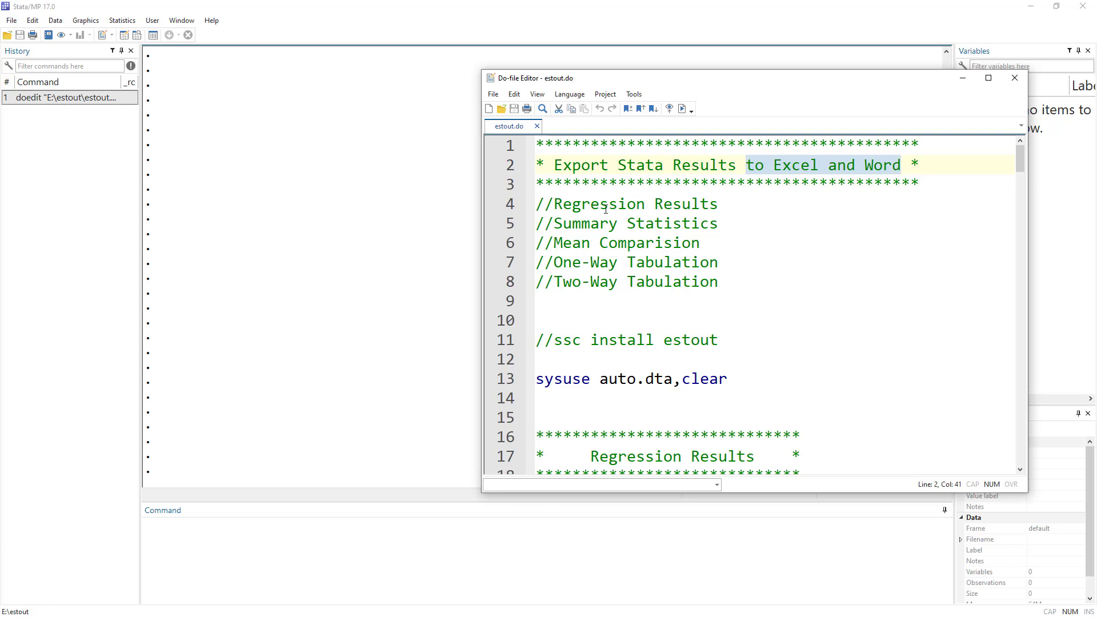
Review the do-file's header, its list of export topics and the commented ssc install estout line
{"action": "double_click", "coordinate": [680, 339]}
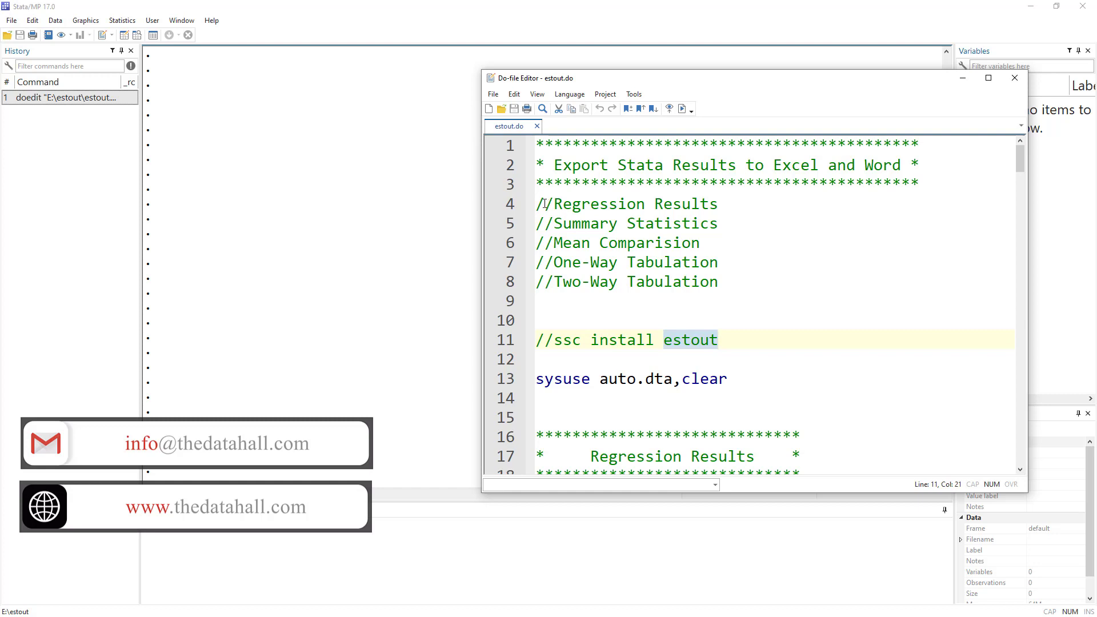
{"action": "left_click_drag", "start_coordinate": [540, 204], "coordinate": [563, 223]}
{"action": "left_click_drag", "start_coordinate": [704, 243], "coordinate": [526, 243]}
{"action": "left_click_drag", "start_coordinate": [732, 265], "coordinate": [506, 263]}
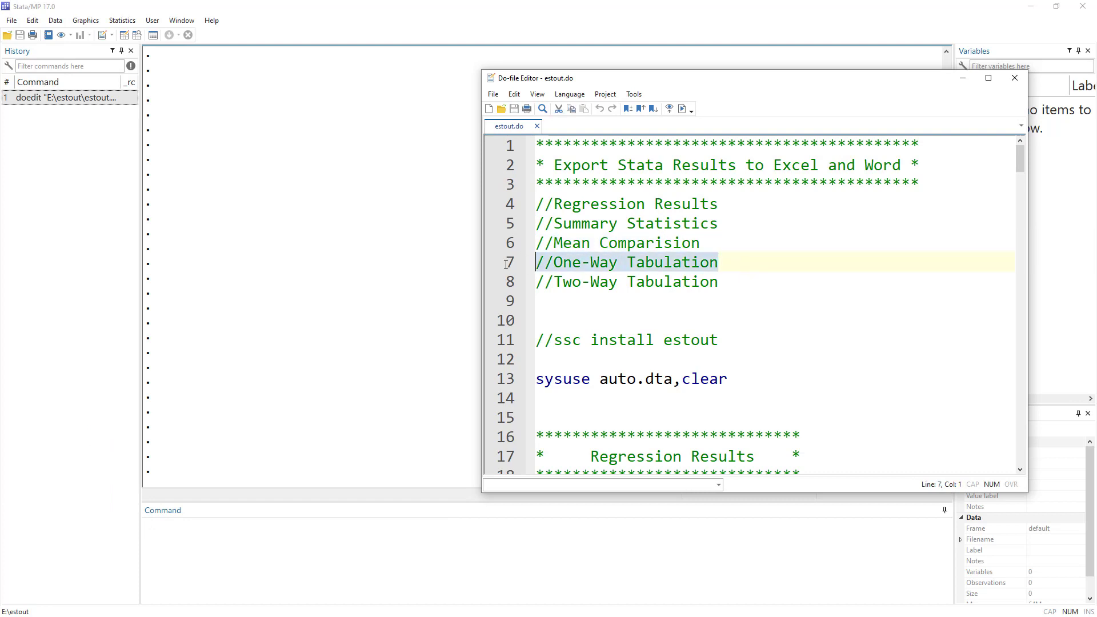
{"action": "left_click_drag", "start_coordinate": [743, 289], "coordinate": [529, 282]}
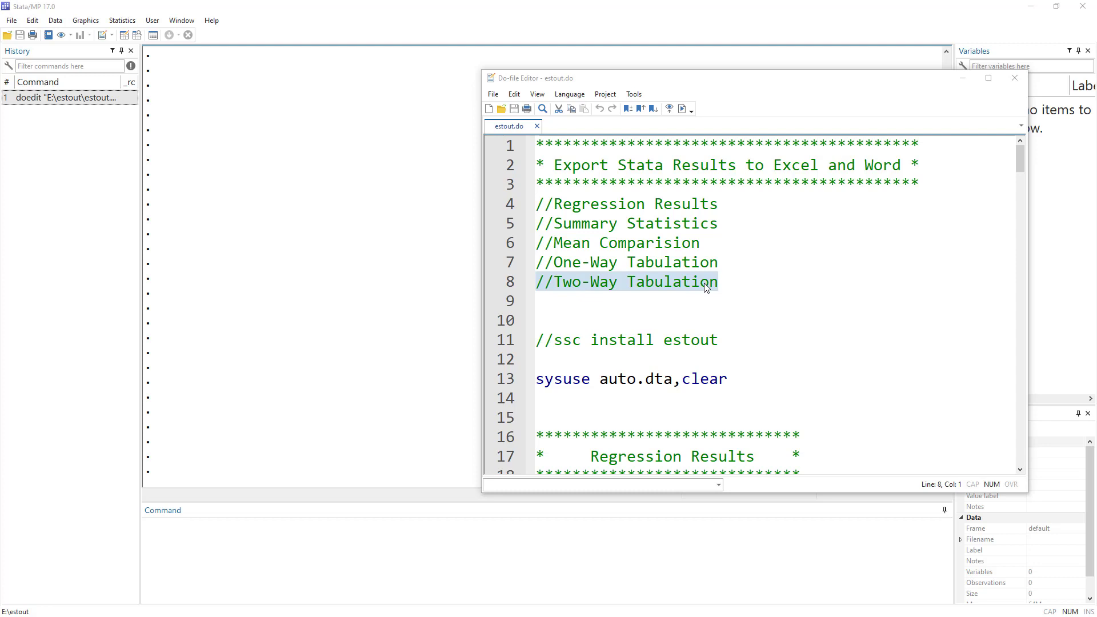
{"action": "left_click", "coordinate": [895, 168]}
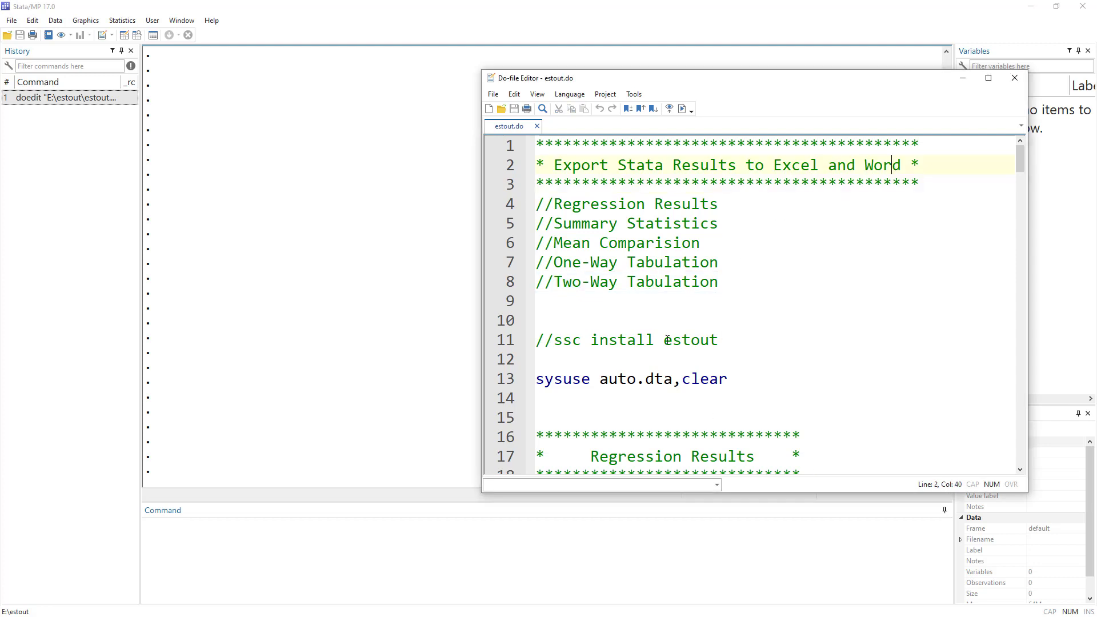
{"action": "left_click_drag", "start_coordinate": [556, 345], "coordinate": [720, 341]}
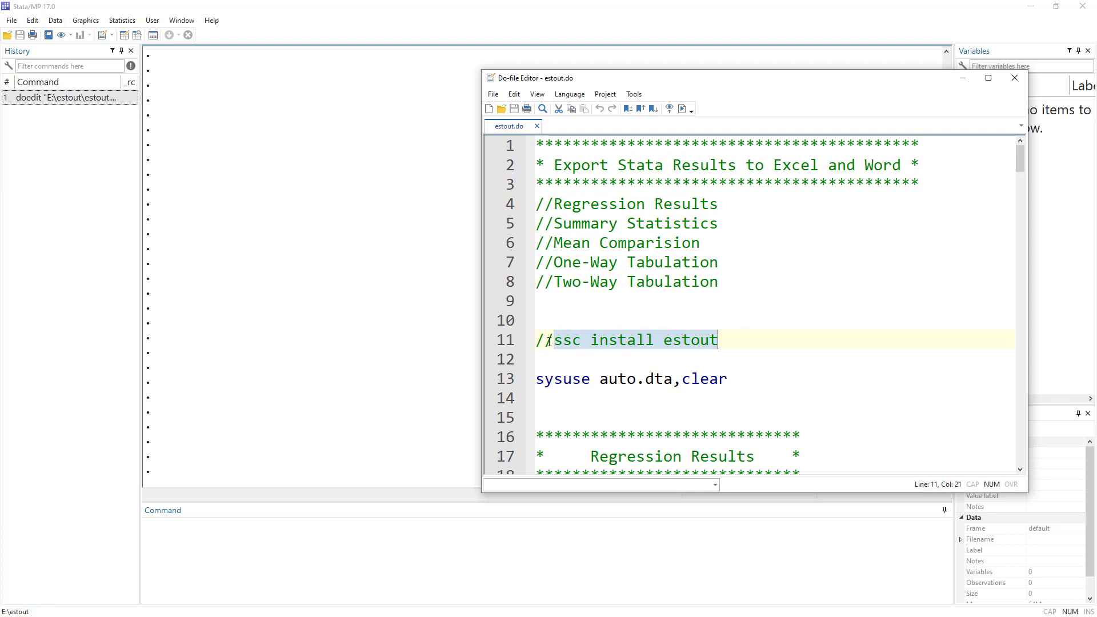
{"action": "left_click_drag", "start_coordinate": [539, 343], "coordinate": [739, 334]}
Run only the sysuse auto.dta,clear line of the do-file to load the example dataset
{"action": "scroll", "coordinate": [623, 203], "scroll_direction": "down", "scroll_amount": 2}
{"action": "left_click_drag", "start_coordinate": [492, 267], "coordinate": [728, 262]}
{"action": "left_click", "coordinate": [683, 109]}
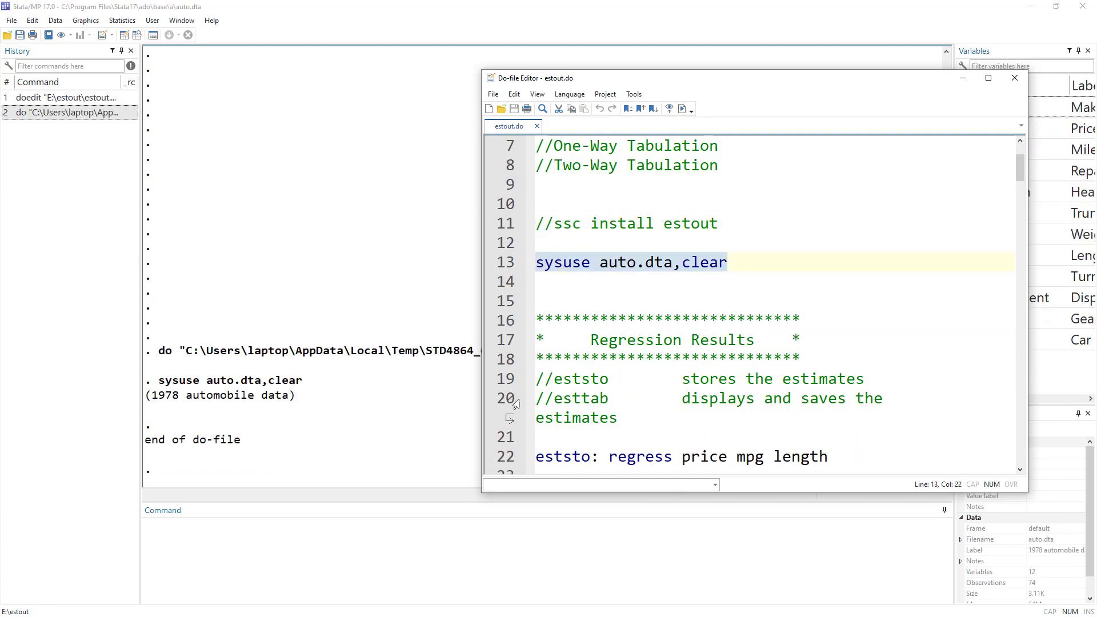
Examine the make, price, mpg, weight, length and foreign variables in the data editor, and return to the do-file
{"action": "left_click", "coordinate": [131, 34]}
{"action": "left_click", "coordinate": [131, 34]}
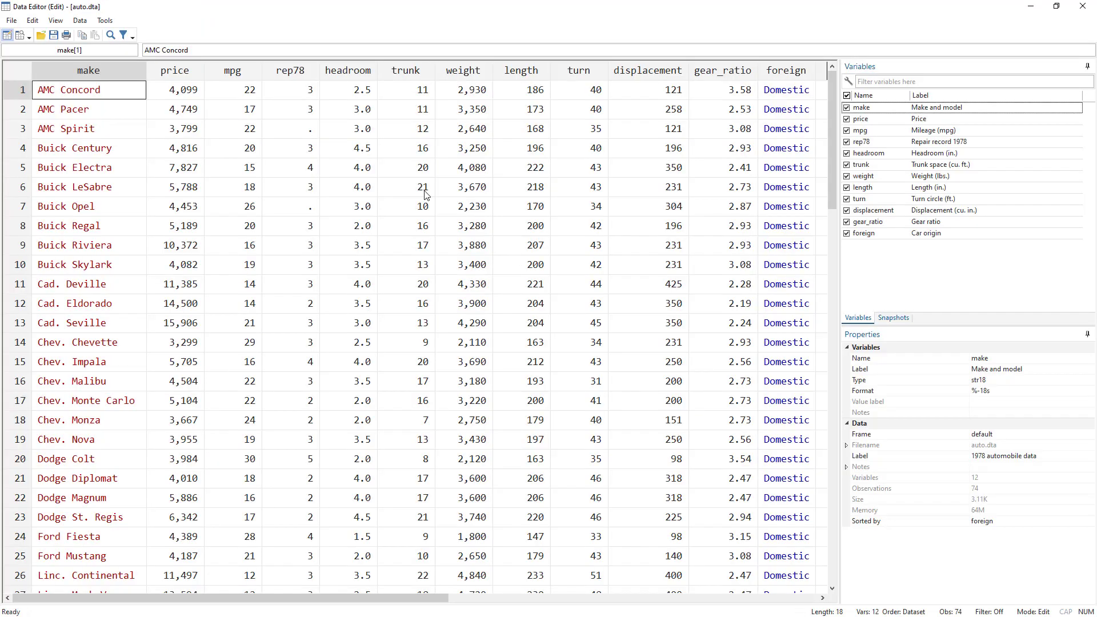
{"action": "left_click", "coordinate": [84, 72]}
{"action": "left_click", "coordinate": [177, 71]}
{"action": "left_click", "coordinate": [233, 71]}
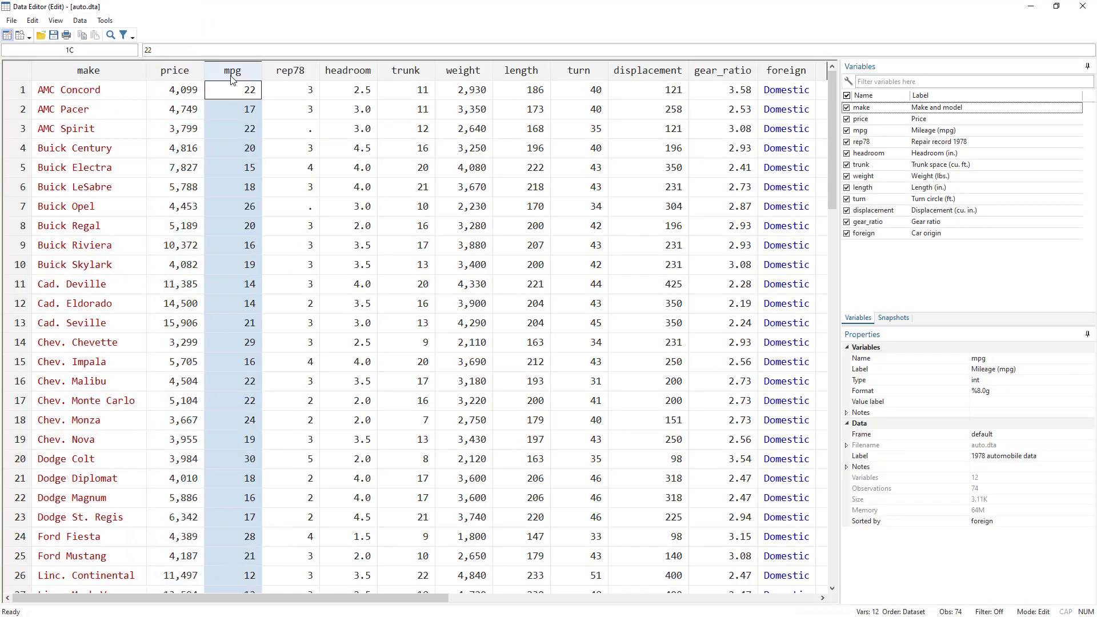
{"action": "left_click", "coordinate": [458, 71]}
{"action": "left_click", "coordinate": [534, 76]}
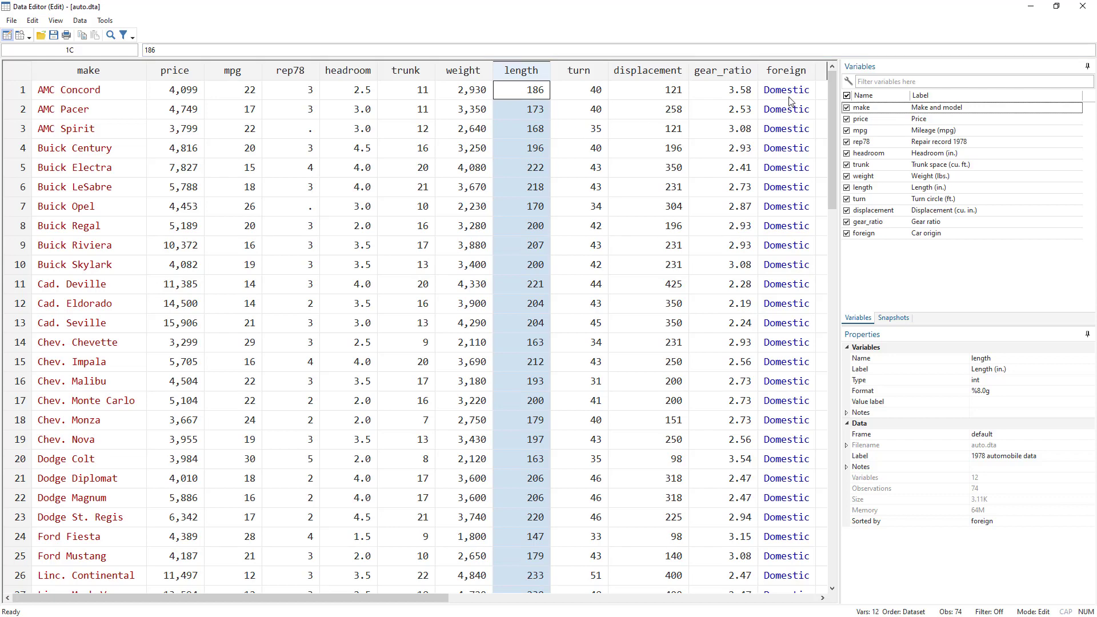
{"action": "left_click", "coordinate": [798, 72]}
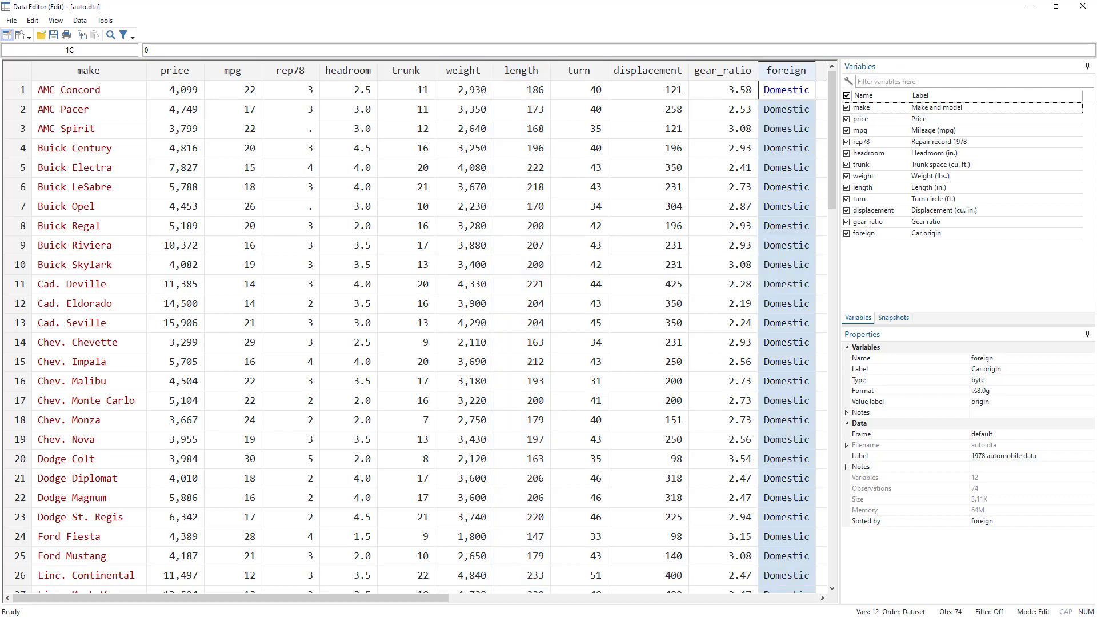
{"action": "key", "text": "alt+Tab"}
{"action": "key", "text": "alt+Tab"}
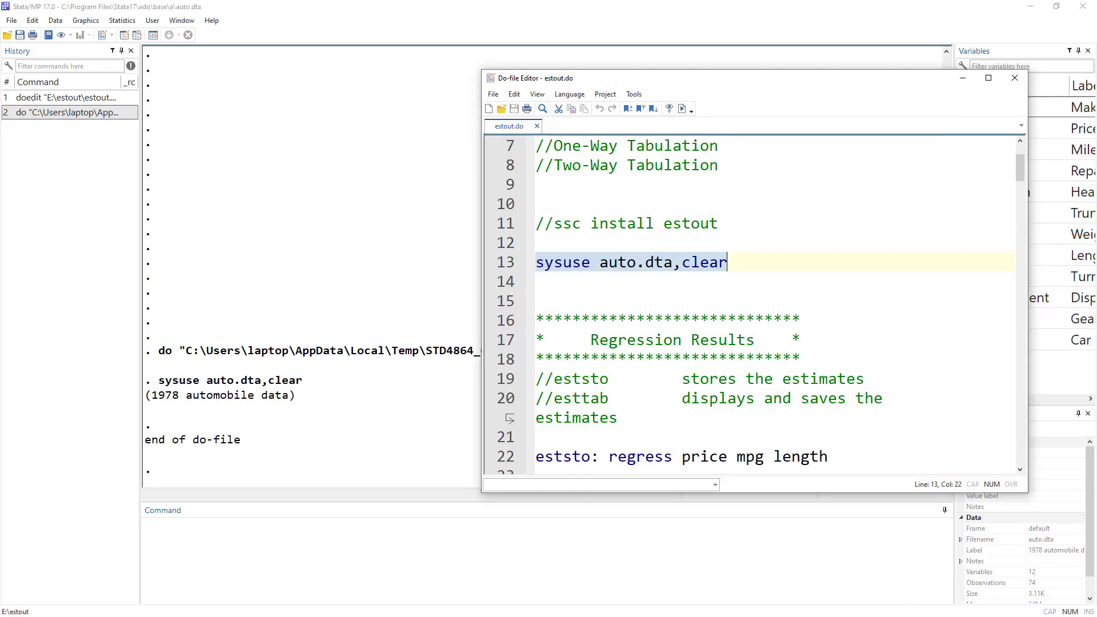
View the help page for the estout package and close it
{"action": "scroll", "coordinate": [656, 291], "scroll_direction": "down", "scroll_amount": 1}
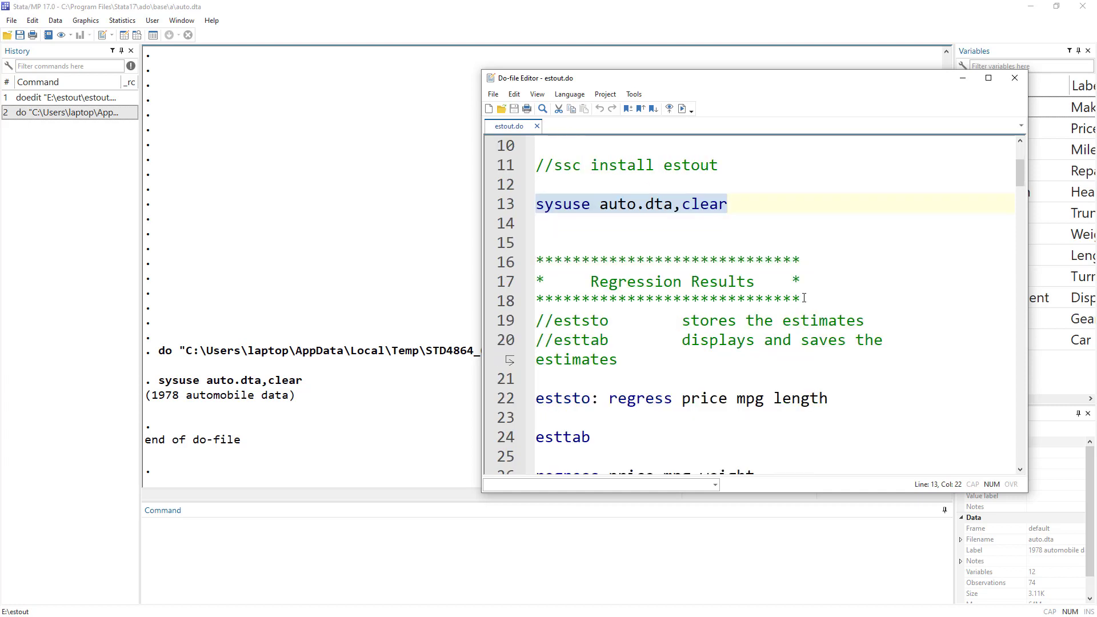
{"action": "left_click_drag", "start_coordinate": [802, 301], "coordinate": [534, 261]}
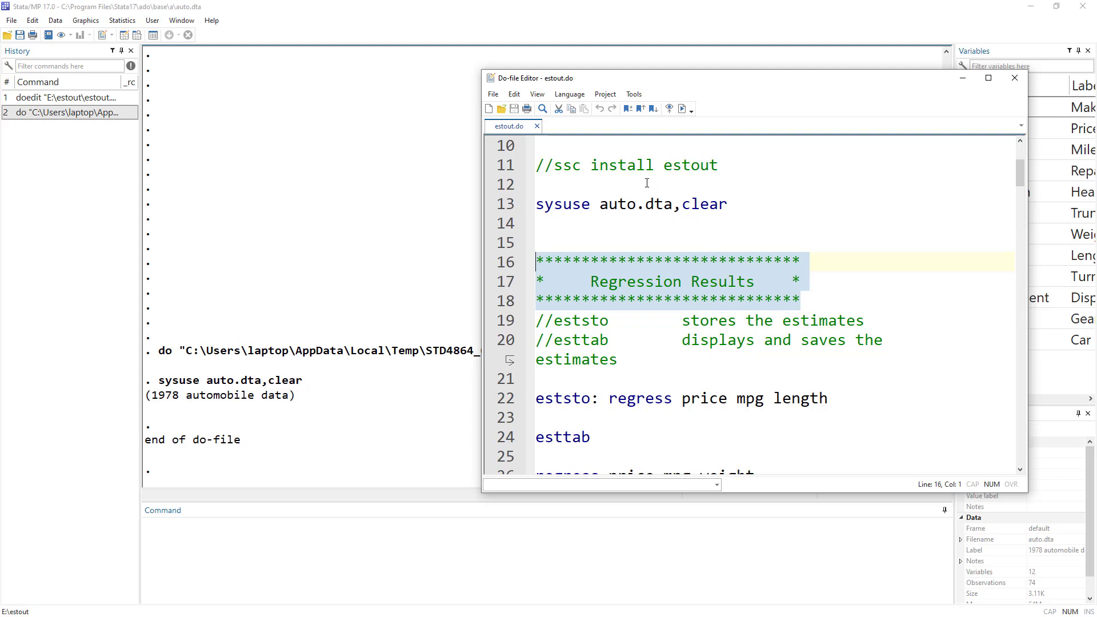
{"action": "left_click_drag", "start_coordinate": [665, 167], "coordinate": [726, 166]}
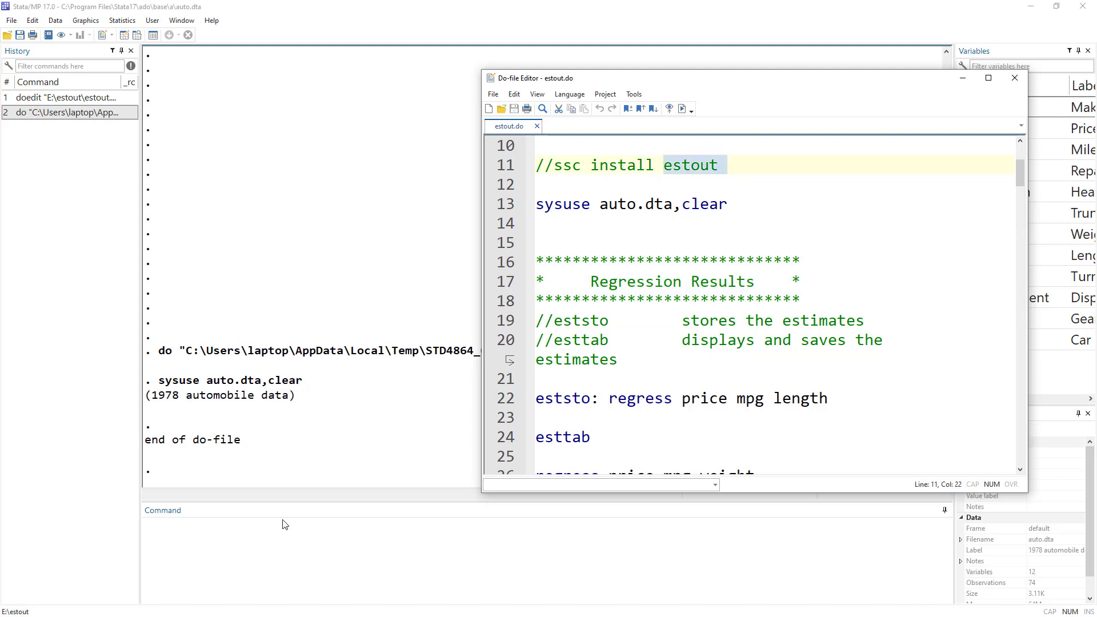
{"action": "left_click", "coordinate": [289, 534]}
{"action": "type", "text": "help eest"}
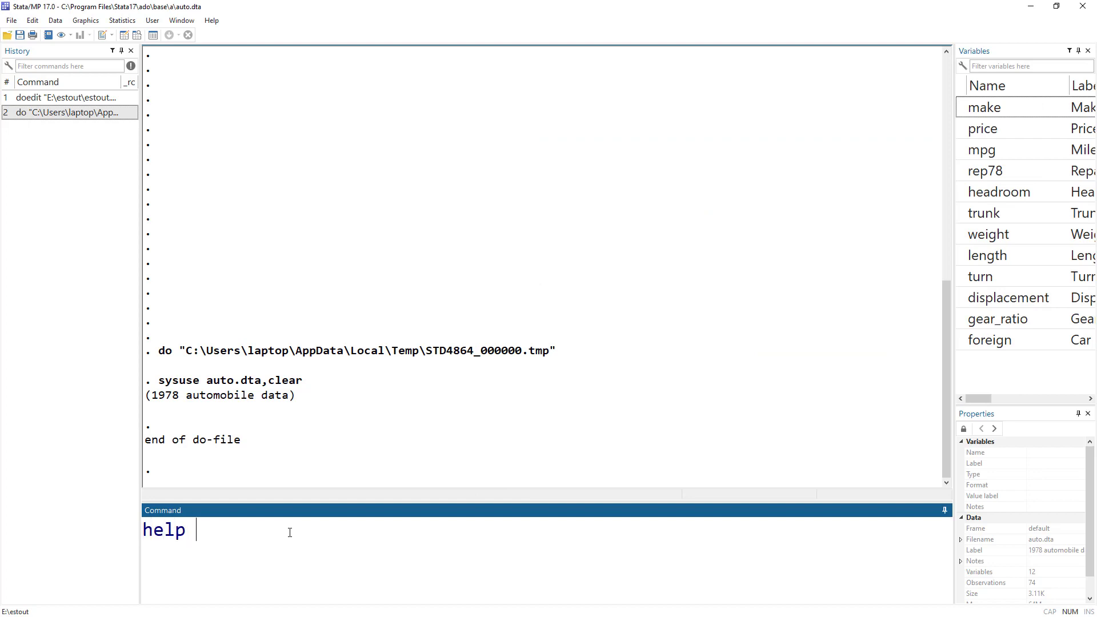
{"action": "key", "text": "BackSpace"}
{"action": "key", "text": "BackSpace"}
{"action": "key", "text": "BackSpace"}
{"action": "type", "text": "stout"}
{"action": "key", "text": "Return"}
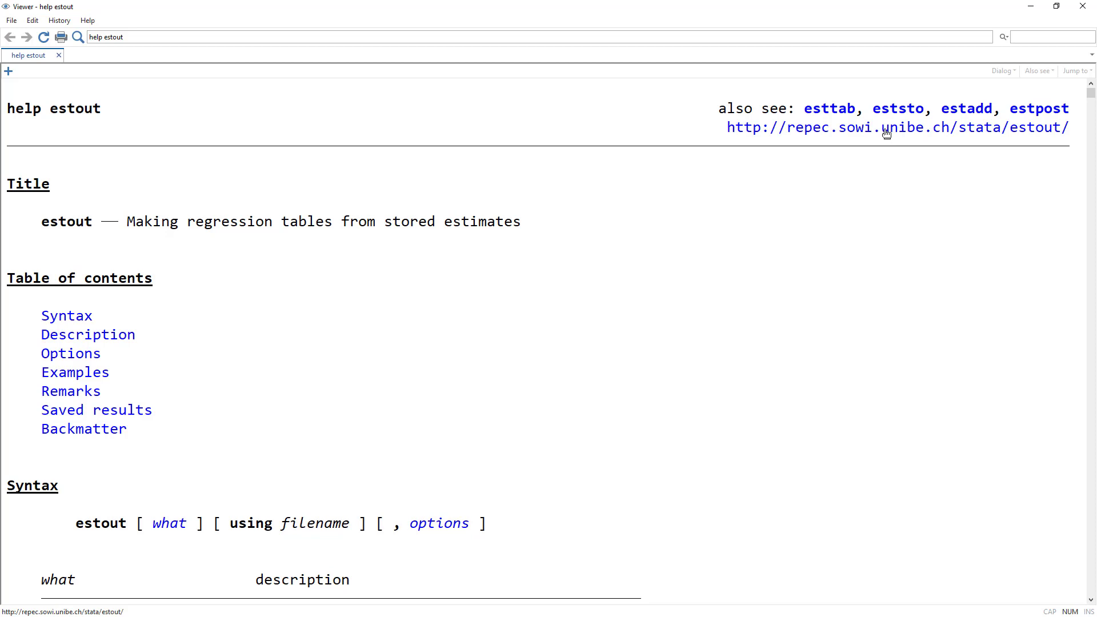
{"action": "left_click", "coordinate": [1085, 7]}
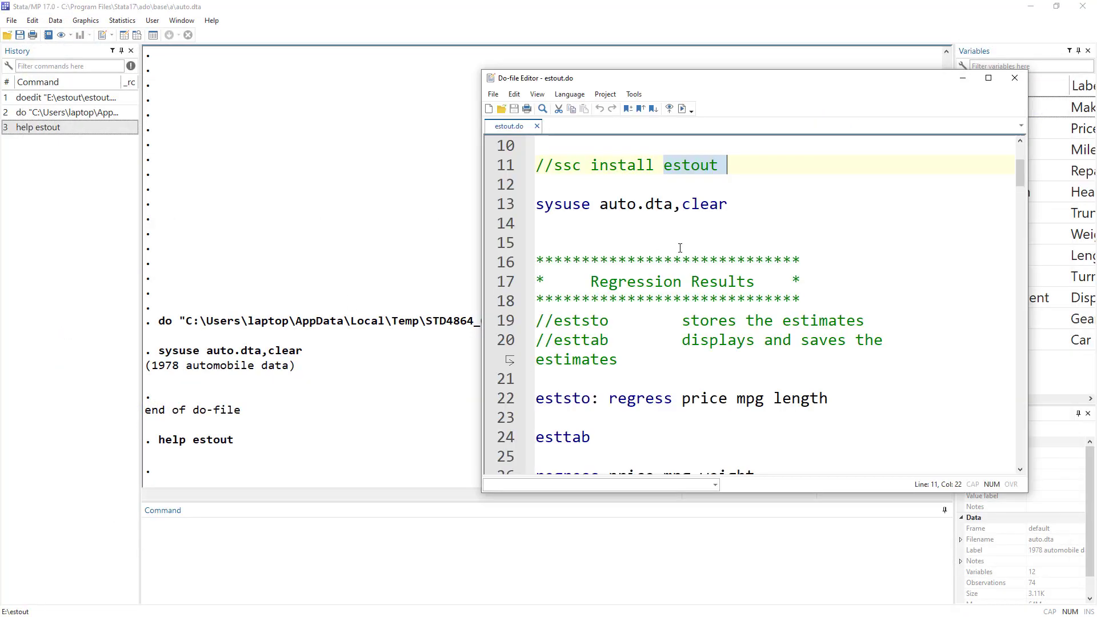
Read the Regression Results comments describing what the eststo and esttab commands do
{"action": "left_click_drag", "start_coordinate": [555, 325], "coordinate": [608, 323]}
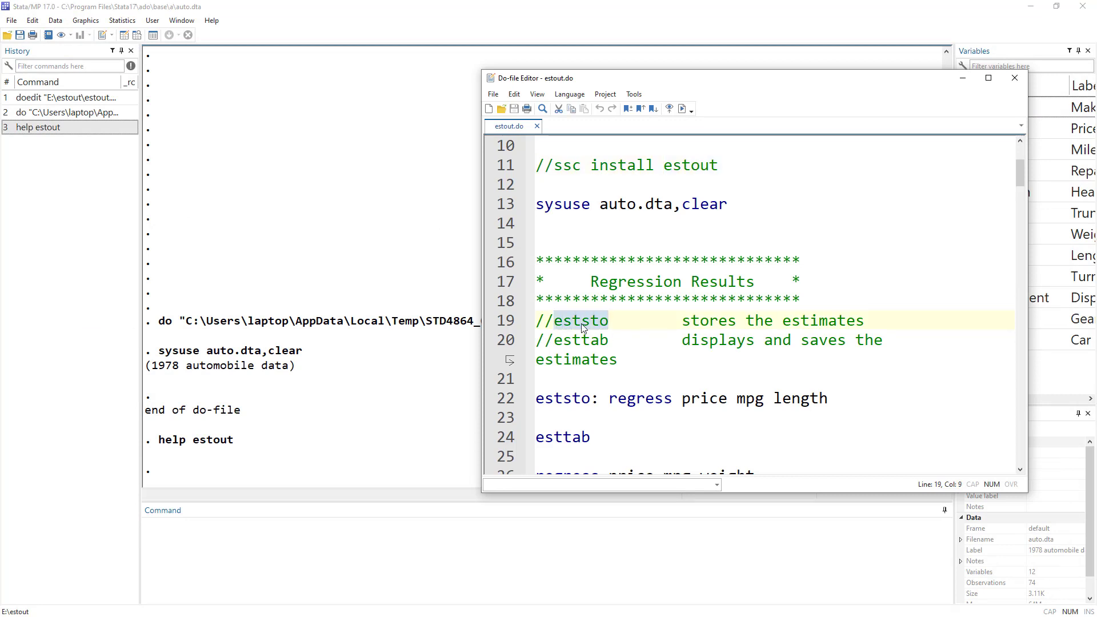
{"action": "double_click", "coordinate": [581, 323]}
{"action": "left_click_drag", "start_coordinate": [553, 341], "coordinate": [609, 342]}
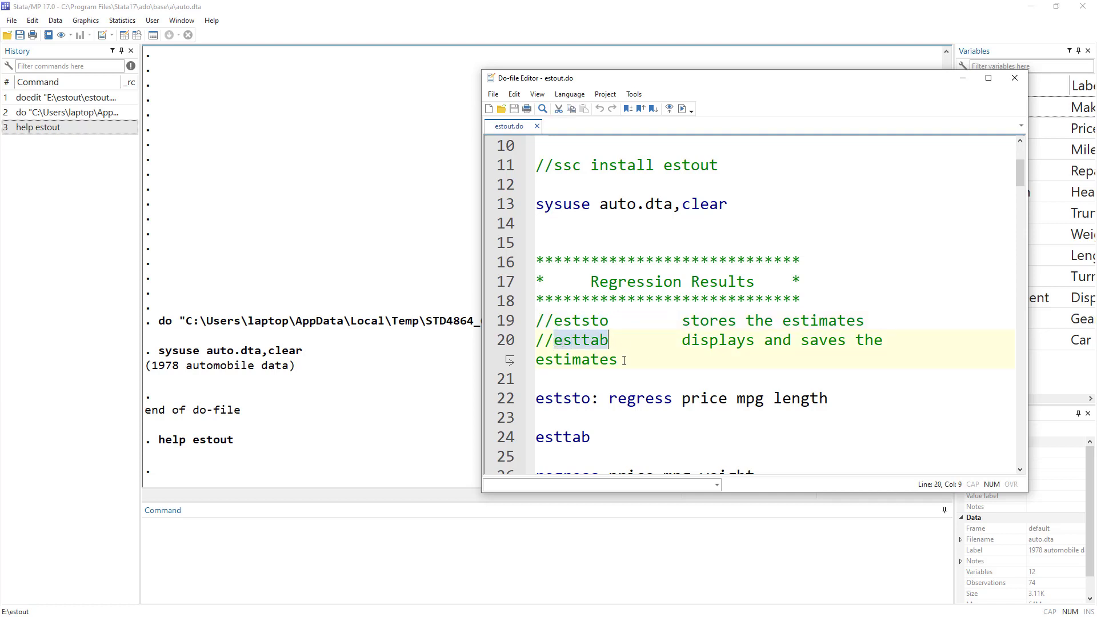
{"action": "left_click_drag", "start_coordinate": [555, 322], "coordinate": [609, 322]}
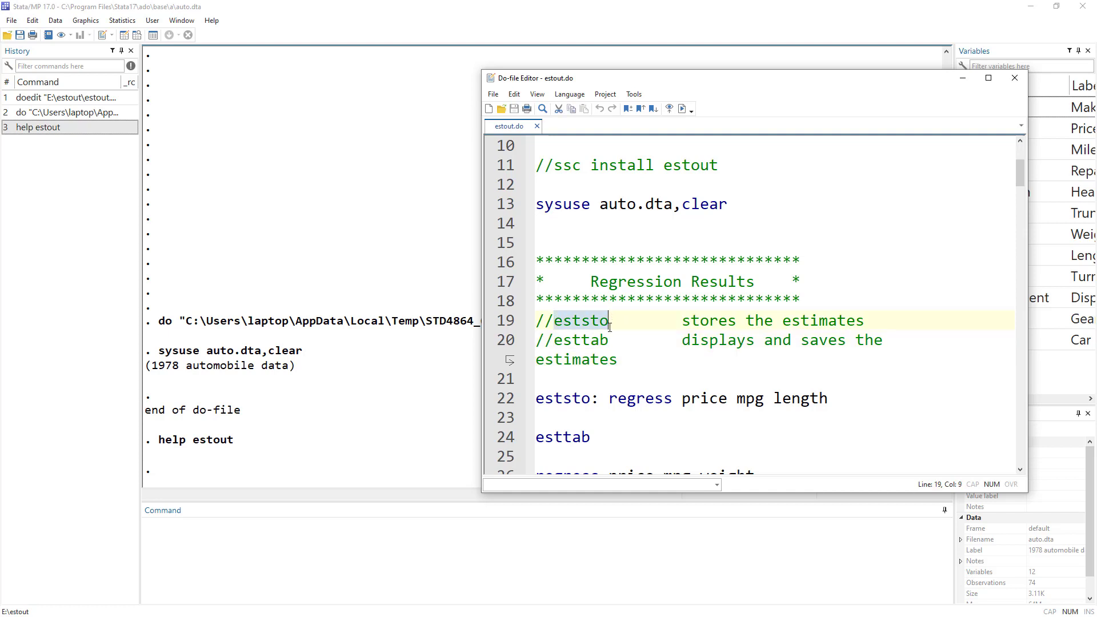
{"action": "left_click_drag", "start_coordinate": [682, 322], "coordinate": [877, 318]}
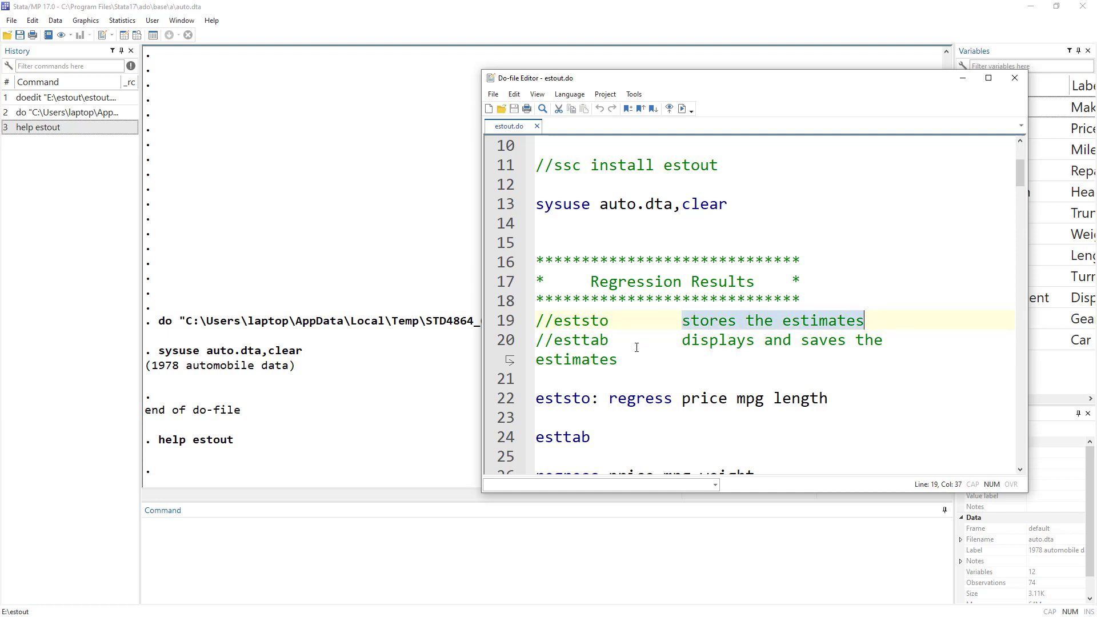
{"action": "left_click_drag", "start_coordinate": [610, 342], "coordinate": [554, 341]}
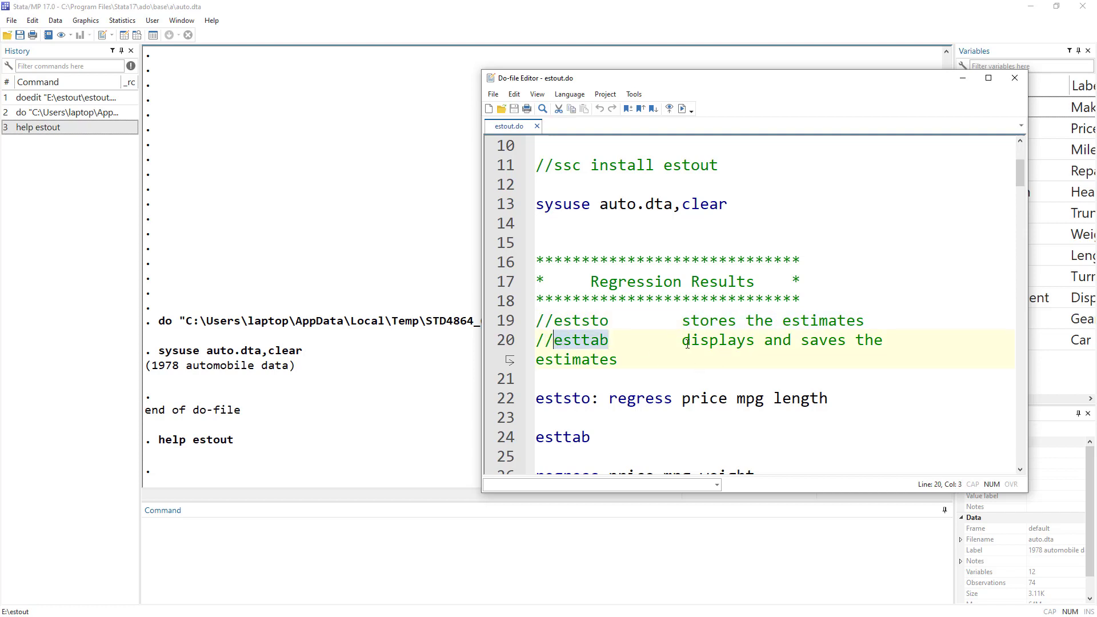
{"action": "left_click_drag", "start_coordinate": [675, 342], "coordinate": [756, 341]}
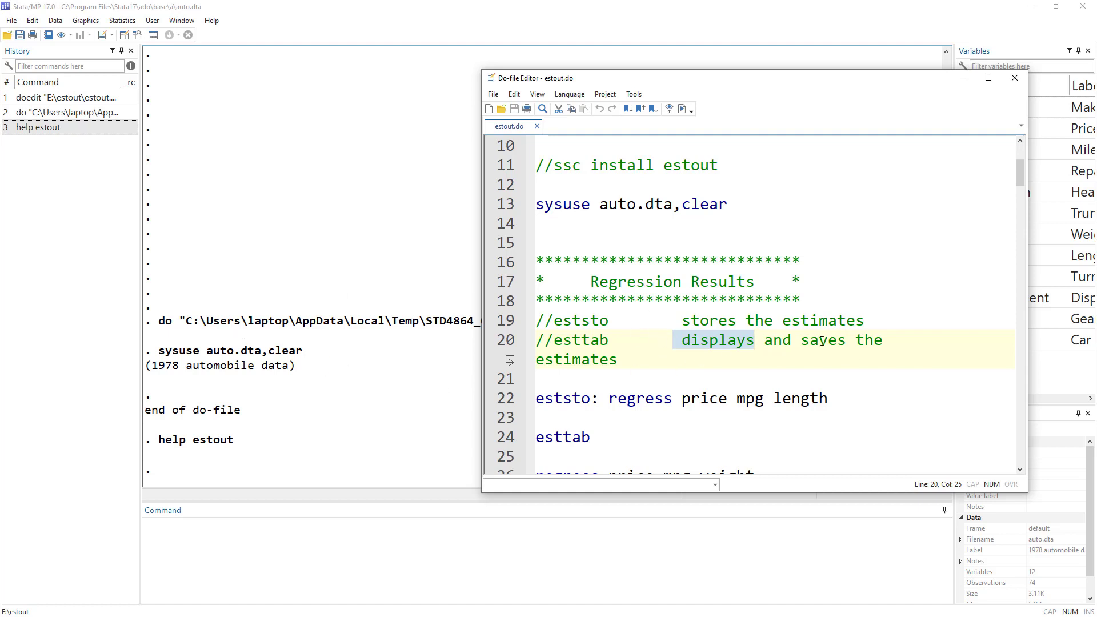
{"action": "double_click", "coordinate": [588, 342]}
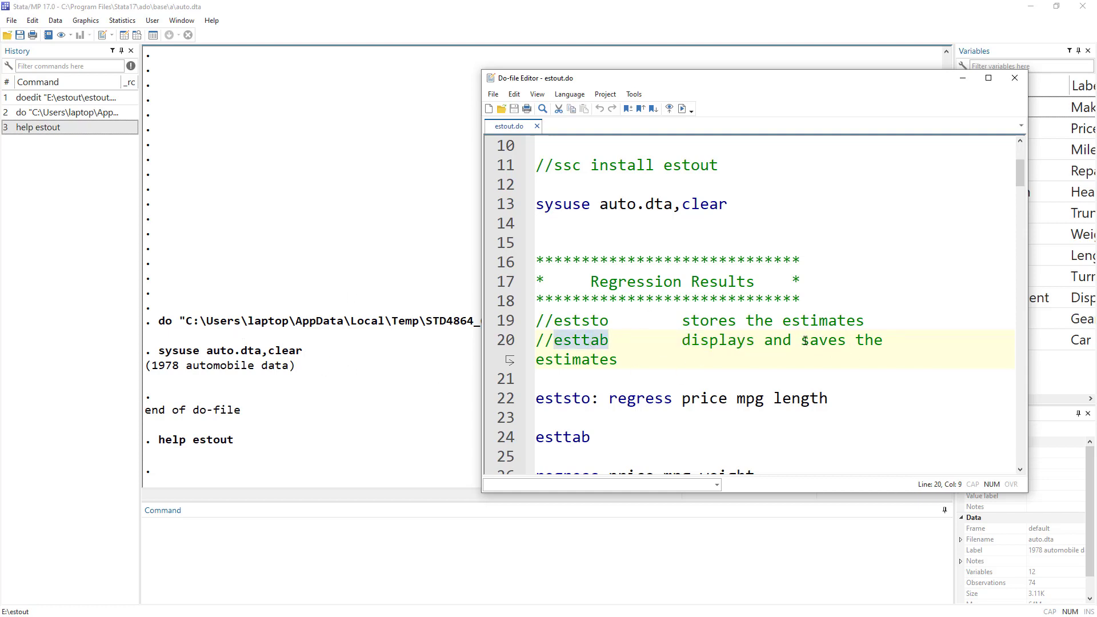
{"action": "left_click_drag", "start_coordinate": [805, 341], "coordinate": [864, 348]}
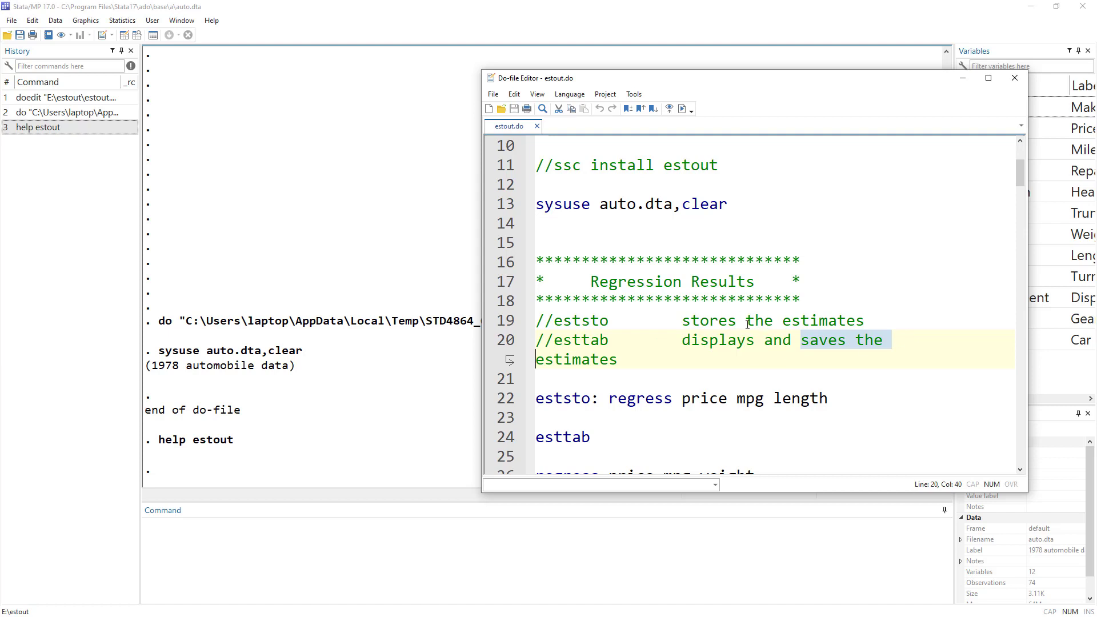
Copy regress price mpg length from the eststo line into a new line above it and run that line alone
{"action": "scroll", "coordinate": [681, 306], "scroll_direction": "down", "scroll_amount": 1}
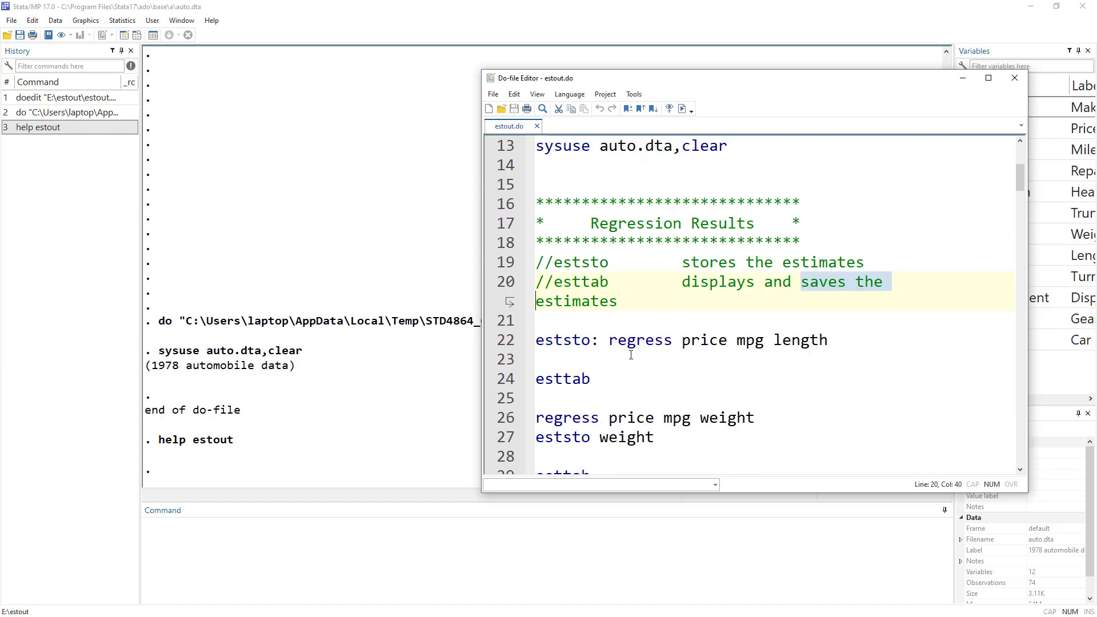
{"action": "left_click_drag", "start_coordinate": [610, 343], "coordinate": [838, 342]}
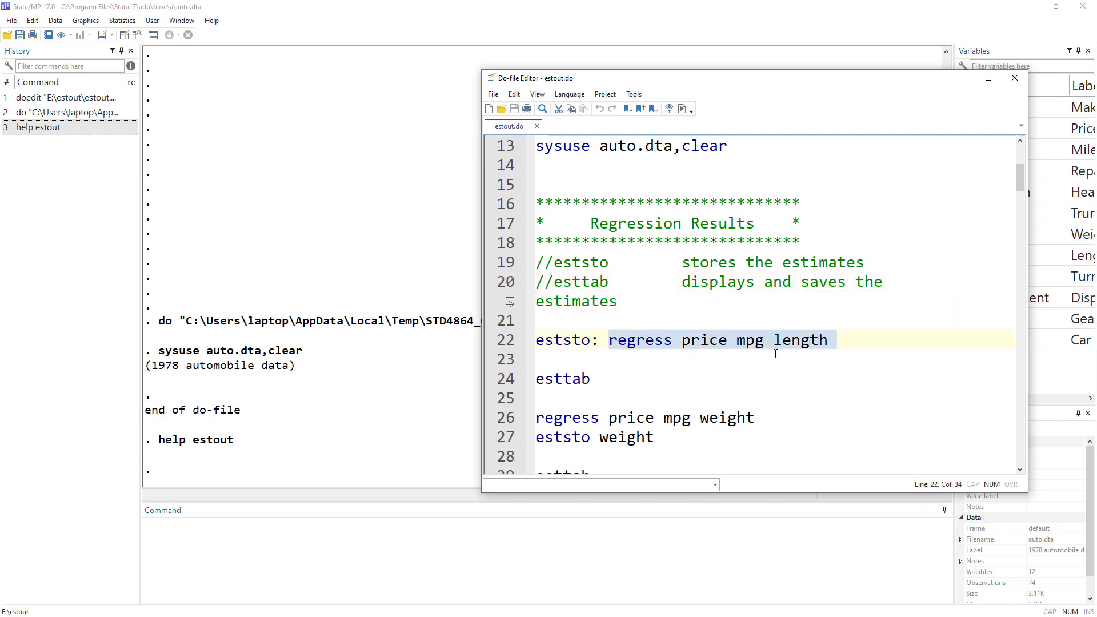
{"action": "right_click", "coordinate": [774, 345]}
{"action": "left_click", "coordinate": [799, 392]}
{"action": "left_click", "coordinate": [557, 323]}
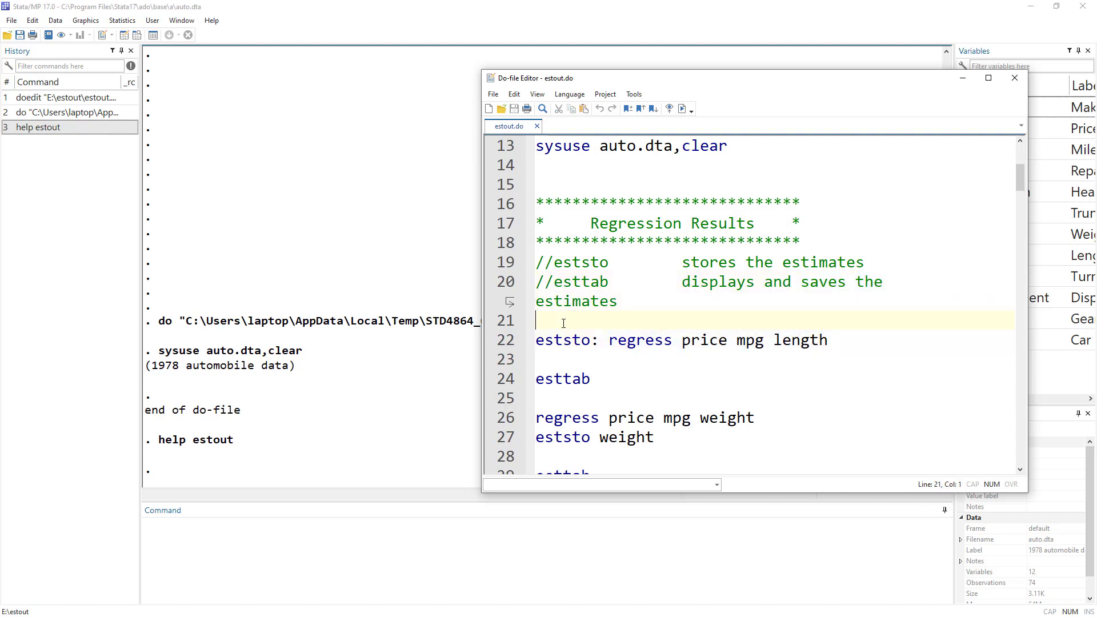
{"action": "key", "text": "Return"}
{"action": "left_click", "coordinate": [558, 323]}
{"action": "key", "text": "ctrl+v"}
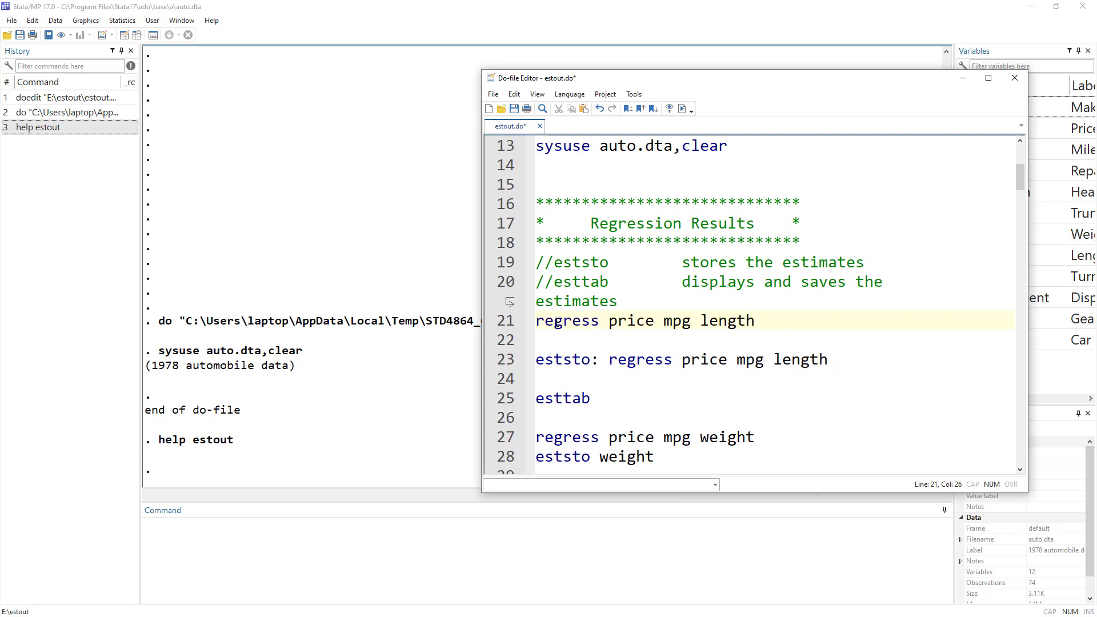
{"action": "left_click", "coordinate": [505, 322]}
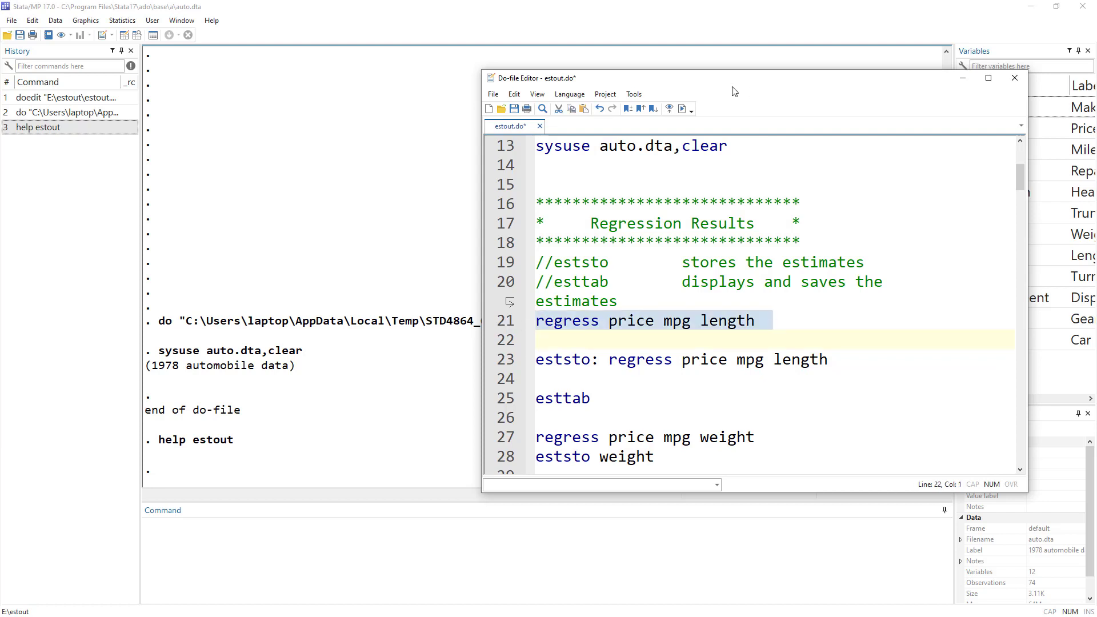
{"action": "left_click", "coordinate": [682, 109]}
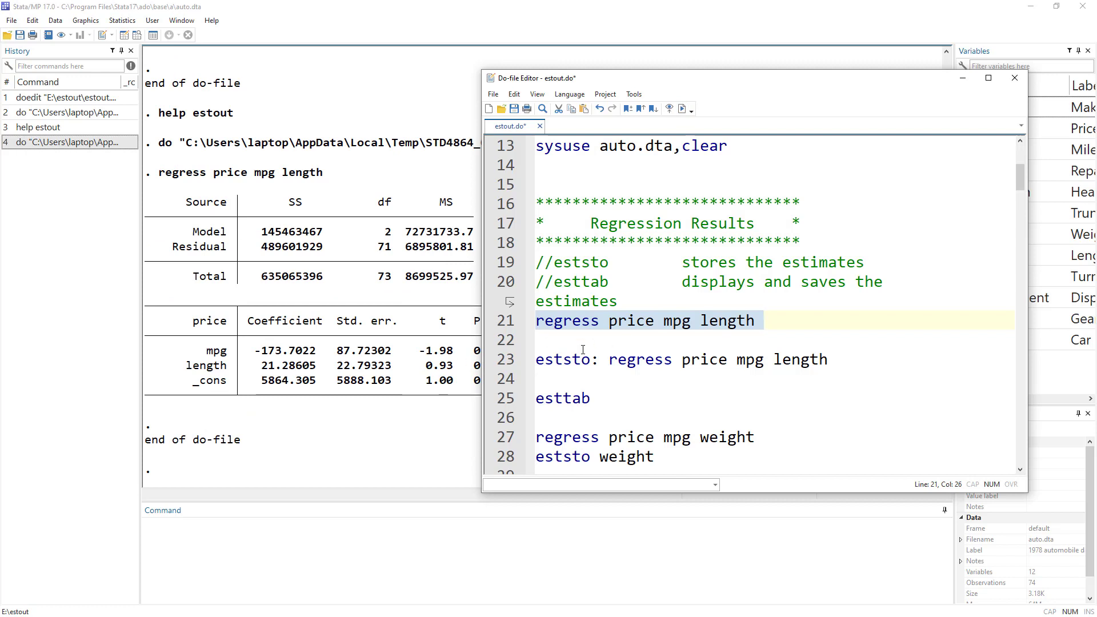
Prefix the regress price mpg length command on line 21 with eststo:, run that line alone, and check the storage message in the results
{"action": "left_click", "coordinate": [537, 327]}
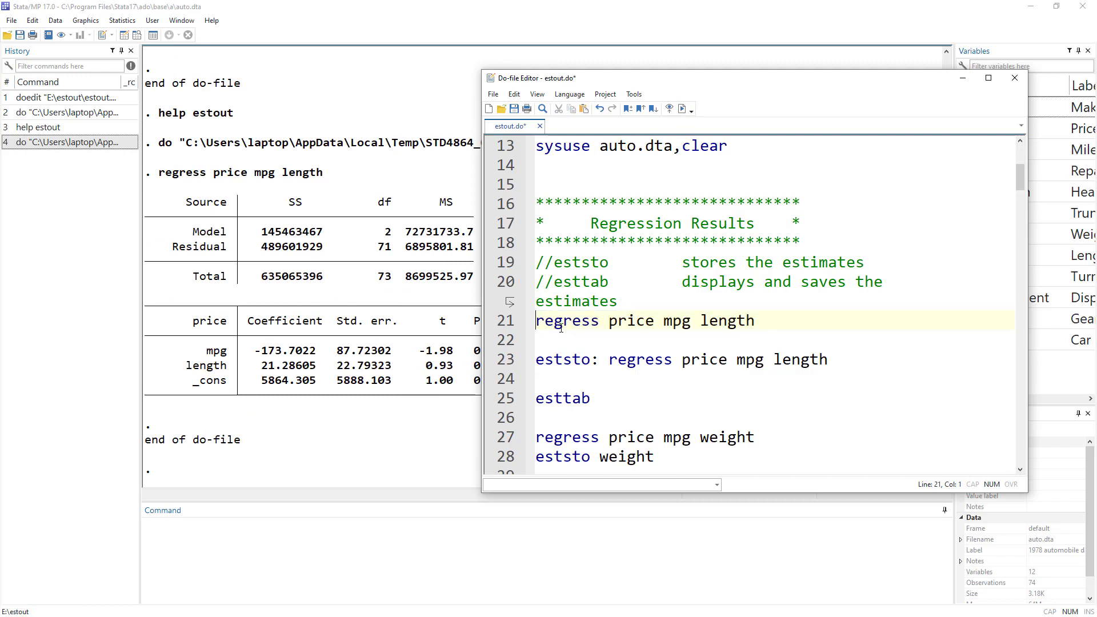
{"action": "type", "text": "es"}
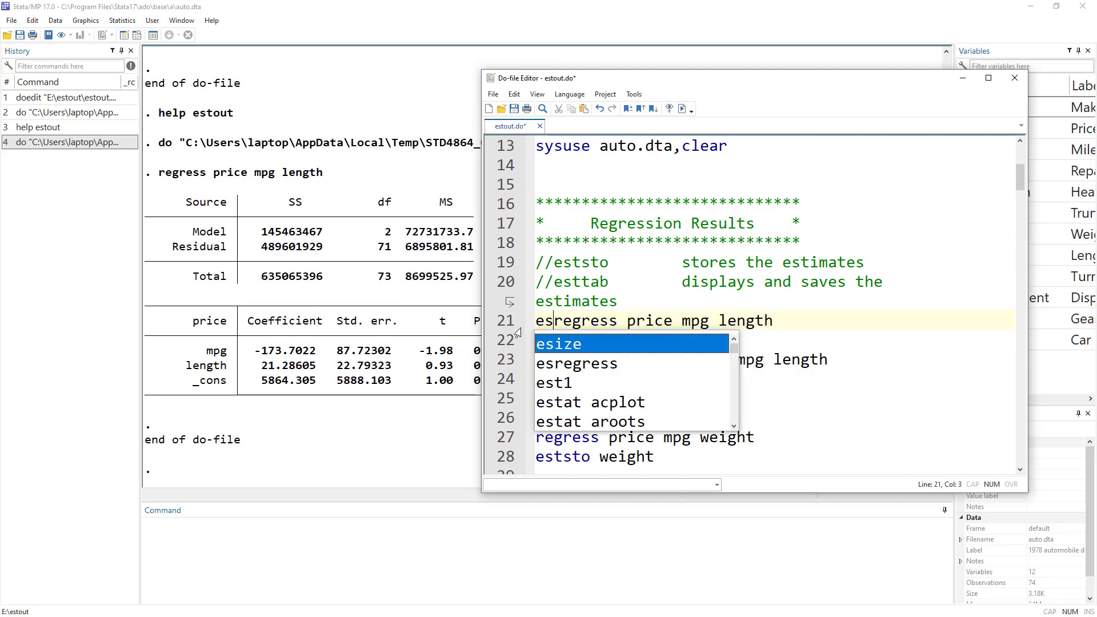
{"action": "type", "text": "tsto"}
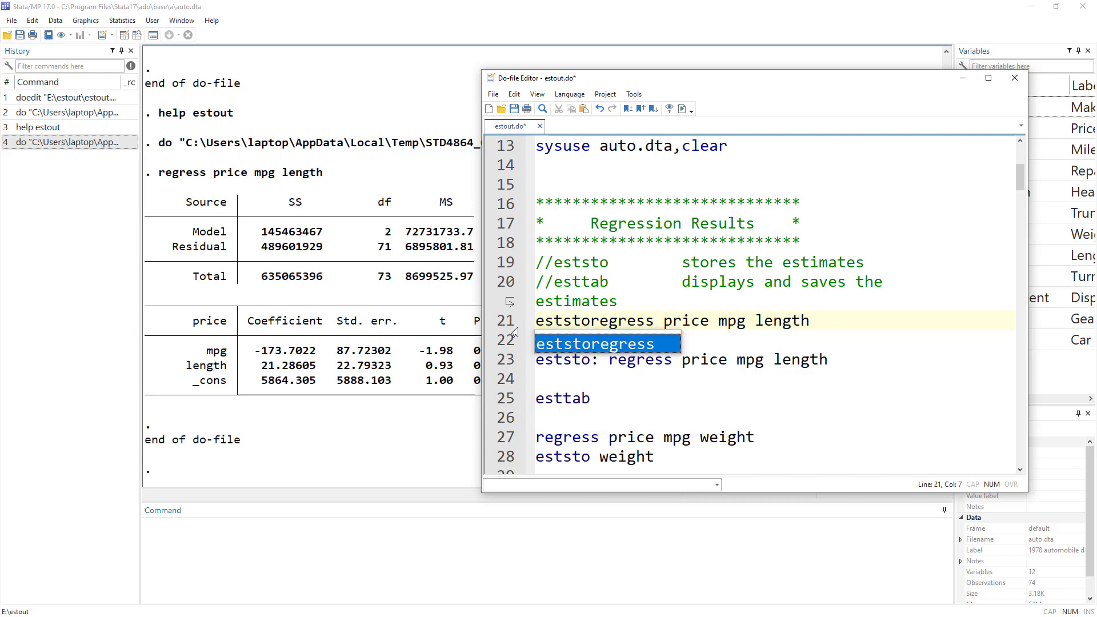
{"action": "key", "text": "Escape"}
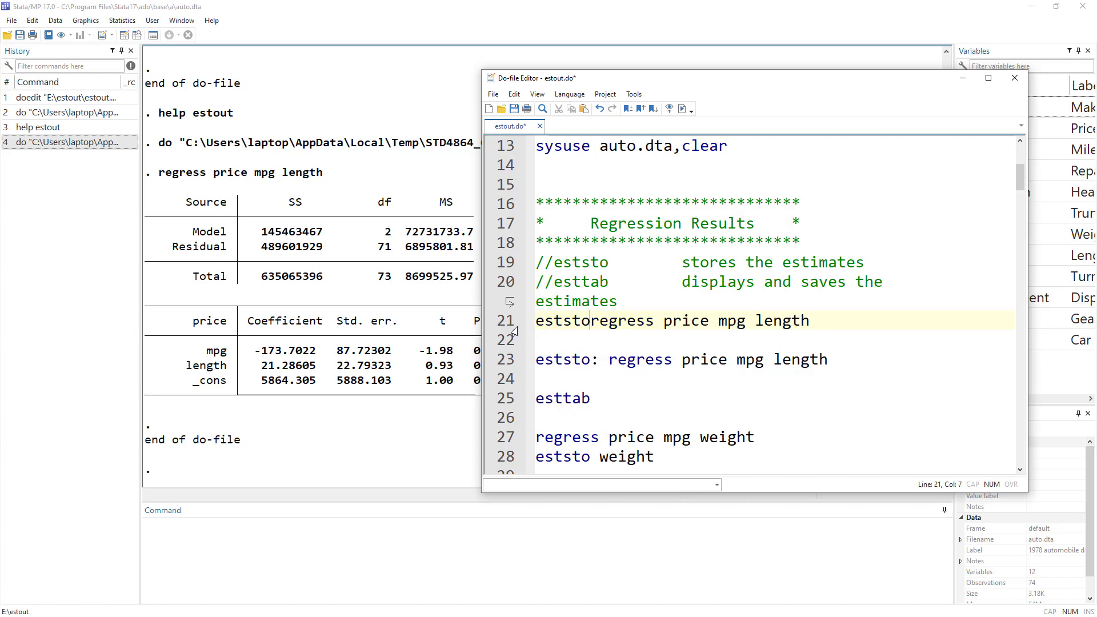
{"action": "type", "text": ":"}
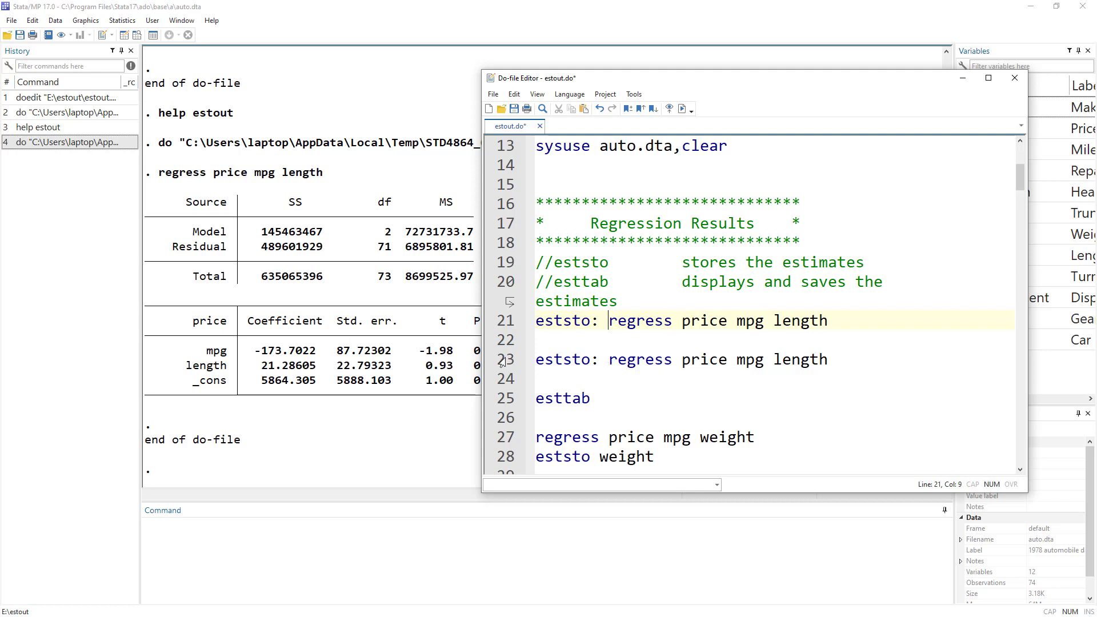
{"action": "left_click", "coordinate": [500, 320]}
{"action": "left_click", "coordinate": [682, 109]}
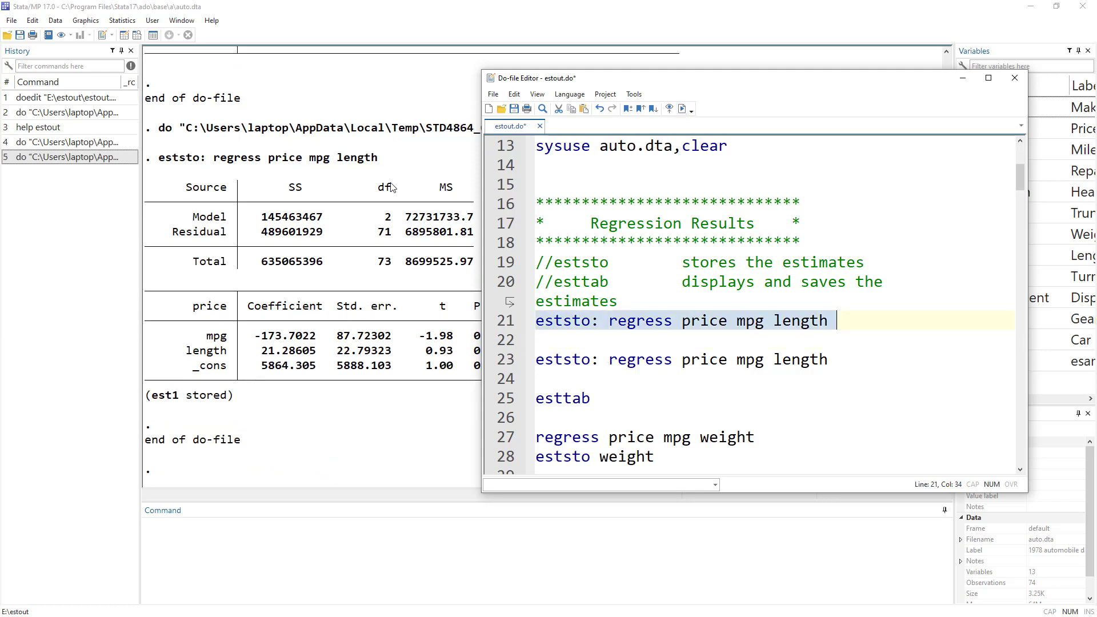
{"action": "left_click_drag", "start_coordinate": [152, 395], "coordinate": [232, 398]}
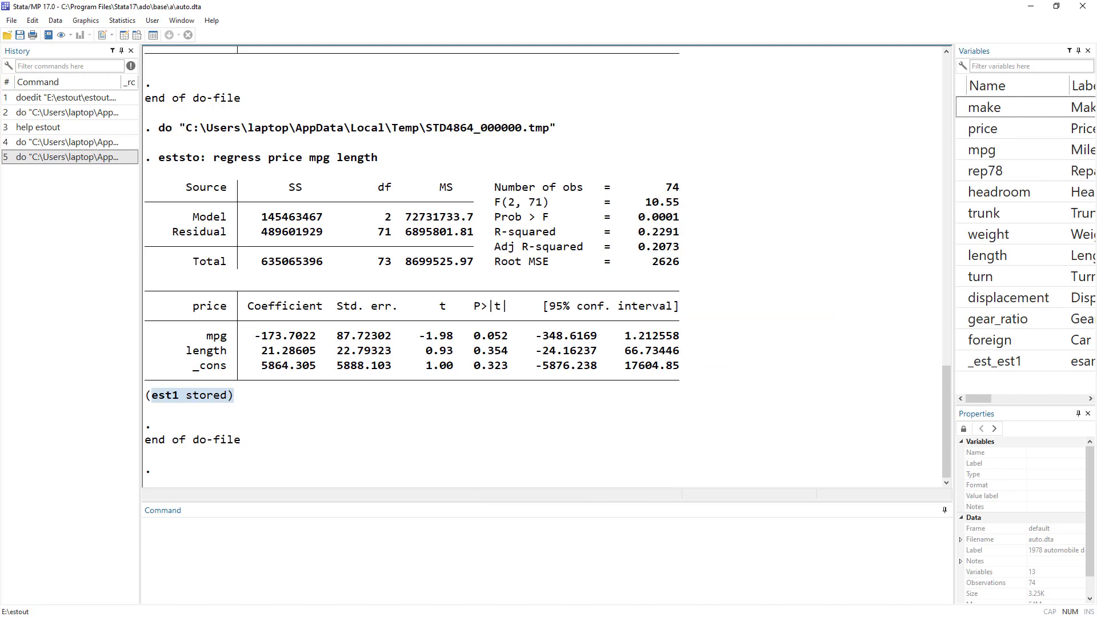
{"action": "key", "text": "alt+Tab"}
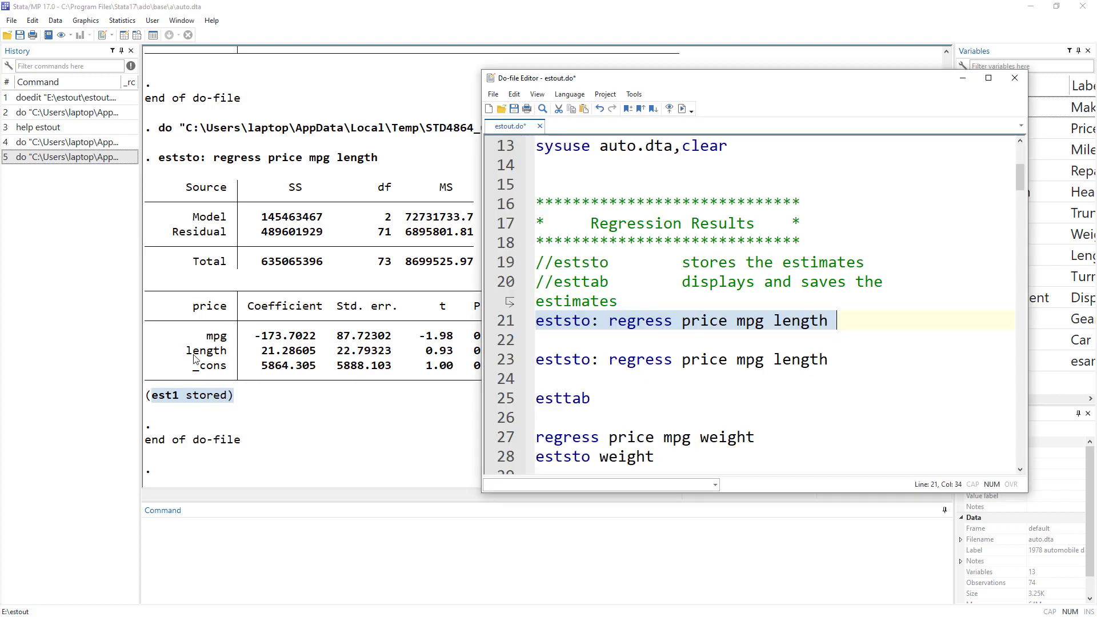
Run only the esttab command on line 25 to tabulate the stored estimates
{"action": "scroll", "coordinate": [606, 331], "scroll_direction": "down", "scroll_amount": 1}
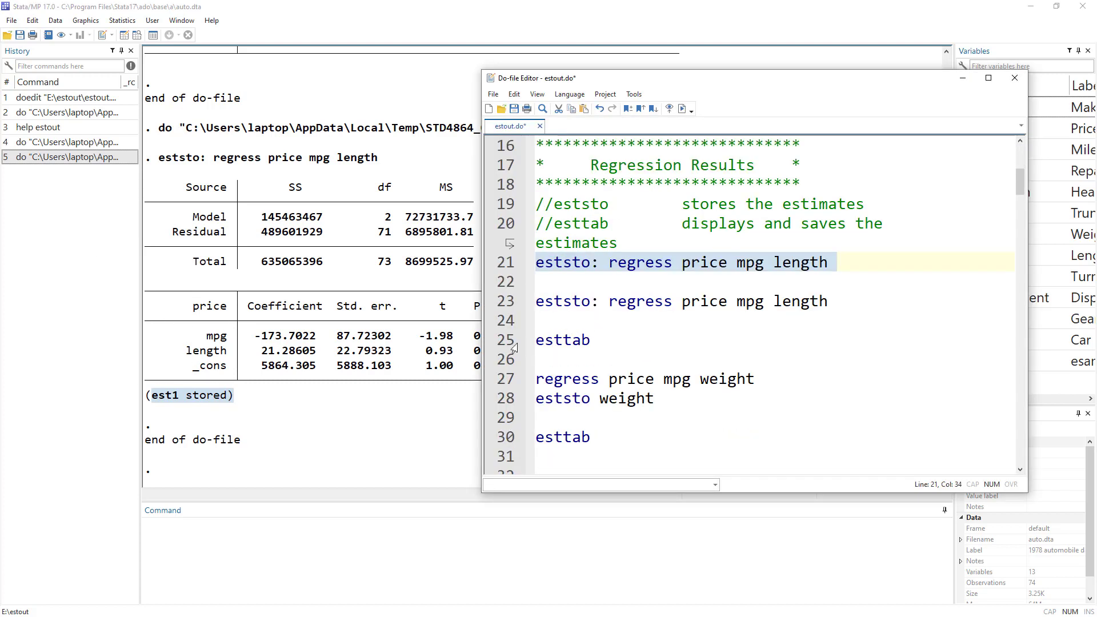
{"action": "double_click", "coordinate": [594, 204]}
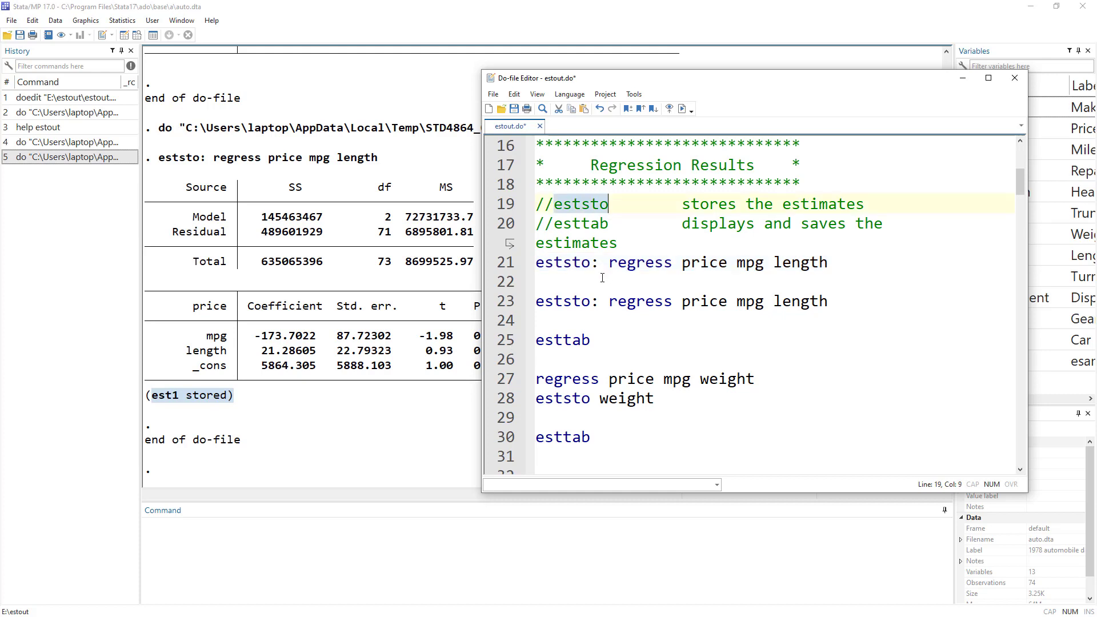
{"action": "double_click", "coordinate": [574, 225]}
{"action": "triple_click", "coordinate": [550, 343]}
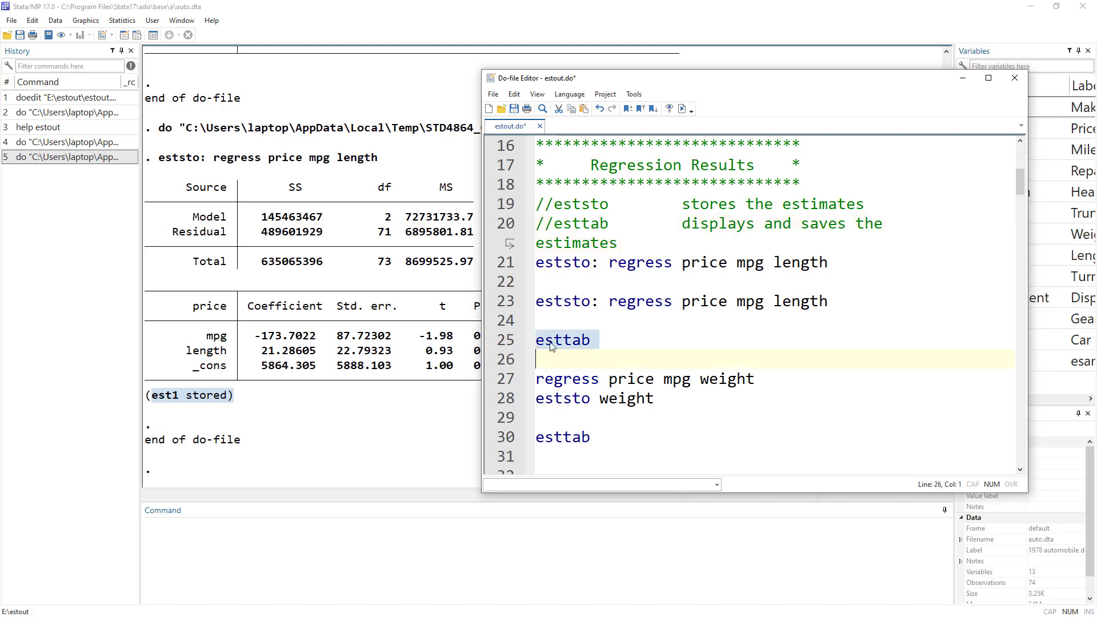
{"action": "left_click", "coordinate": [682, 108]}
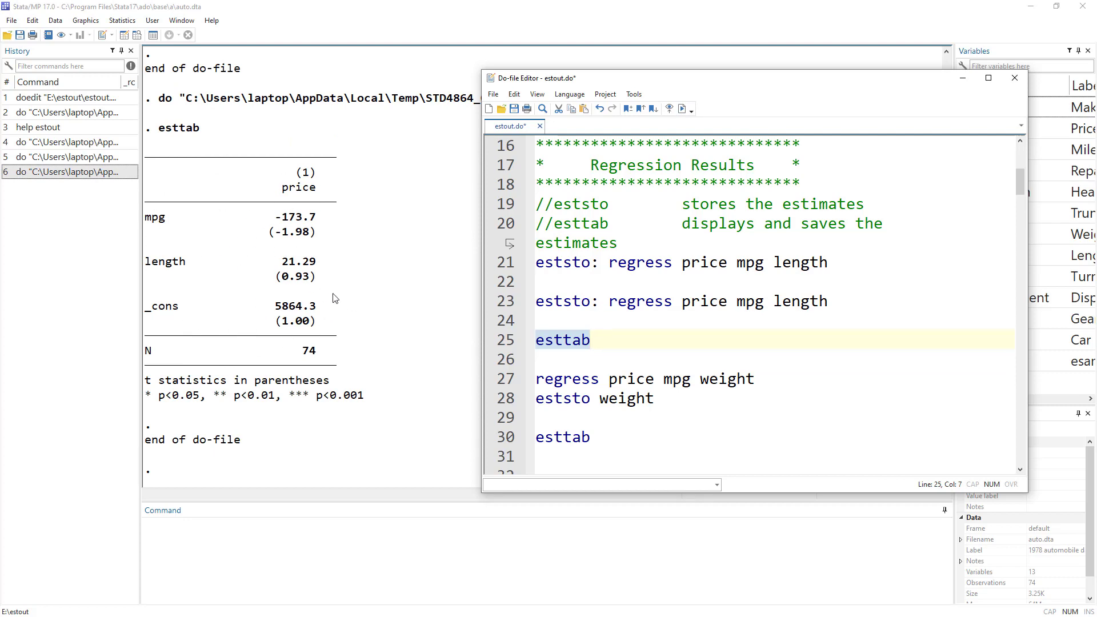
Look through the do-file's esttab export commands, eststo options and table title commands, and return to the Regression Results section
{"action": "scroll", "coordinate": [680, 312], "scroll_direction": "down", "scroll_amount": 6}
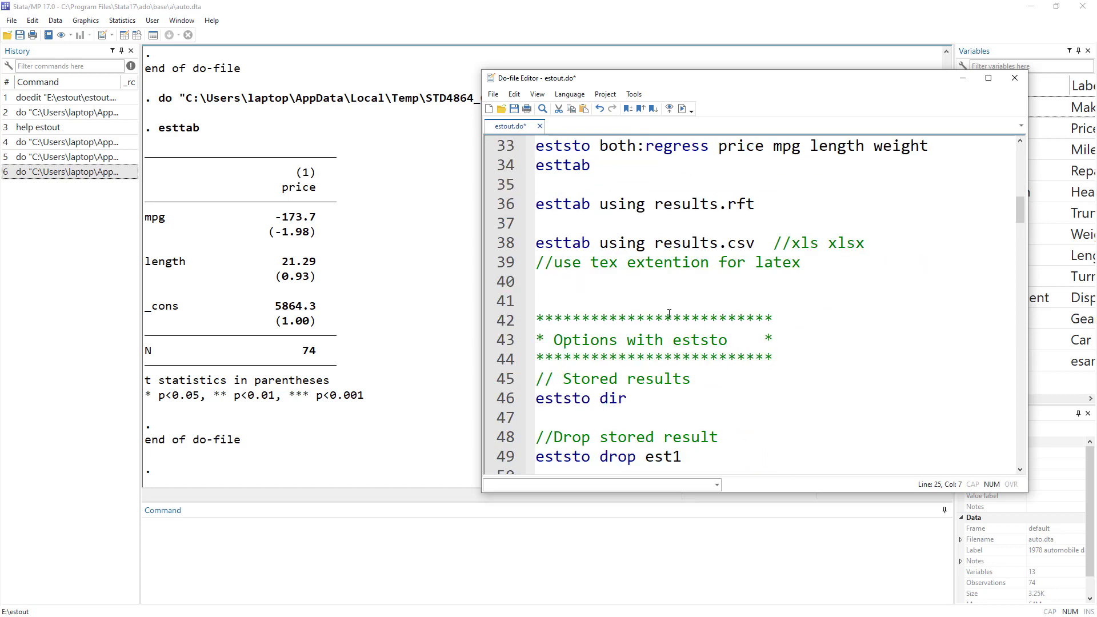
{"action": "scroll", "coordinate": [669, 314], "scroll_direction": "down", "scroll_amount": 10}
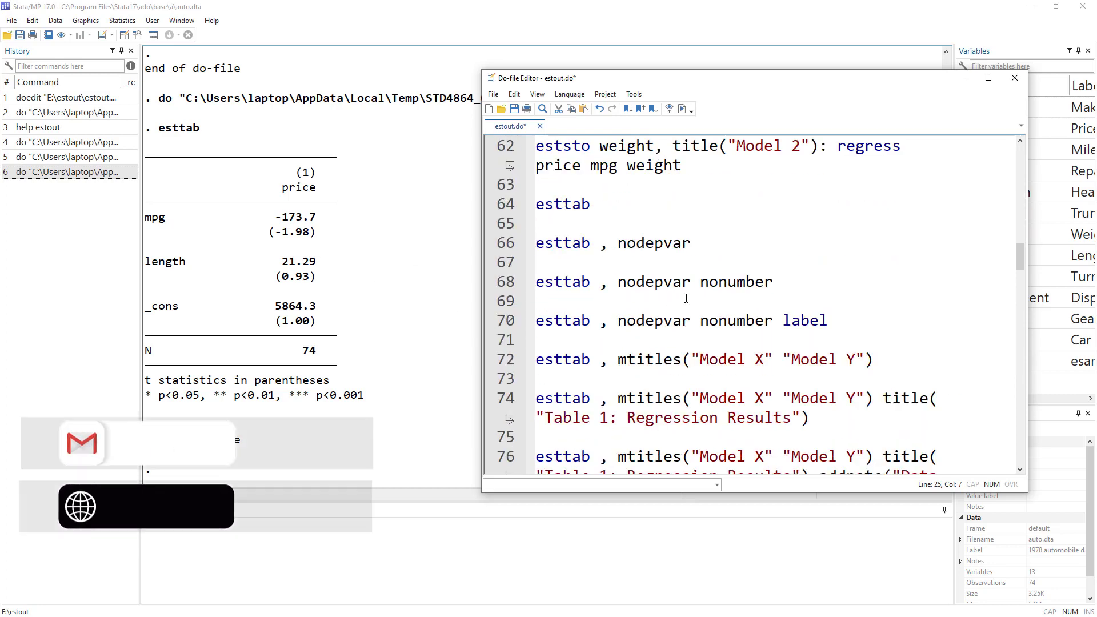
{"action": "scroll", "coordinate": [686, 298], "scroll_direction": "down", "scroll_amount": 4}
{"action": "scroll", "coordinate": [685, 298], "scroll_direction": "up", "scroll_amount": 11}
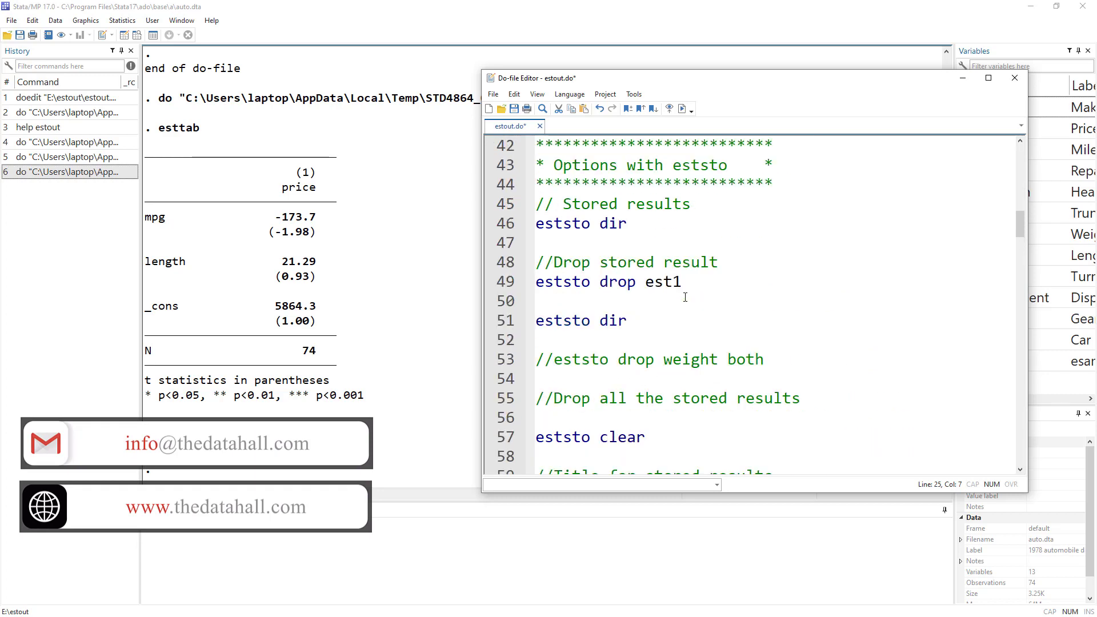
{"action": "scroll", "coordinate": [685, 297], "scroll_direction": "up", "scroll_amount": 4}
{"action": "scroll", "coordinate": [686, 299], "scroll_direction": "up", "scroll_amount": 3}
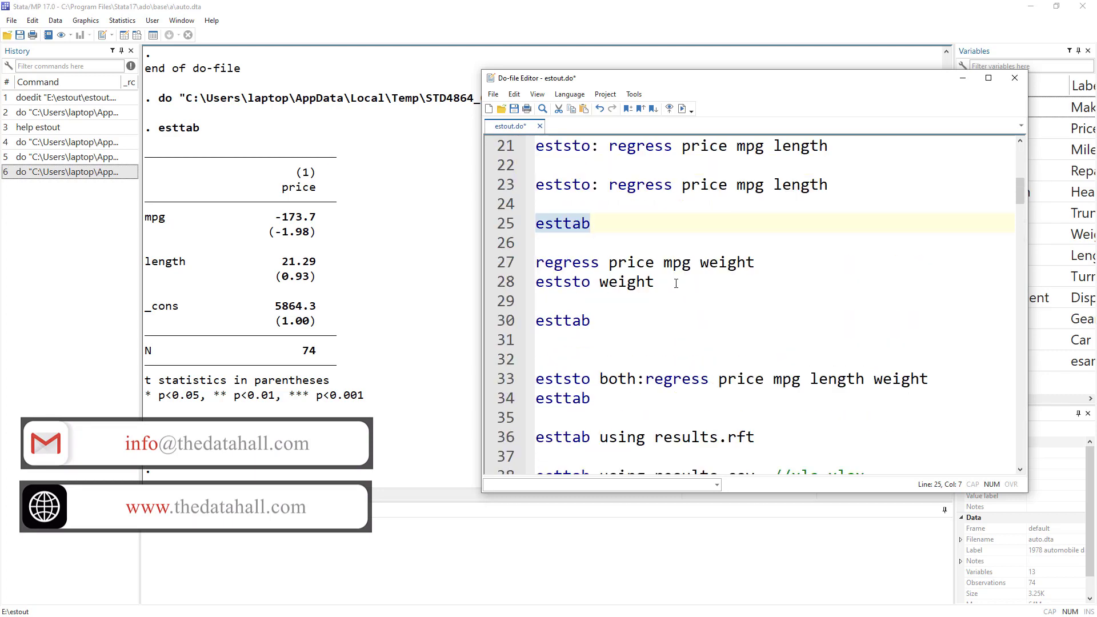
{"action": "scroll", "coordinate": [661, 294], "scroll_direction": "down", "scroll_amount": 3}
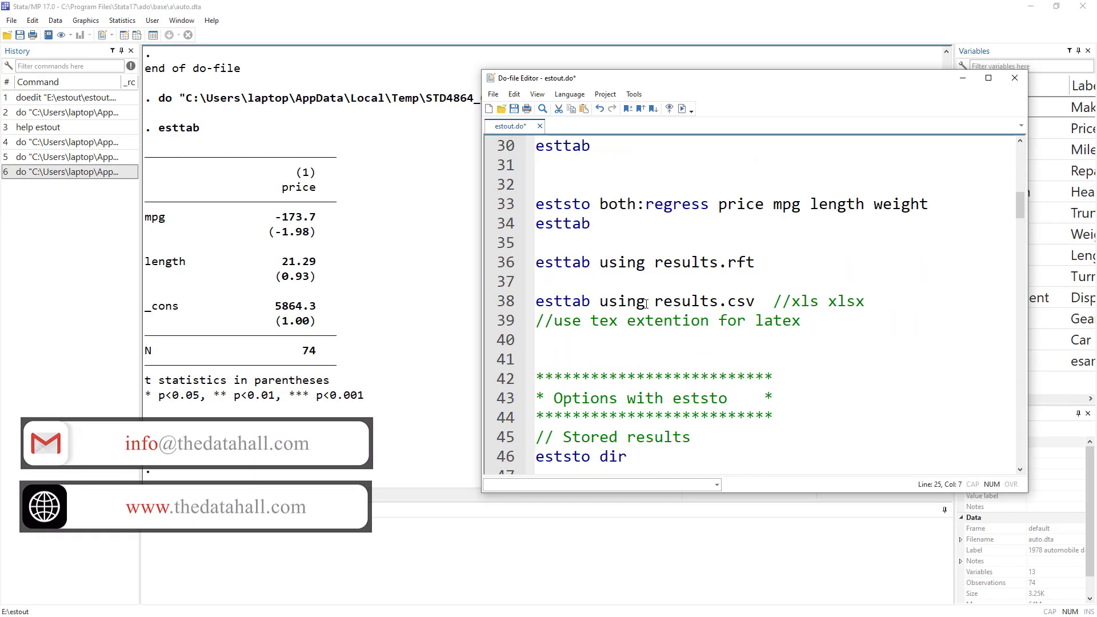
{"action": "scroll", "coordinate": [663, 297], "scroll_direction": "up", "scroll_amount": 5}
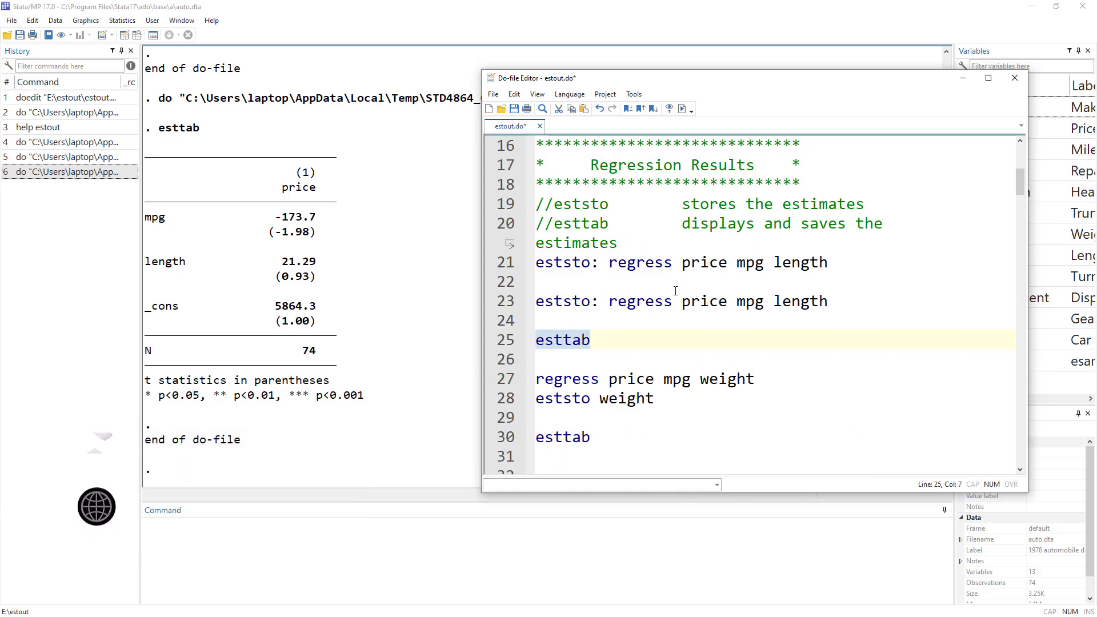
{"action": "scroll", "coordinate": [675, 292], "scroll_direction": "down", "scroll_amount": 6}
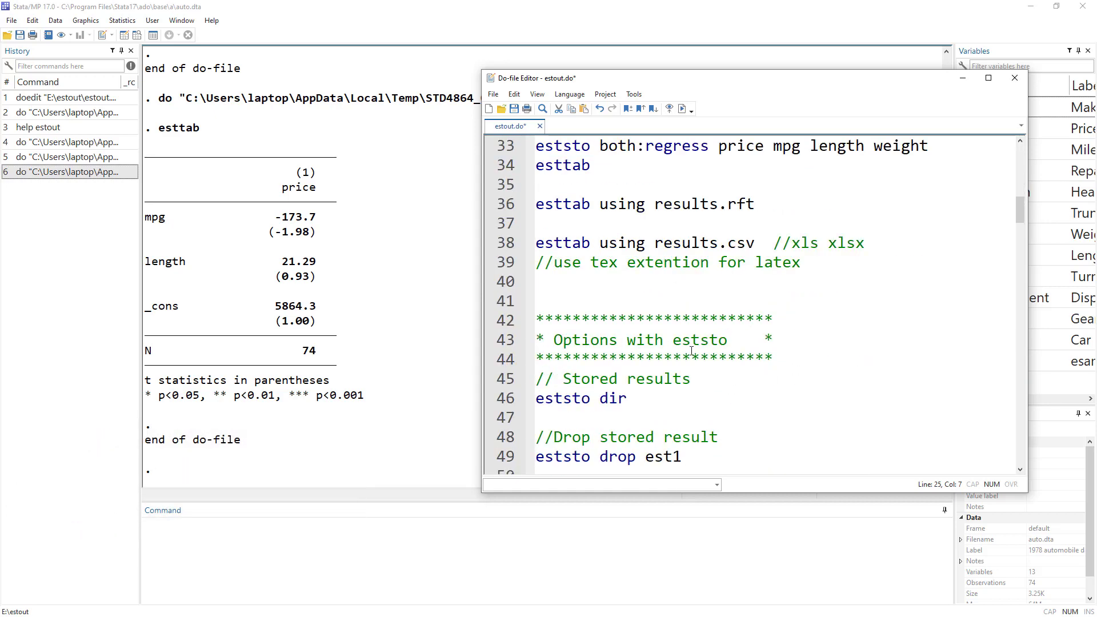
{"action": "scroll", "coordinate": [646, 288], "scroll_direction": "up", "scroll_amount": 9}
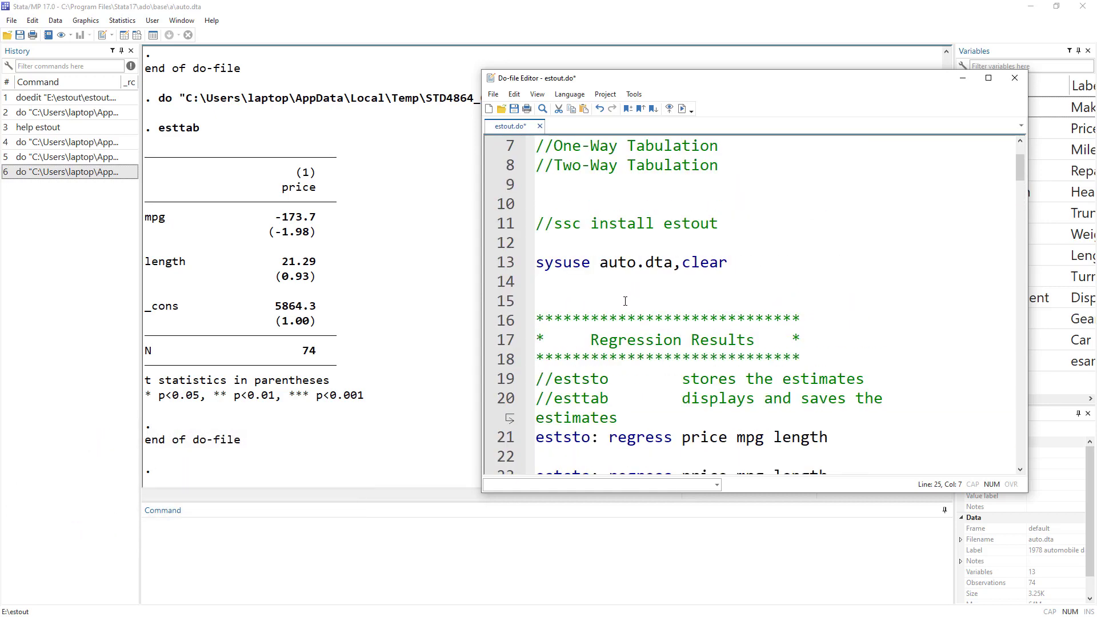
{"action": "scroll", "coordinate": [626, 304], "scroll_direction": "down", "scroll_amount": 2}
{"action": "scroll", "coordinate": [629, 368], "scroll_direction": "down", "scroll_amount": 1}
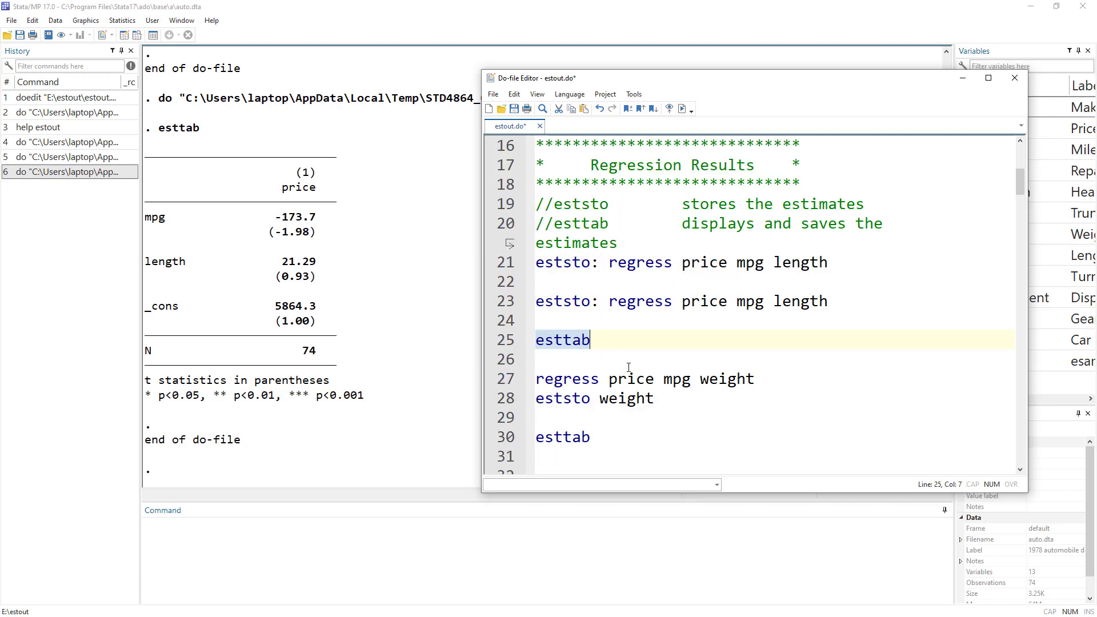
{"action": "scroll", "coordinate": [633, 377], "scroll_direction": "down", "scroll_amount": 1}
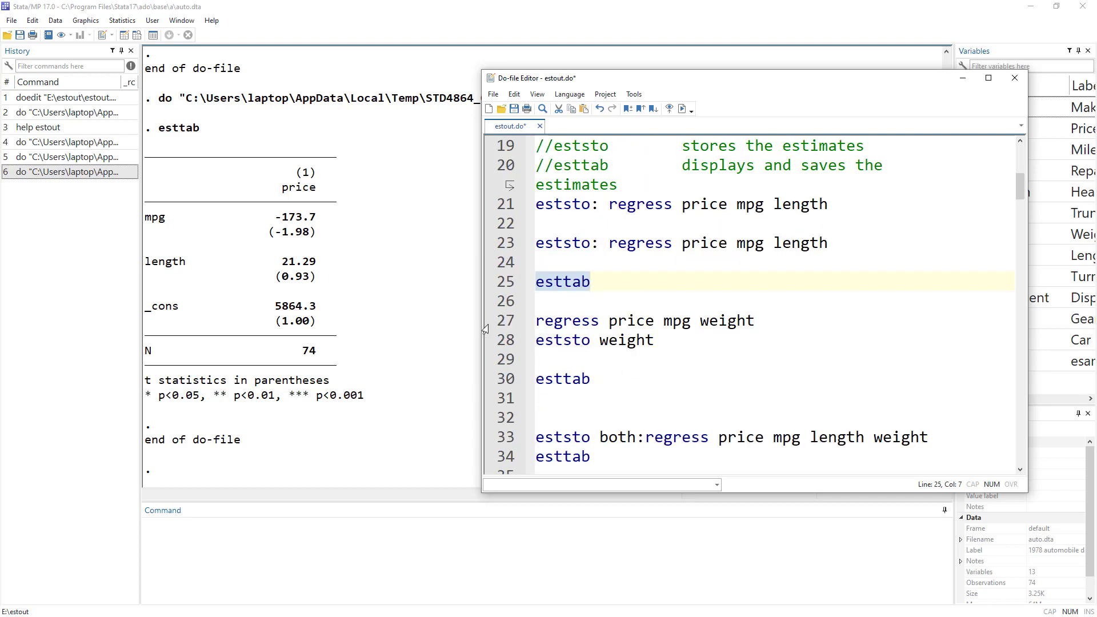
Compare the length and weight regressors of the two models and run only the regress price mpg weight line
{"action": "left_click_drag", "start_coordinate": [537, 320], "coordinate": [757, 319]}
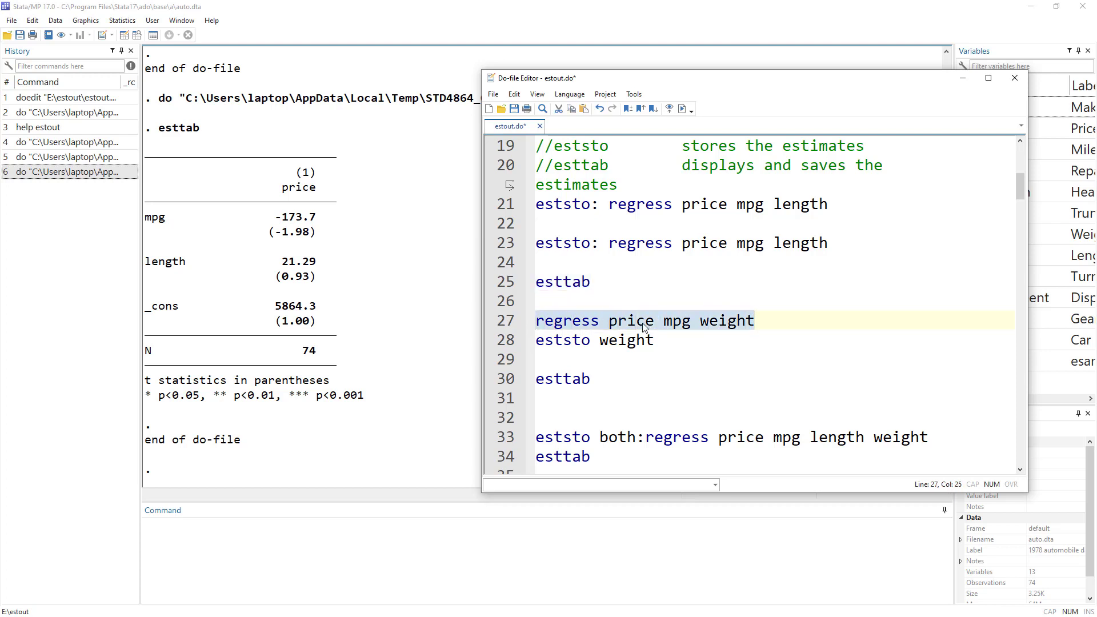
{"action": "double_click", "coordinate": [805, 205]}
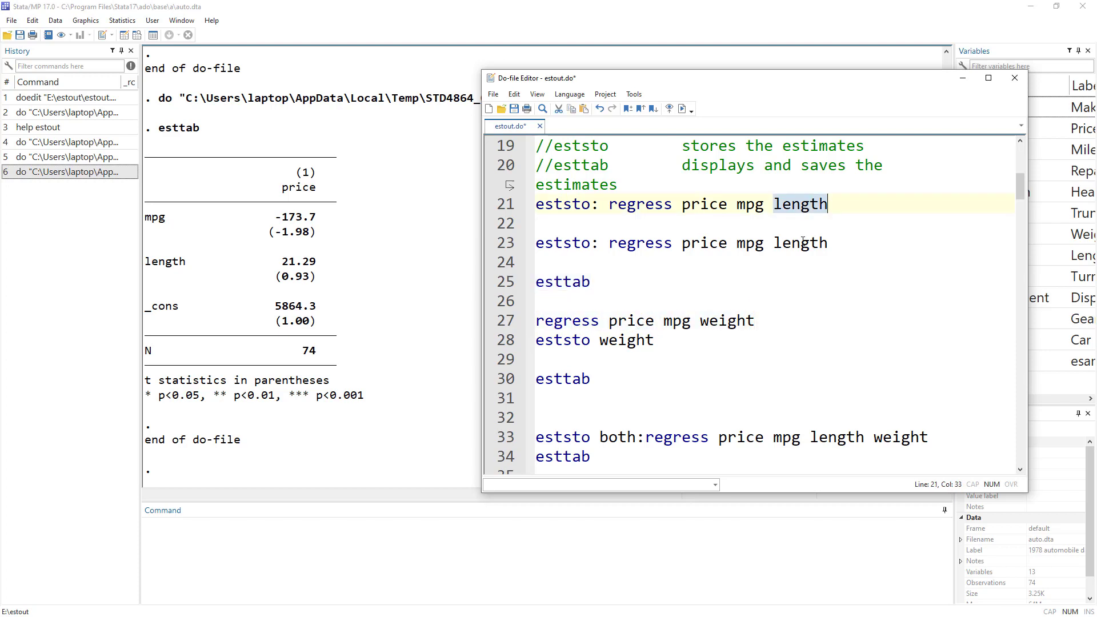
{"action": "double_click", "coordinate": [727, 321]}
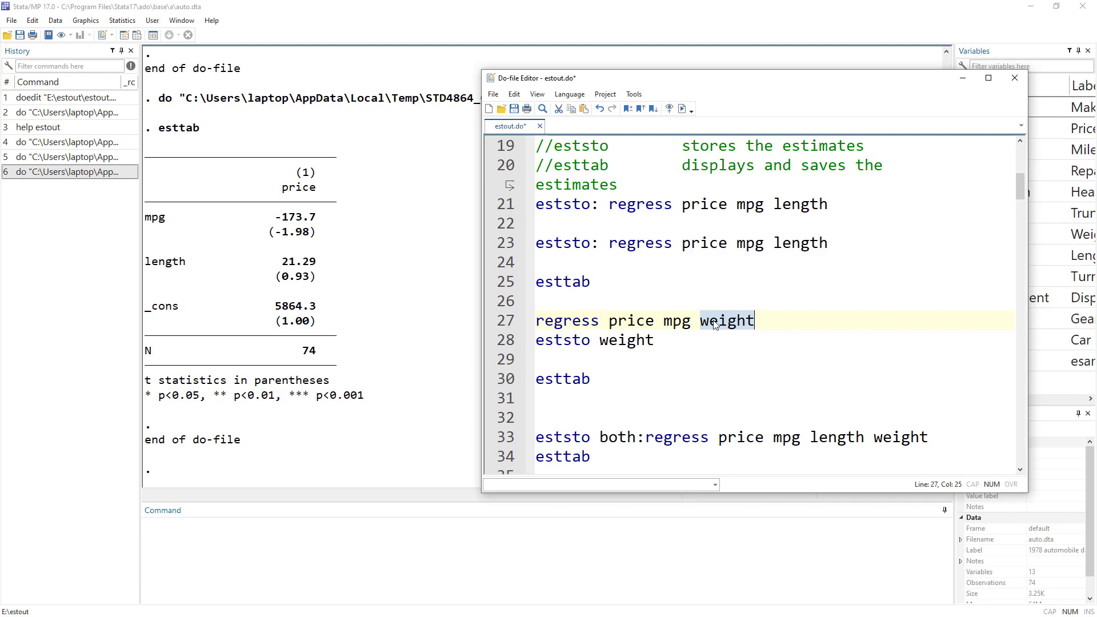
{"action": "left_click", "coordinate": [491, 326]}
{"action": "left_click", "coordinate": [684, 115]}
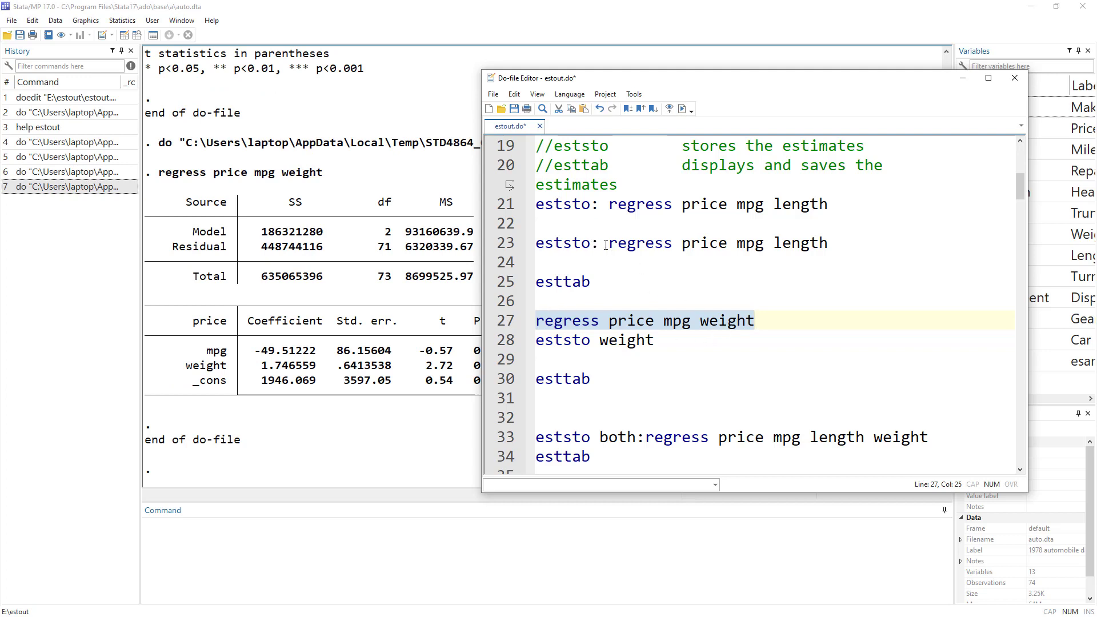
Compare the eststo: prefix on line 23 with the separate eststo command placed after the regress price mpg weight line
{"action": "left_click_drag", "start_coordinate": [600, 244], "coordinate": [534, 246]}
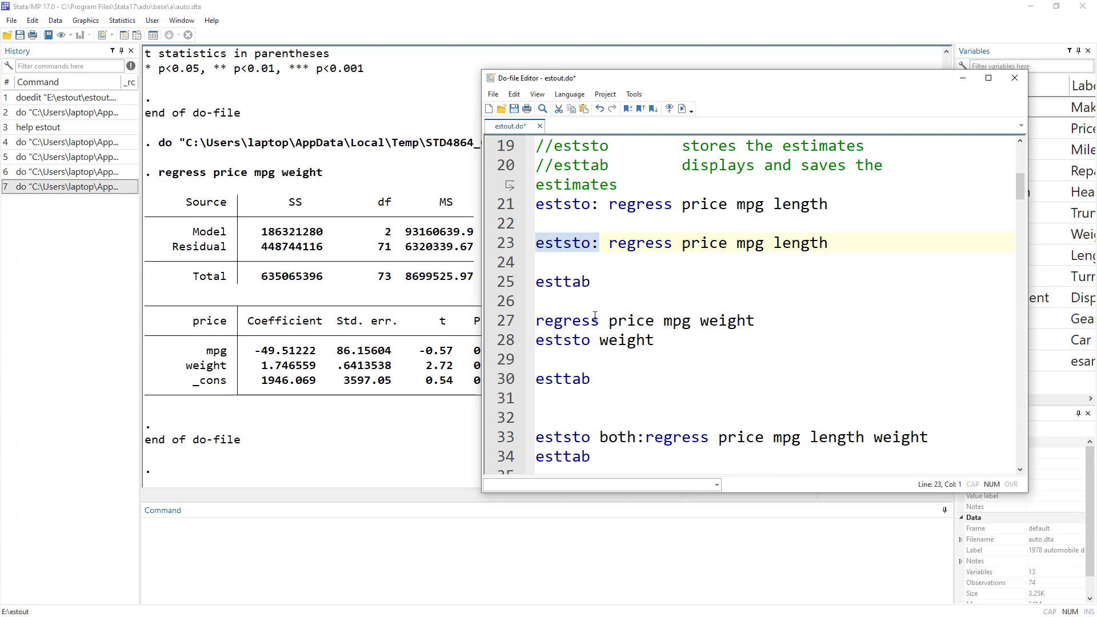
{"action": "left_click_drag", "start_coordinate": [535, 321], "coordinate": [767, 320]}
{"action": "left_click_drag", "start_coordinate": [536, 341], "coordinate": [590, 343]}
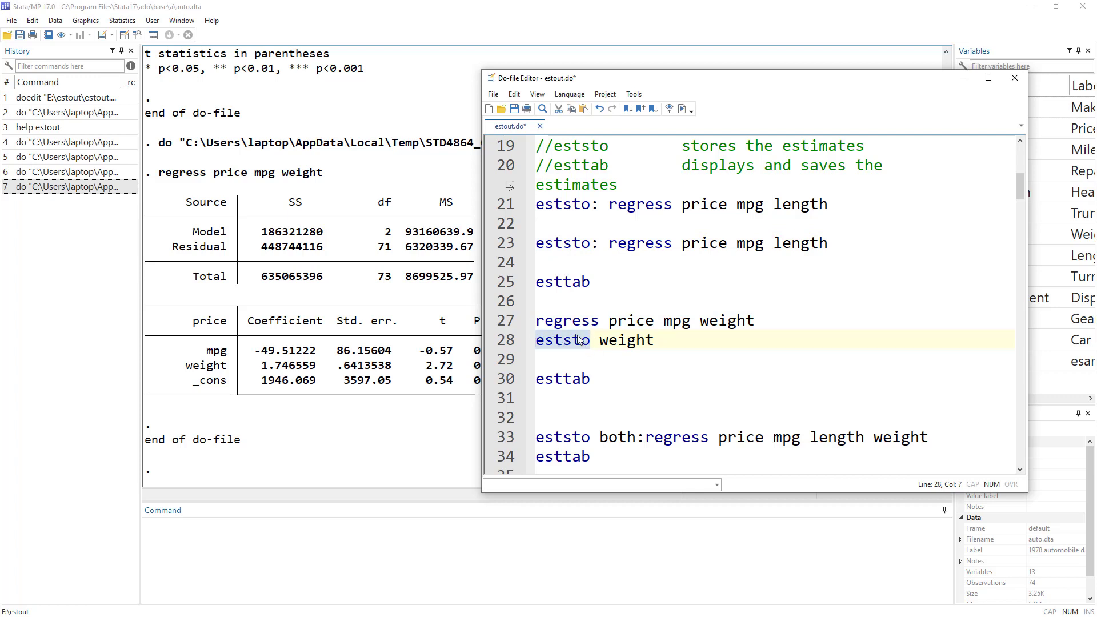
{"action": "left_click_drag", "start_coordinate": [654, 341], "coordinate": [599, 341]}
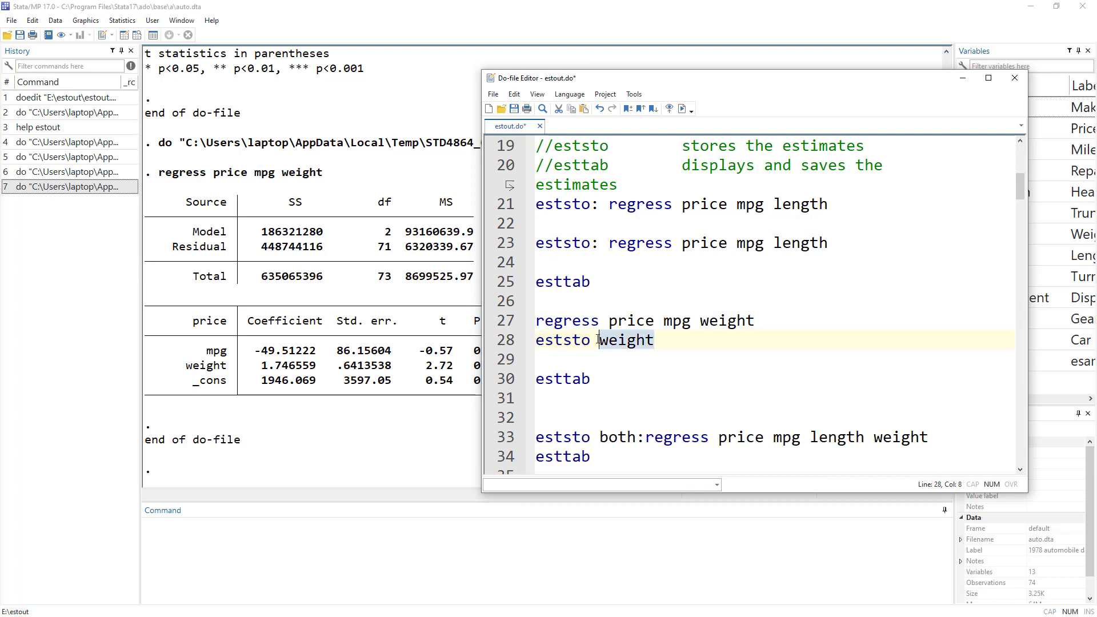
{"action": "key", "text": "BackSpace"}
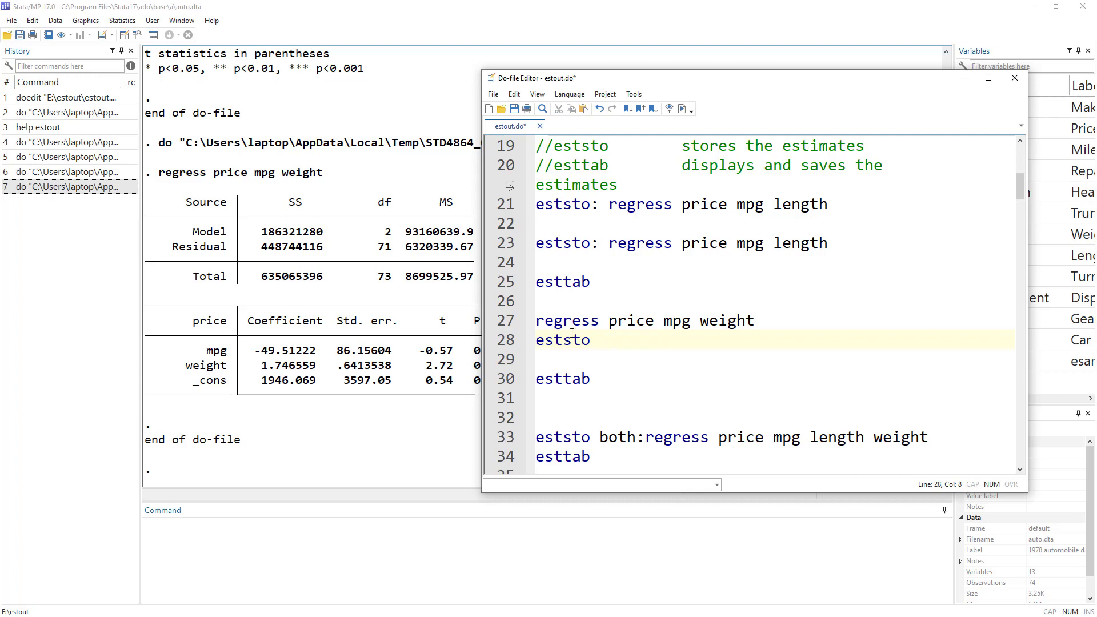
{"action": "type", "text": "regress price mpg length"}
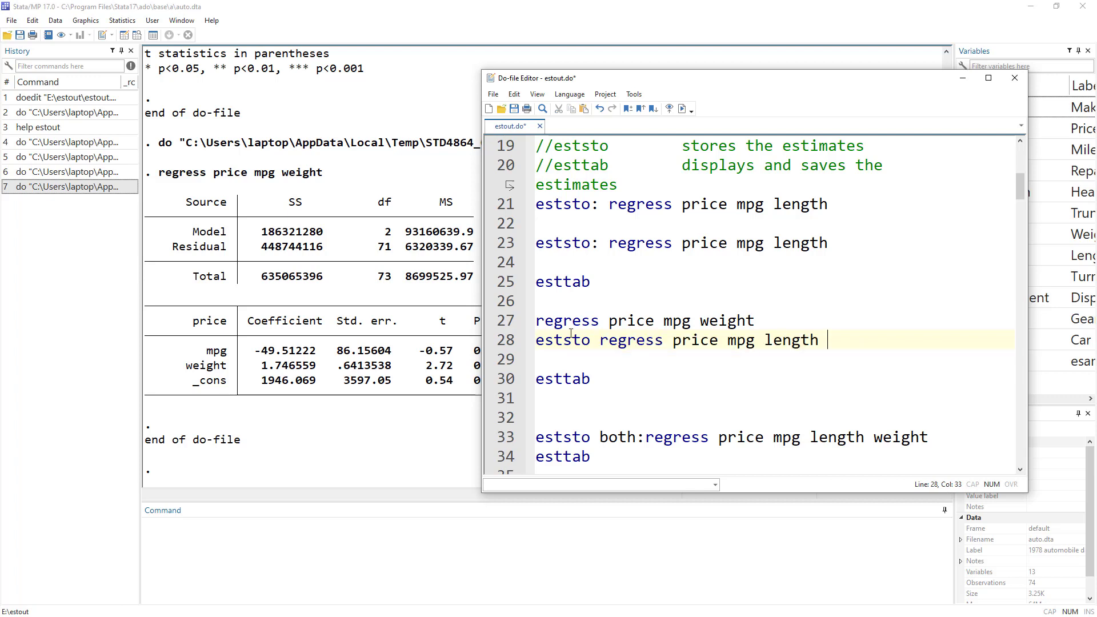
{"action": "key", "text": "ctrl+z"}
{"action": "key", "text": "ctrl+z"}
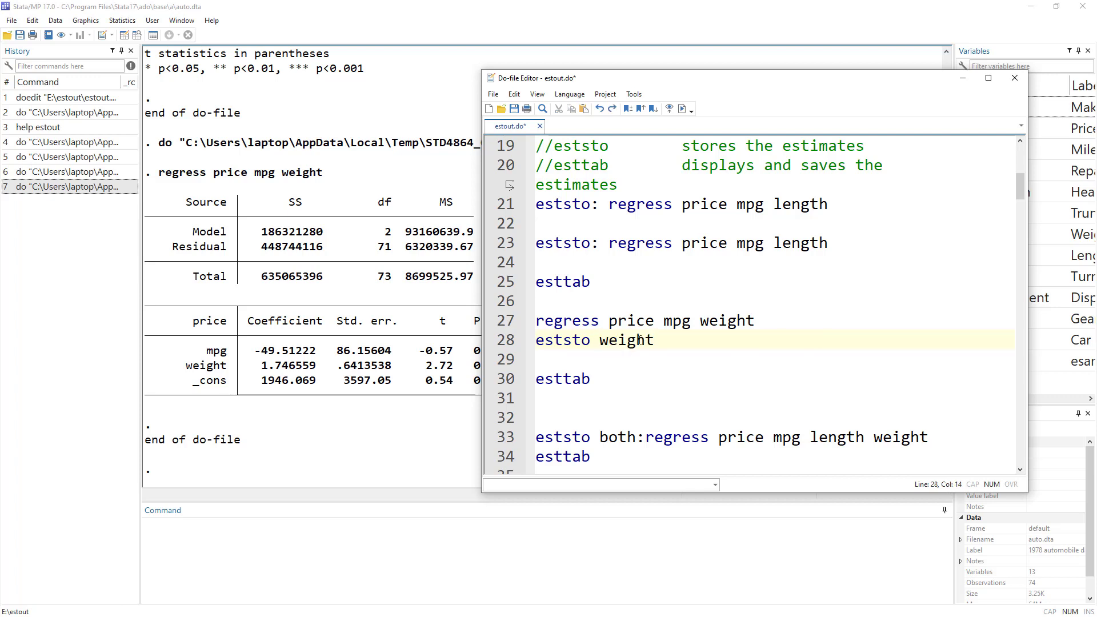
Compare the name weight in the eststo line with the earlier storage message, and move the Do-file Editor to uncover the variable list
{"action": "double_click", "coordinate": [640, 341]}
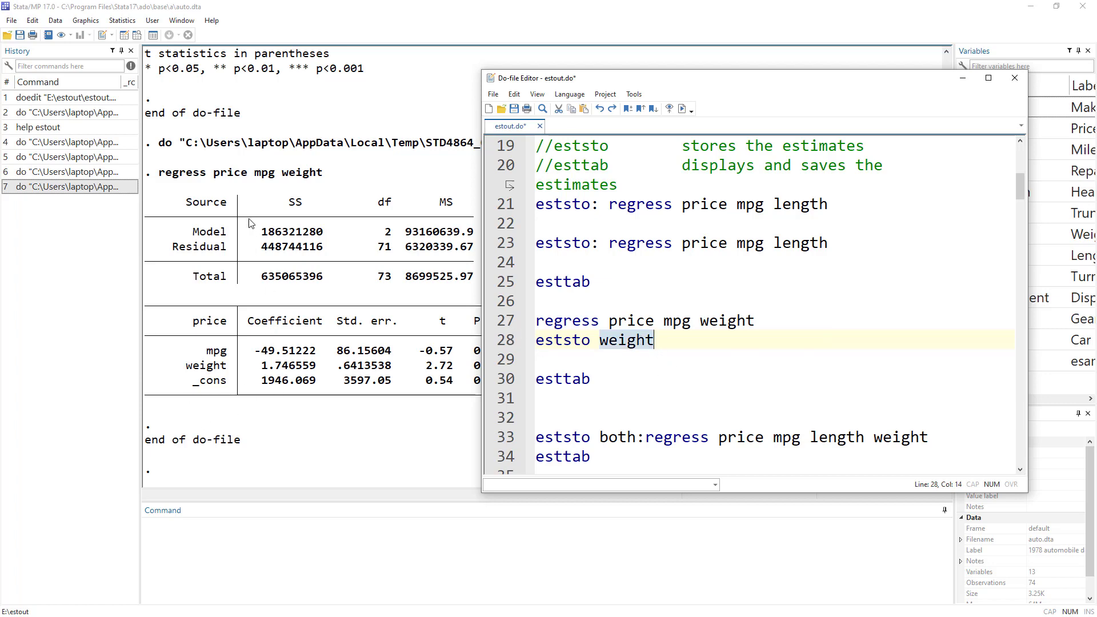
{"action": "scroll", "coordinate": [246, 224], "scroll_direction": "up", "scroll_amount": 9}
{"action": "scroll", "coordinate": [242, 228], "scroll_direction": "up", "scroll_amount": 2}
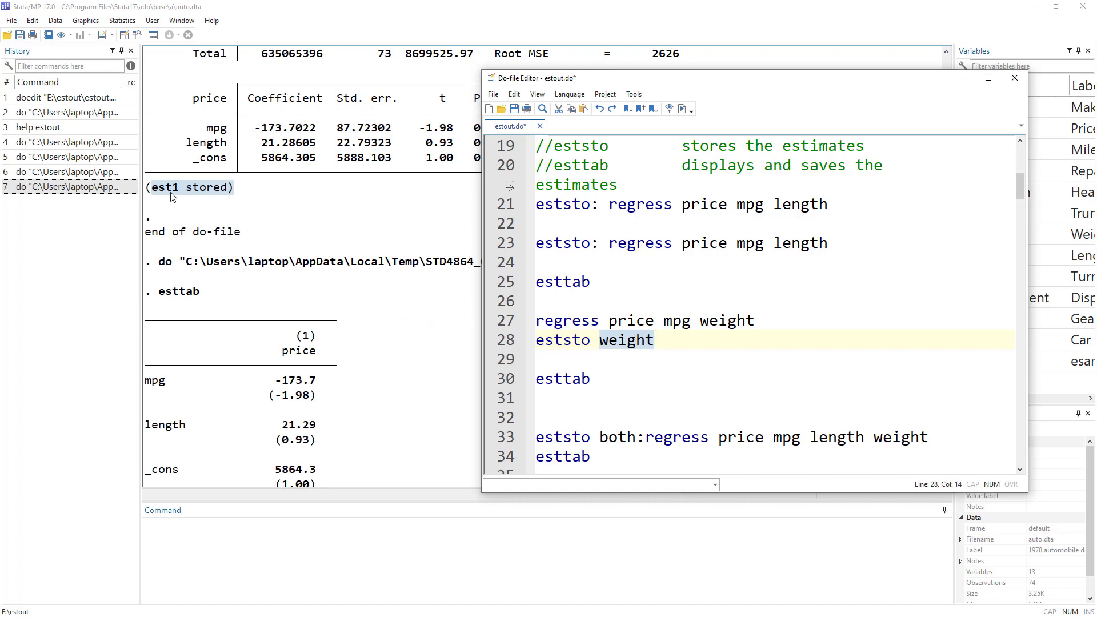
{"action": "left_click_drag", "start_coordinate": [911, 82], "coordinate": [799, 65]}
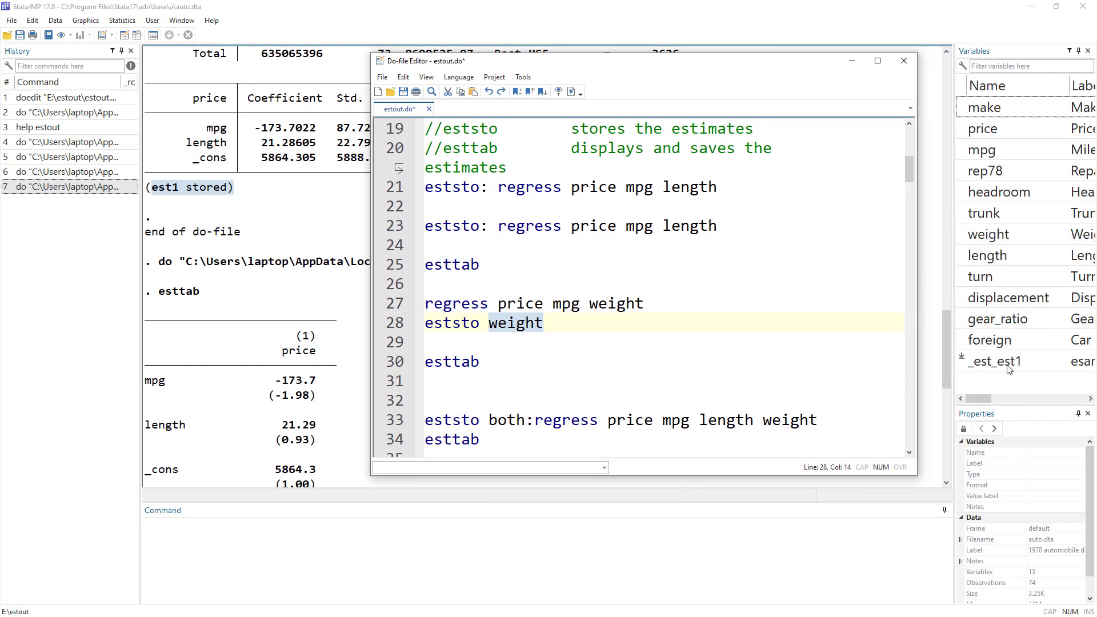
Review the regress price mpg weight output and compare its weight regressor with the name weight in the eststo command on line 28
{"action": "left_click_drag", "start_coordinate": [667, 74], "coordinate": [757, 77]}
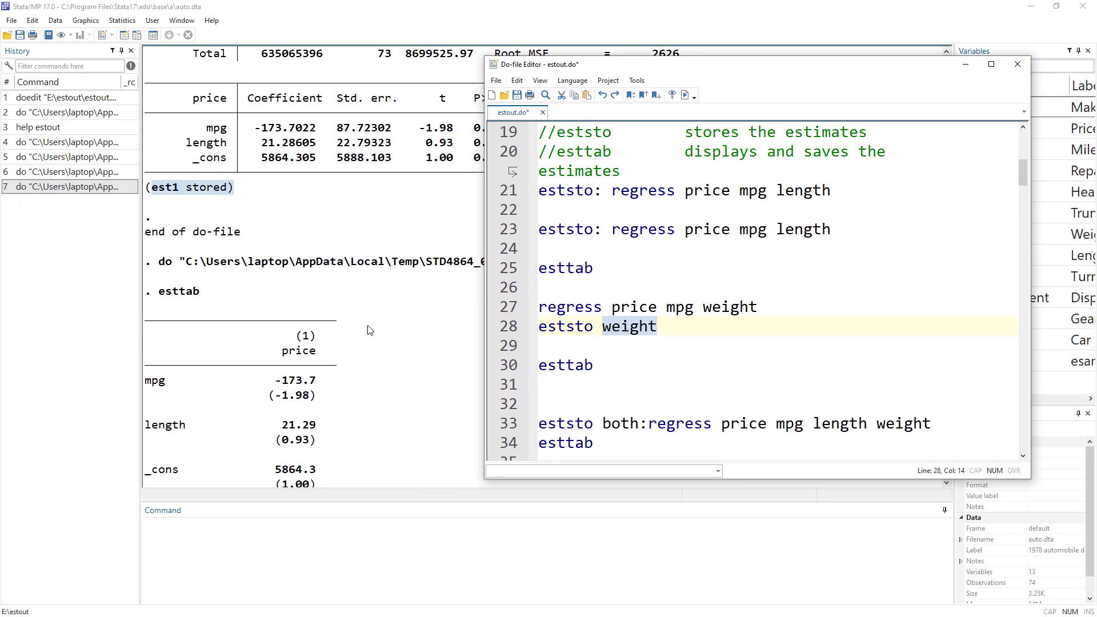
{"action": "key", "text": "ctrl+d"}
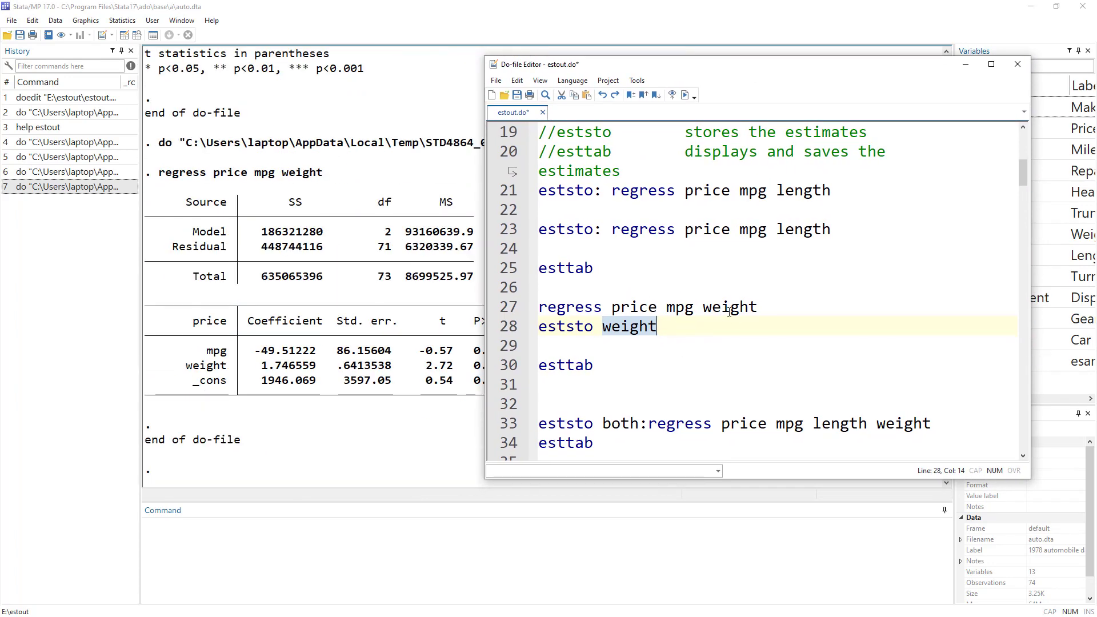
{"action": "double_click", "coordinate": [732, 307]}
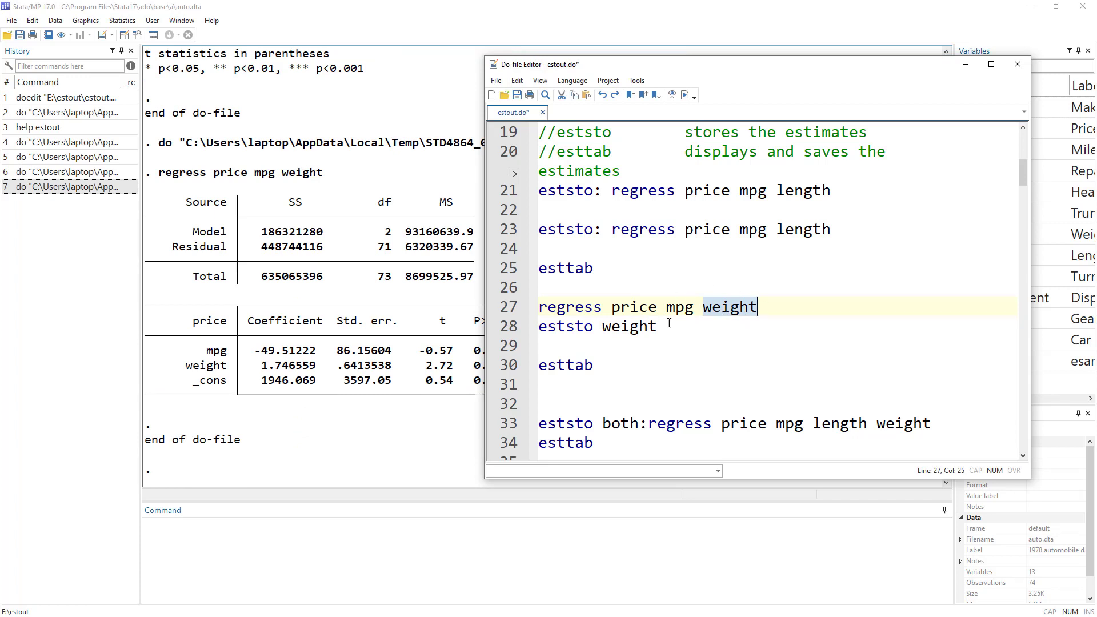
{"action": "left_click", "coordinate": [505, 328]}
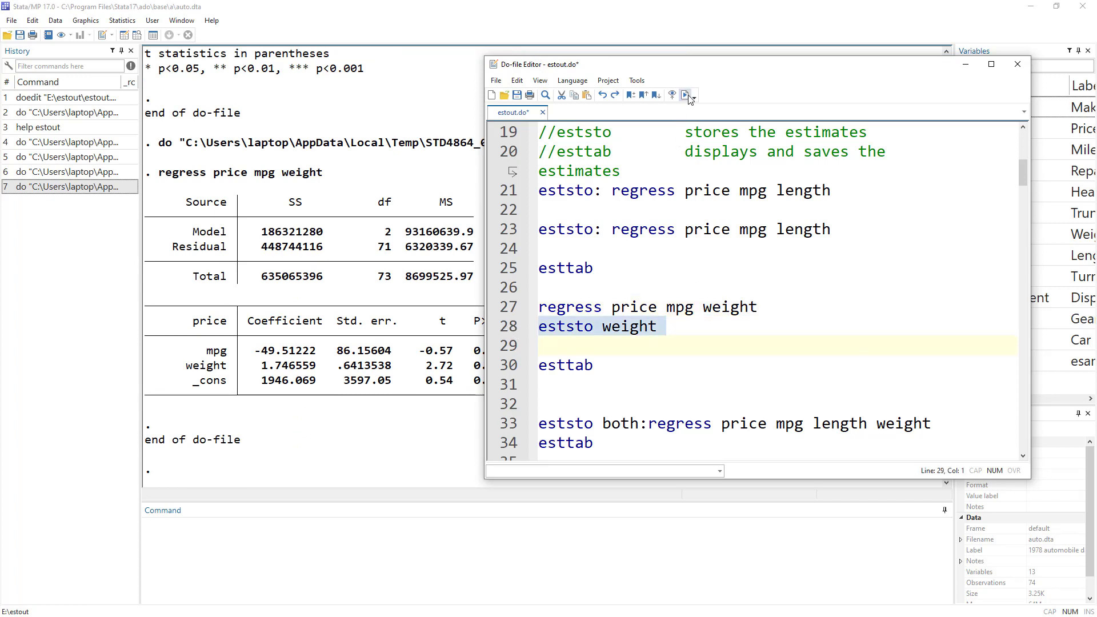
{"action": "double_click", "coordinate": [638, 327]}
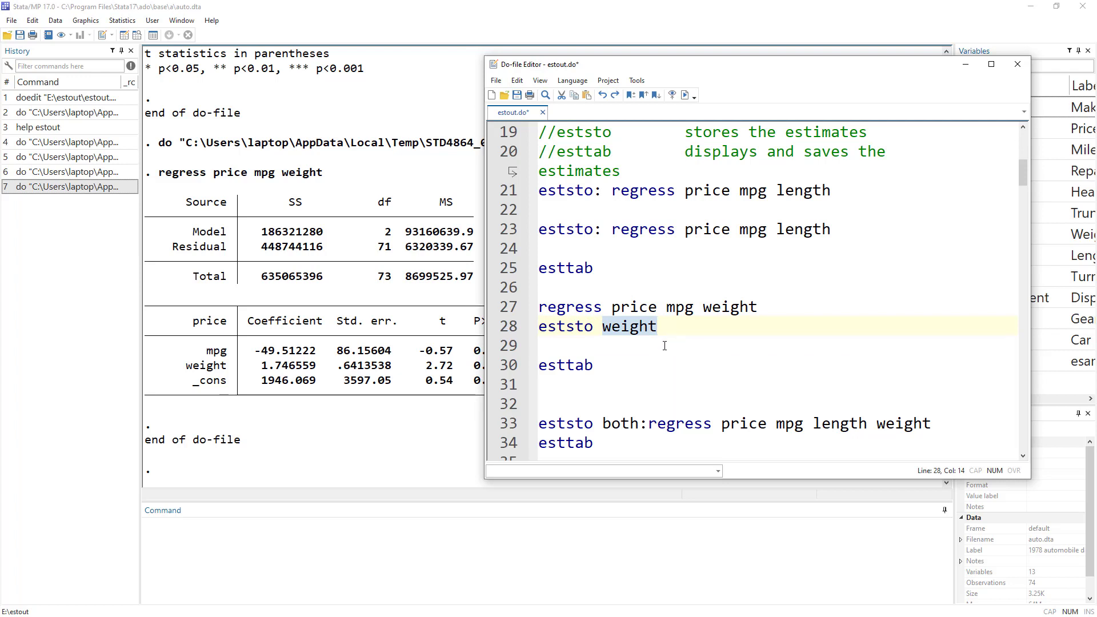
{"action": "double_click", "coordinate": [725, 309]}
{"action": "double_click", "coordinate": [630, 326]}
Run only the eststo weight line, and the esttab command on line 30 to tabulate the stored models
{"action": "left_click", "coordinate": [498, 328]}
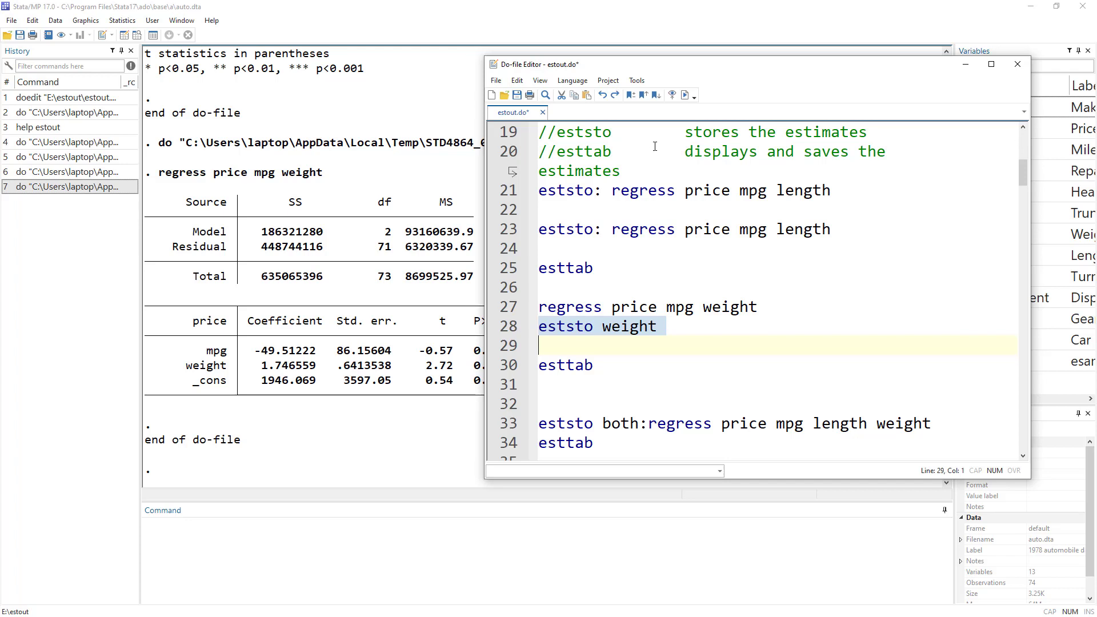
{"action": "left_click", "coordinate": [686, 96]}
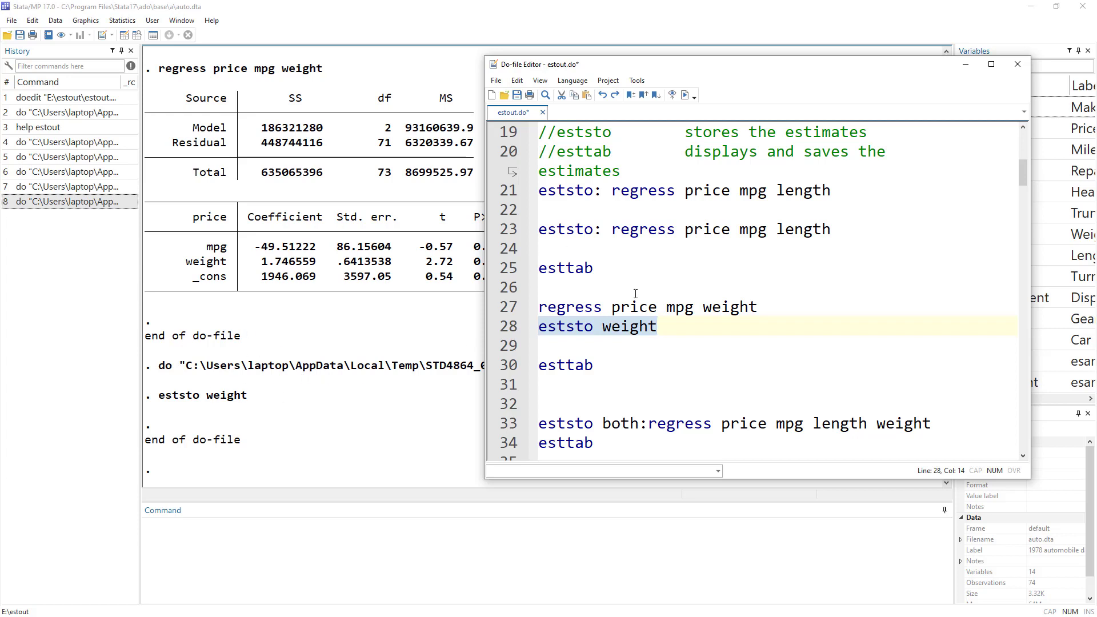
{"action": "left_click", "coordinate": [498, 372]}
{"action": "left_click", "coordinate": [686, 95]}
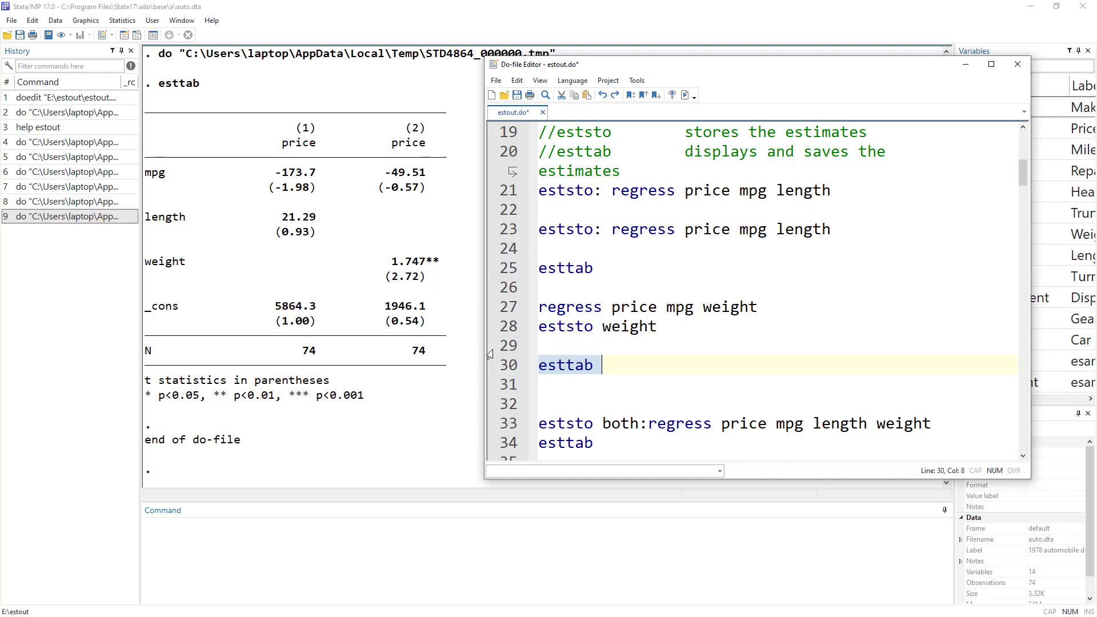
Examine the eststo both: prefix and the length and weight regressors on line 33, and move the Do-file Editor to uncover the variable list
{"action": "scroll", "coordinate": [631, 346], "scroll_direction": "down", "scroll_amount": 2}
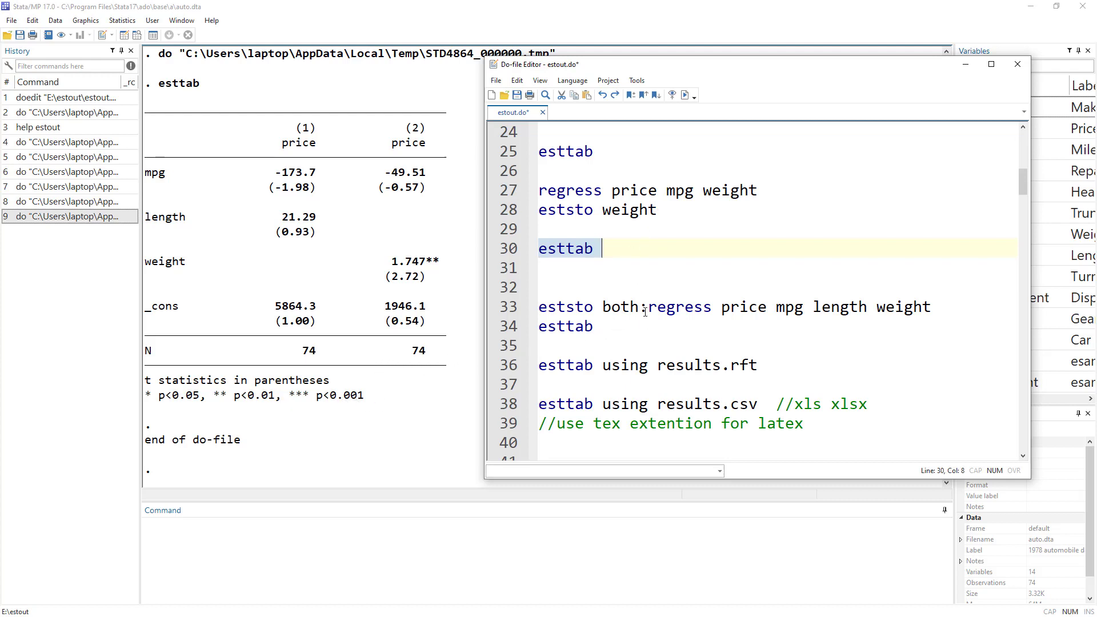
{"action": "left_click_drag", "start_coordinate": [647, 309], "coordinate": [533, 307]}
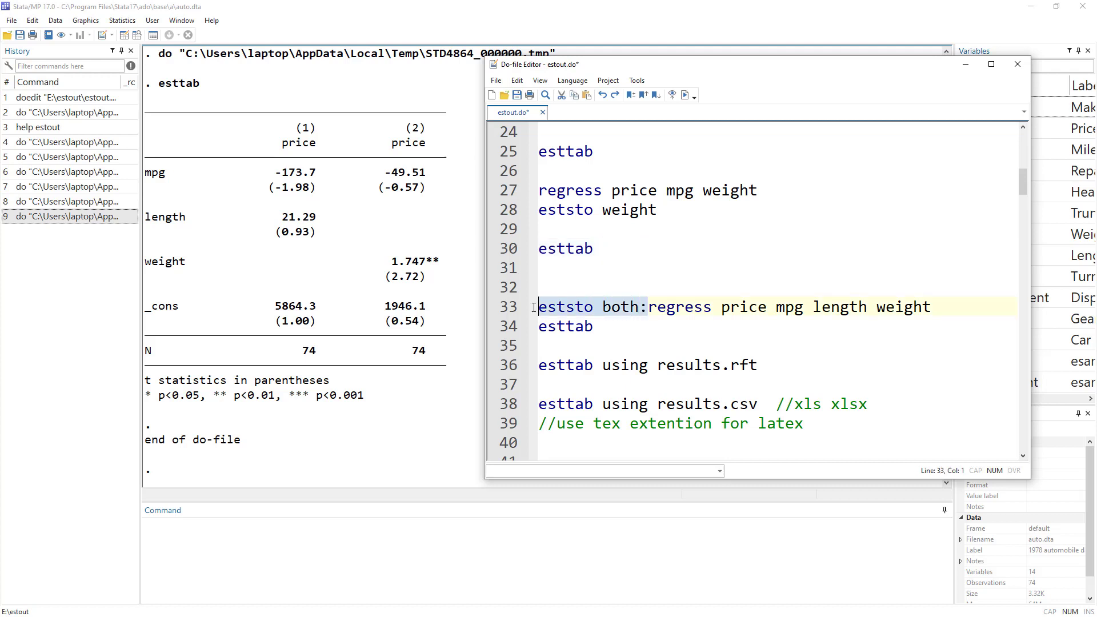
{"action": "double_click", "coordinate": [849, 309]}
{"action": "double_click", "coordinate": [914, 309]}
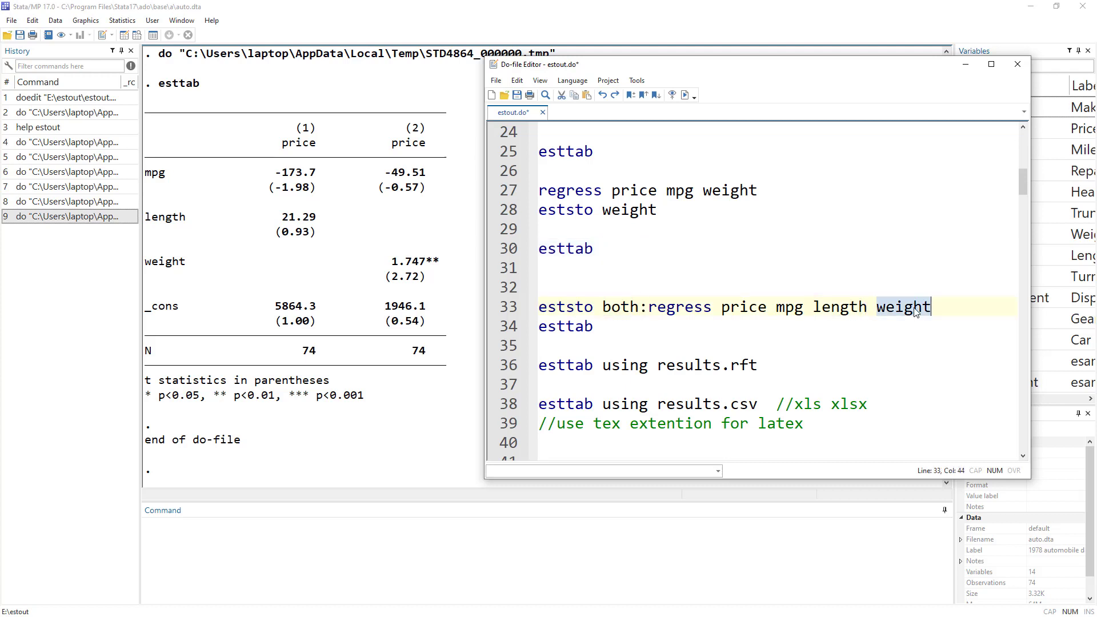
{"action": "left_click_drag", "start_coordinate": [645, 309], "coordinate": [534, 309]}
{"action": "double_click", "coordinate": [569, 310]}
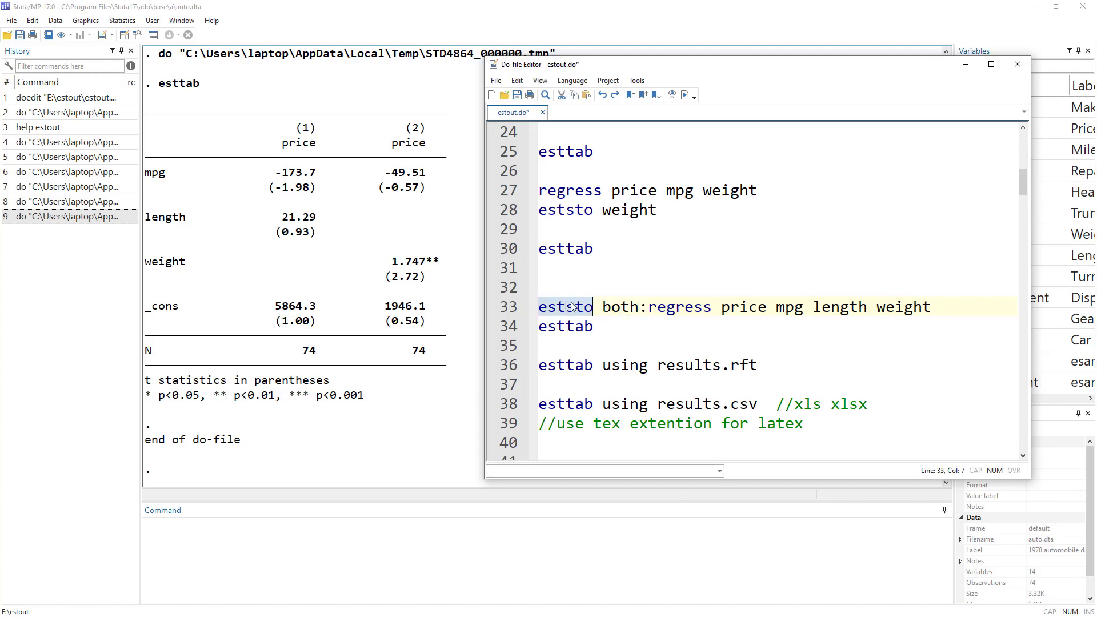
{"action": "double_click", "coordinate": [621, 308]}
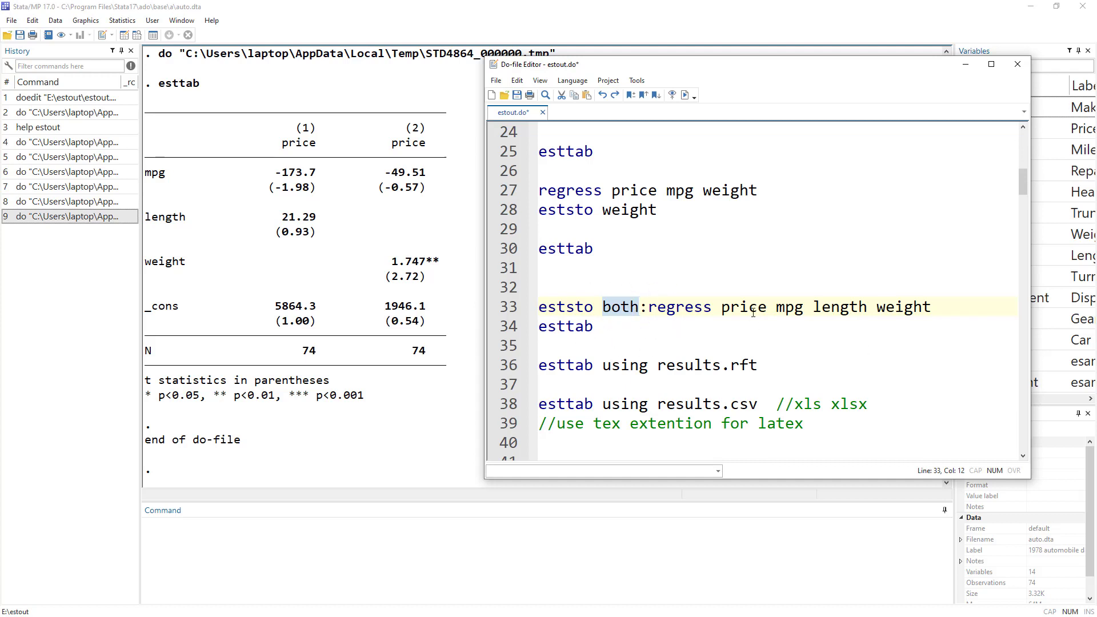
{"action": "left_click_drag", "start_coordinate": [816, 67], "coordinate": [761, 64]}
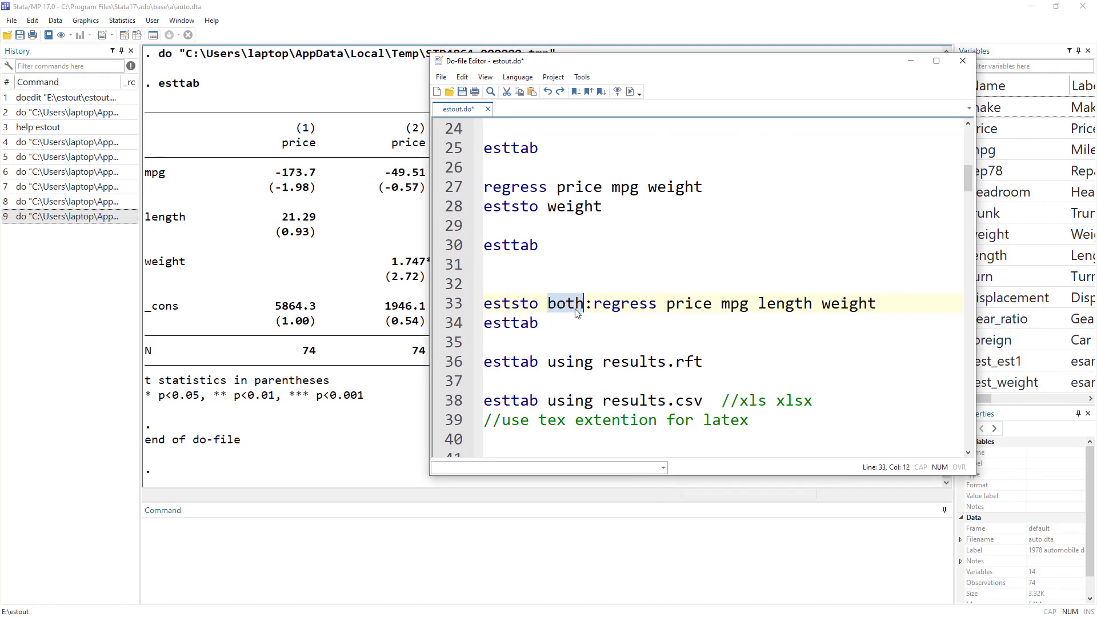
Run only the eststo both:regress price mpg length weight line, and the esttab command on line 34 to tabulate the stored models
{"action": "left_click", "coordinate": [457, 310]}
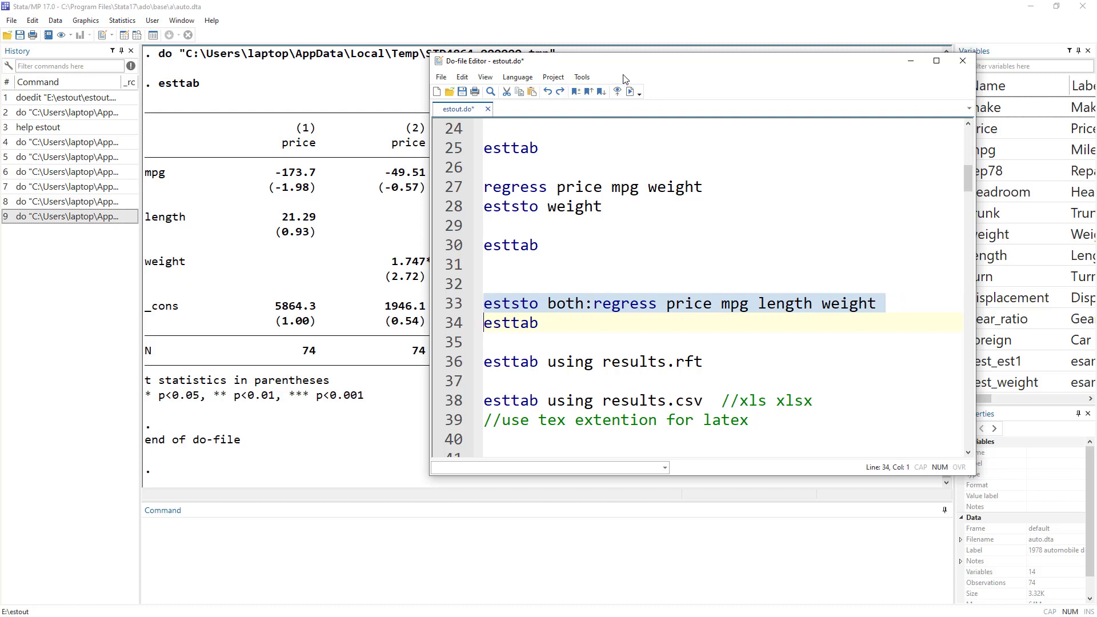
{"action": "left_click", "coordinate": [630, 91]}
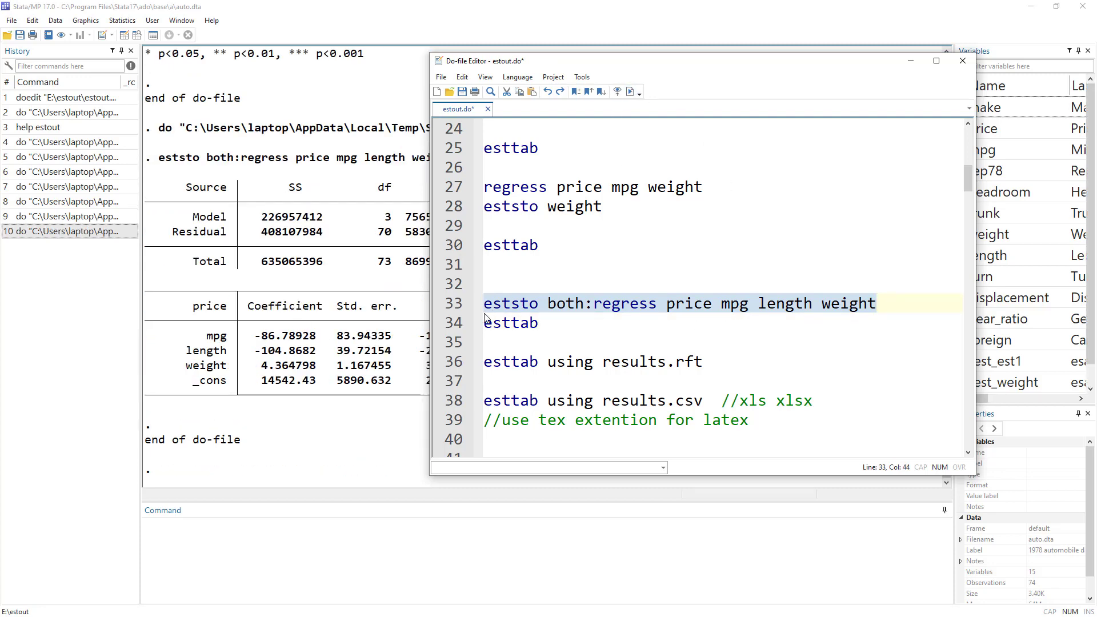
{"action": "left_click", "coordinate": [454, 328]}
{"action": "left_click", "coordinate": [631, 93]}
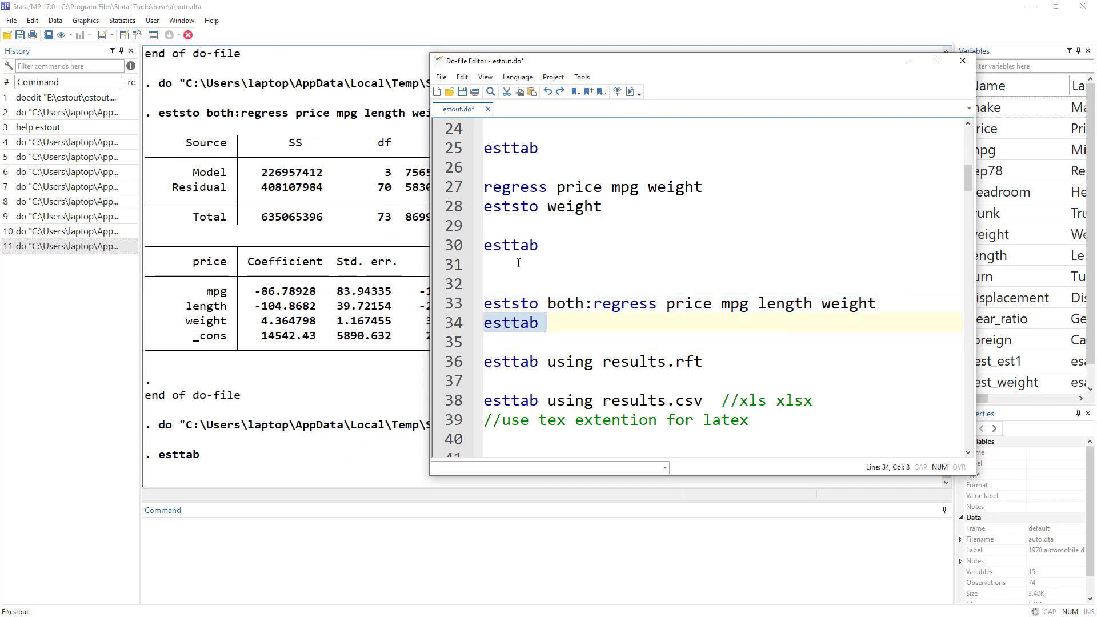
Bring the results to the front and examine the price column headings and the t statistic of mpg in the first model
{"action": "left_click", "coordinate": [285, 293]}
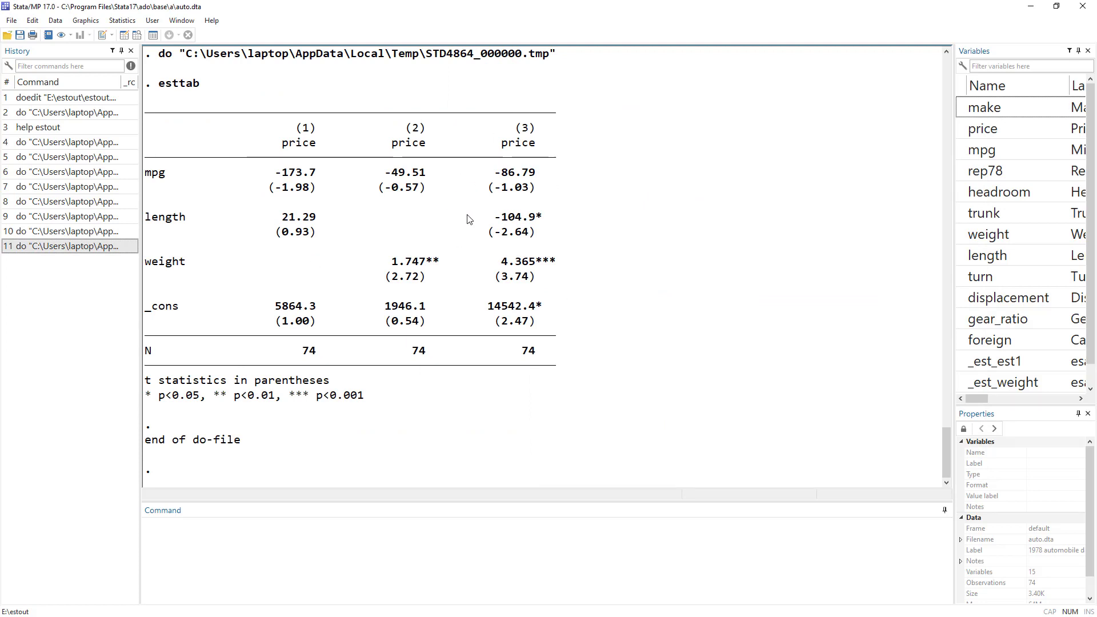
{"action": "left_click_drag", "start_coordinate": [282, 148], "coordinate": [550, 146]}
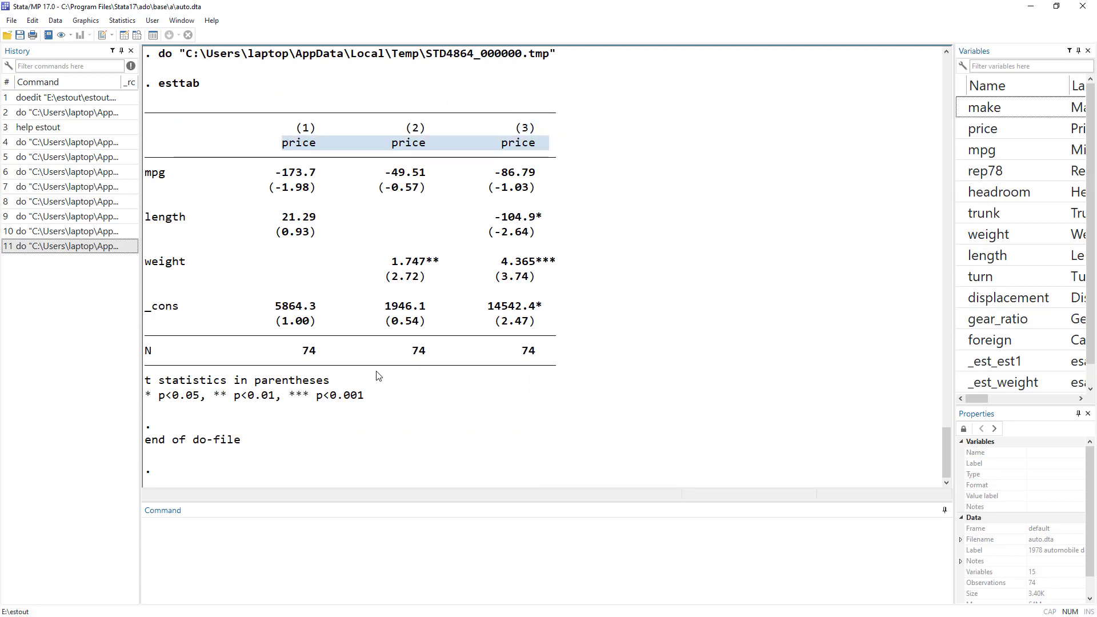
{"action": "left_click_drag", "start_coordinate": [277, 188], "coordinate": [311, 193]}
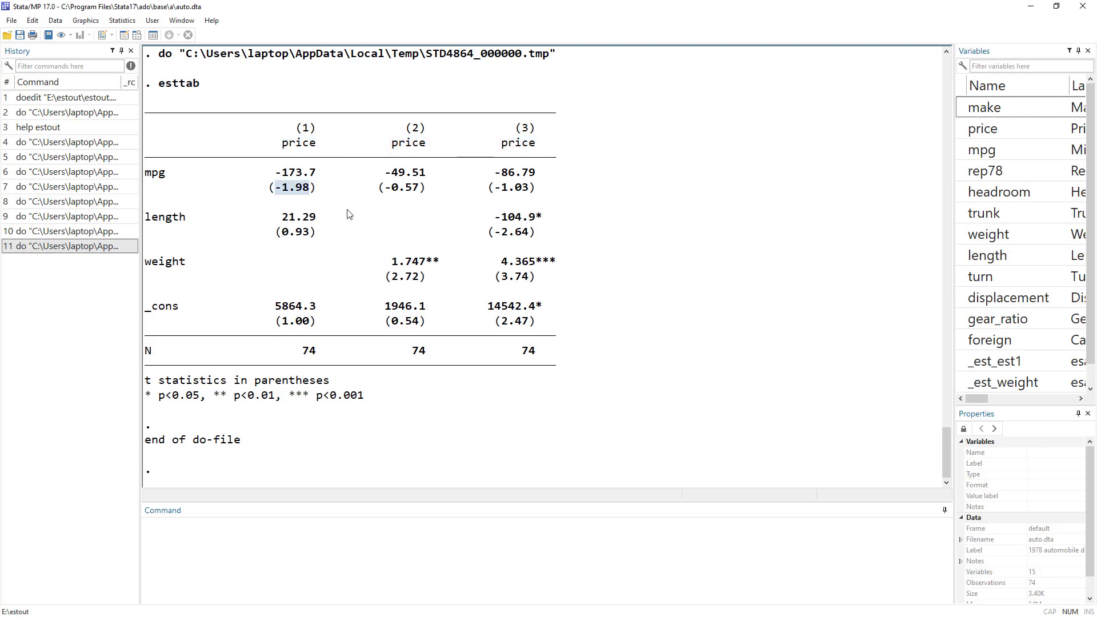
Append using results.rft to the esttab command on line 34 and compare its extension with the .csv on line 38
{"action": "key", "text": "alt+Tab"}
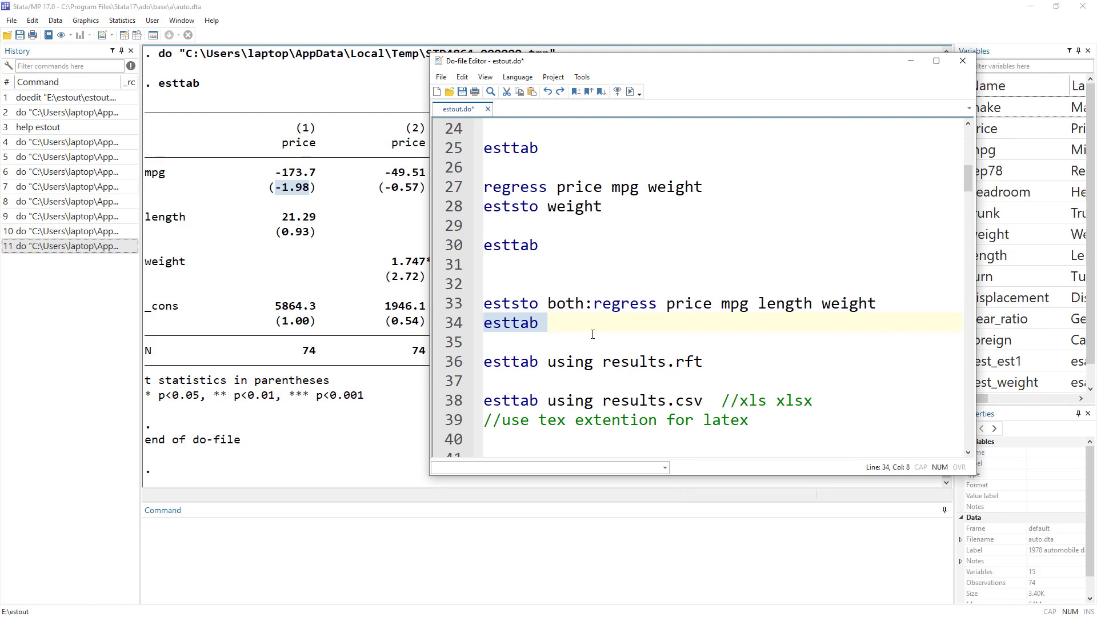
{"action": "scroll", "coordinate": [577, 309], "scroll_direction": "down", "scroll_amount": 1}
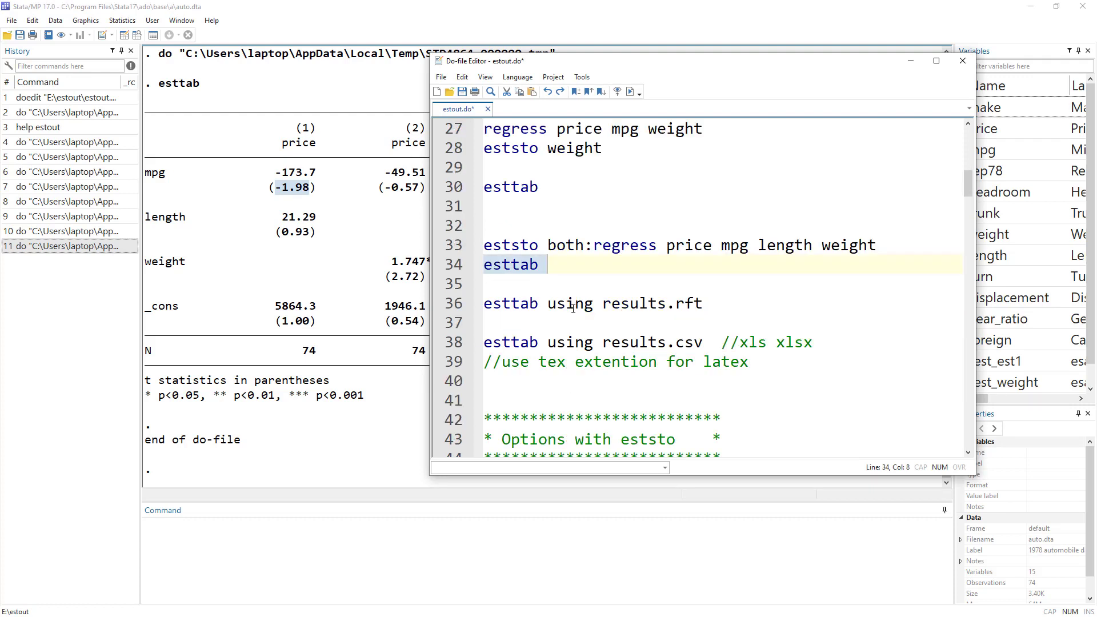
{"action": "left_click", "coordinate": [528, 290]}
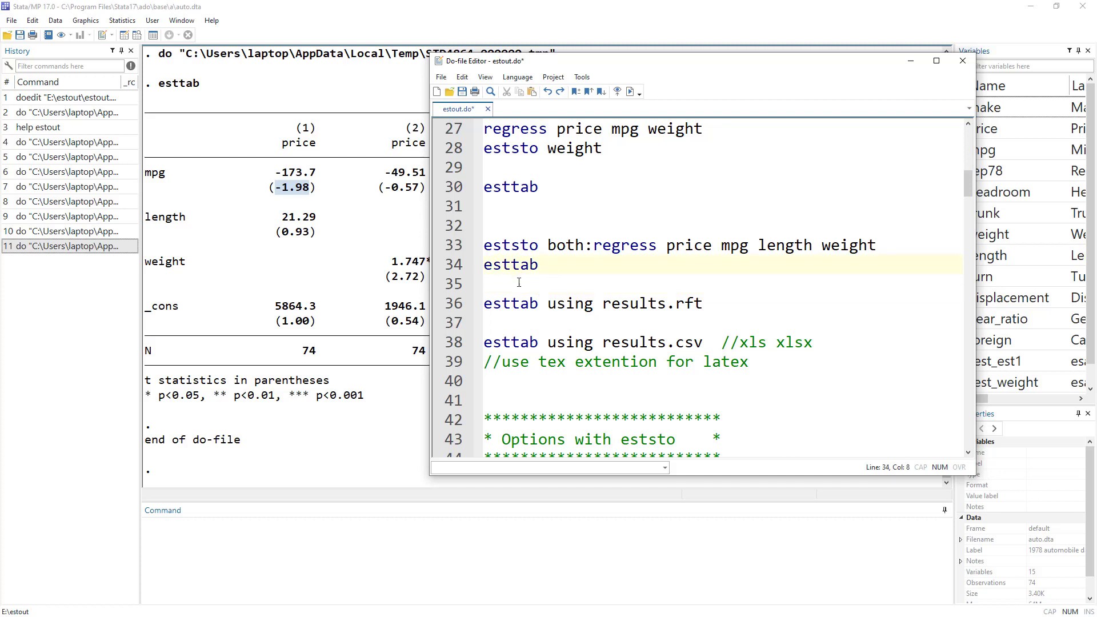
{"action": "type", "text": "using"}
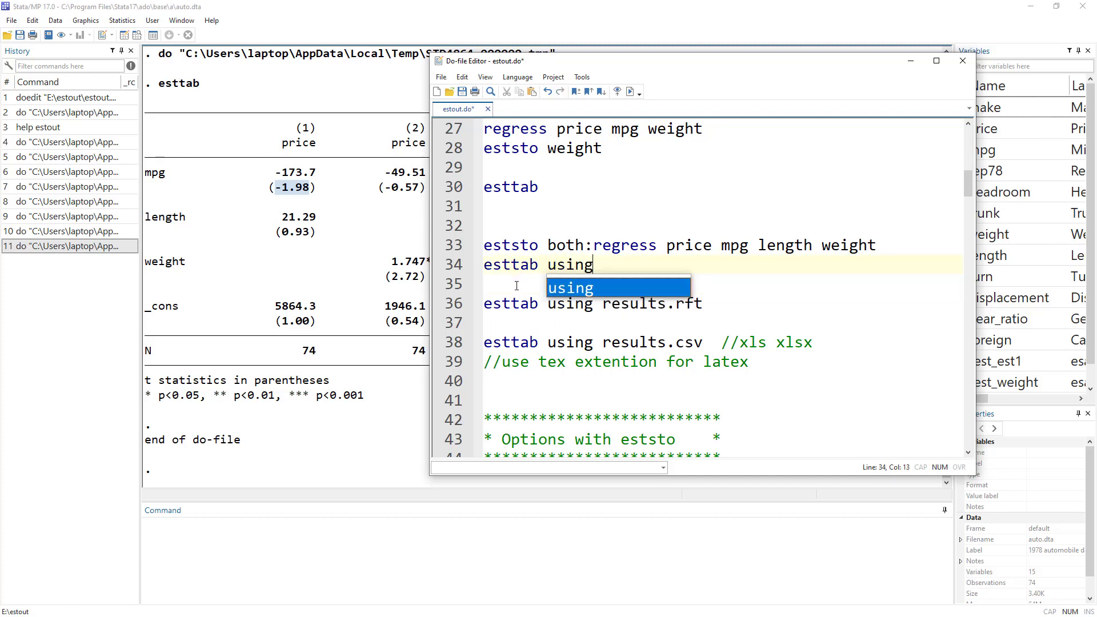
{"action": "type", "text": " results."}
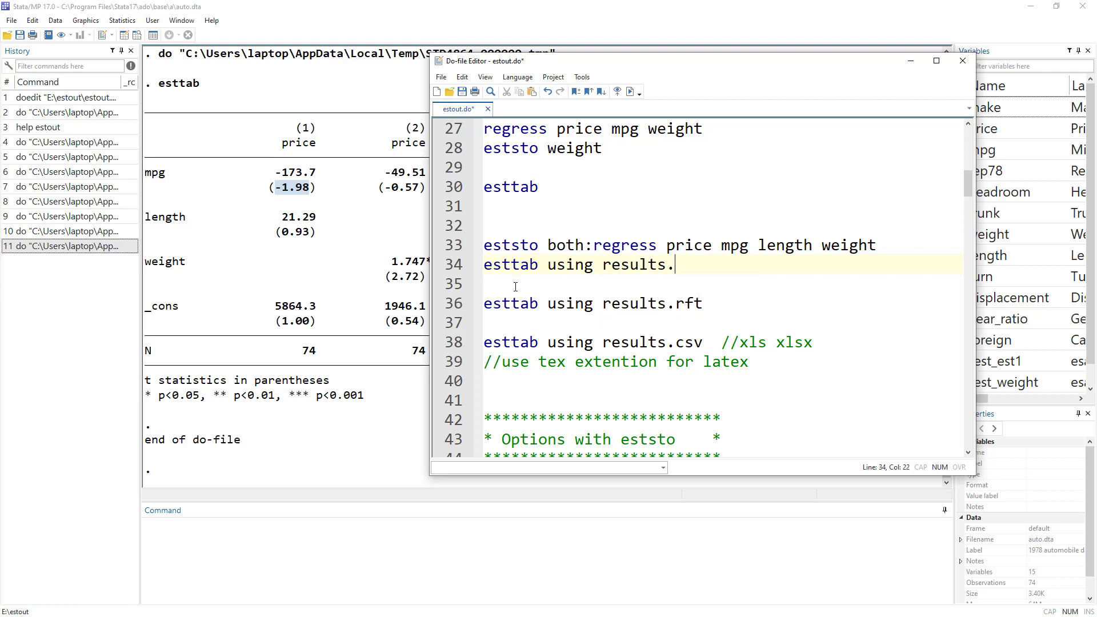
{"action": "type", "text": "rft"}
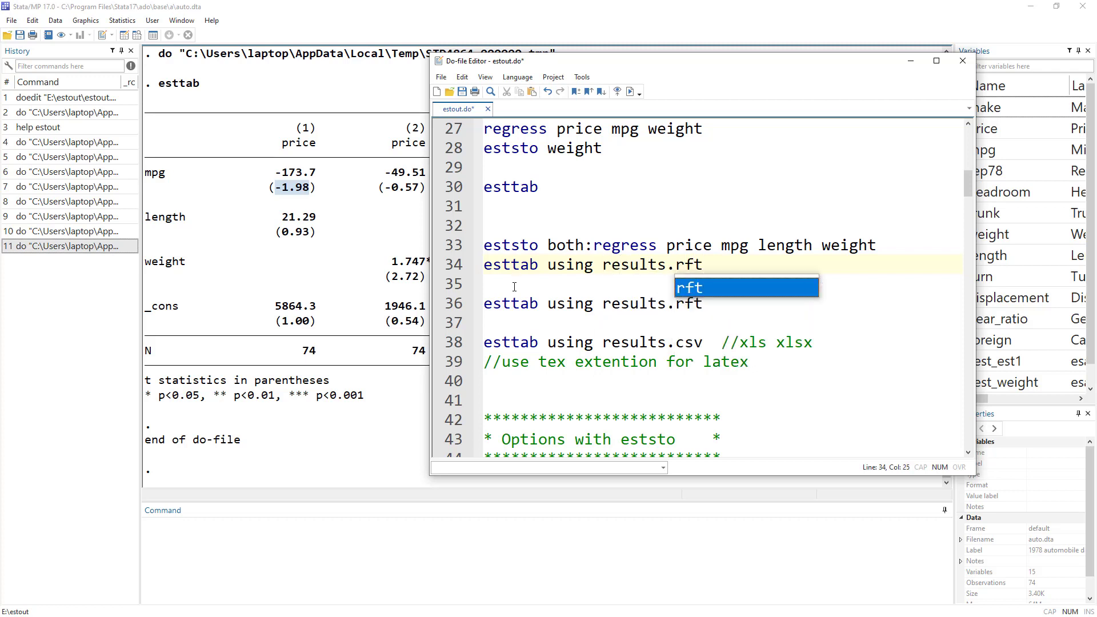
{"action": "left_click_drag", "start_coordinate": [702, 265], "coordinate": [670, 266]}
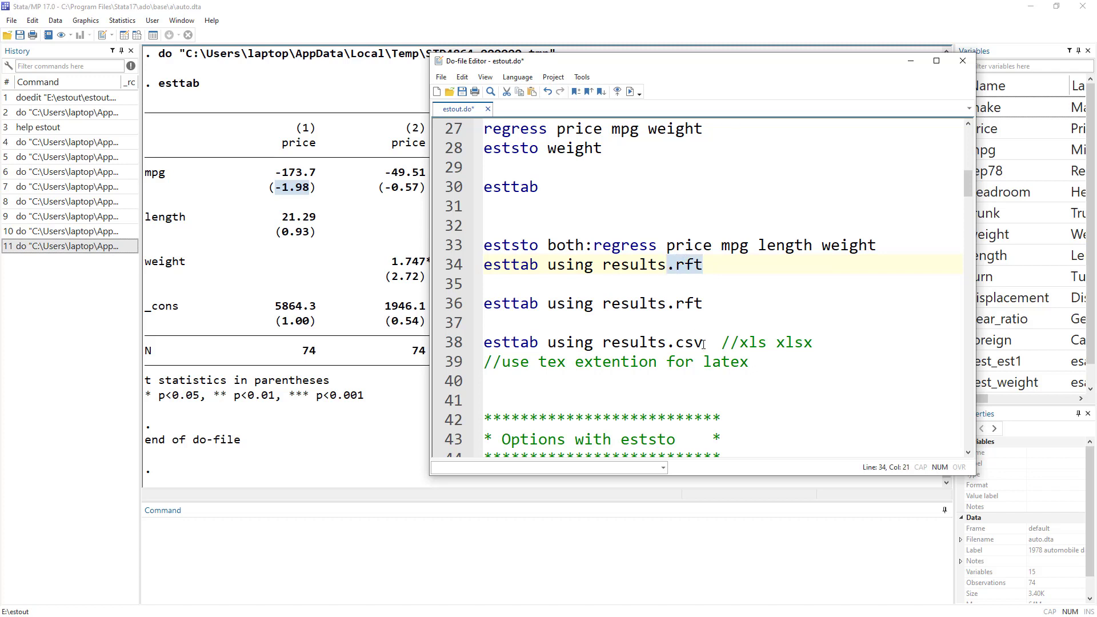
{"action": "left_click_drag", "start_coordinate": [713, 343], "coordinate": [667, 342]}
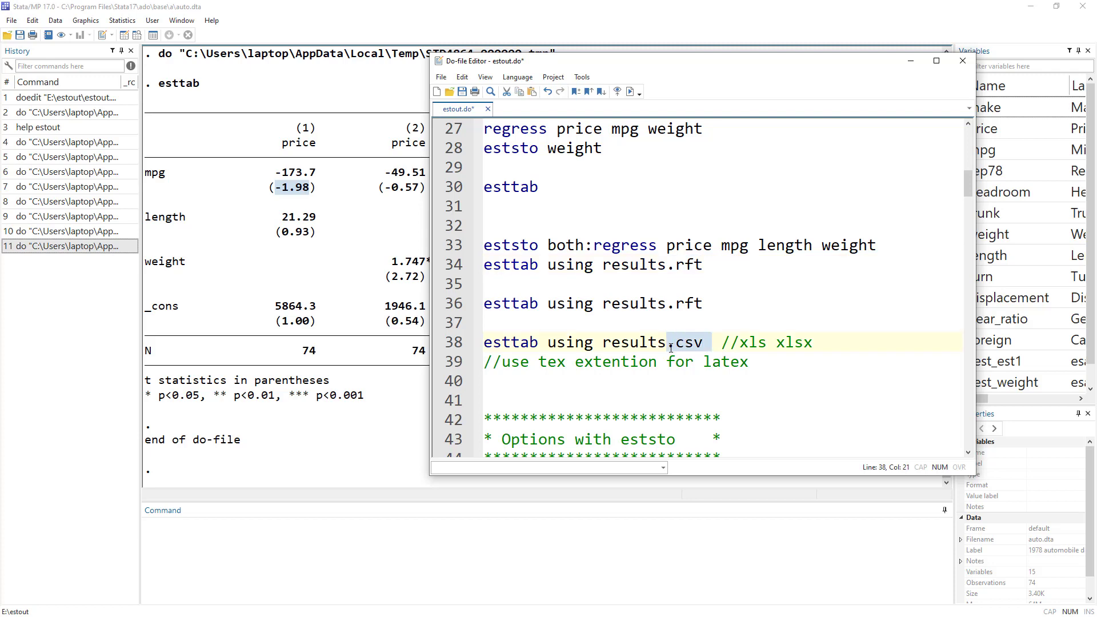
Run only the esttab using results.rft command on line 36 and try to open the output file
{"action": "left_click", "coordinate": [448, 303]}
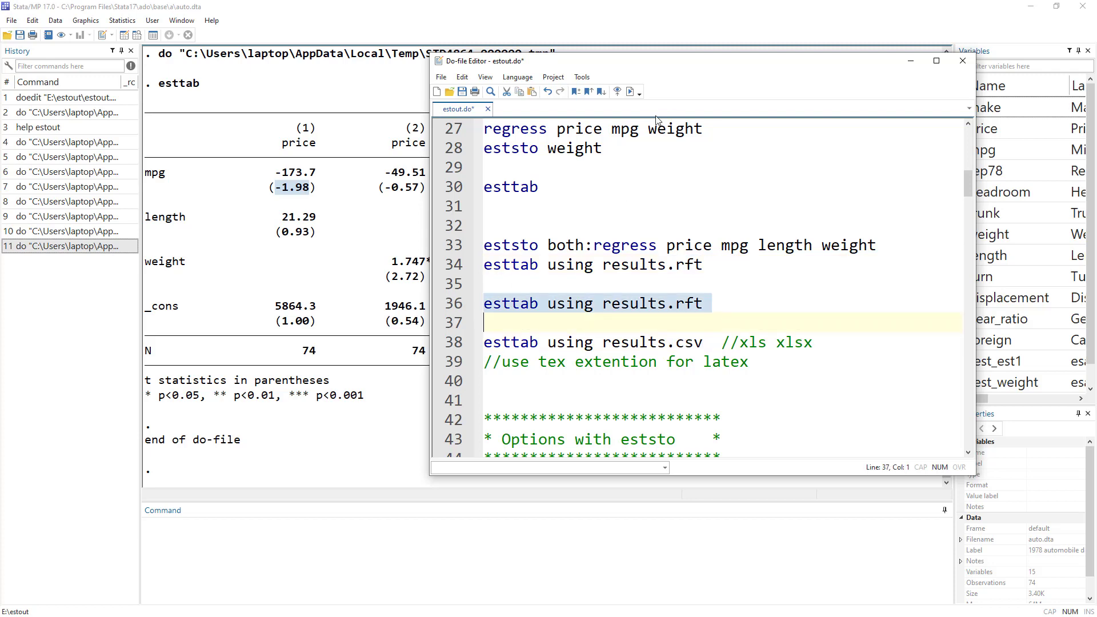
{"action": "left_click", "coordinate": [630, 92]}
{"action": "left_click", "coordinate": [326, 397]}
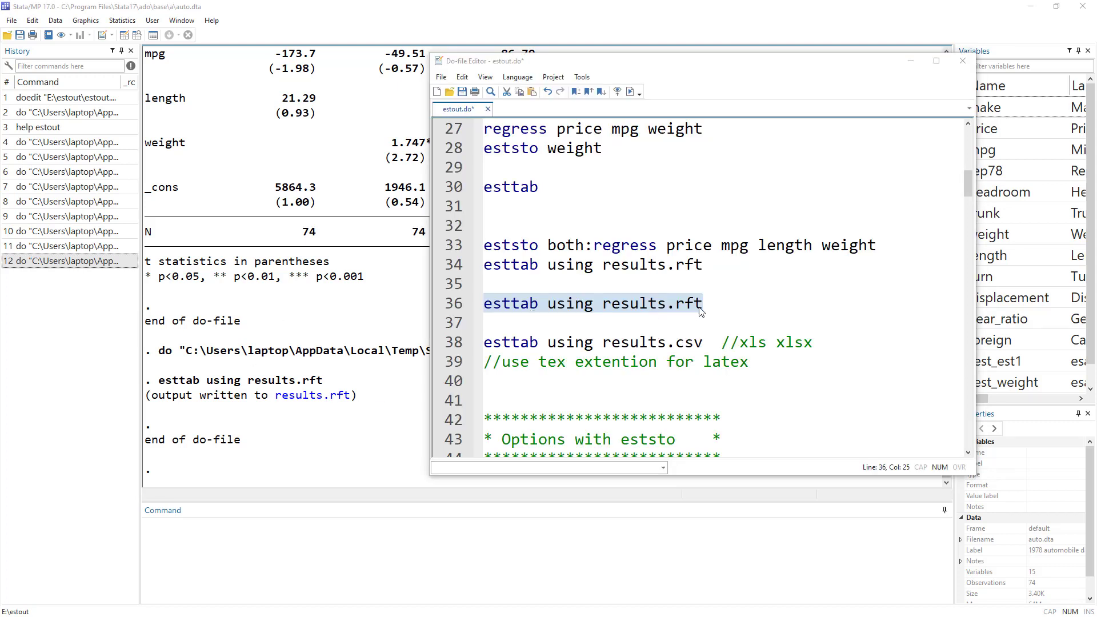
Remove using results.rft from the esttab command on line 34
{"action": "left_click", "coordinate": [704, 266]}
{"action": "key", "text": "BackSpace"}
{"action": "key", "text": "BackSpace"}
{"action": "key", "text": "BackSpace"}
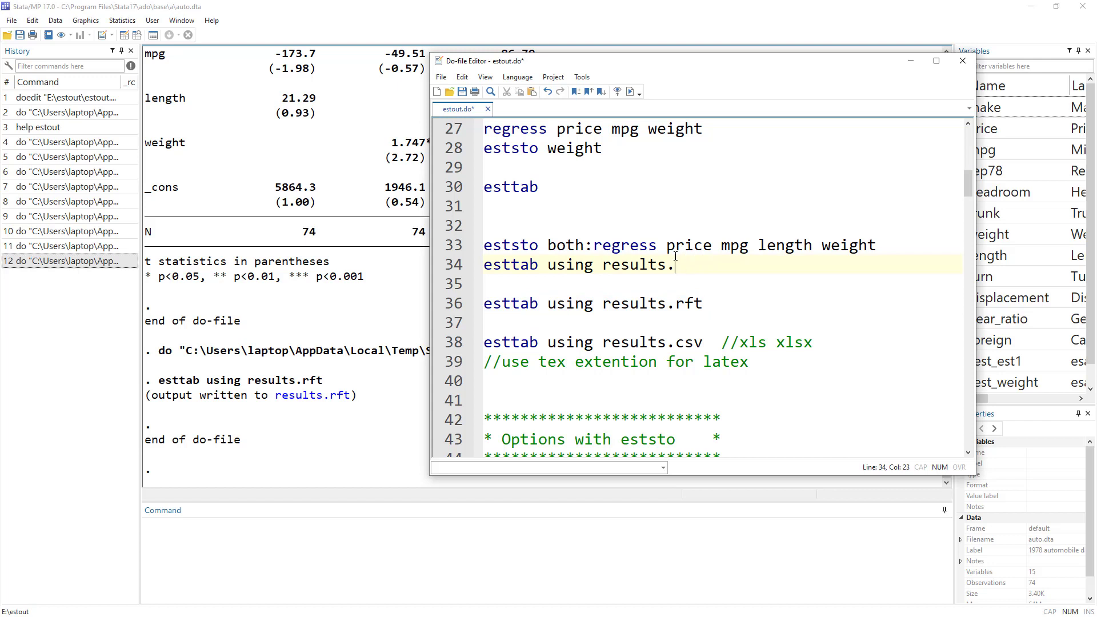
{"action": "key", "text": "BackSpace"}
{"action": "key", "text": "BackSpace"}
{"action": "key", "text": "BackSpace"}
{"action": "key", "text": "BackSpace"}
{"action": "key", "text": "BackSpace"}
{"action": "key", "text": "BackSpace"}
{"action": "key", "text": "BackSpace"}
{"action": "key", "text": "BackSpace"}
{"action": "key", "text": "BackSpace"}
{"action": "key", "text": "BackSpace"}
{"action": "key", "text": "BackSpace"}
{"action": "key", "text": "BackSpace"}
{"action": "key", "text": "BackSpace"}
{"action": "key", "text": "BackSpace"}
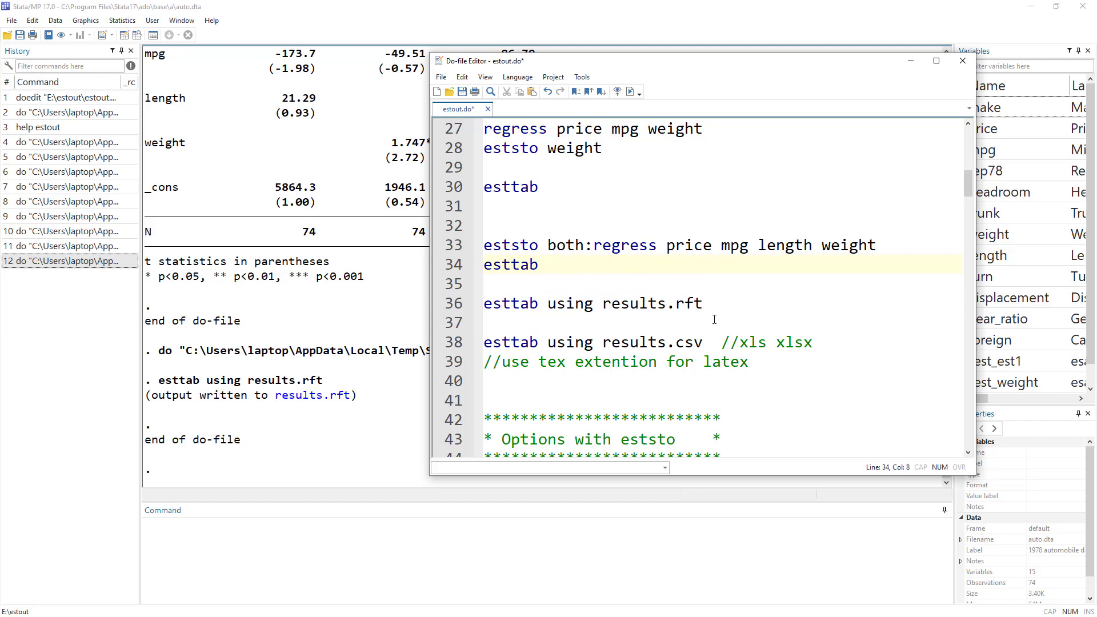
Correct the export file name in the esttab command on line 36 to results.rtf
{"action": "left_click", "coordinate": [714, 303]}
{"action": "key", "text": "BackSpace"}
{"action": "key", "text": "BackSpace"}
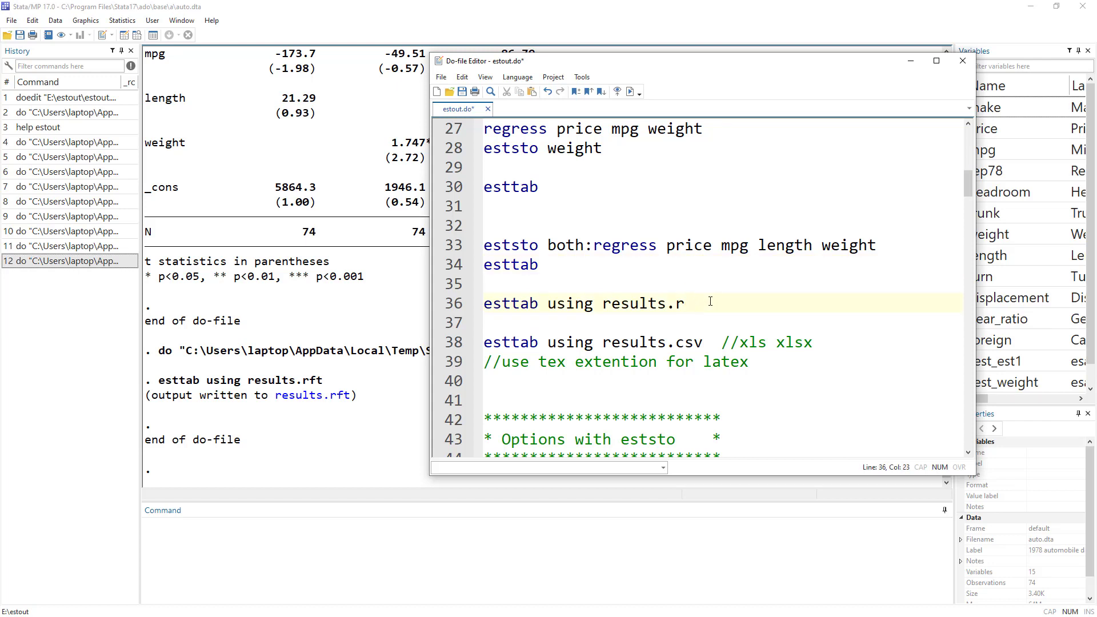
{"action": "type", "text": "ts.rtf"}
Run only the esttab using results.rtf command and open the exported regression table in Word
{"action": "left_click", "coordinate": [456, 307]}
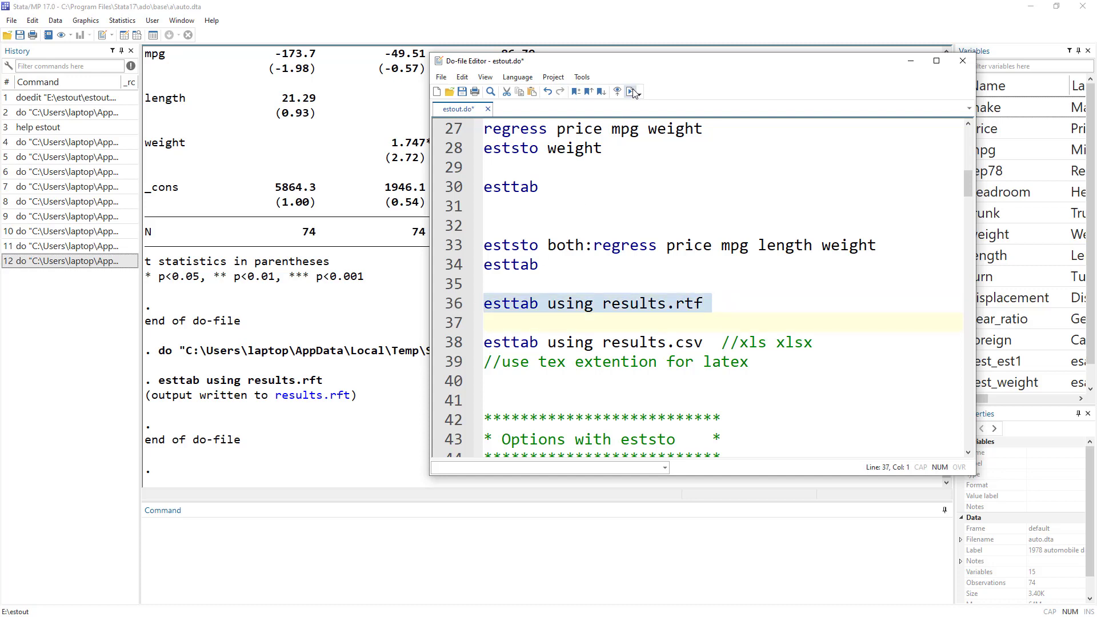
{"action": "left_click", "coordinate": [630, 91]}
{"action": "left_click", "coordinate": [329, 401]}
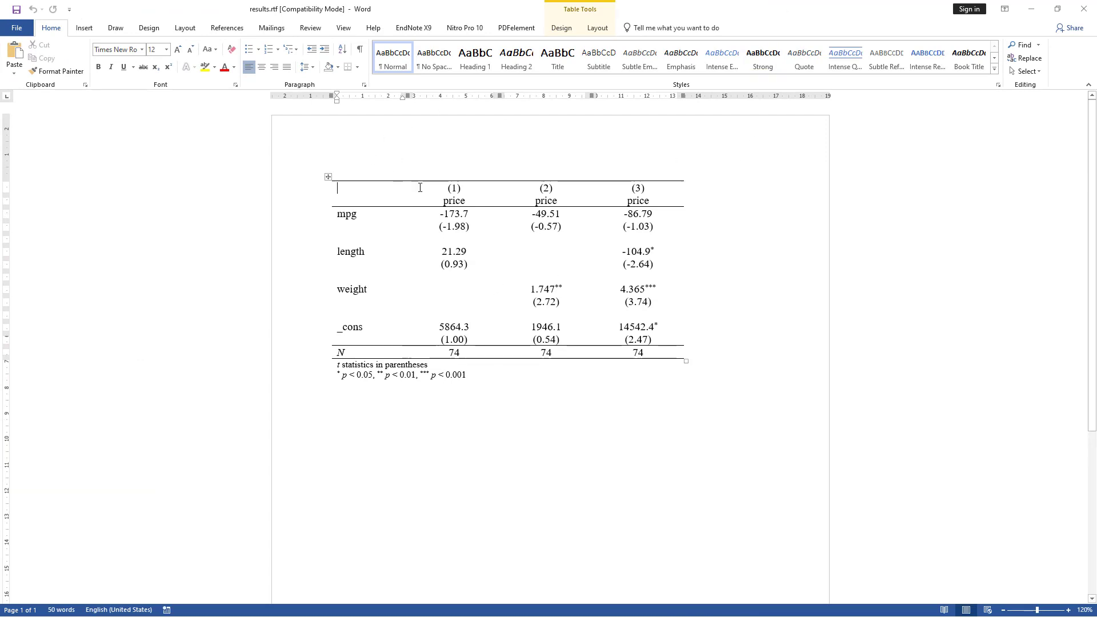
Return from Word to Stata, export the table by running only the esttab using results.csv command on line 38, and open the output file
{"action": "left_click_drag", "start_coordinate": [443, 199], "coordinate": [566, 387]}
{"action": "left_click", "coordinate": [1084, 9]}
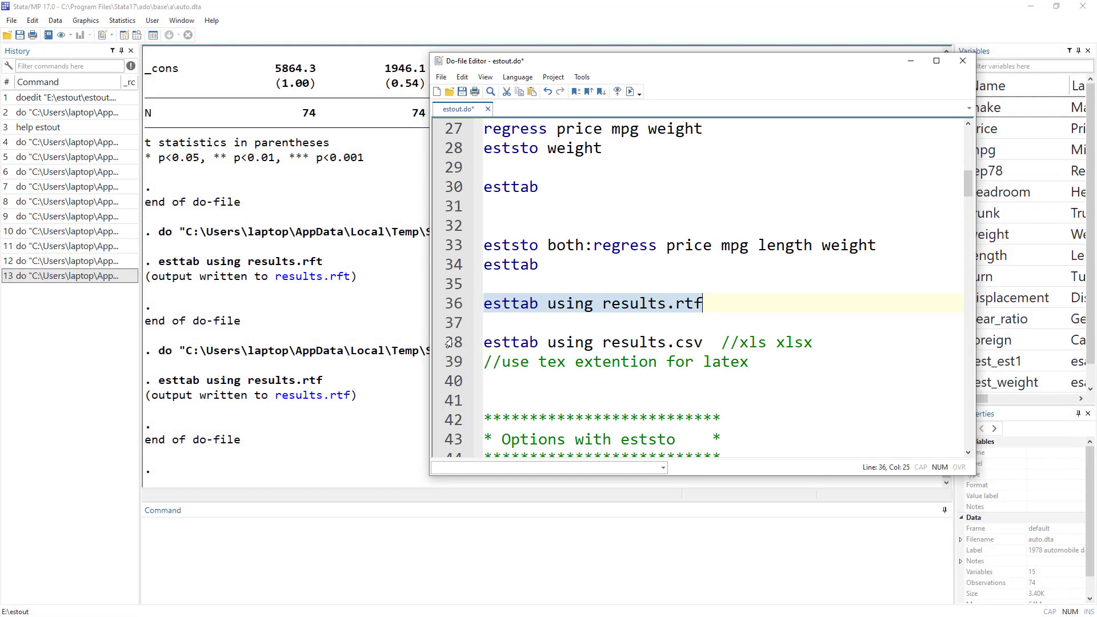
{"action": "left_click", "coordinate": [451, 342]}
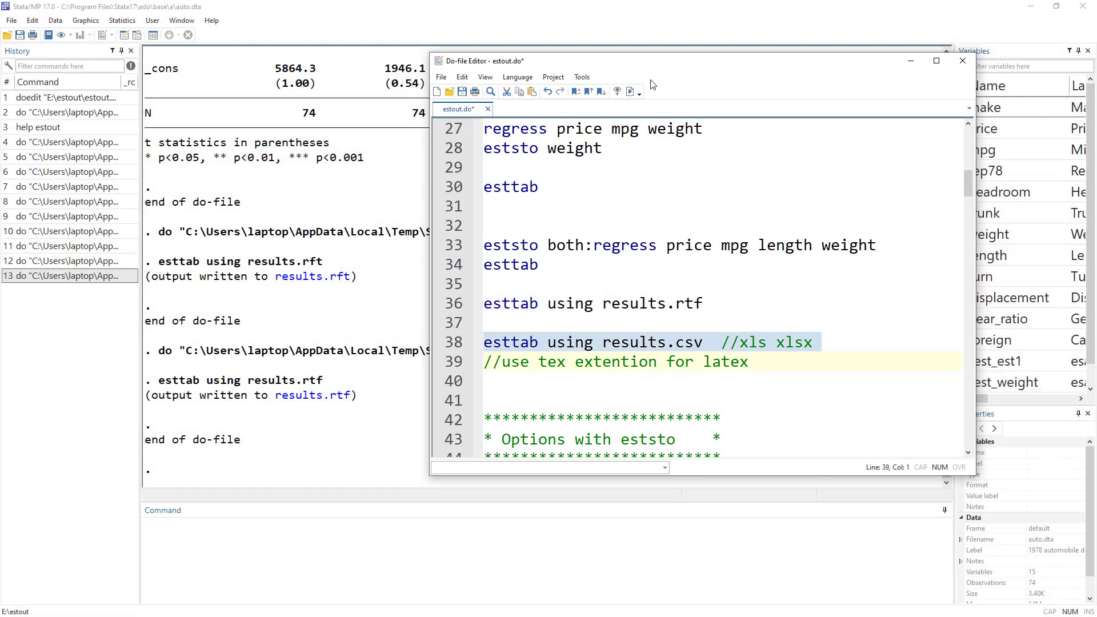
{"action": "left_click", "coordinate": [630, 92]}
{"action": "left_click", "coordinate": [307, 405]}
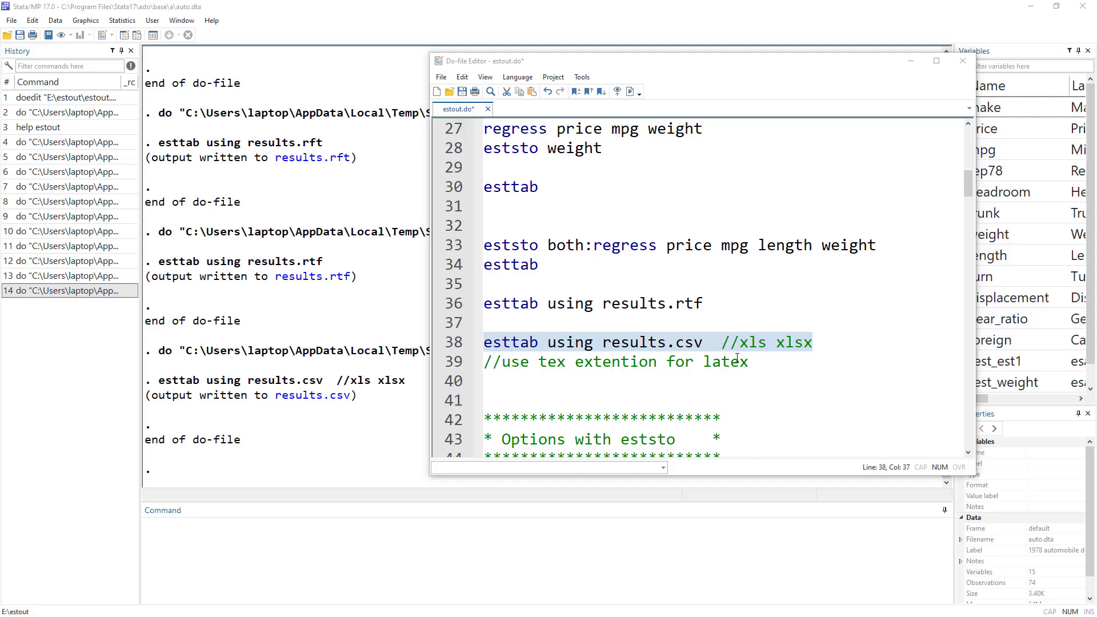
Review the LaTeX extension note on line 39 and the eststo and esttab descriptions on lines 19 and 20
{"action": "double_click", "coordinate": [738, 361]}
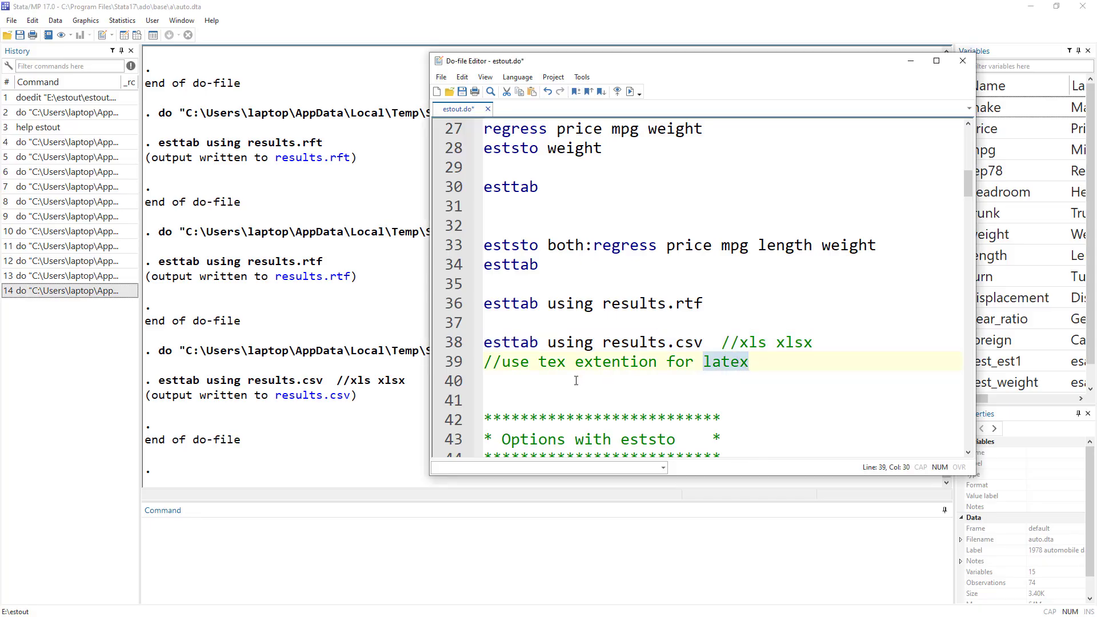
{"action": "double_click", "coordinate": [552, 361]}
{"action": "scroll", "coordinate": [560, 271], "scroll_direction": "down", "scroll_amount": 2}
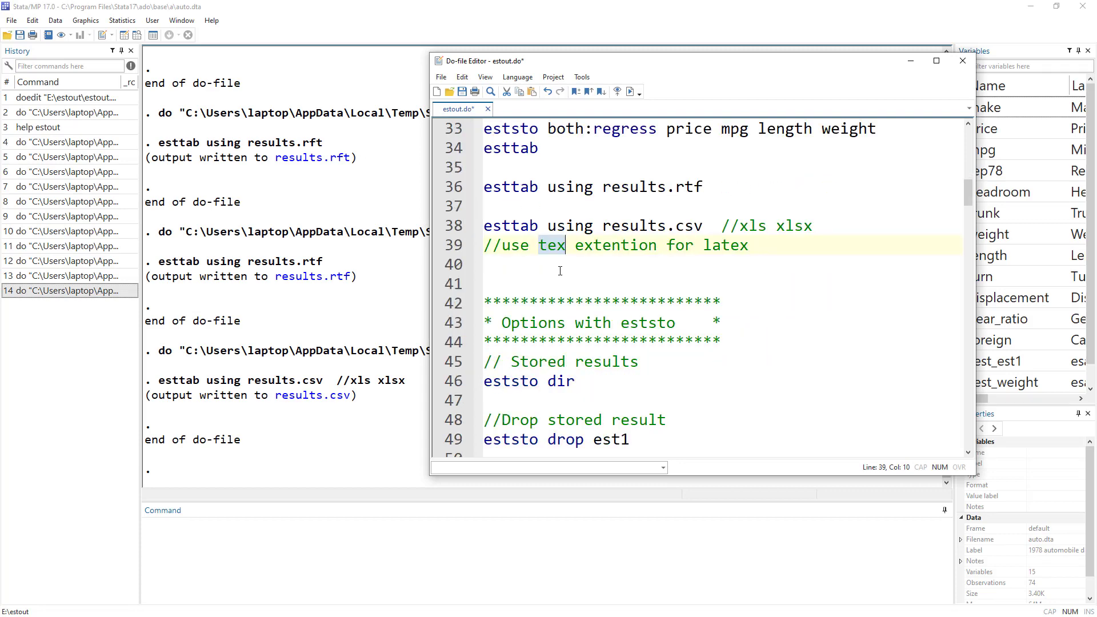
{"action": "scroll", "coordinate": [607, 347], "scroll_direction": "up", "scroll_amount": 6}
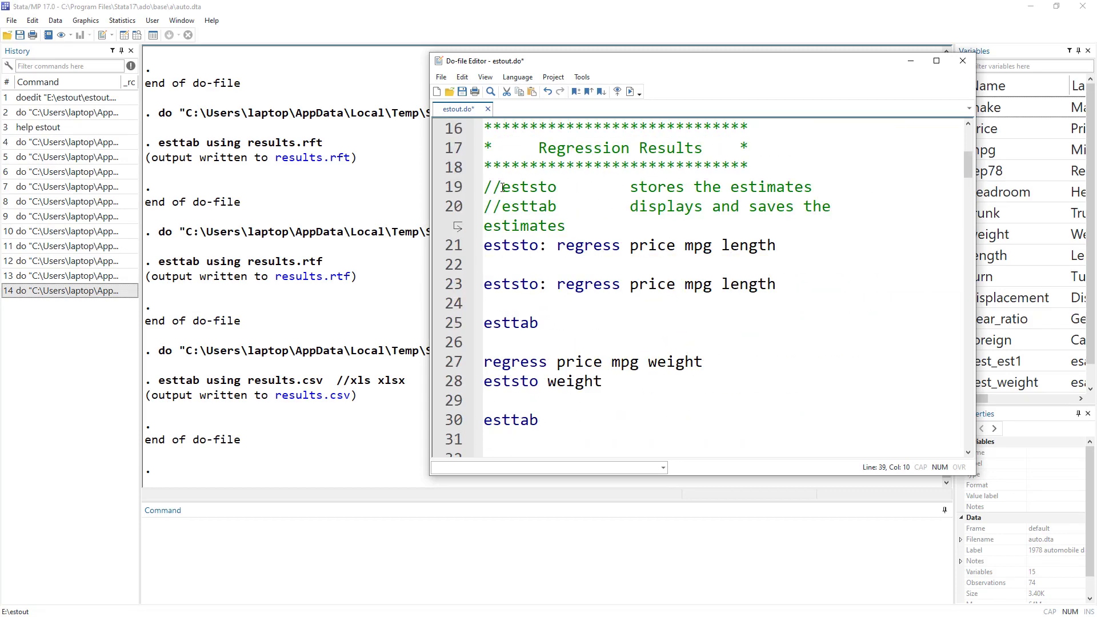
{"action": "left_click_drag", "start_coordinate": [501, 187], "coordinate": [559, 188]}
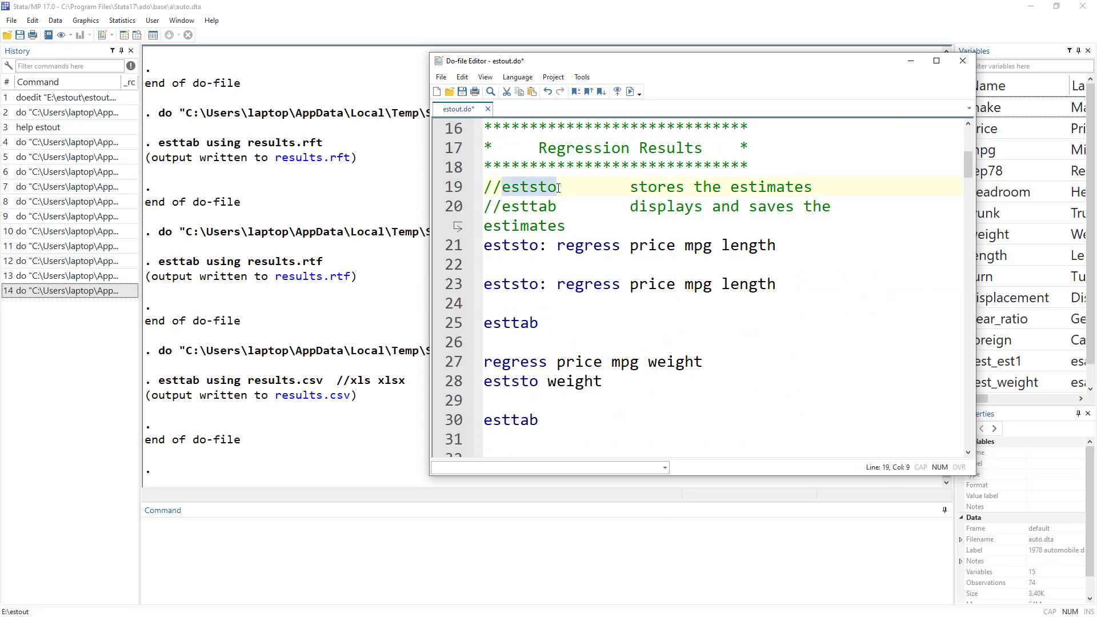
{"action": "double_click", "coordinate": [519, 207]}
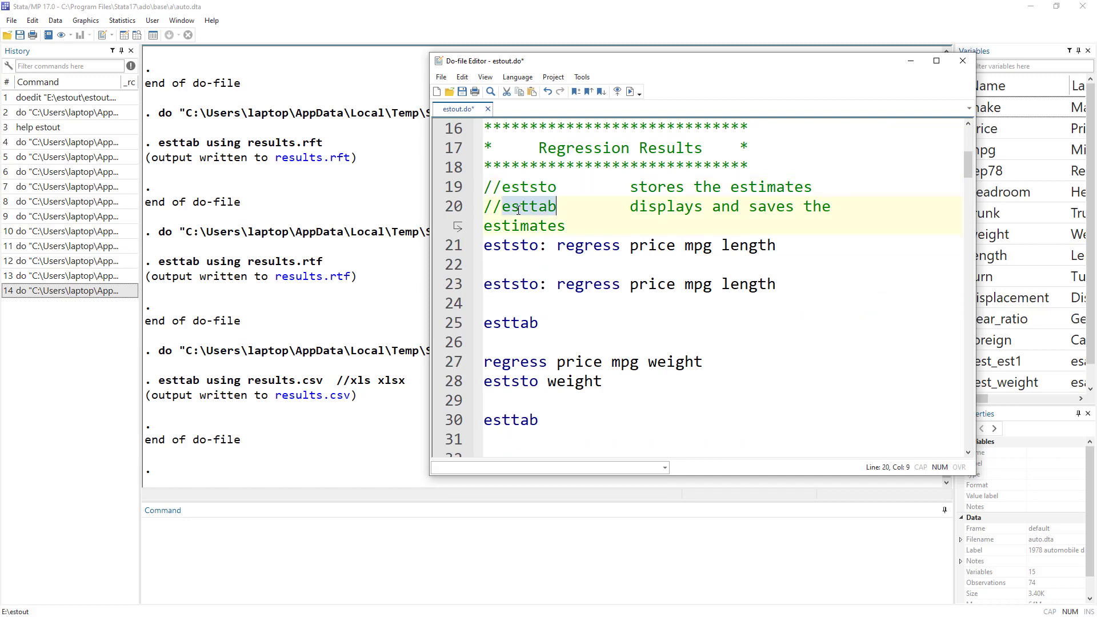
Run only the eststo dir command on line 46 and examine the list of stored regressions
{"action": "scroll", "coordinate": [599, 269], "scroll_direction": "down", "scroll_amount": 8}
{"action": "left_click_drag", "start_coordinate": [674, 209], "coordinate": [502, 208]}
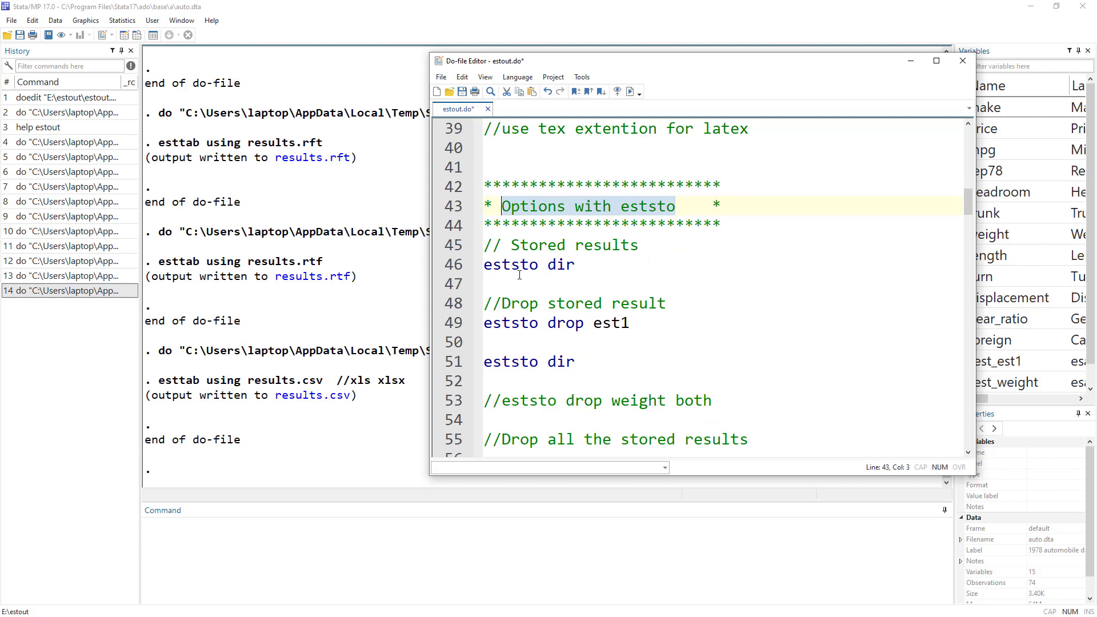
{"action": "left_click_drag", "start_coordinate": [640, 245], "coordinate": [511, 246]}
{"action": "double_click", "coordinate": [497, 267]}
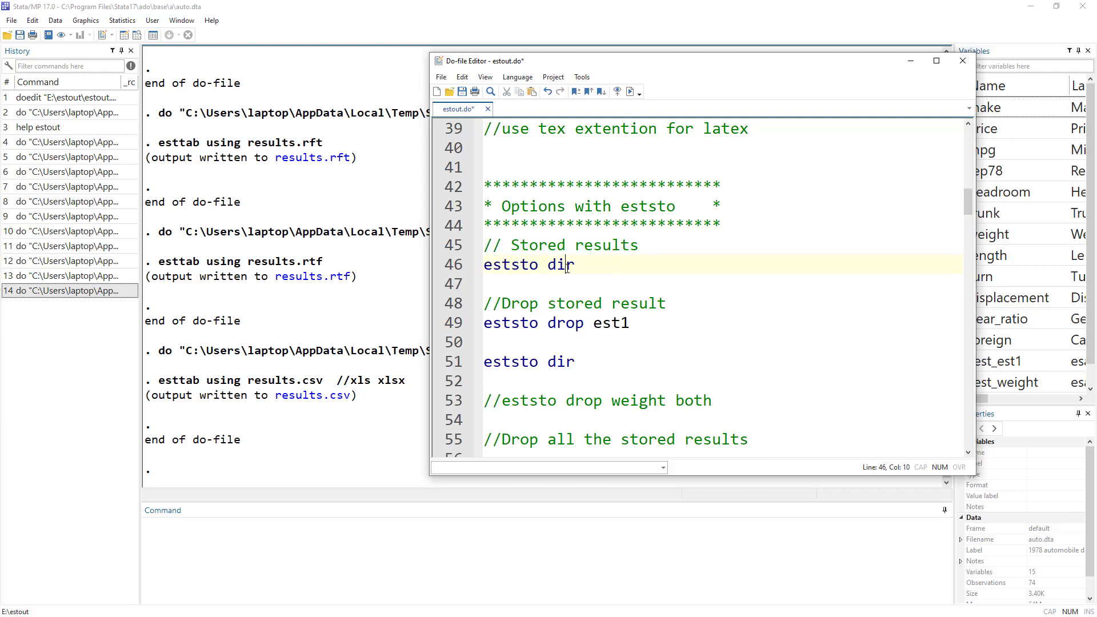
{"action": "double_click", "coordinate": [568, 267]}
{"action": "left_click_drag", "start_coordinate": [588, 267], "coordinate": [469, 267]}
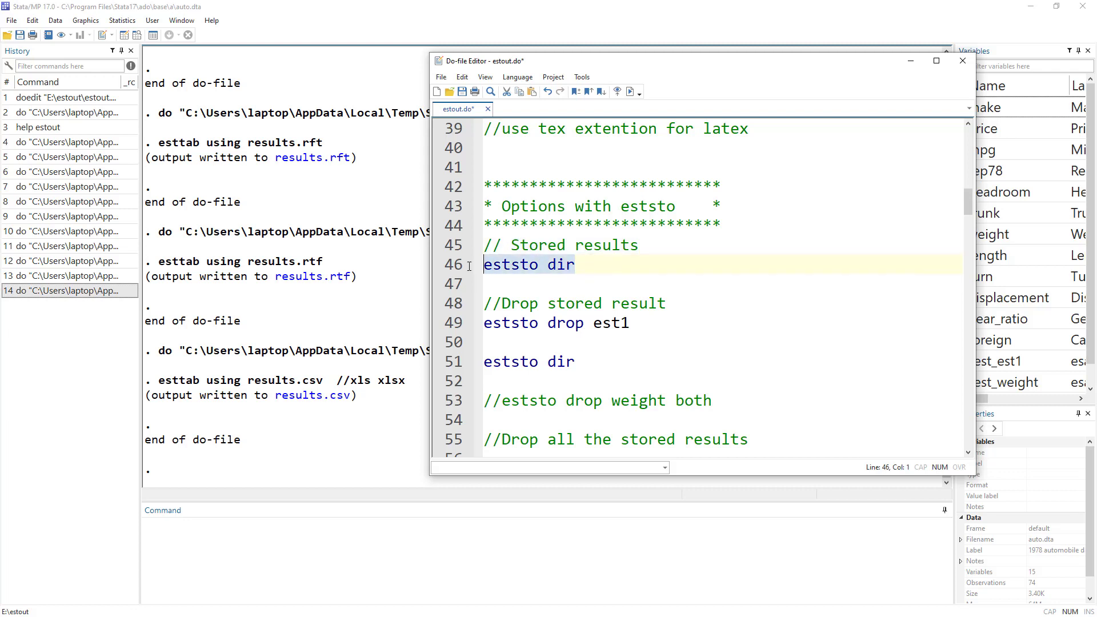
{"action": "left_click", "coordinate": [631, 91]}
{"action": "left_click", "coordinate": [373, 362]}
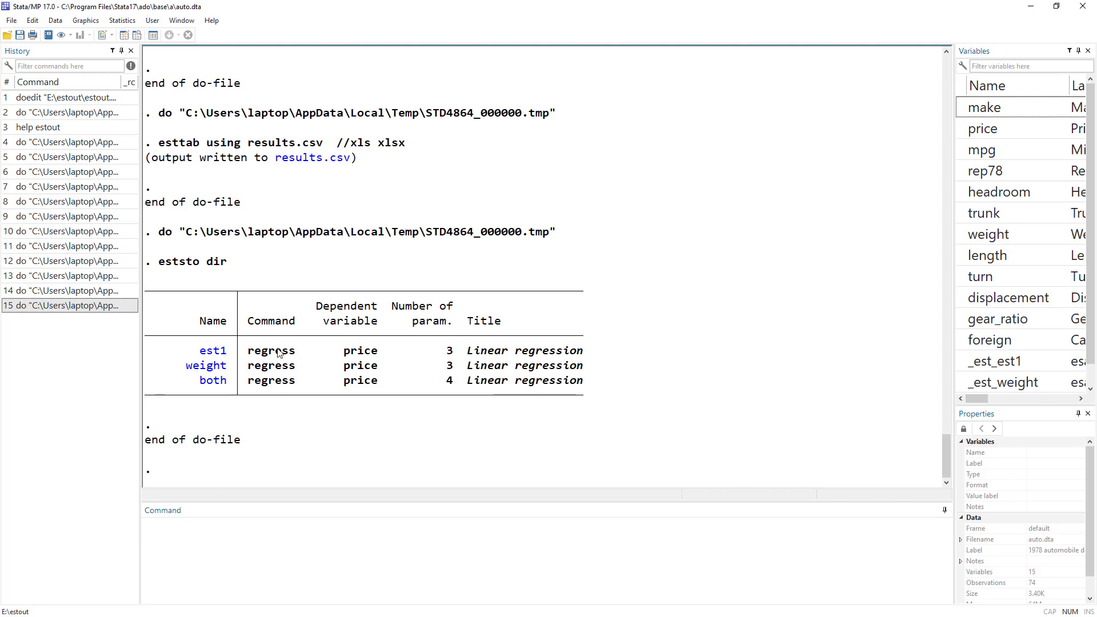
{"action": "left_click_drag", "start_coordinate": [250, 354], "coordinate": [595, 355]}
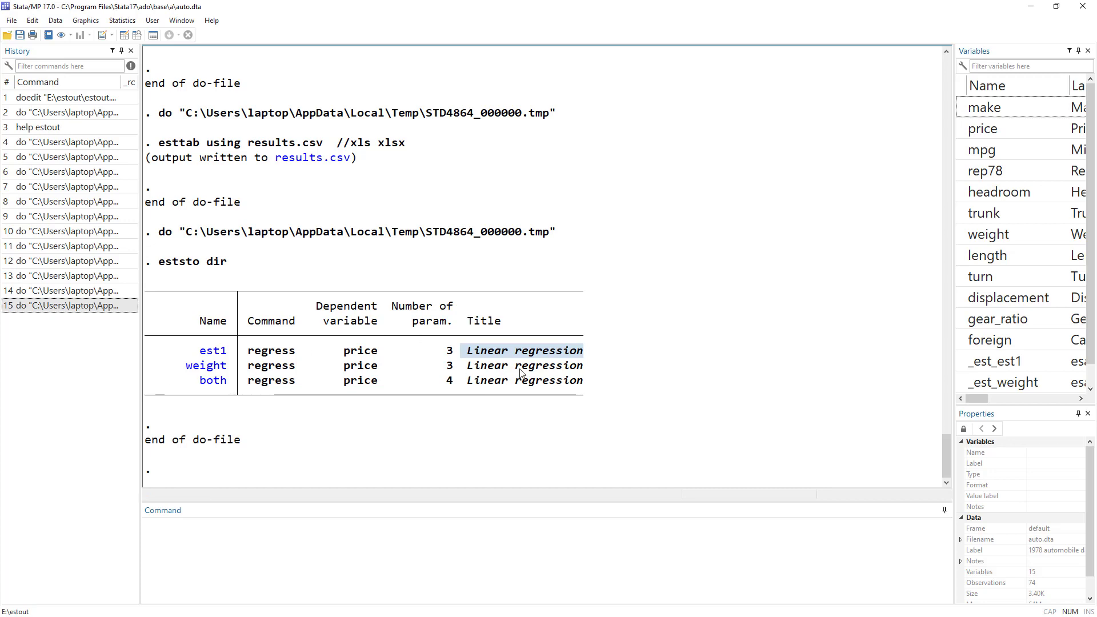
Replay the stored est1 and weight estimates from the results list, and rerun only eststo dir on line 46
{"action": "left_click", "coordinate": [218, 352]}
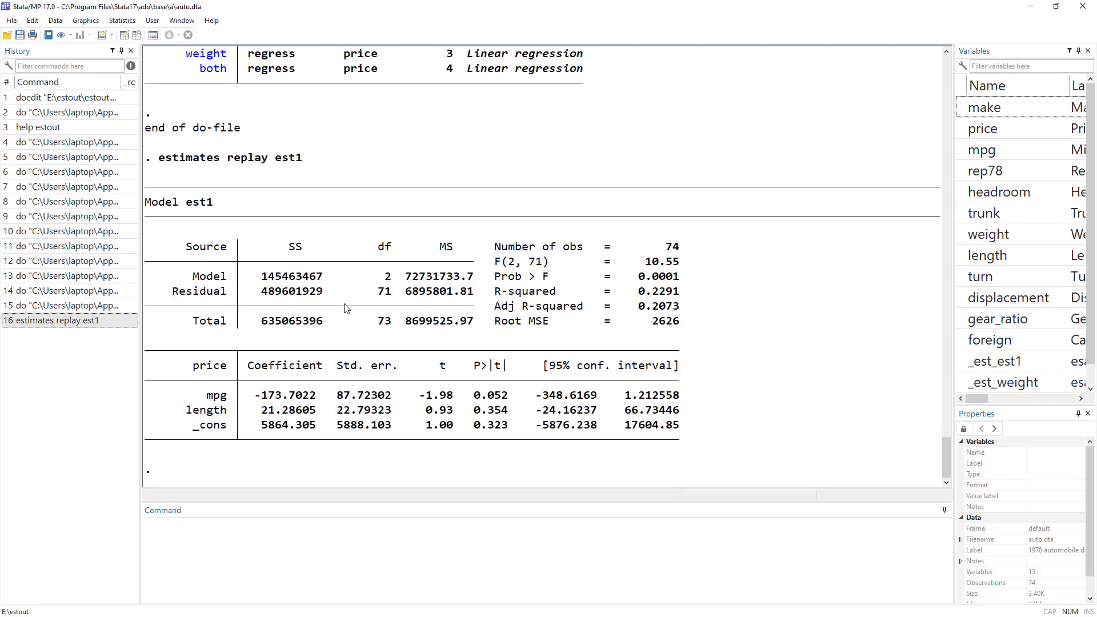
{"action": "scroll", "coordinate": [344, 309], "scroll_direction": "up", "scroll_amount": 3}
{"action": "left_click", "coordinate": [217, 185]}
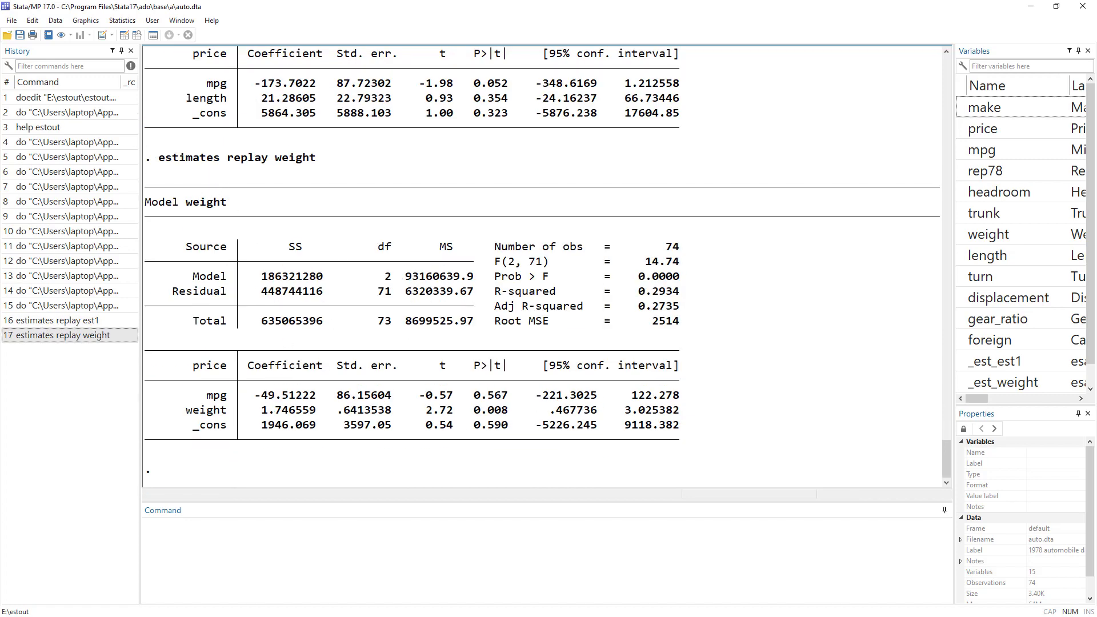
{"action": "key", "text": "alt+Tab"}
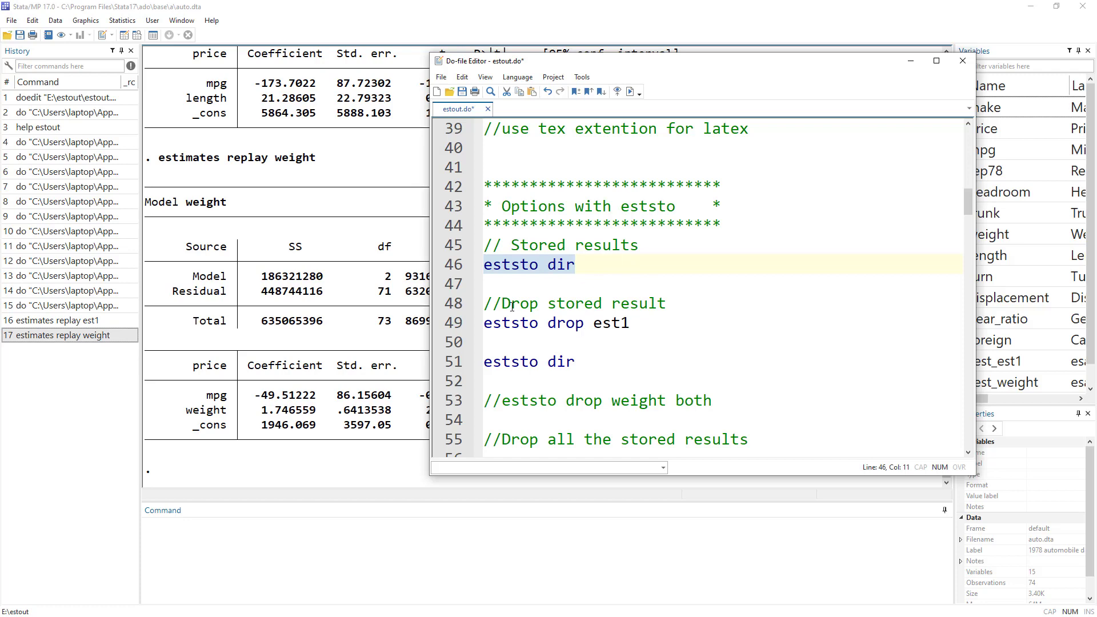
{"action": "left_click", "coordinate": [630, 92]}
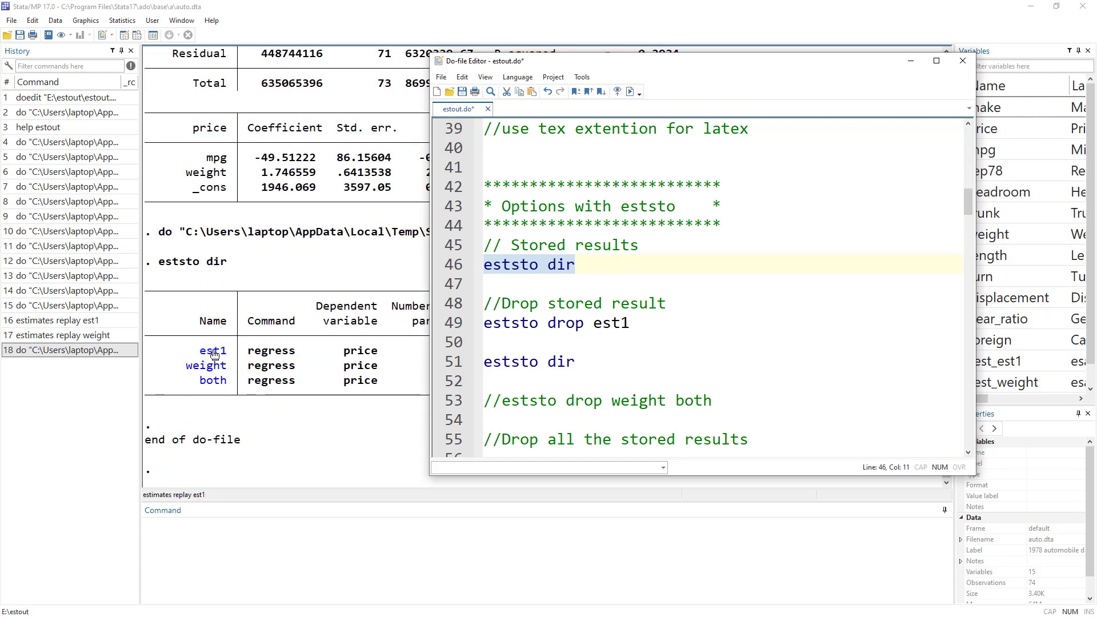
Drop the stored result est1 by running only the eststo drop est1 command on line 49
{"action": "double_click", "coordinate": [517, 321]}
{"action": "double_click", "coordinate": [571, 323]}
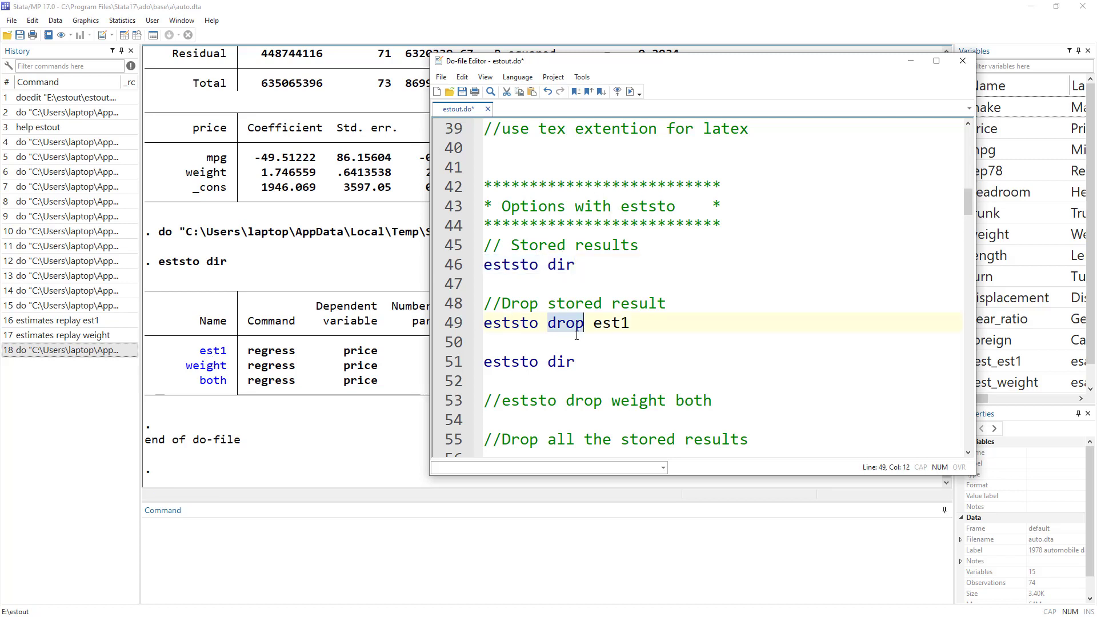
{"action": "double_click", "coordinate": [603, 324]}
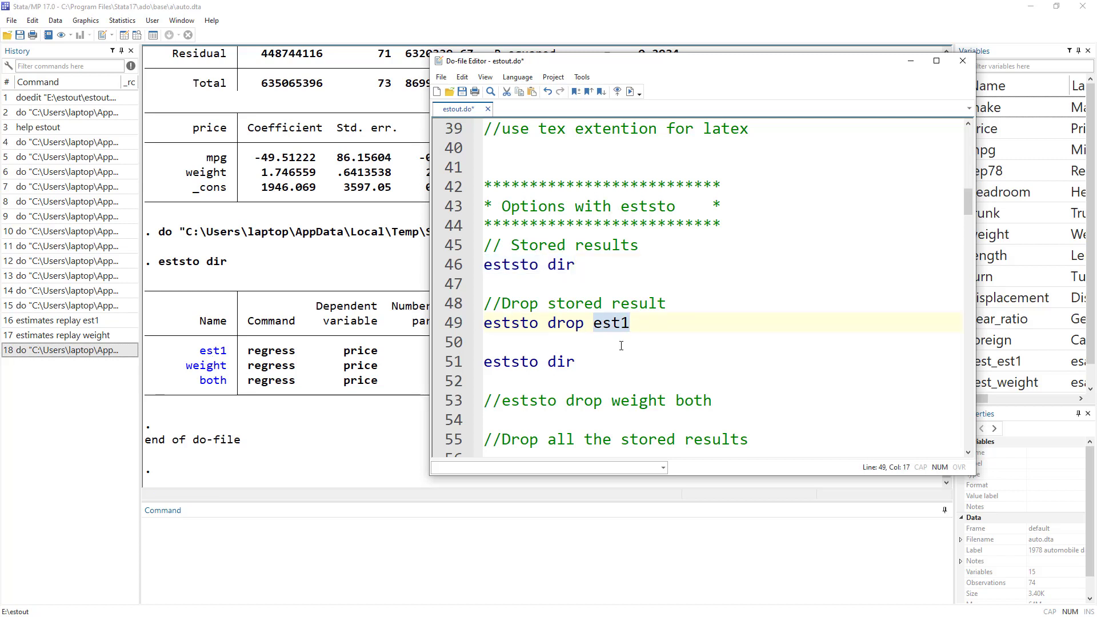
{"action": "left_click", "coordinate": [452, 327]}
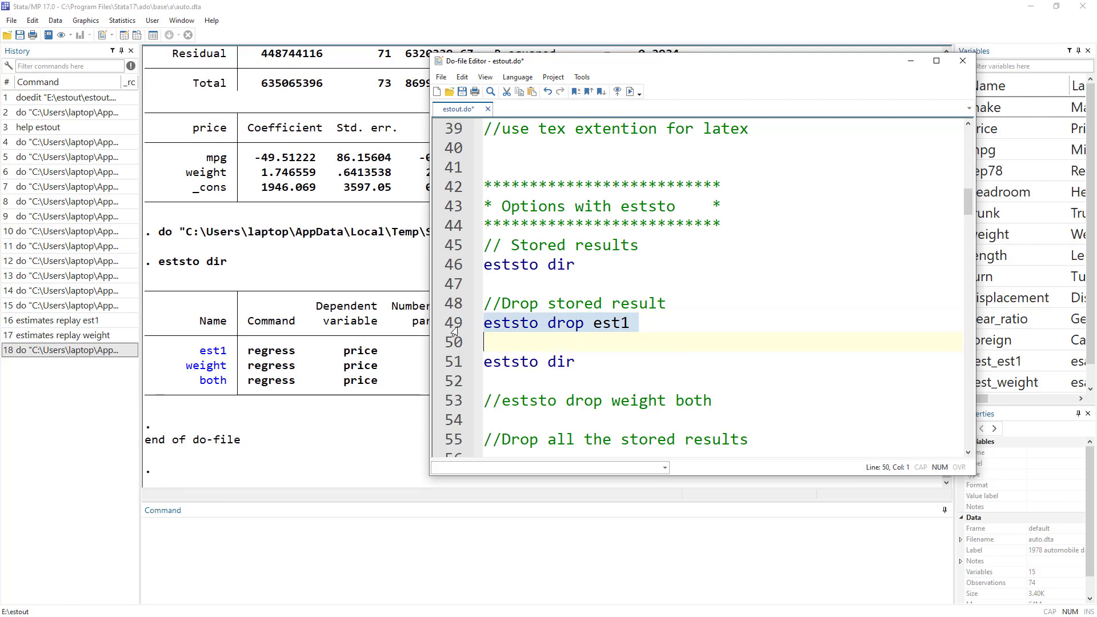
{"action": "left_click", "coordinate": [631, 92]}
Run only the eststo dir command on line 51 and compare the new list of stored results with the earlier one
{"action": "left_click", "coordinate": [455, 362]}
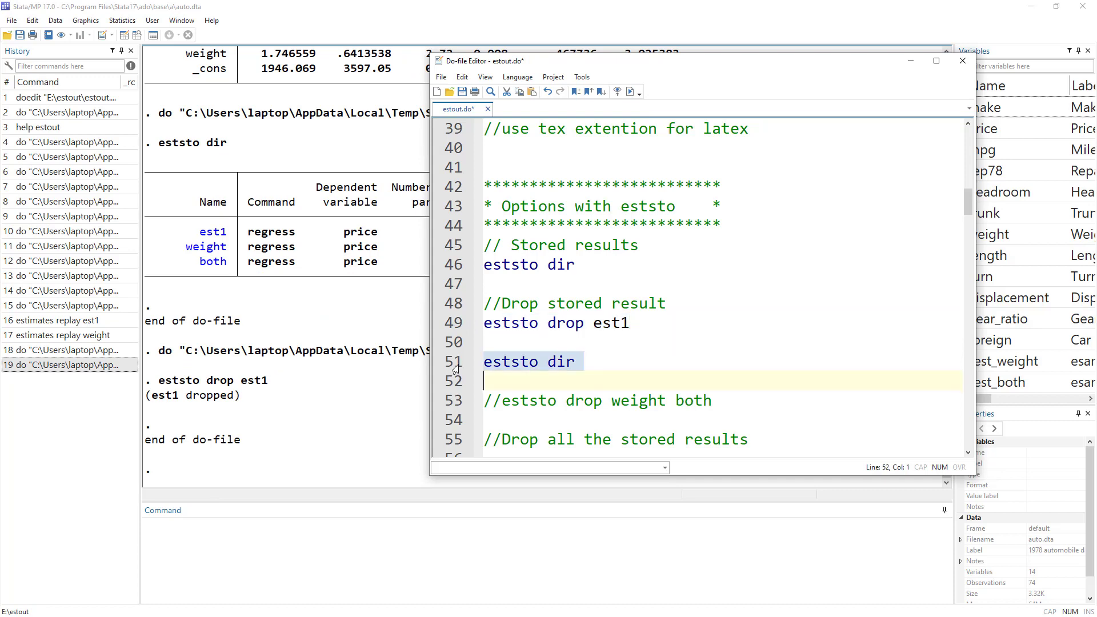
{"action": "left_click", "coordinate": [631, 91]}
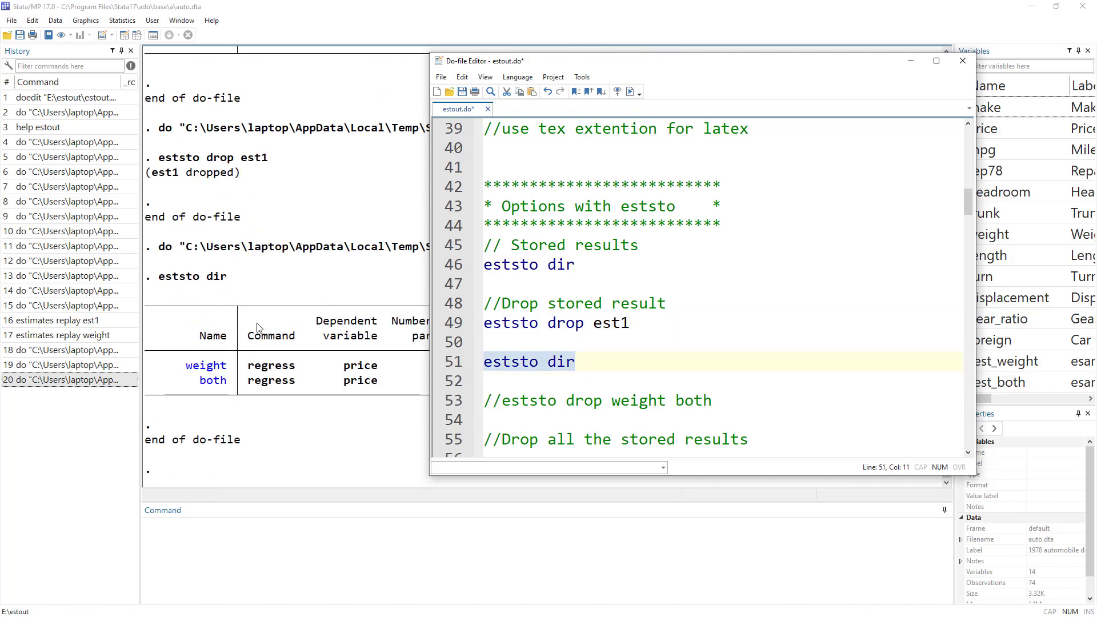
{"action": "scroll", "coordinate": [233, 194], "scroll_direction": "up", "scroll_amount": 4}
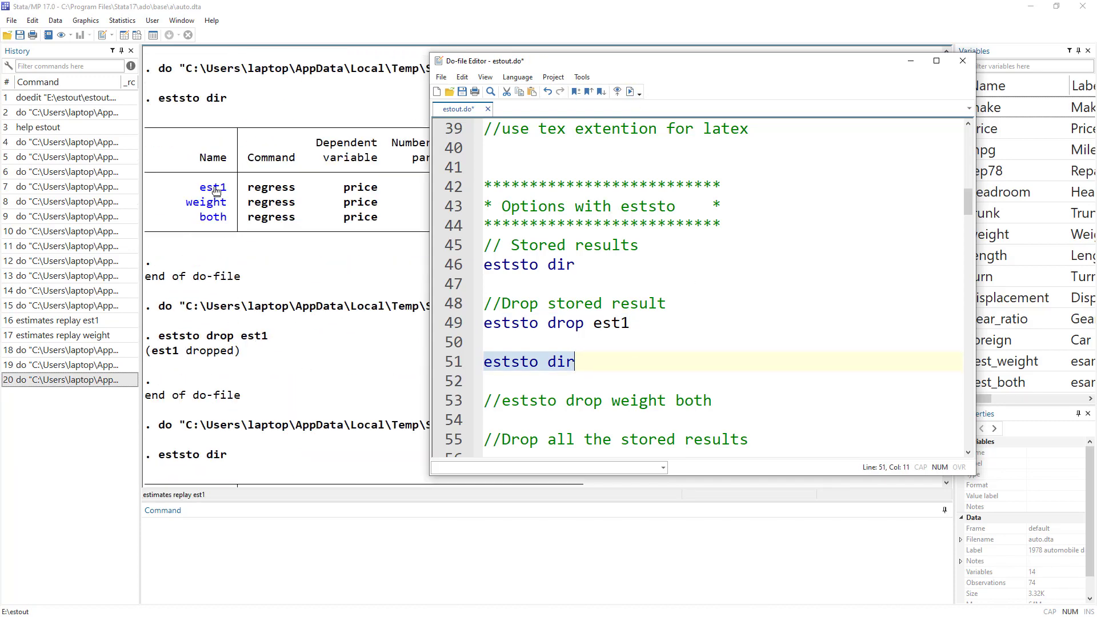
{"action": "scroll", "coordinate": [240, 343], "scroll_direction": "down", "scroll_amount": 4}
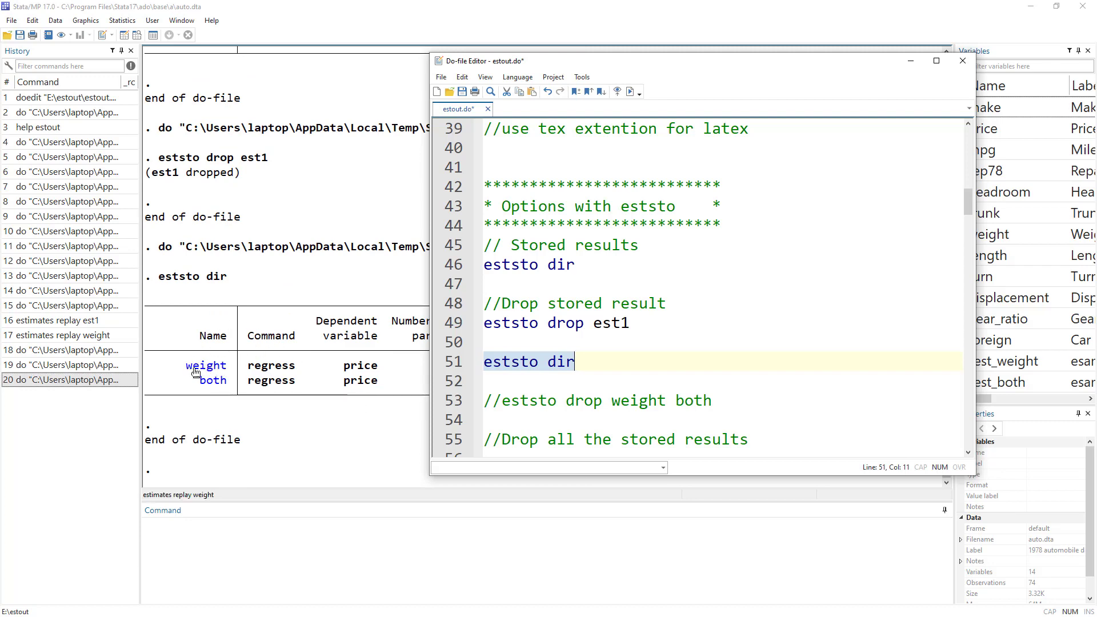
Review where the names both and weight are assigned on lines 33 and 28, and the commented eststo drop command on line 53
{"action": "scroll", "coordinate": [662, 317], "scroll_direction": "up", "scroll_amount": 6}
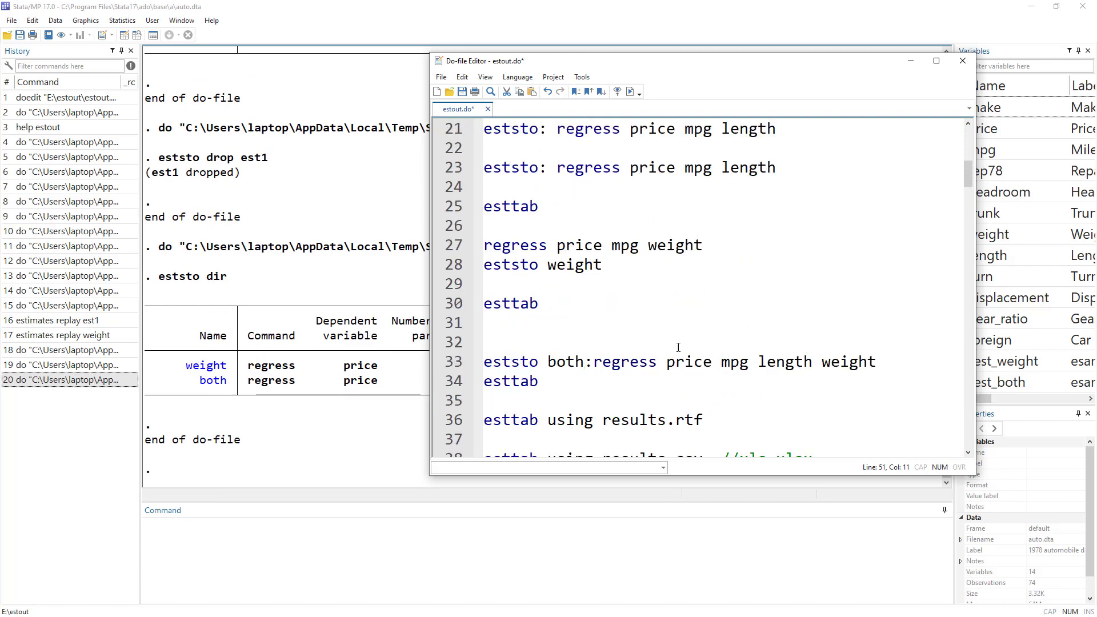
{"action": "double_click", "coordinate": [564, 363]}
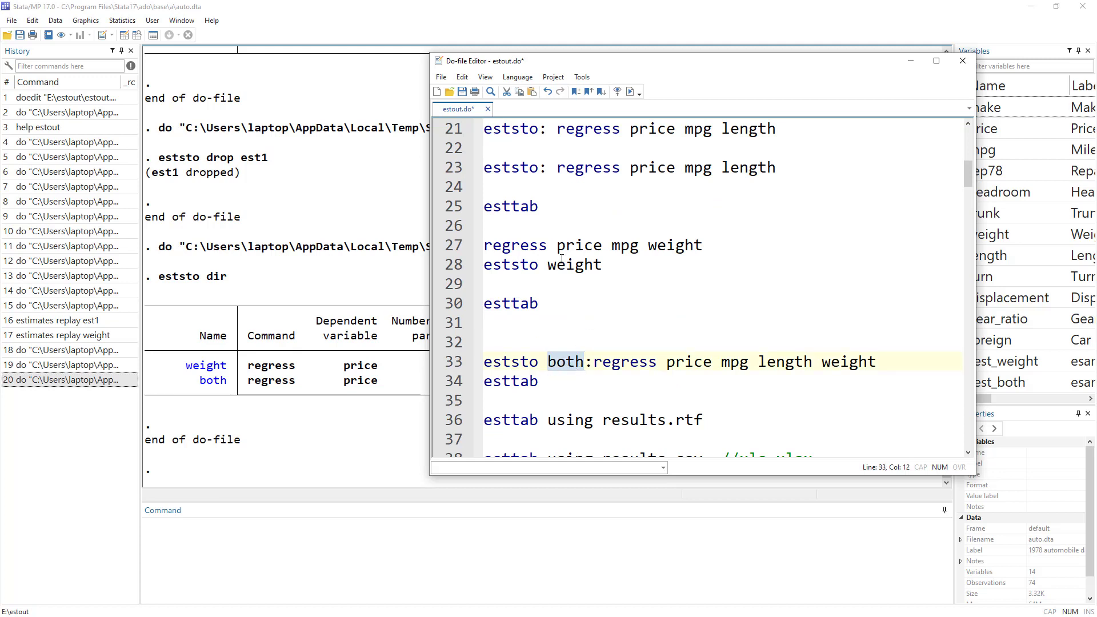
{"action": "double_click", "coordinate": [529, 266]}
{"action": "left_click", "coordinate": [577, 272]}
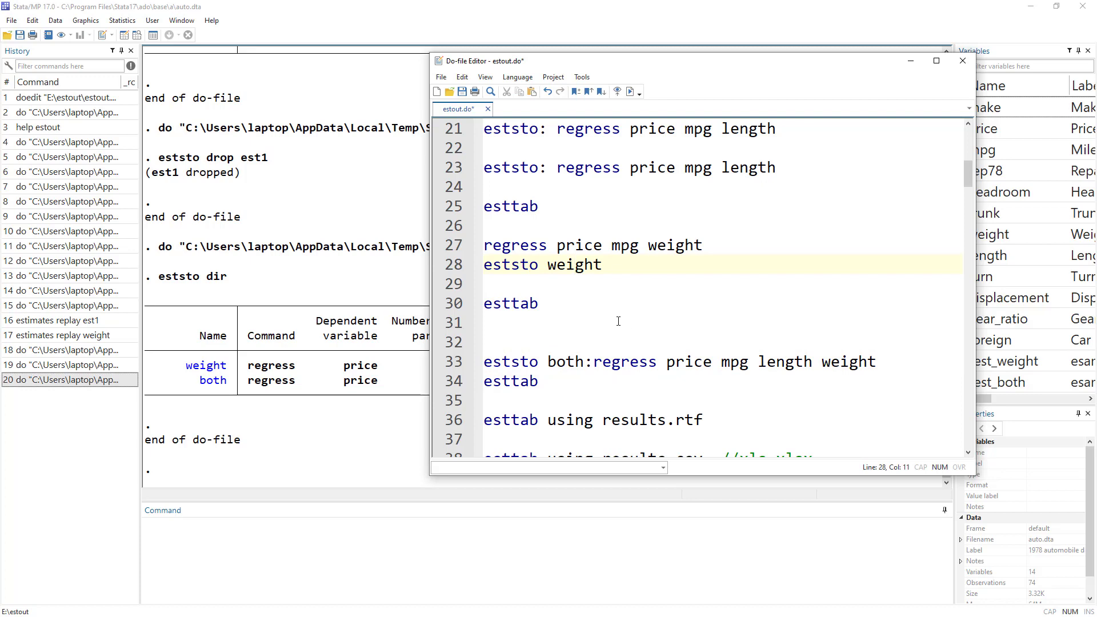
{"action": "scroll", "coordinate": [575, 339], "scroll_direction": "down", "scroll_amount": 7}
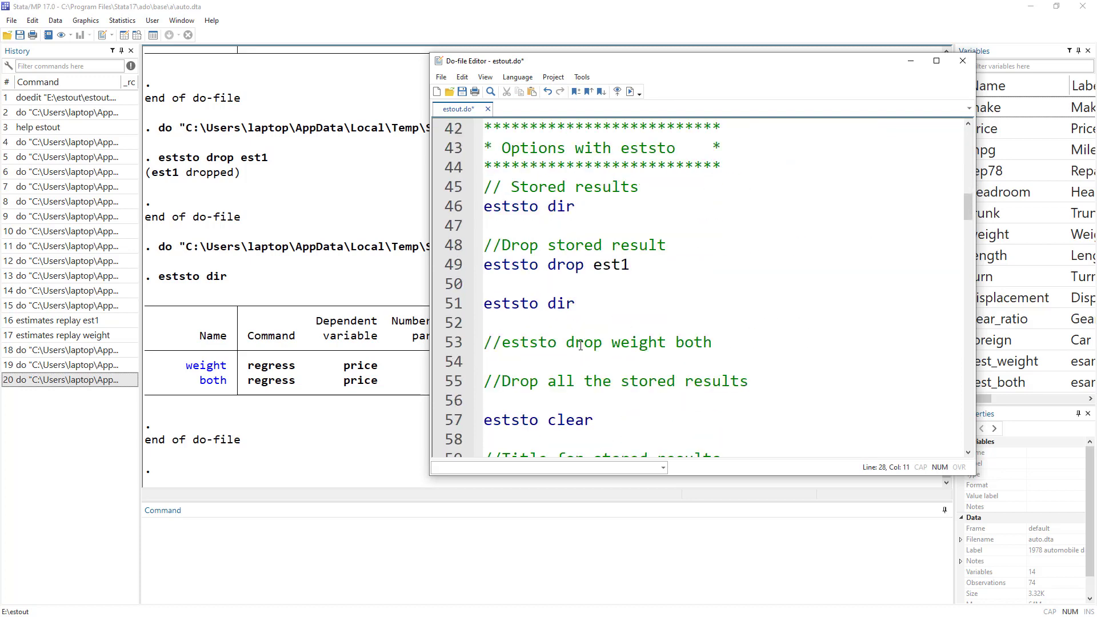
{"action": "scroll", "coordinate": [626, 320], "scroll_direction": "down", "scroll_amount": 1}
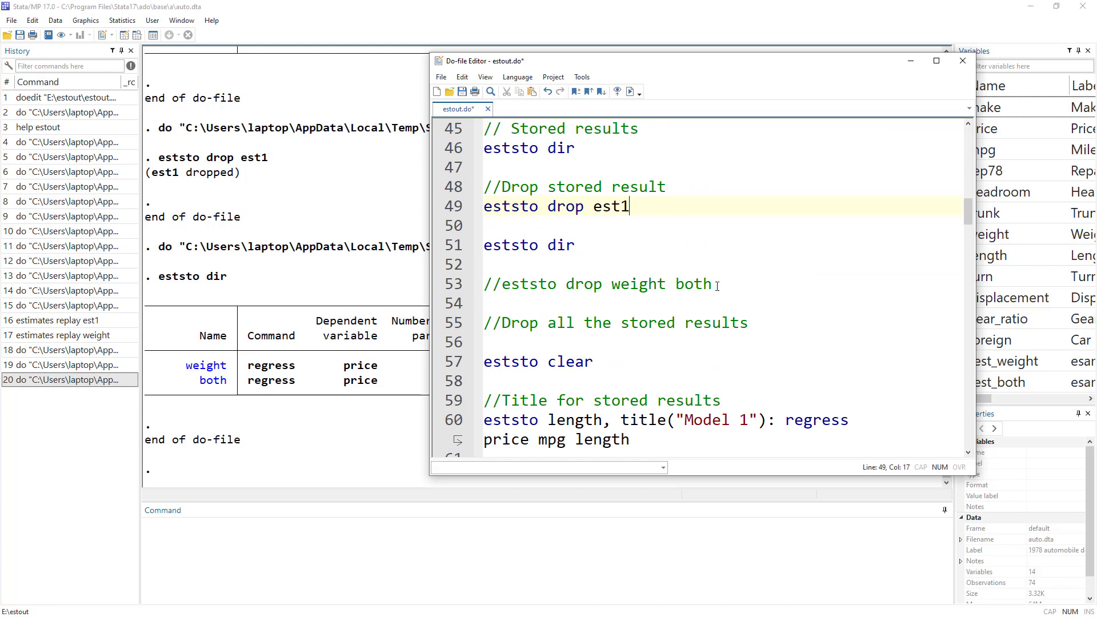
{"action": "left_click_drag", "start_coordinate": [717, 285], "coordinate": [611, 284]}
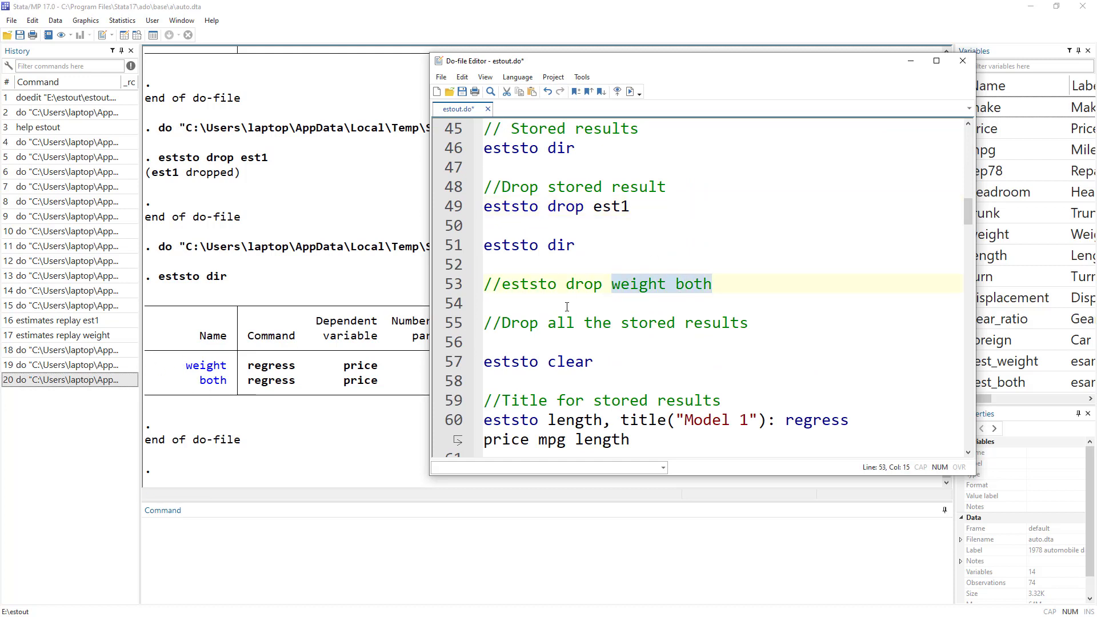
{"action": "double_click", "coordinate": [511, 284]}
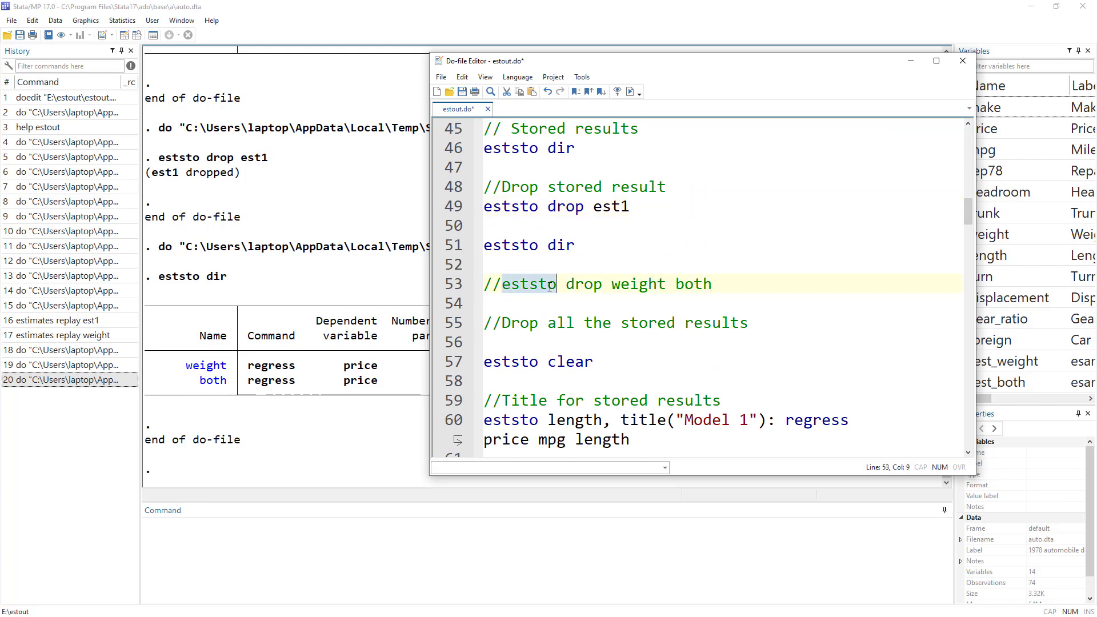
{"action": "double_click", "coordinate": [583, 284]}
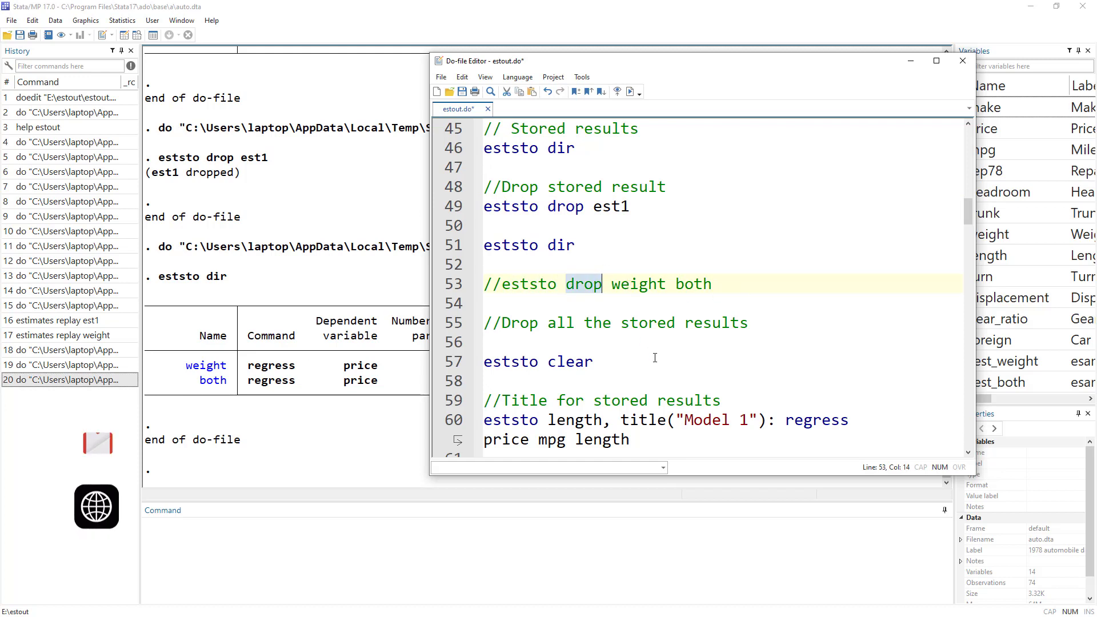
Drop all stored results by running only the eststo clear command on line 57
{"action": "left_click_drag", "start_coordinate": [492, 324], "coordinate": [789, 328]}
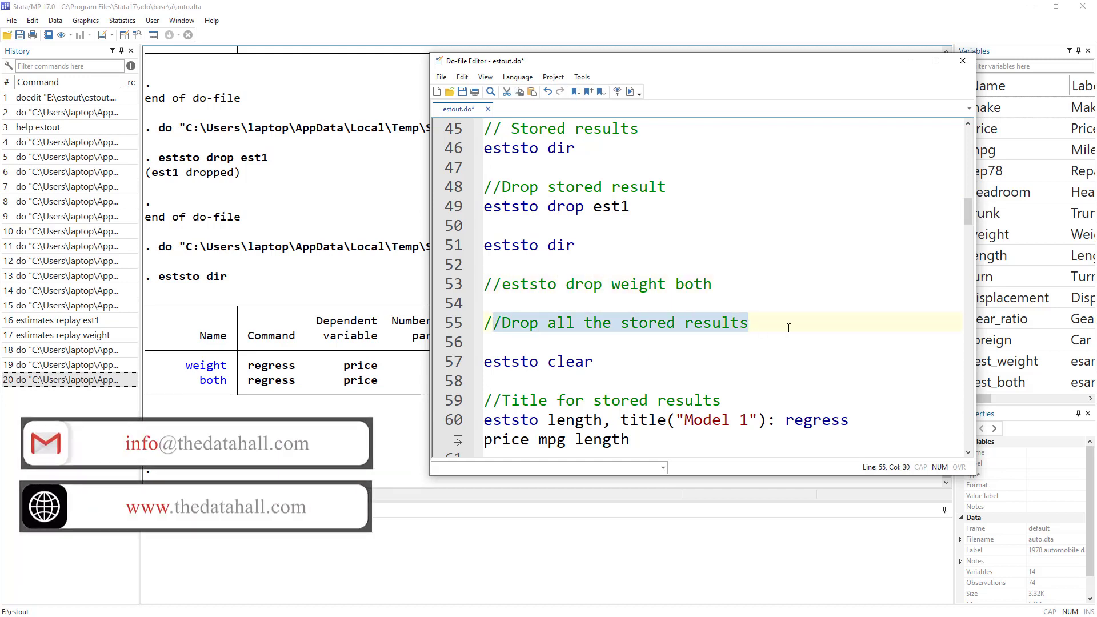
{"action": "left_click_drag", "start_coordinate": [607, 361], "coordinate": [449, 367]}
{"action": "left_click", "coordinate": [630, 91]}
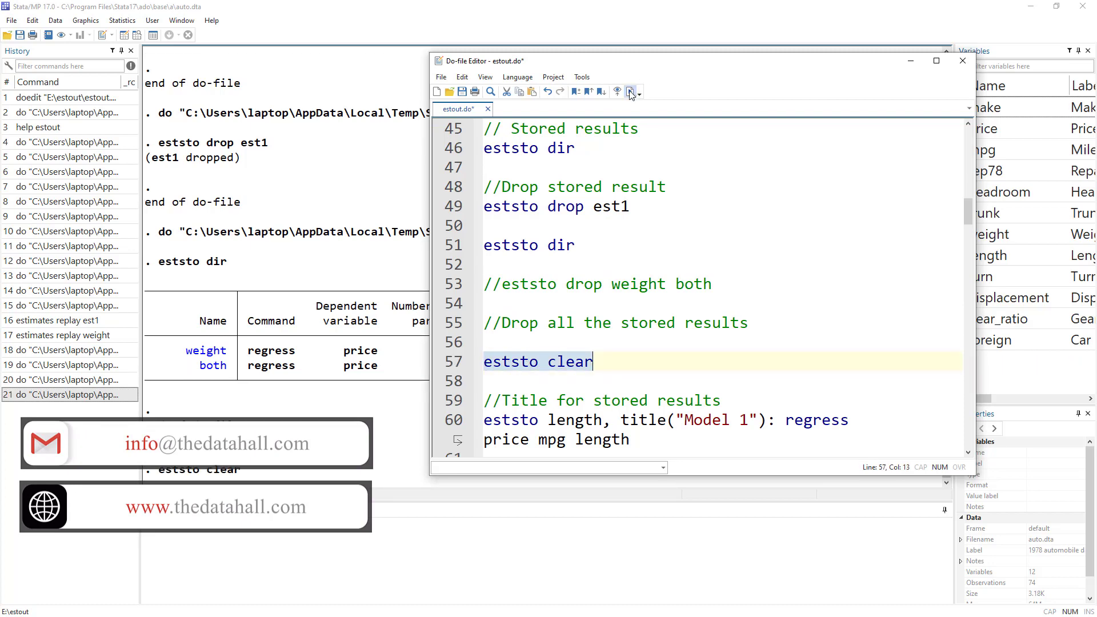
Run only the eststo dir command on line 51 to check the stored results after clearing
{"action": "triple_click", "coordinate": [497, 245]}
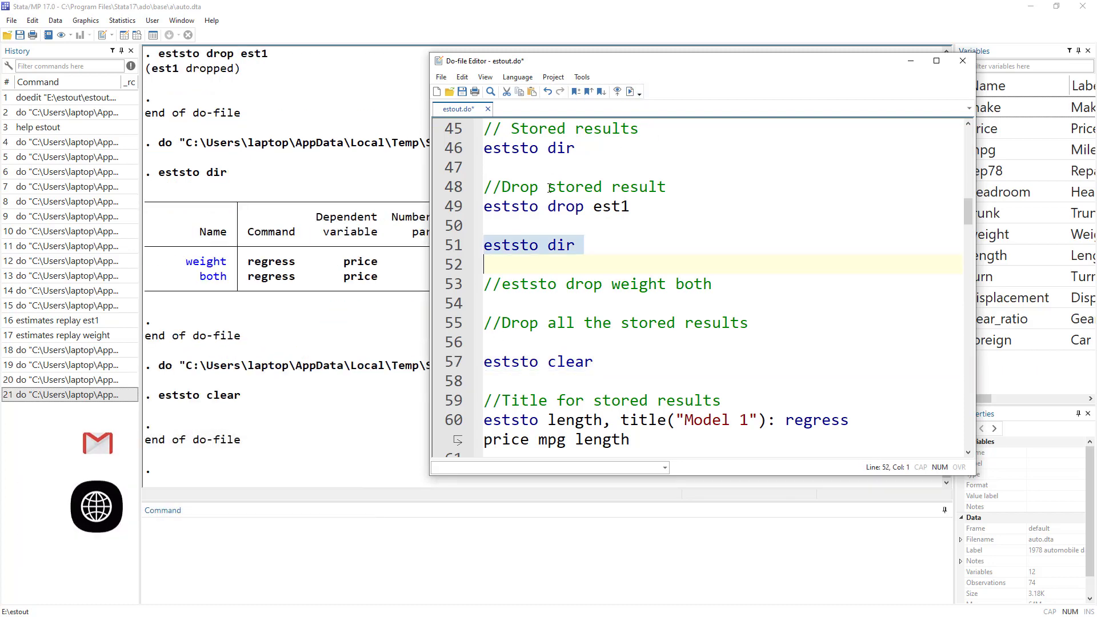
{"action": "left_click", "coordinate": [630, 92]}
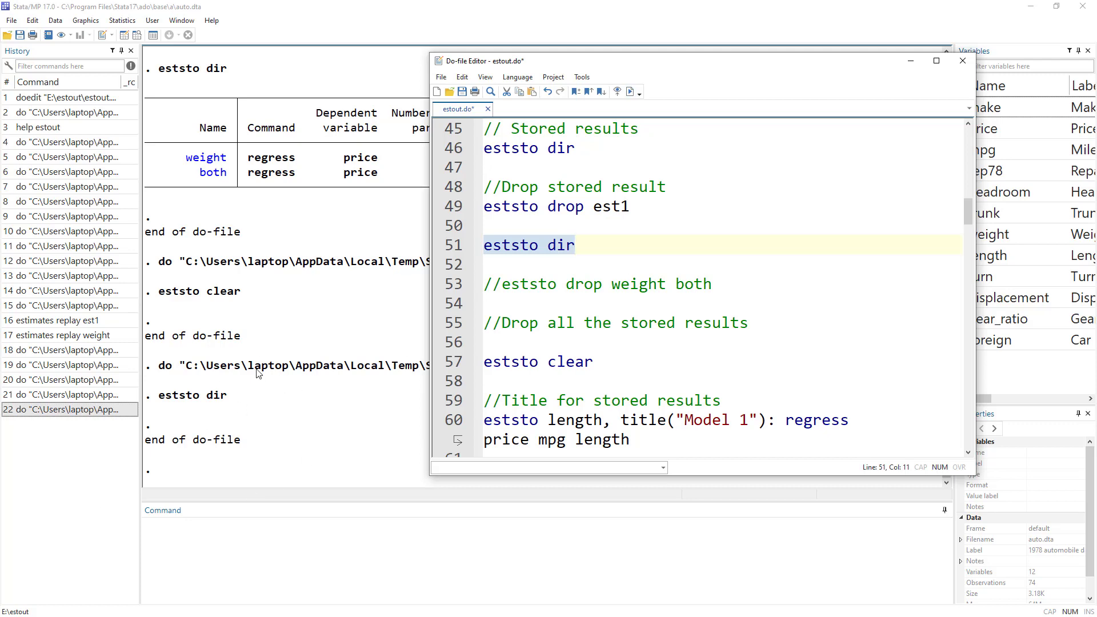
Review the eststo command on line 60, examining the stored name length, the title("Model 1") option and the regress command after the colon
{"action": "scroll", "coordinate": [574, 343], "scroll_direction": "down", "scroll_amount": 2}
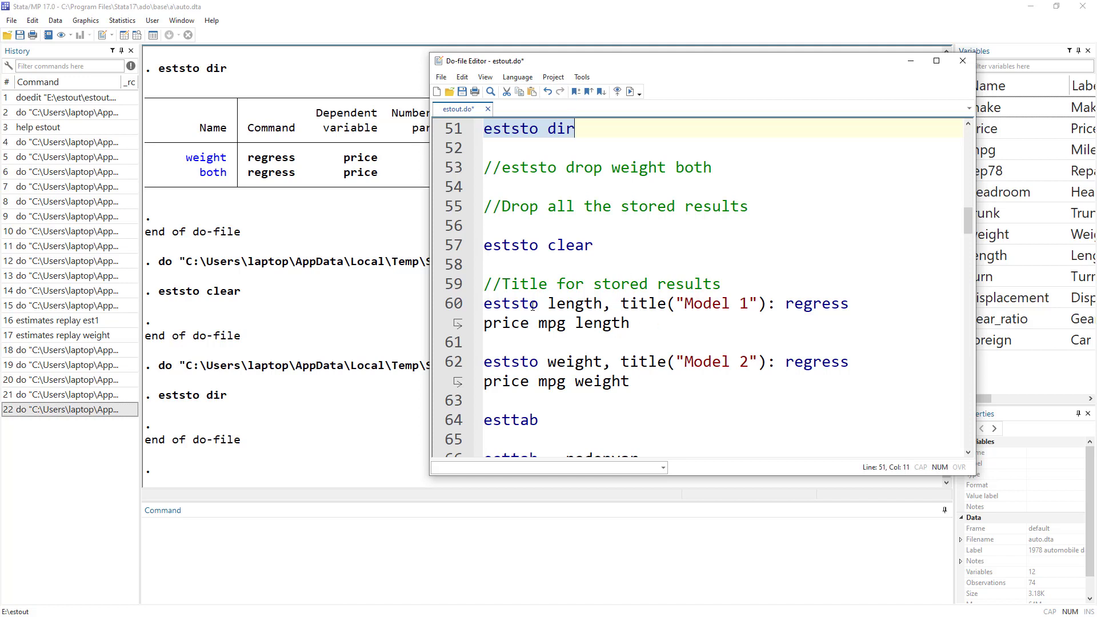
{"action": "left_click", "coordinate": [505, 306]}
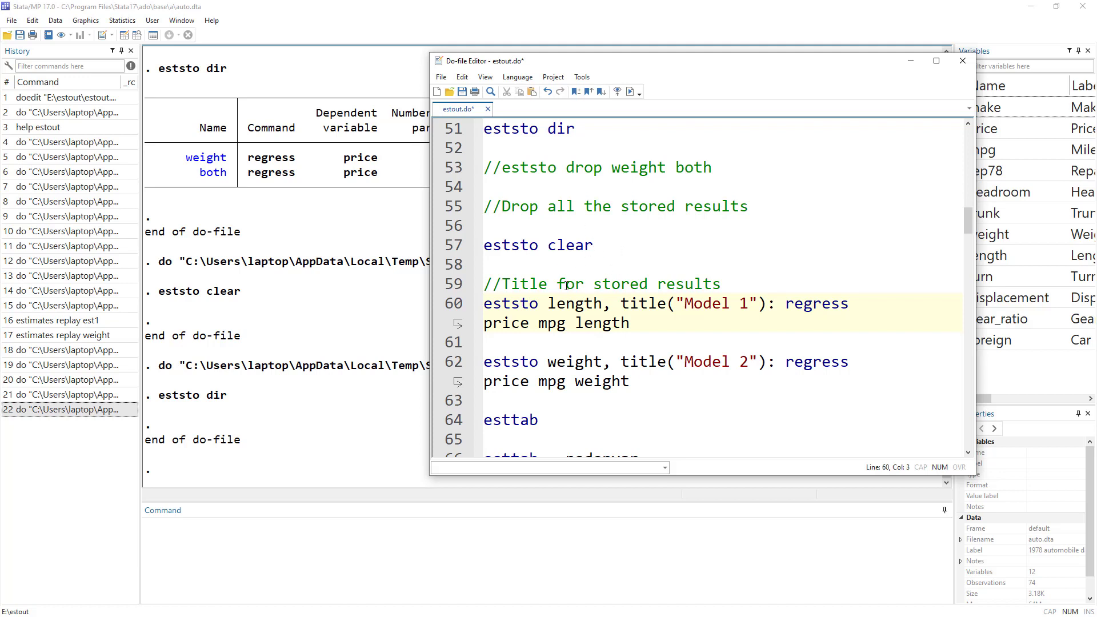
{"action": "left_click_drag", "start_coordinate": [599, 246], "coordinate": [483, 247]}
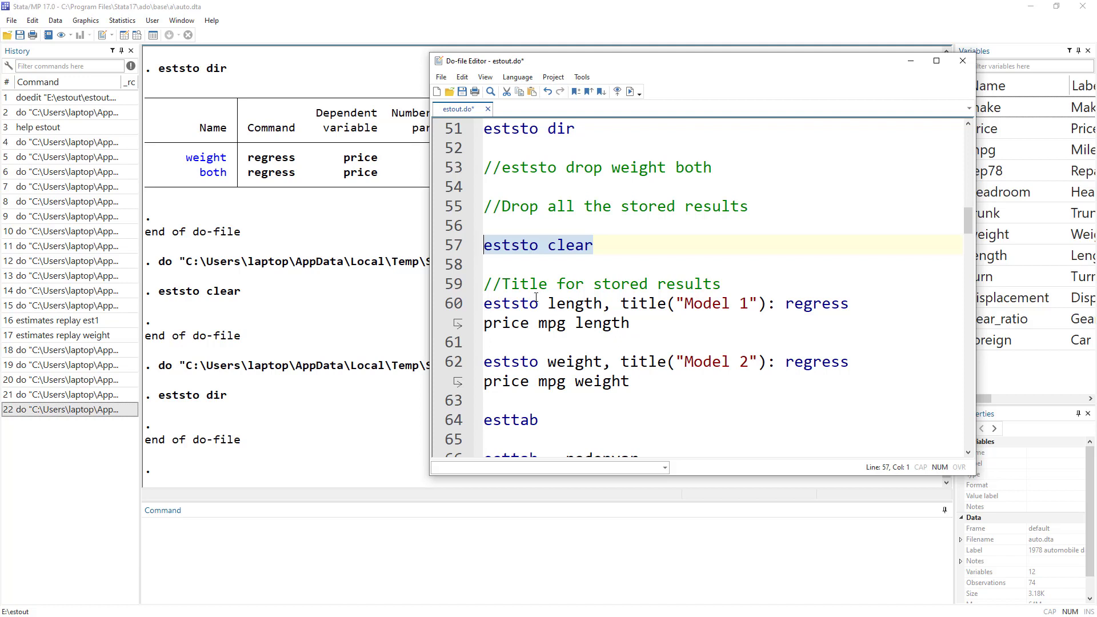
{"action": "double_click", "coordinate": [500, 304]}
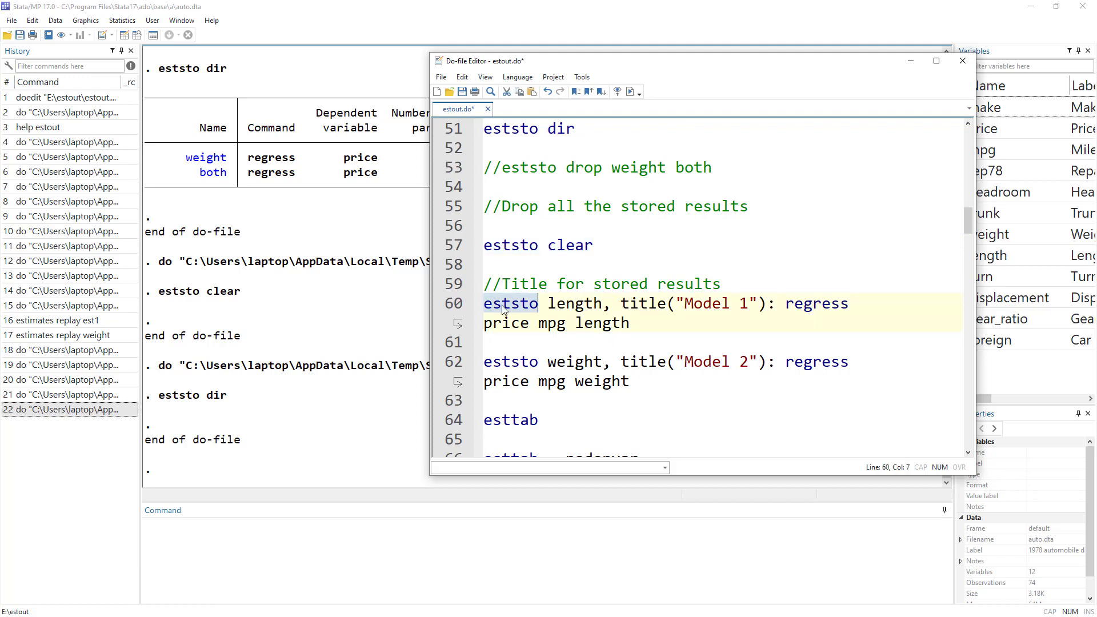
{"action": "left_click", "coordinate": [1, 403]}
{"action": "double_click", "coordinate": [560, 308]}
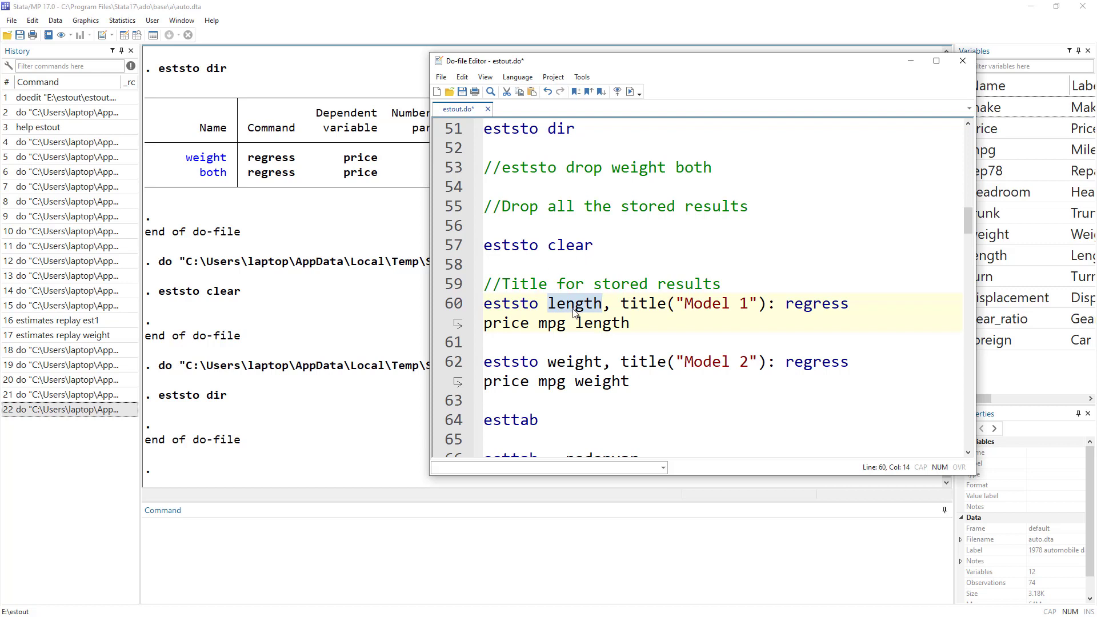
{"action": "left_click_drag", "start_coordinate": [620, 308], "coordinate": [766, 304]}
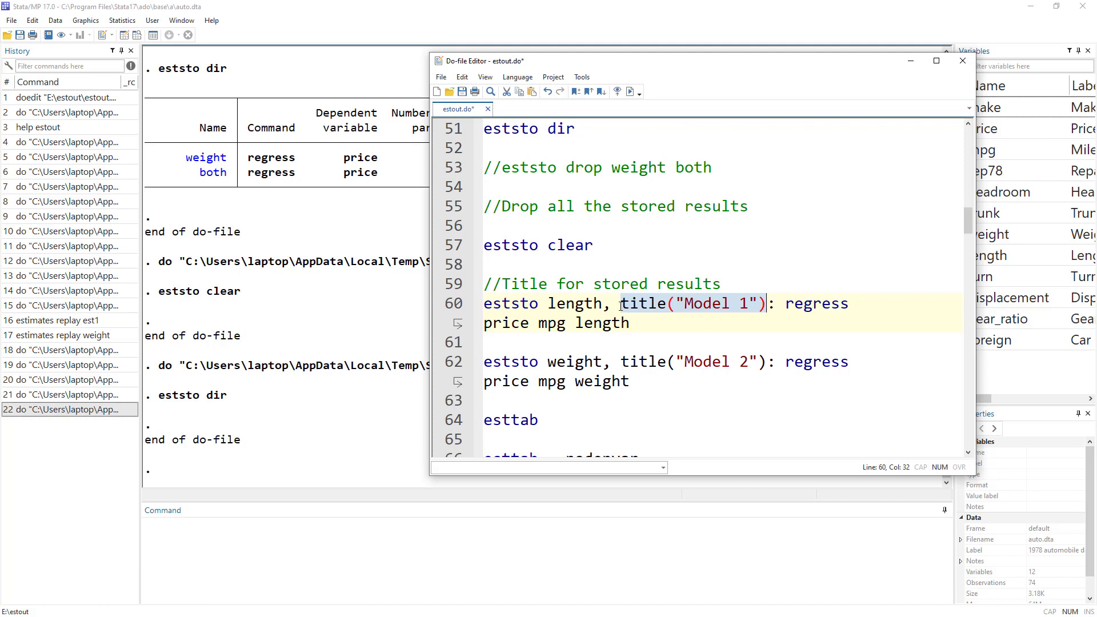
{"action": "left_click_drag", "start_coordinate": [622, 306], "coordinate": [766, 303]}
{"action": "double_click", "coordinate": [506, 308]}
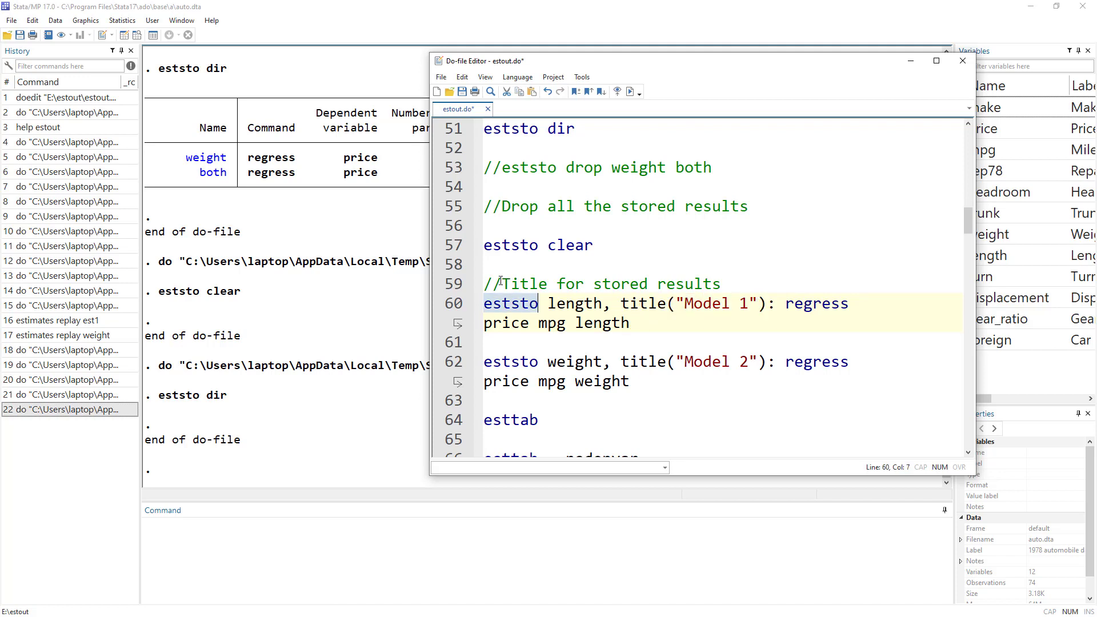
{"action": "left_click", "coordinate": [605, 307]}
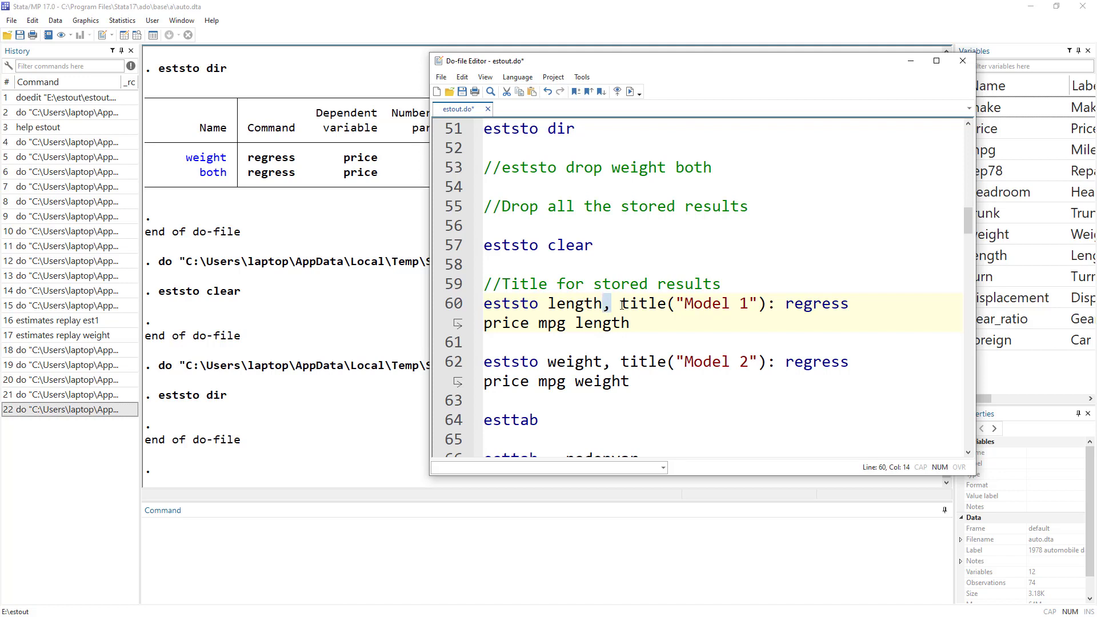
{"action": "left_click", "coordinate": [621, 304]}
{"action": "left_click_drag", "start_coordinate": [777, 306], "coordinate": [771, 306]}
{"action": "left_click_drag", "start_coordinate": [603, 305], "coordinate": [761, 309]}
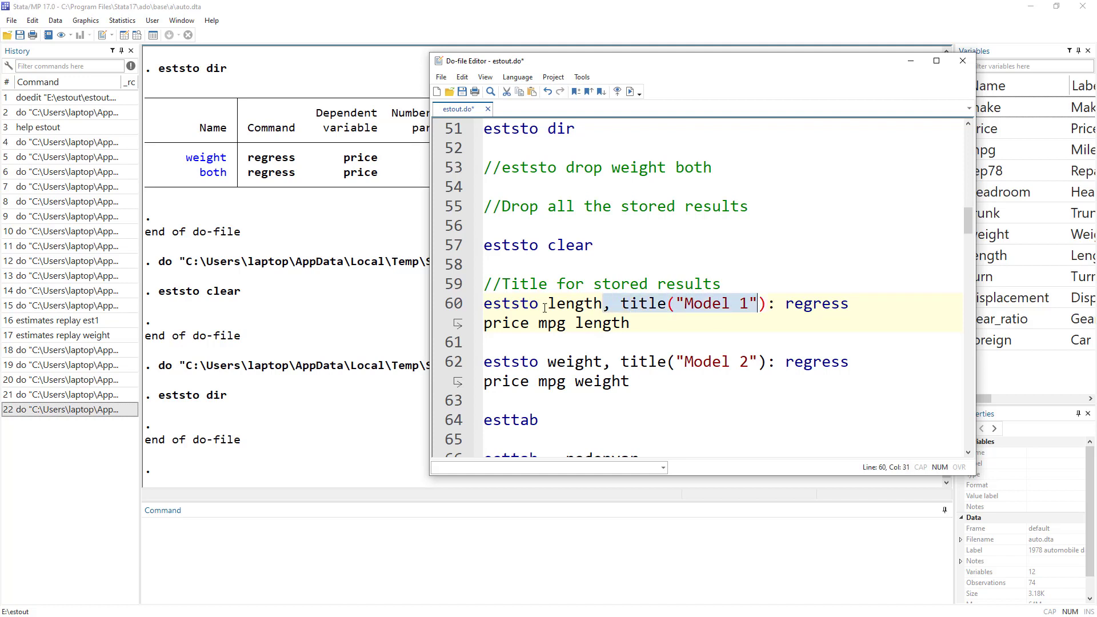
{"action": "double_click", "coordinate": [514, 305]}
{"action": "left_click", "coordinate": [772, 306]}
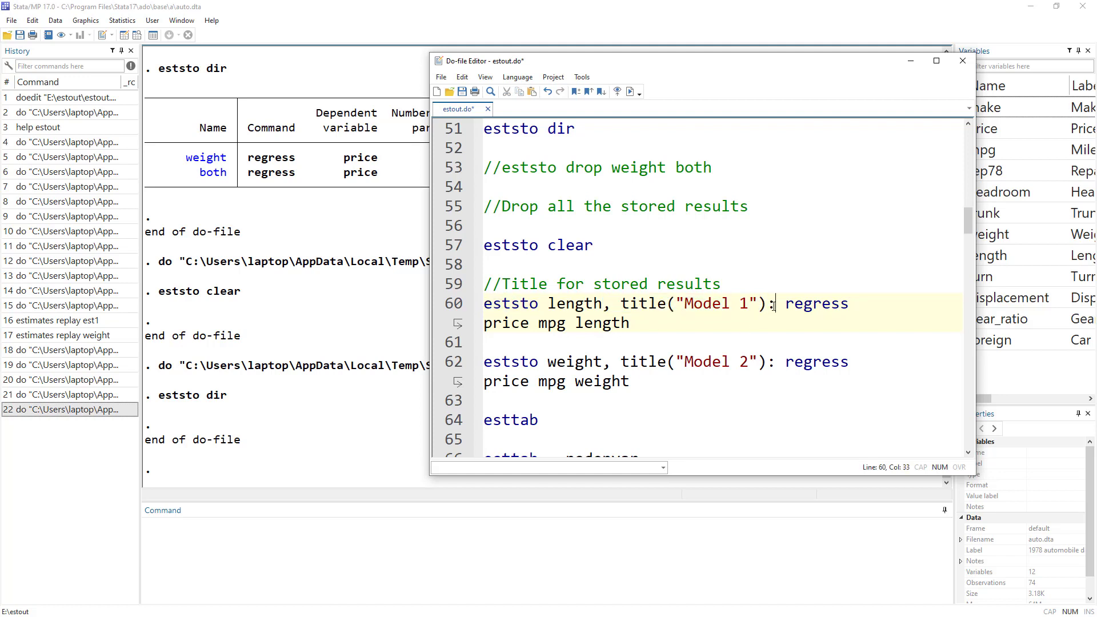
{"action": "left_click", "coordinate": [654, 325]}
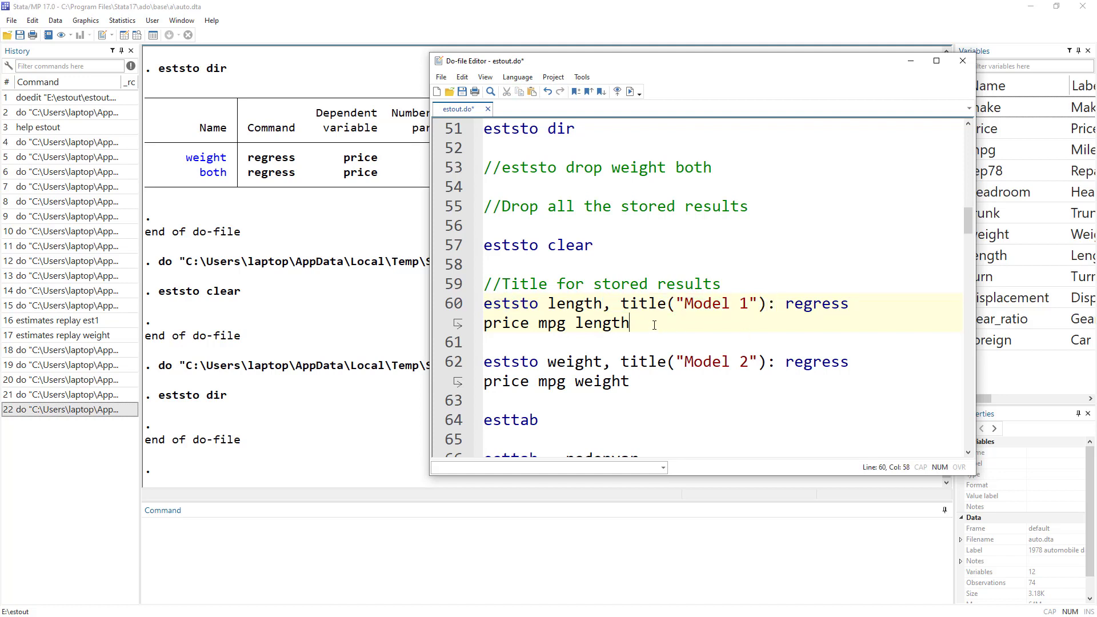
{"action": "double_click", "coordinate": [821, 305]}
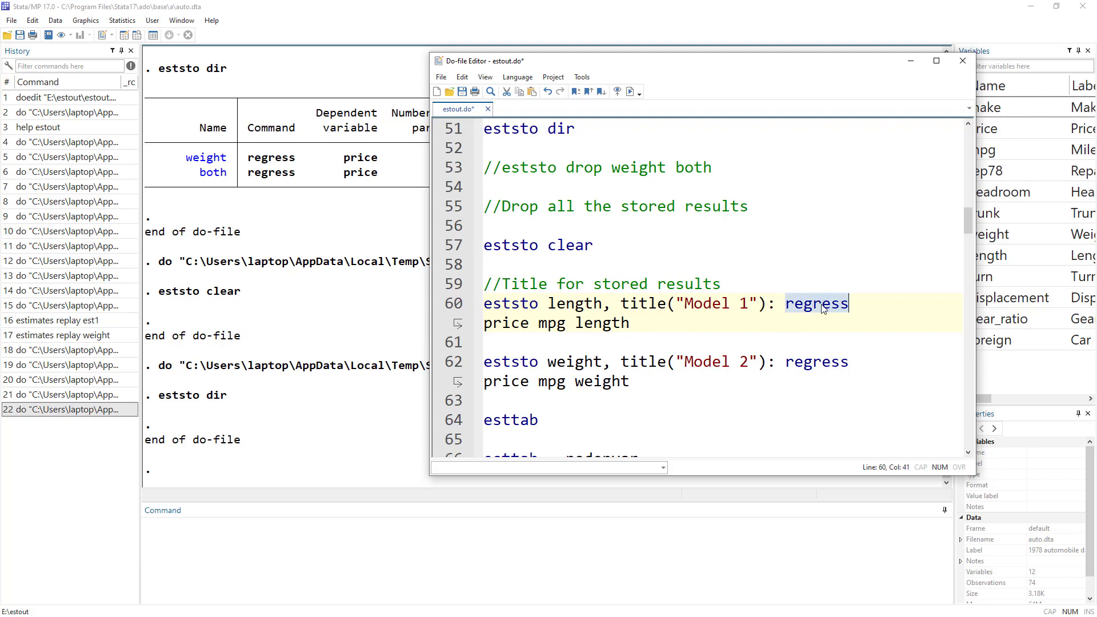
{"action": "left_click", "coordinate": [664, 331]}
{"action": "type", "text": ", "}
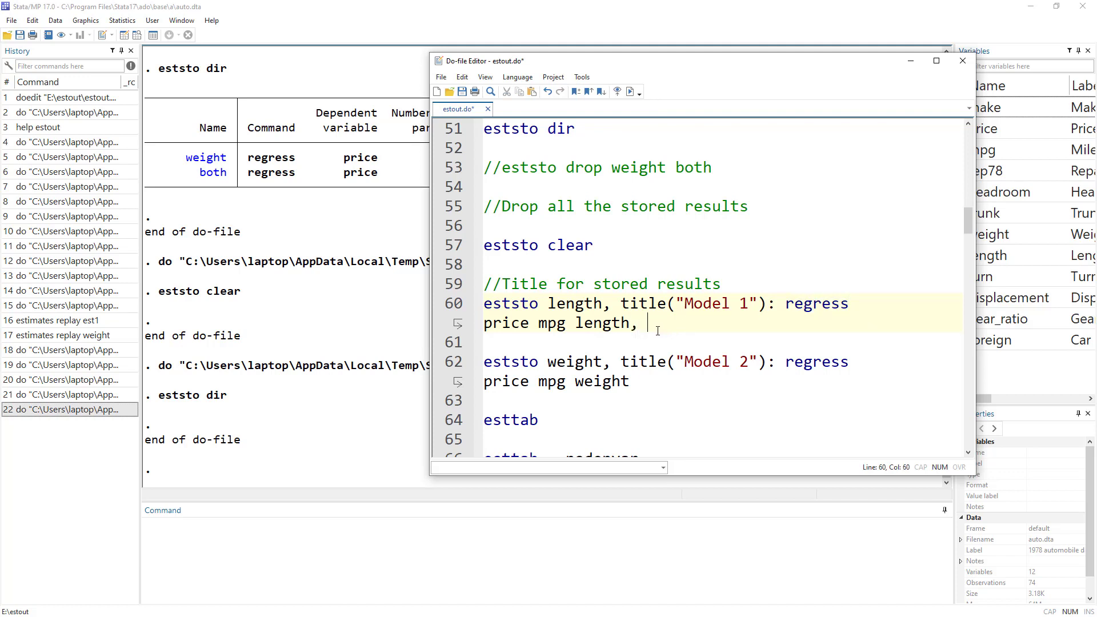
{"action": "type", "text": "robusy"}
{"action": "key", "text": "BackSpace"}
{"action": "key", "text": "BackSpace"}
{"action": "key", "text": "BackSpace"}
{"action": "key", "text": "BackSpace"}
{"action": "key", "text": "BackSpace"}
{"action": "key", "text": "BackSpace"}
{"action": "key", "text": "BackSpace"}
{"action": "key", "text": "BackSpace"}
Store the two regressions as length titled "Model 1" and weight titled "Model 2" by running lines 60 and 62 separately
{"action": "left_click", "coordinate": [436, 312]}
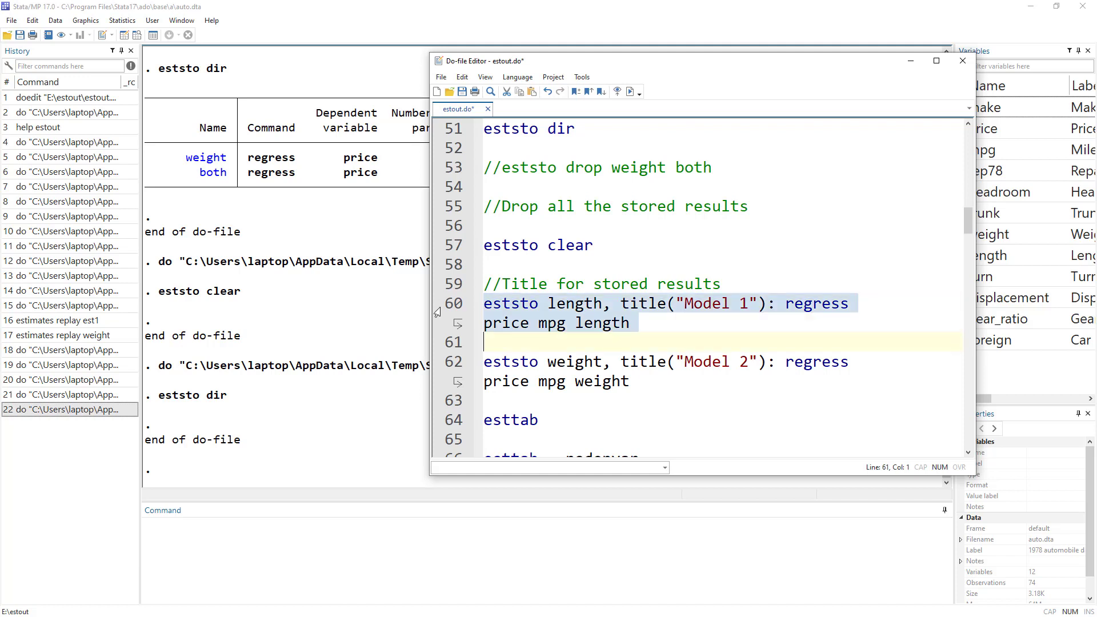
{"action": "left_click", "coordinate": [630, 92]}
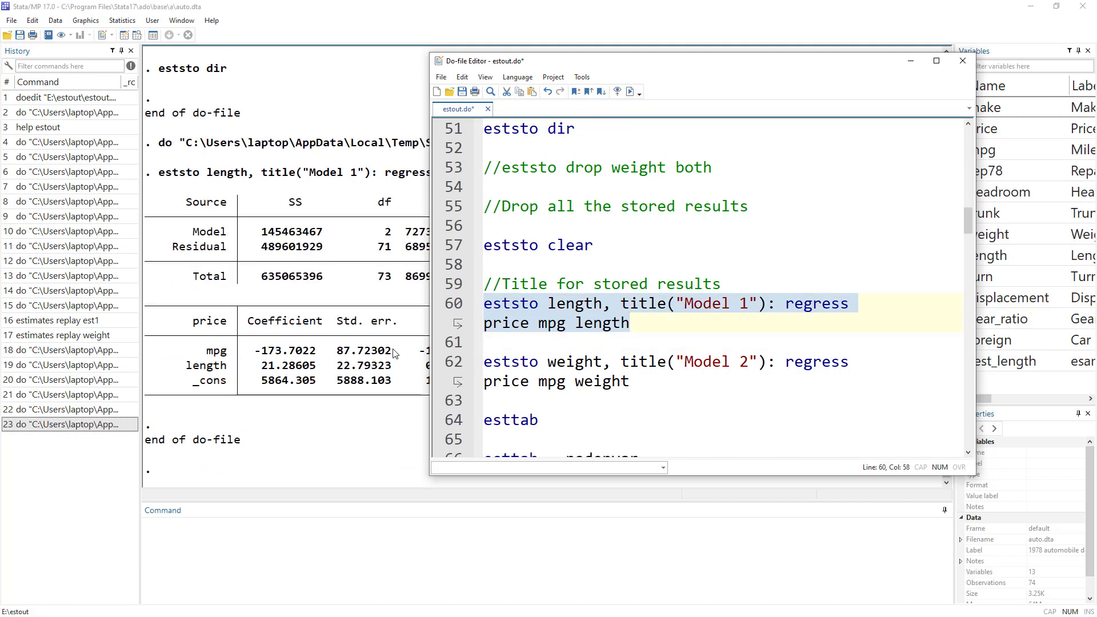
{"action": "left_click", "coordinate": [451, 372]}
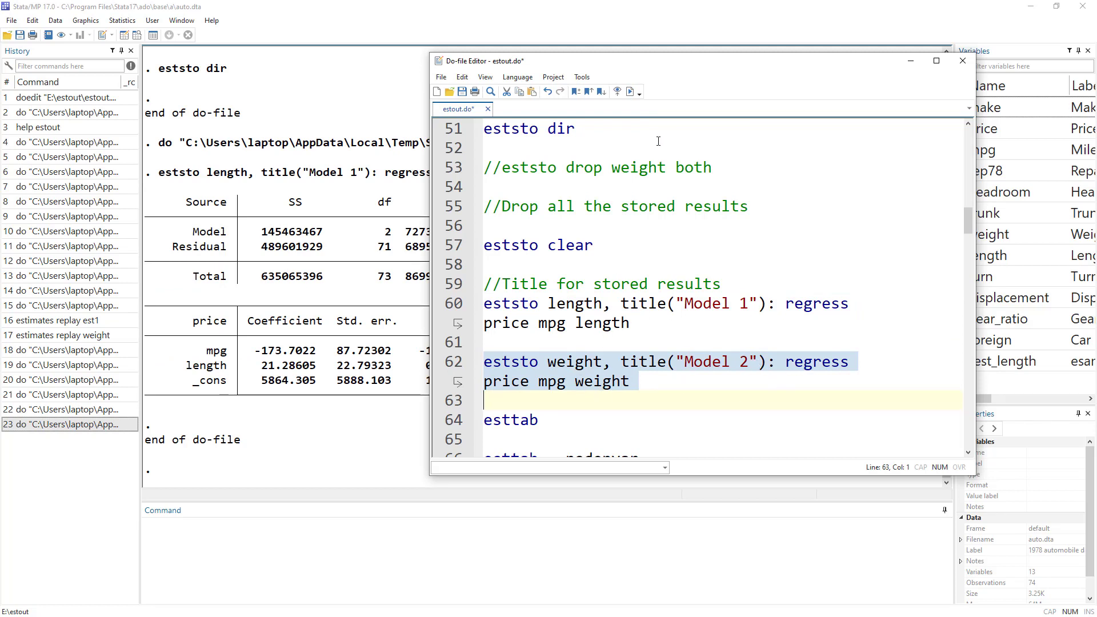
{"action": "left_click", "coordinate": [631, 92]}
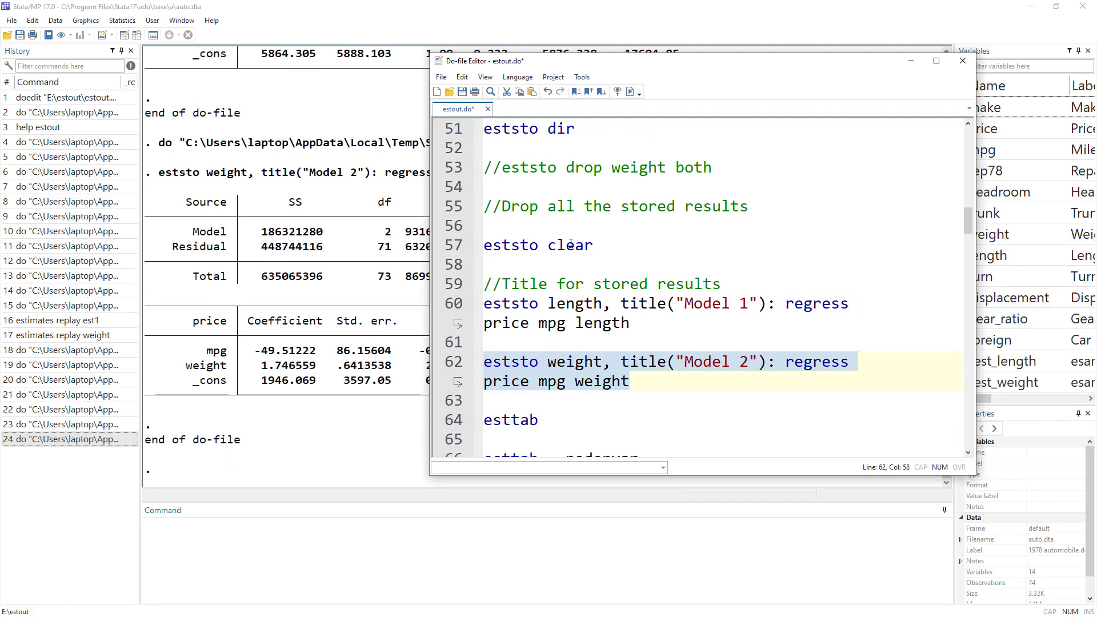
Run only the esttab command on line 64, uncover the results table and compare its headings with the title option on line 62
{"action": "left_click", "coordinate": [449, 421]}
{"action": "left_click", "coordinate": [630, 92]}
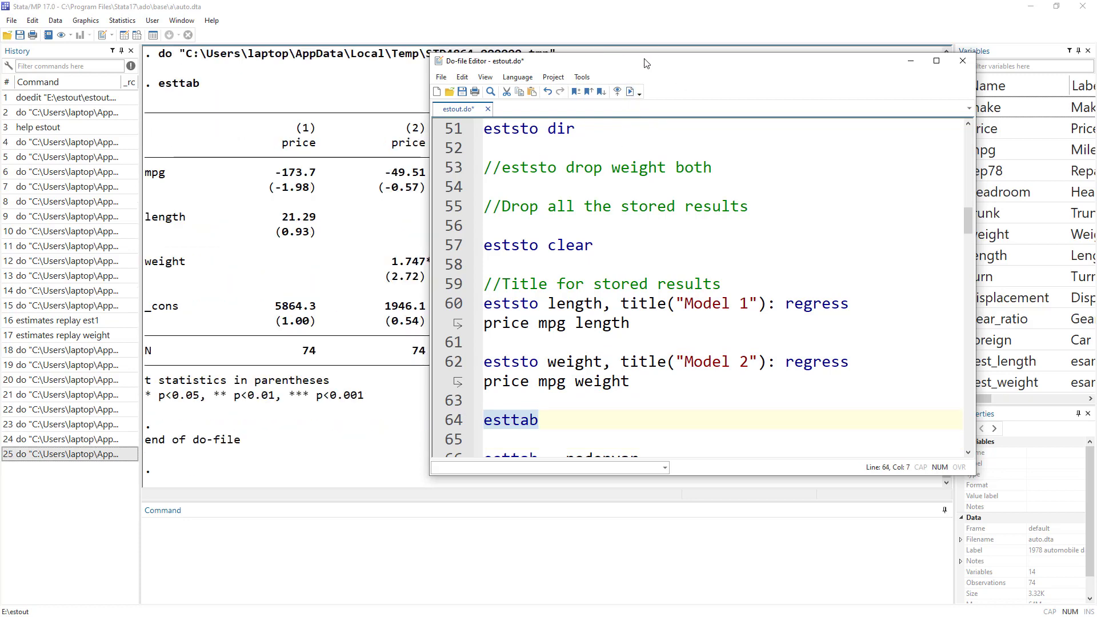
{"action": "left_click_drag", "start_coordinate": [646, 63], "coordinate": [770, 70]}
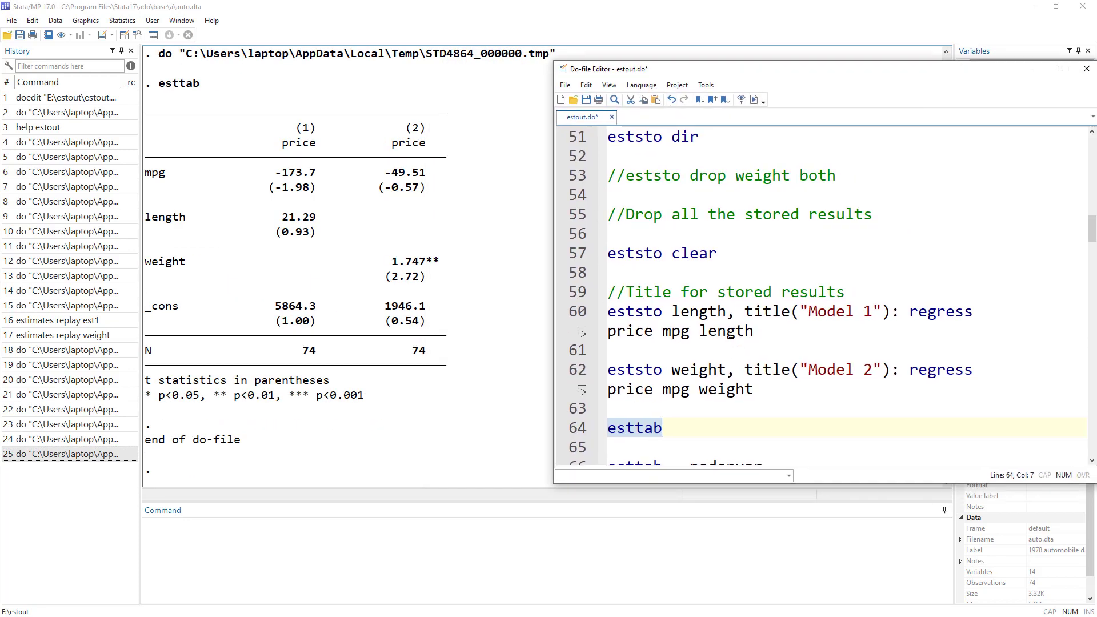
{"action": "scroll", "coordinate": [805, 288], "scroll_direction": "down", "scroll_amount": 2}
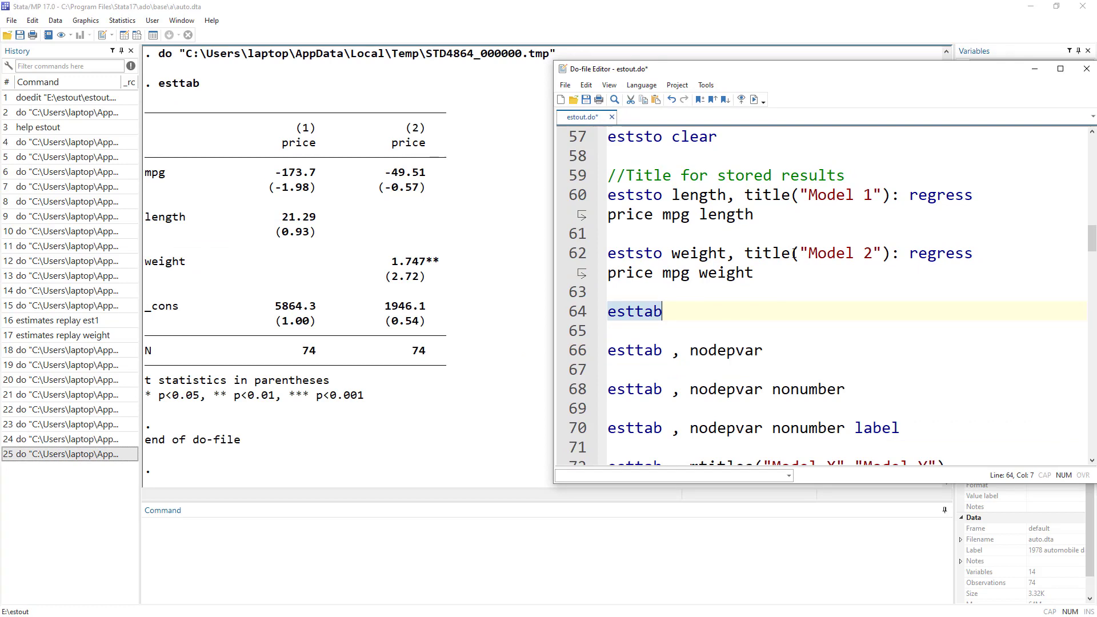
{"action": "left_click_drag", "start_coordinate": [794, 253], "coordinate": [891, 253]}
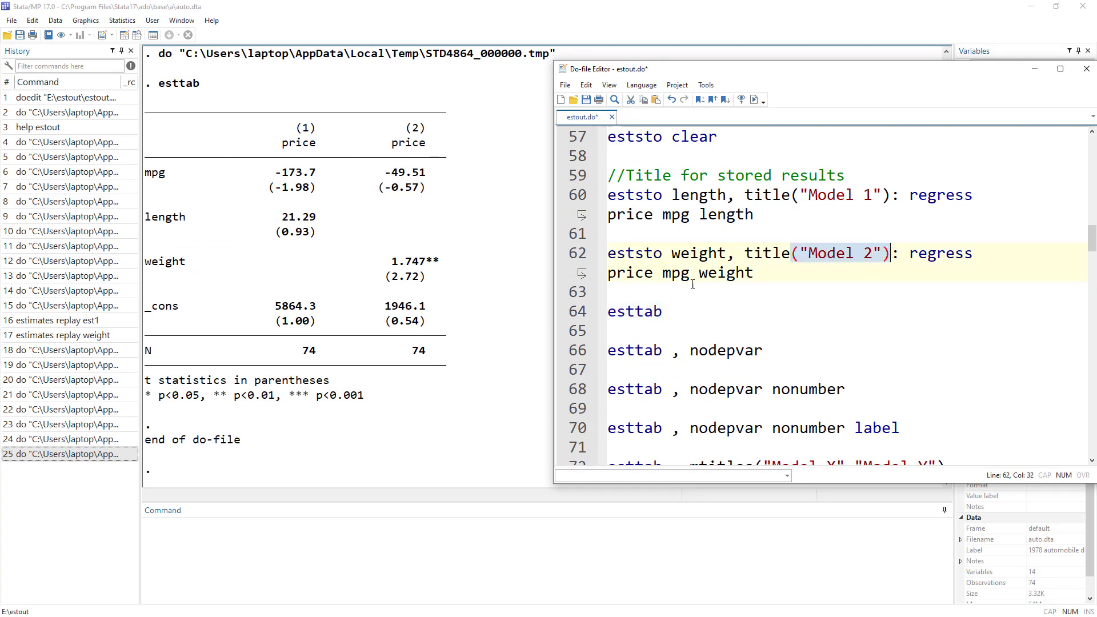
{"action": "double_click", "coordinate": [623, 308]}
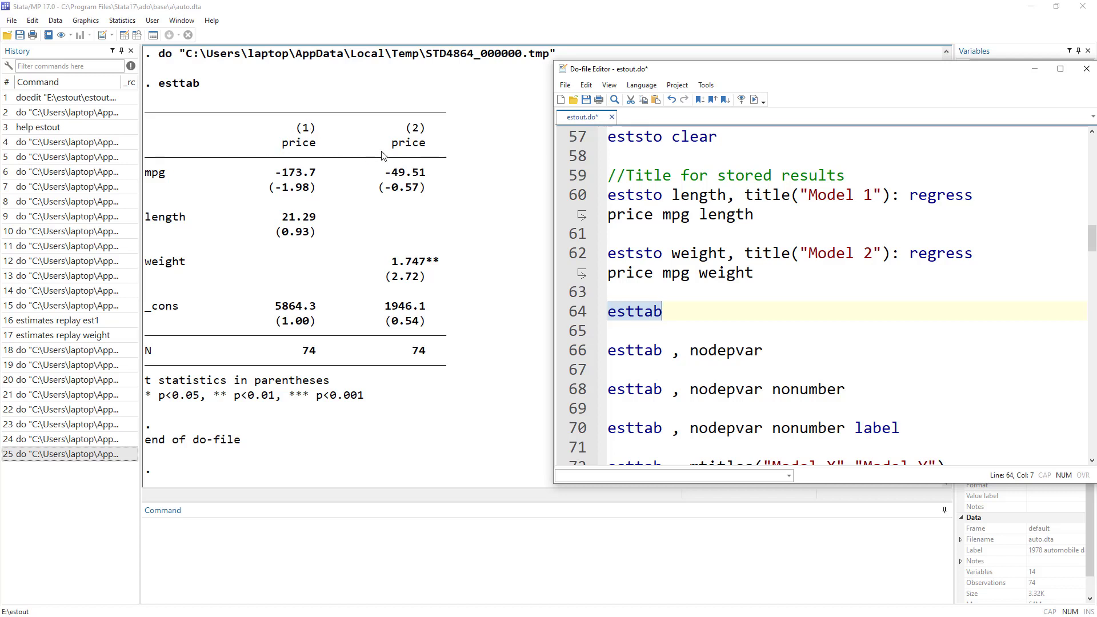
Run only the esttab , nodepvar command on line 66 and compare the table headings with the stored names on lines 60 and 62
{"action": "double_click", "coordinate": [722, 351]}
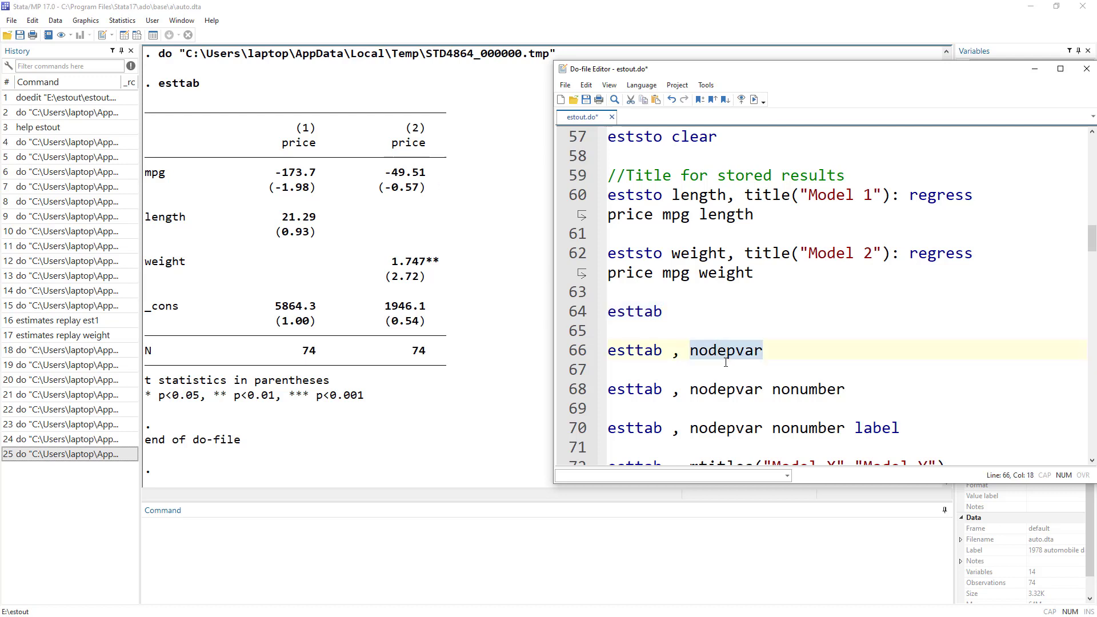
{"action": "left_click", "coordinate": [577, 350]}
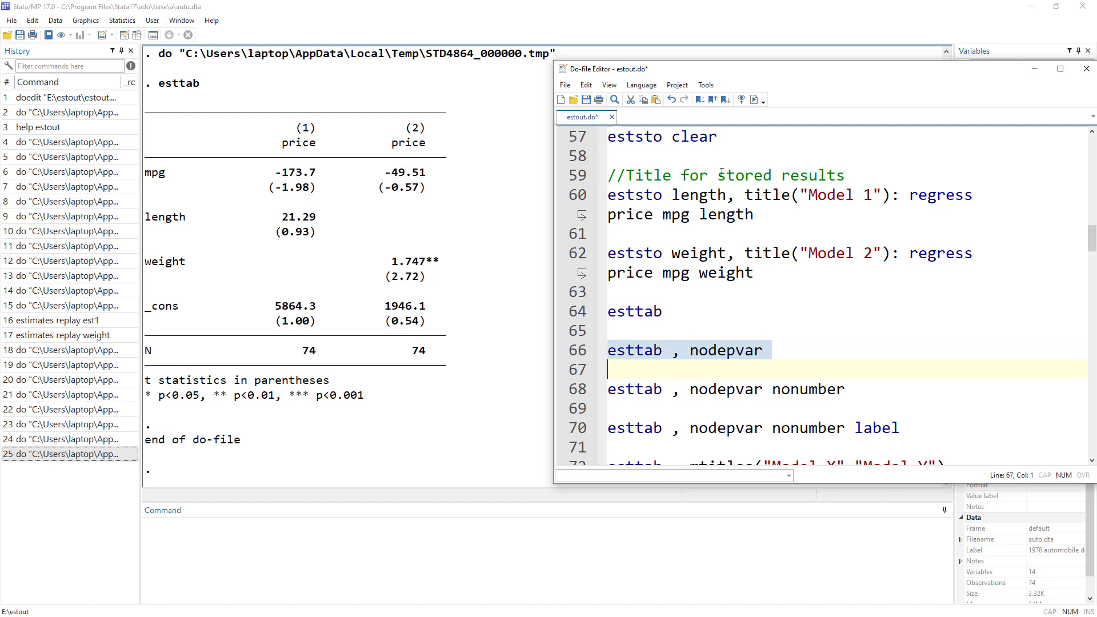
{"action": "left_click", "coordinate": [755, 100]}
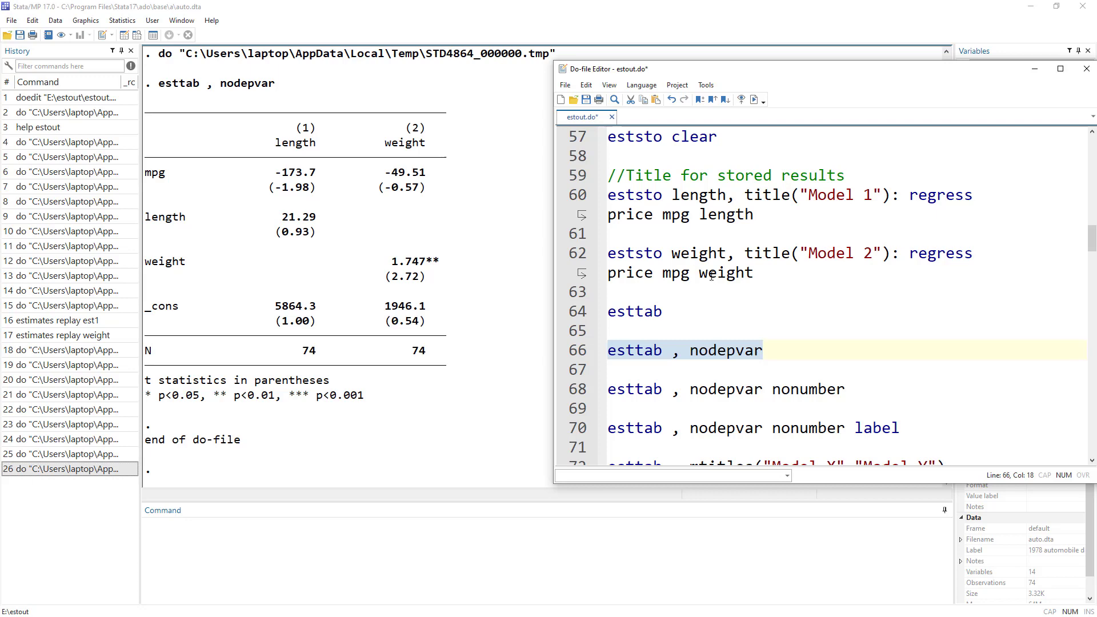
{"action": "scroll", "coordinate": [712, 276], "scroll_direction": "down", "scroll_amount": 1}
{"action": "scroll", "coordinate": [712, 274], "scroll_direction": "up", "scroll_amount": 1}
{"action": "double_click", "coordinate": [699, 195]}
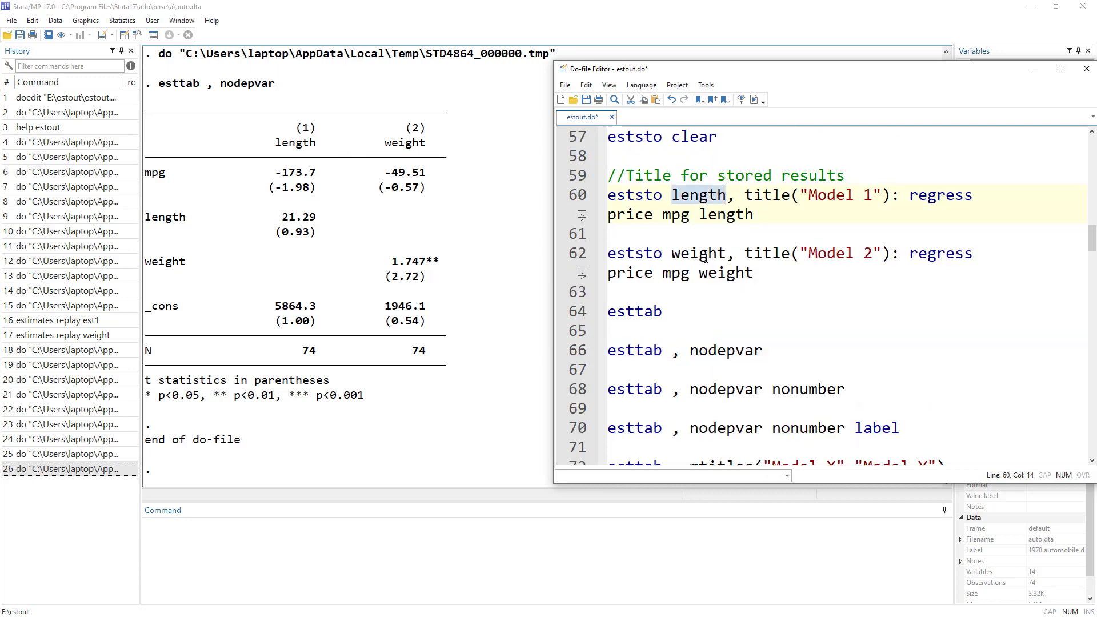
{"action": "double_click", "coordinate": [698, 253]}
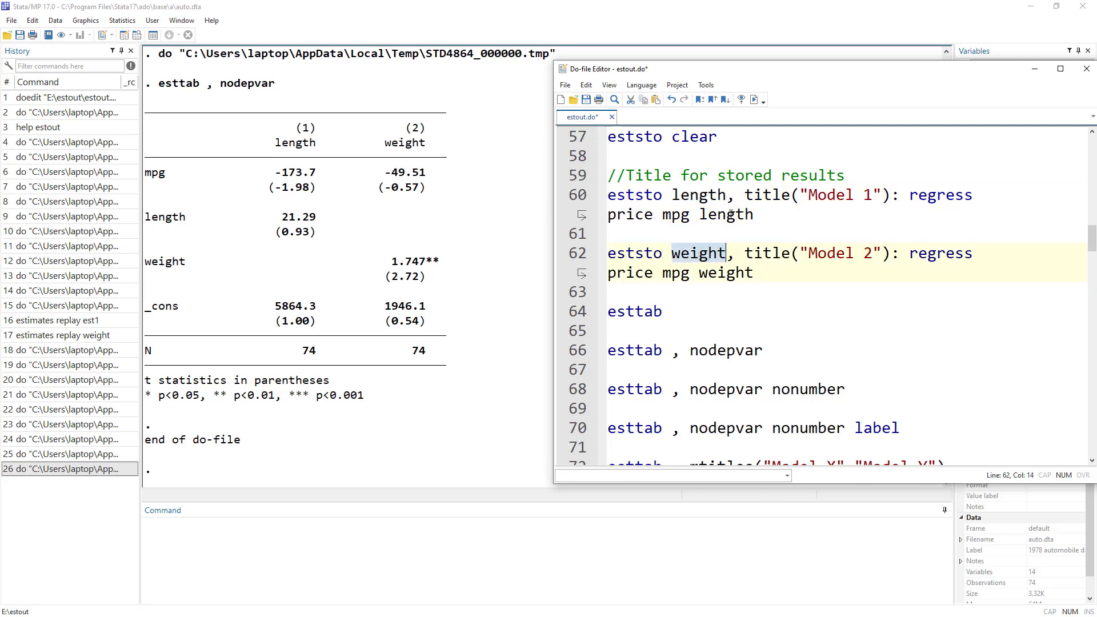
Tabulate the models without dependent variable names or model numbers by running only esttab , nodepvar nonumber on line 68
{"action": "left_click", "coordinate": [595, 391]}
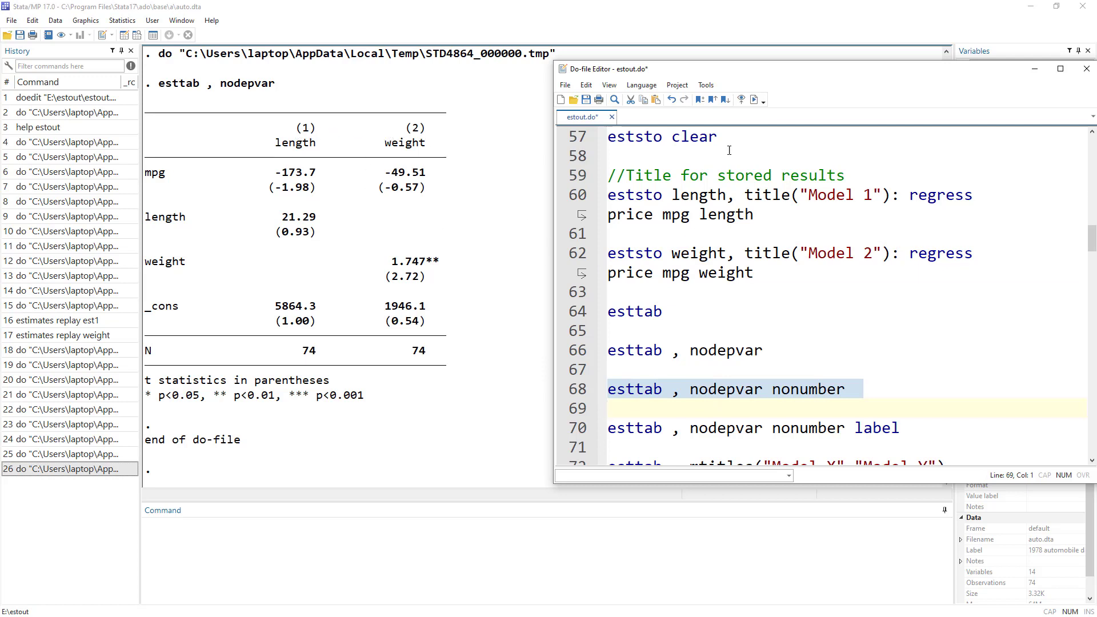
{"action": "left_click", "coordinate": [754, 99]}
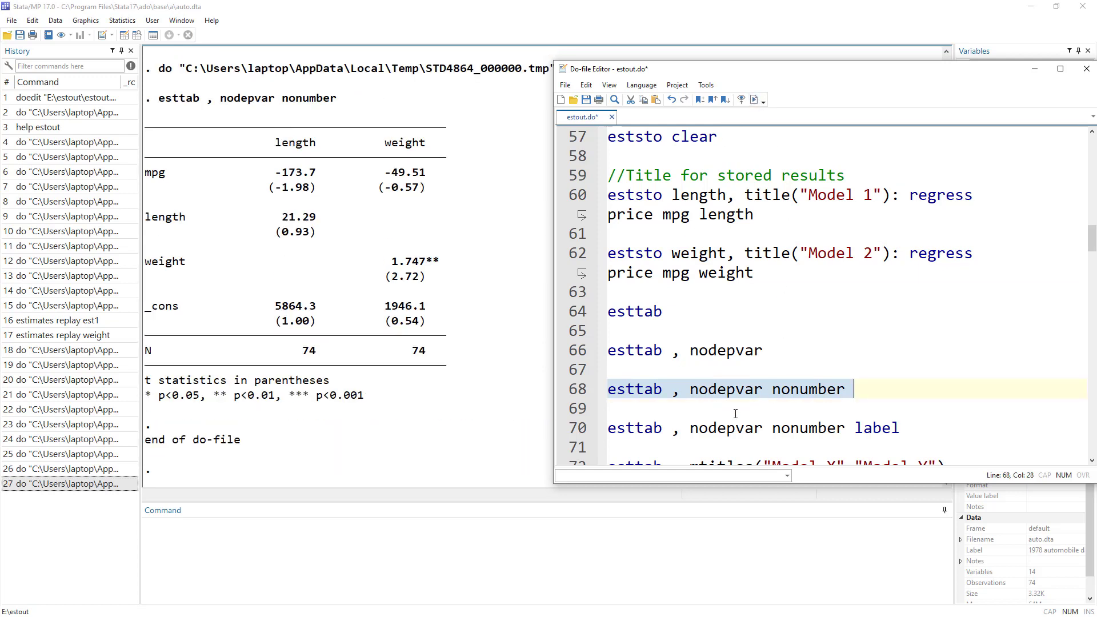
{"action": "double_click", "coordinate": [803, 393]}
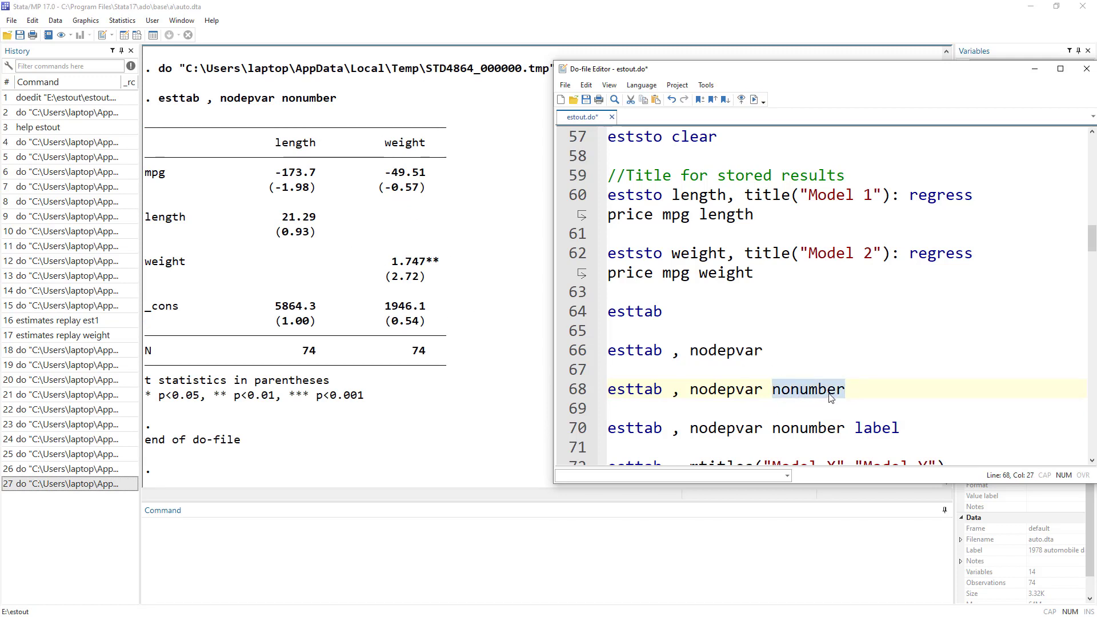
Tabulate the models with variable labels and stored titles by running only esttab , nodepvar nonumber label on line 70
{"action": "double_click", "coordinate": [877, 431]}
{"action": "left_click_drag", "start_coordinate": [800, 253], "coordinate": [886, 253]}
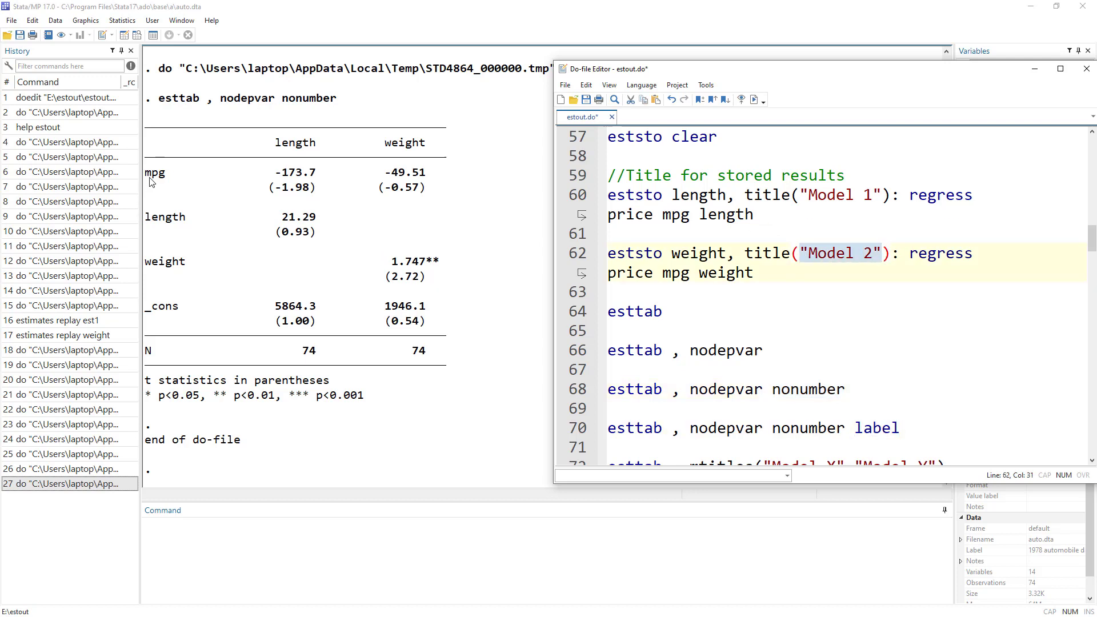
{"action": "left_click_drag", "start_coordinate": [607, 428], "coordinate": [901, 428]}
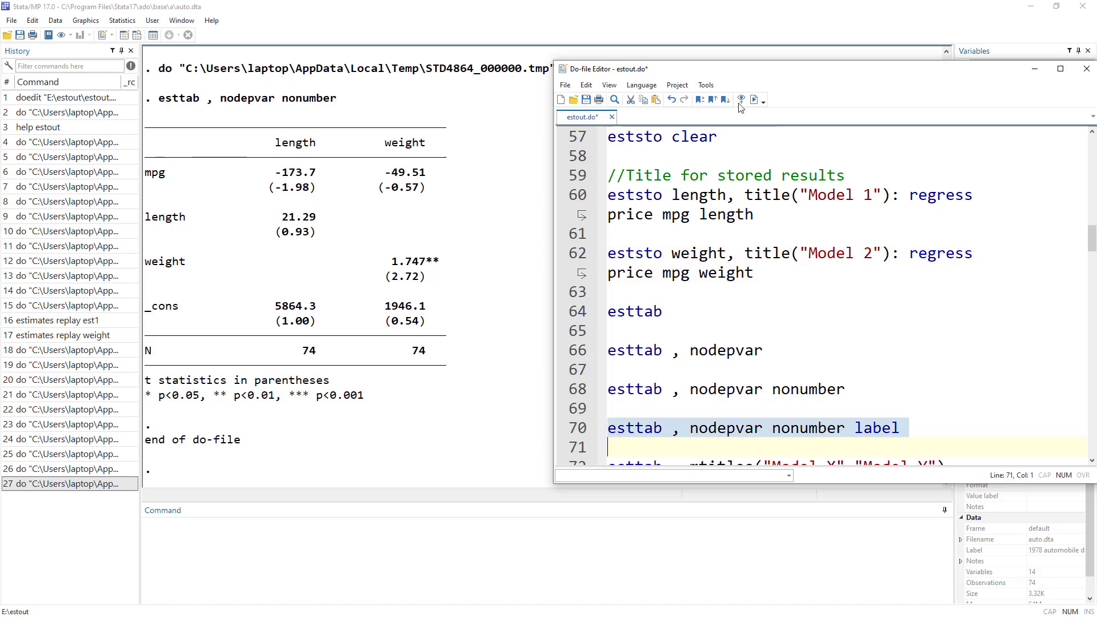
{"action": "left_click", "coordinate": [754, 100]}
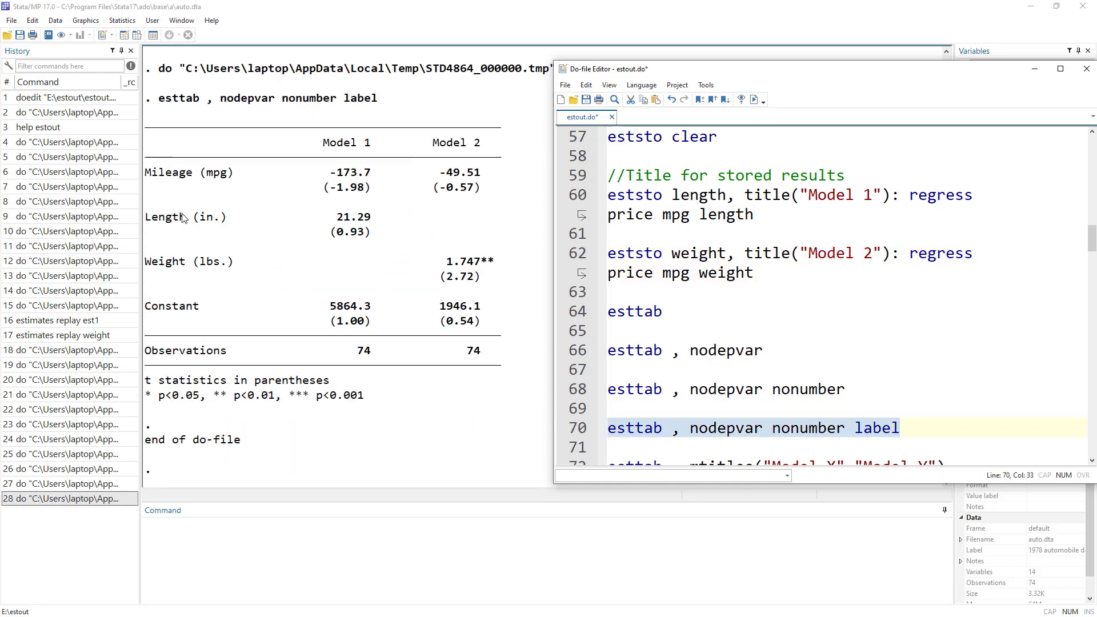
Compare the labelled regression table with the preceding unlabelled one and review the nonumber and label options on line 70
{"action": "scroll", "coordinate": [215, 236], "scroll_direction": "up", "scroll_amount": 5}
{"action": "scroll", "coordinate": [214, 236], "scroll_direction": "up", "scroll_amount": 4}
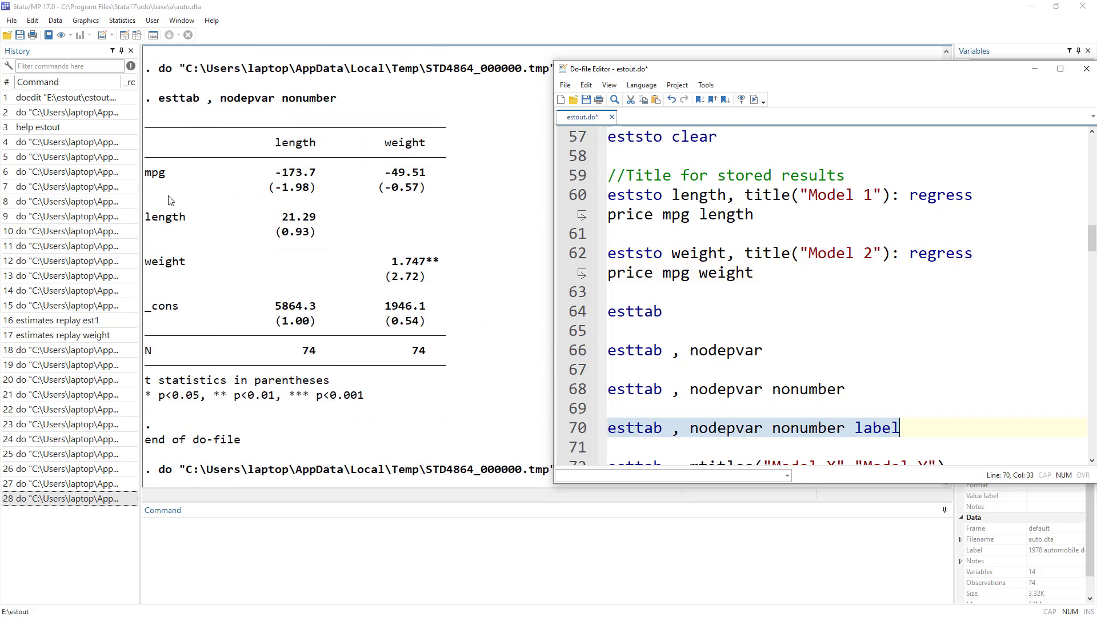
{"action": "scroll", "coordinate": [174, 262], "scroll_direction": "down", "scroll_amount": 7}
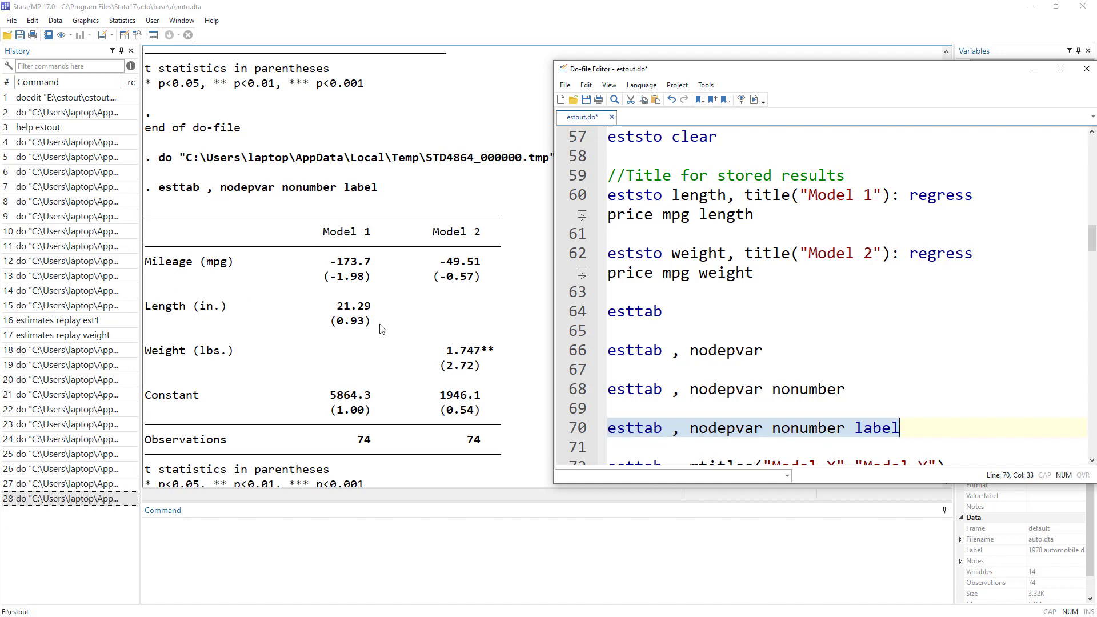
{"action": "scroll", "coordinate": [382, 329], "scroll_direction": "down", "scroll_amount": 2}
{"action": "scroll", "coordinate": [844, 368], "scroll_direction": "down", "scroll_amount": 2}
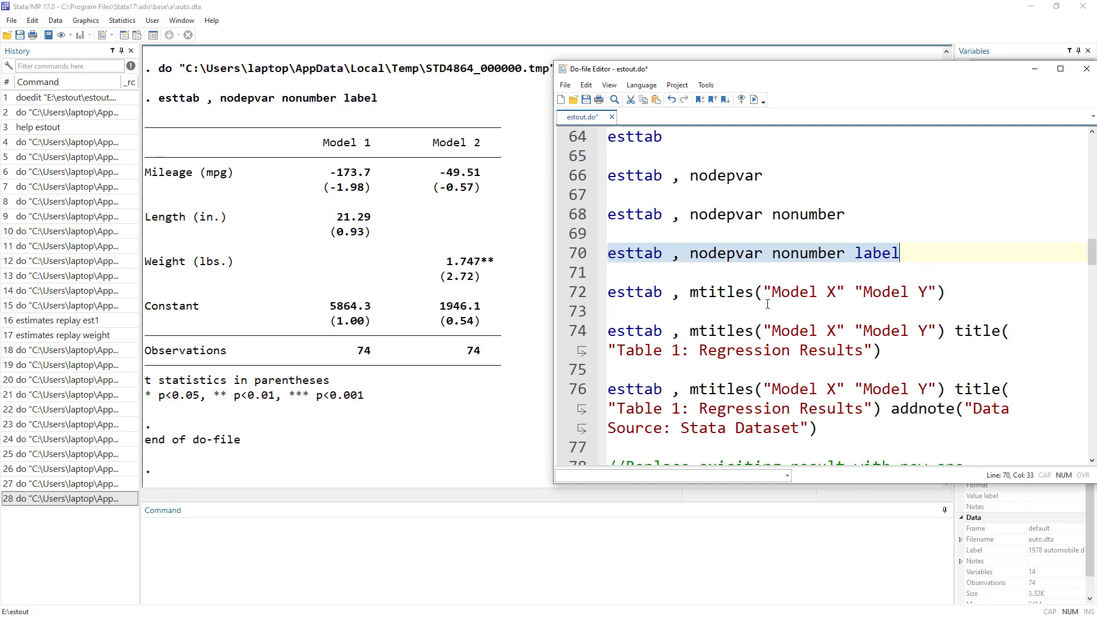
{"action": "scroll", "coordinate": [768, 304], "scroll_direction": "up", "scroll_amount": 3}
{"action": "left_click_drag", "start_coordinate": [746, 253], "coordinate": [890, 253]}
{"action": "scroll", "coordinate": [761, 338], "scroll_direction": "down", "scroll_amount": 2}
{"action": "scroll", "coordinate": [762, 339], "scroll_direction": "down", "scroll_amount": 1}
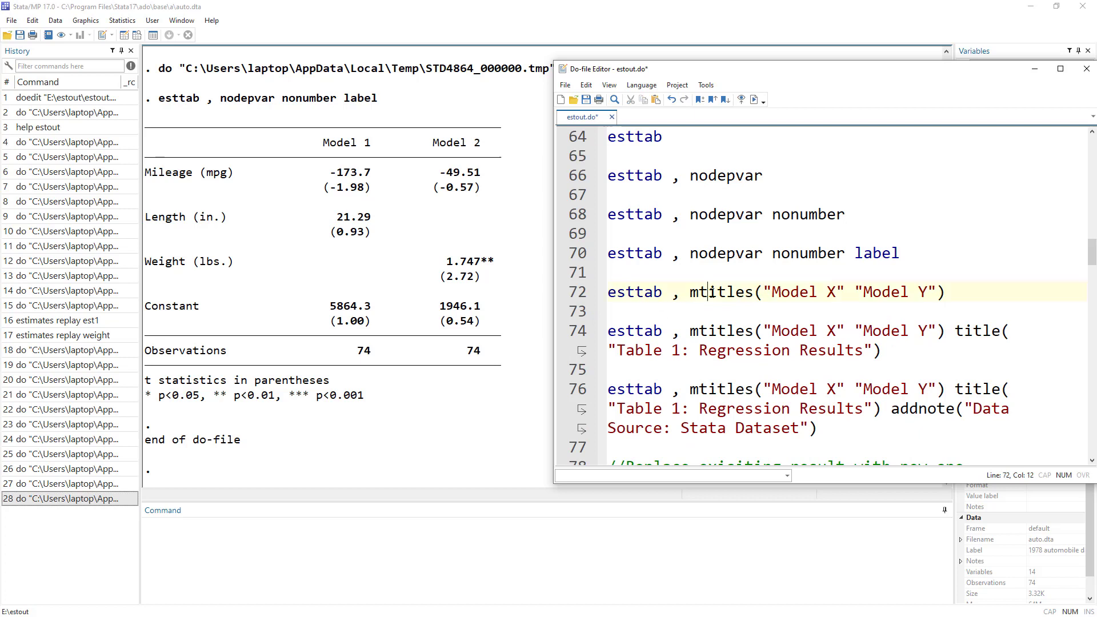
Run only the esttab command with mtitles("Model X" "Model Y") on line 72 and compare its mtitles option with nodepvar on line 66
{"action": "double_click", "coordinate": [713, 293]}
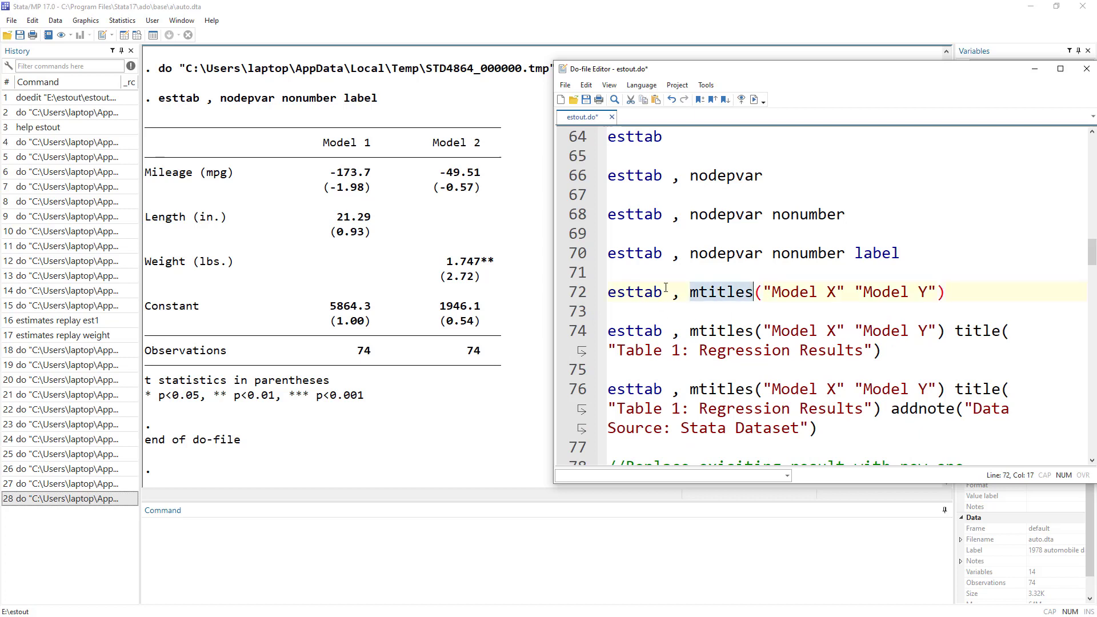
{"action": "double_click", "coordinate": [621, 293]}
{"action": "left_click", "coordinate": [676, 298]}
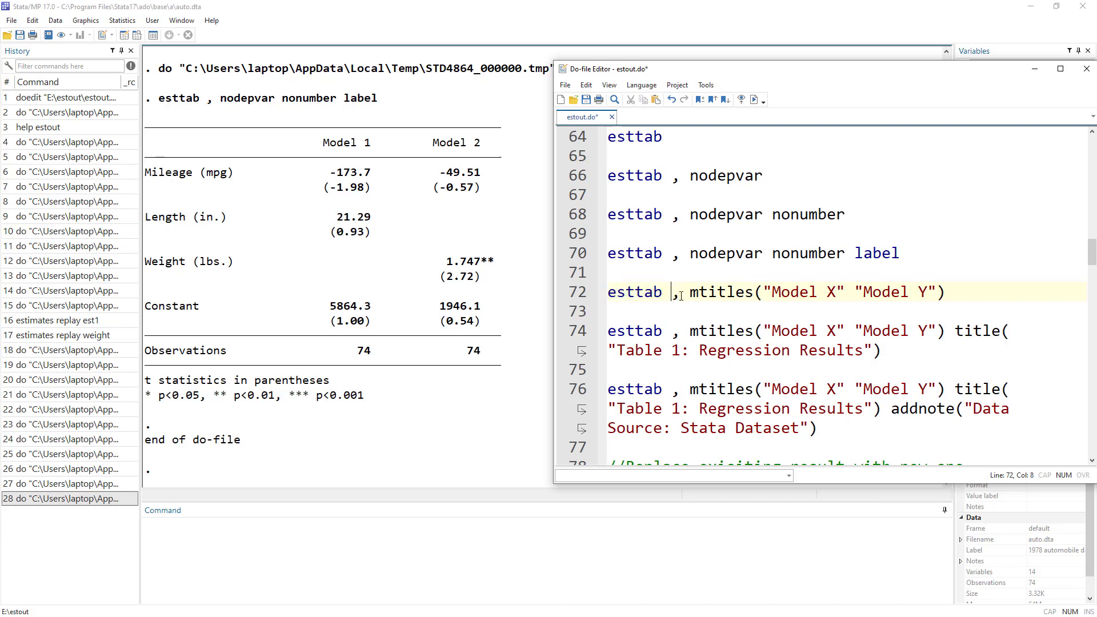
{"action": "double_click", "coordinate": [704, 293]}
{"action": "left_click_drag", "start_coordinate": [764, 293], "coordinate": [936, 287]}
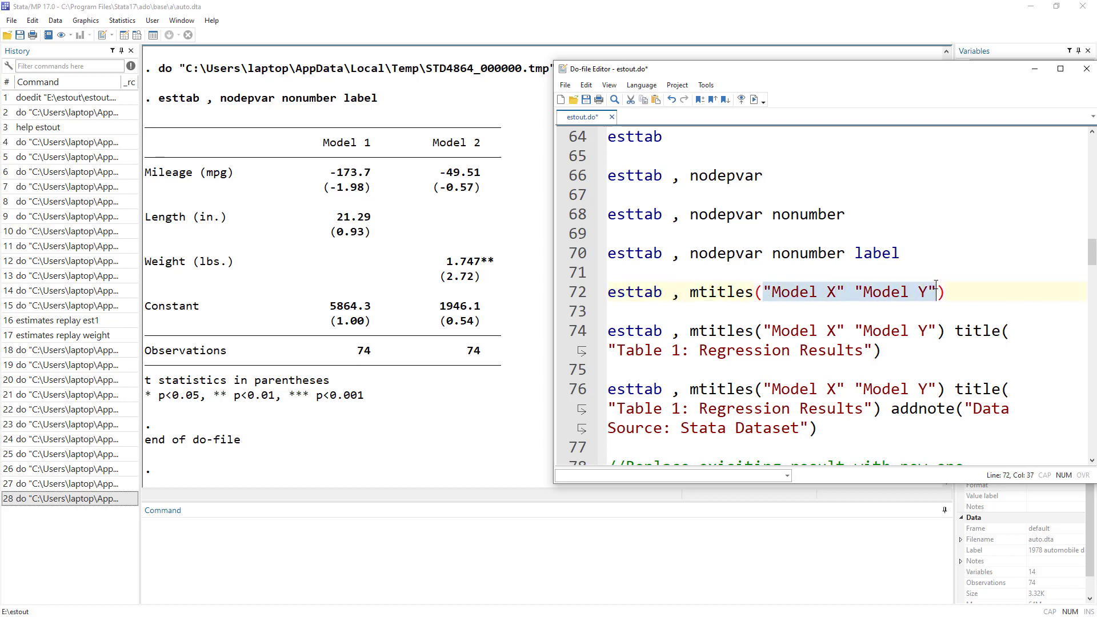
{"action": "left_click", "coordinate": [849, 291]}
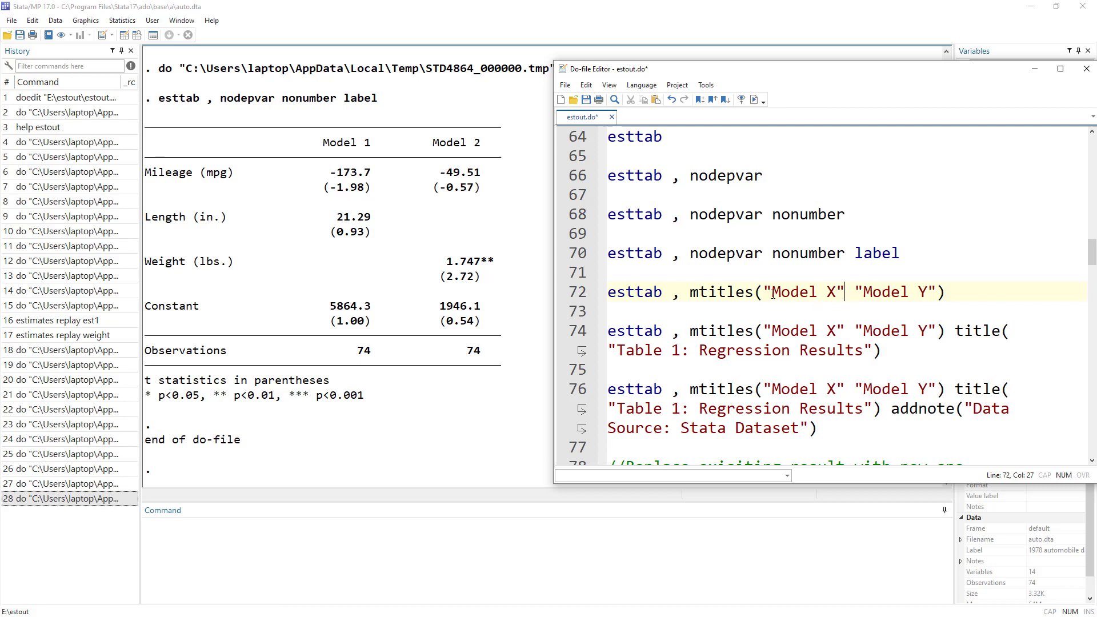
{"action": "mouse_move", "coordinate": [772, 294]}
{"action": "left_mouse_down"}
{"action": "mouse_move", "coordinate": [845, 291]}
{"action": "mouse_move", "coordinate": [764, 293]}
{"action": "left_mouse_up"}
{"action": "left_click", "coordinate": [573, 297]}
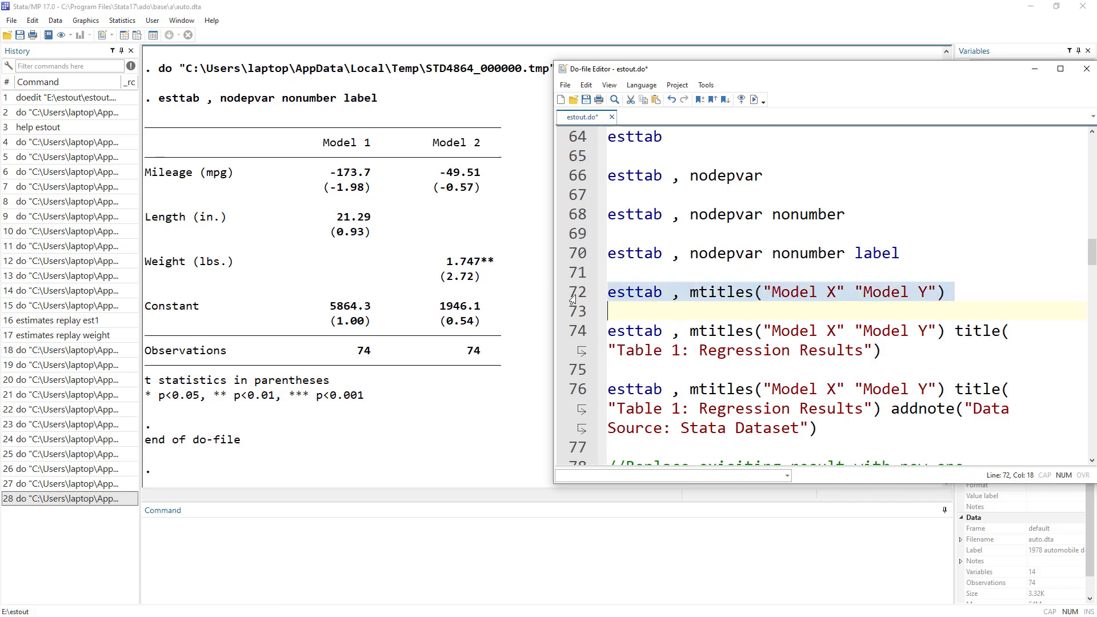
{"action": "left_click", "coordinate": [754, 99]}
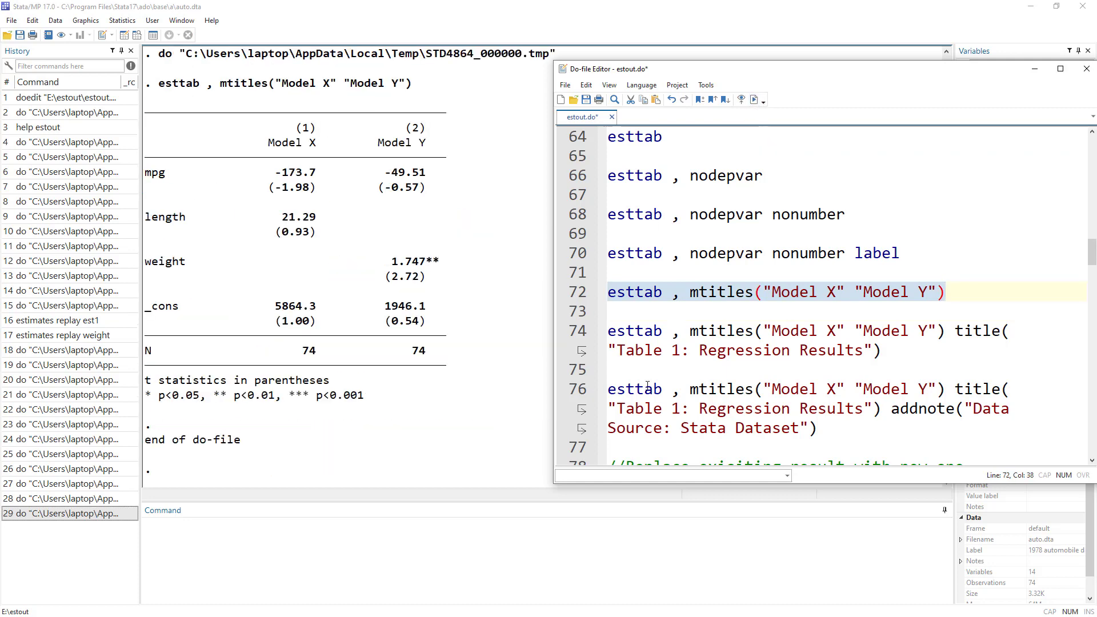
{"action": "double_click", "coordinate": [884, 253]}
{"action": "double_click", "coordinate": [722, 176]}
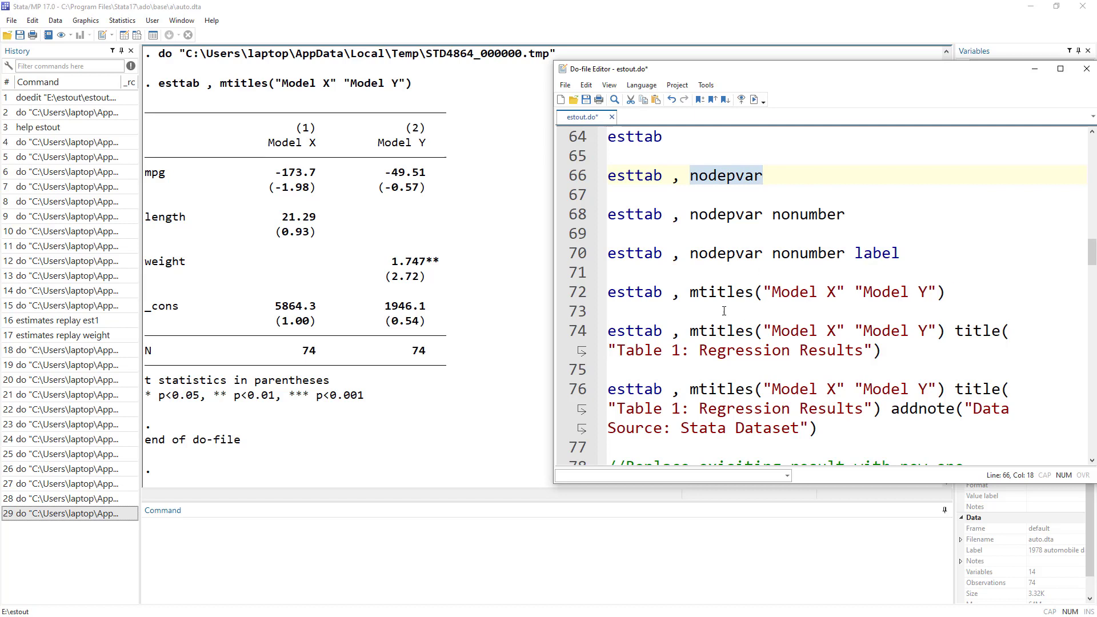
{"action": "left_click_drag", "start_coordinate": [691, 292], "coordinate": [756, 292]}
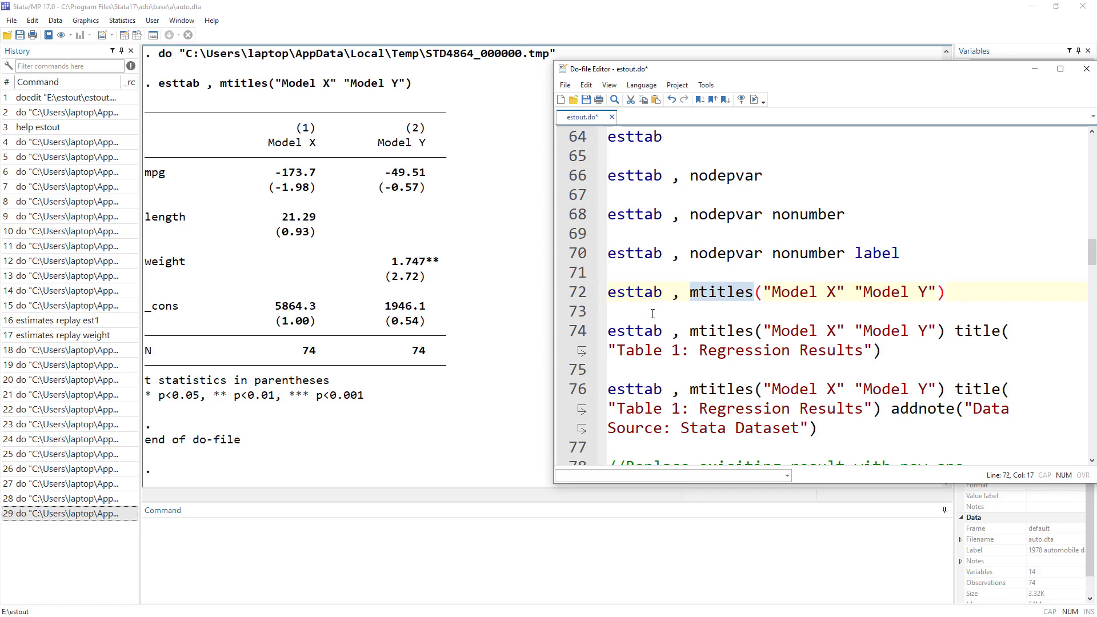
Tabulate the models under the title "Table 1: Regression Results" by running only the esttab command on line 74
{"action": "scroll", "coordinate": [653, 314], "scroll_direction": "down", "scroll_amount": 1}
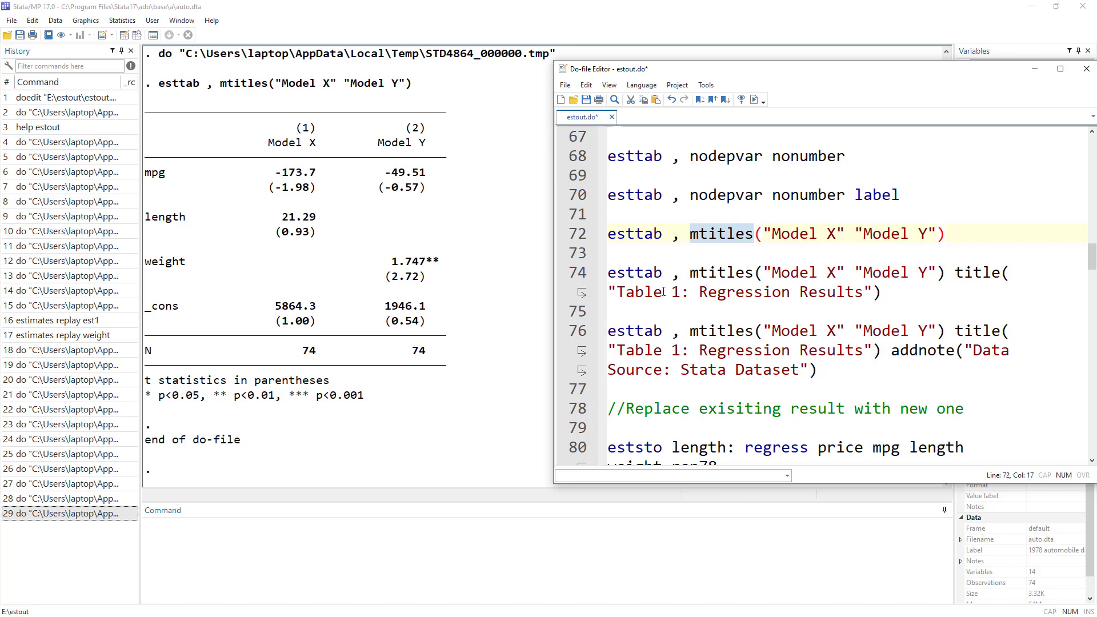
{"action": "left_click", "coordinate": [577, 275]}
{"action": "left_click", "coordinate": [754, 99]}
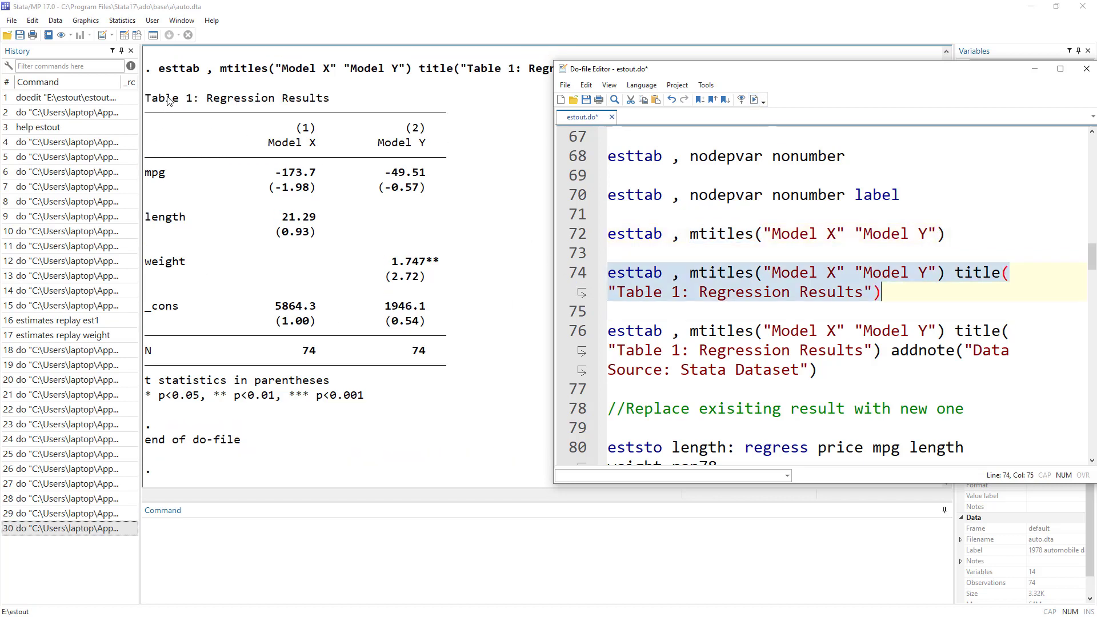
Insert using aaa.rtf before the comma of the esttab command on line 74
{"action": "left_click", "coordinate": [671, 274]}
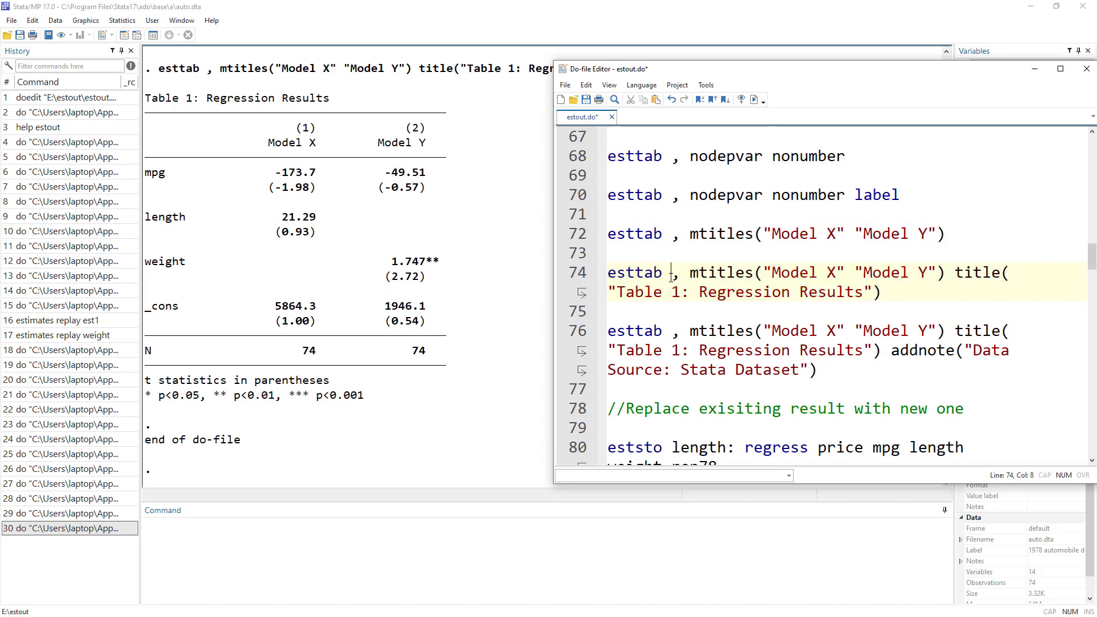
{"action": "type", "text": "using "}
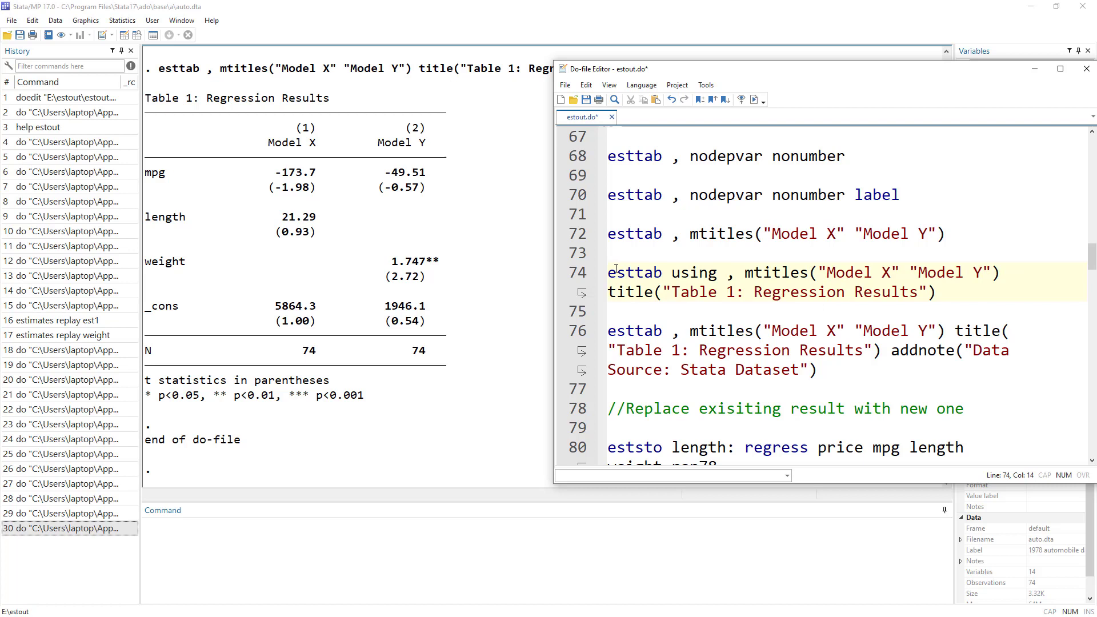
{"action": "type", "text": "resutl"}
{"action": "key", "text": "BackSpace"}
{"action": "key", "text": "BackSpace"}
{"action": "key", "text": "BackSpace"}
{"action": "key", "text": "BackSpace"}
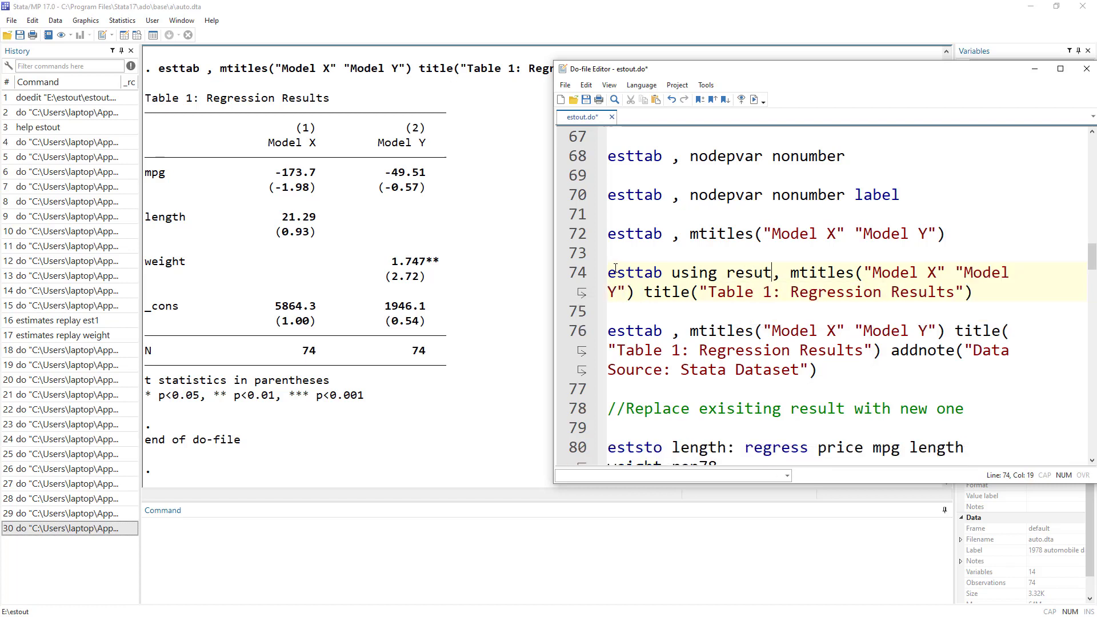
{"action": "key", "text": "BackSpace"}
{"action": "key", "text": "BackSpace"}
{"action": "type", "text": "ex"}
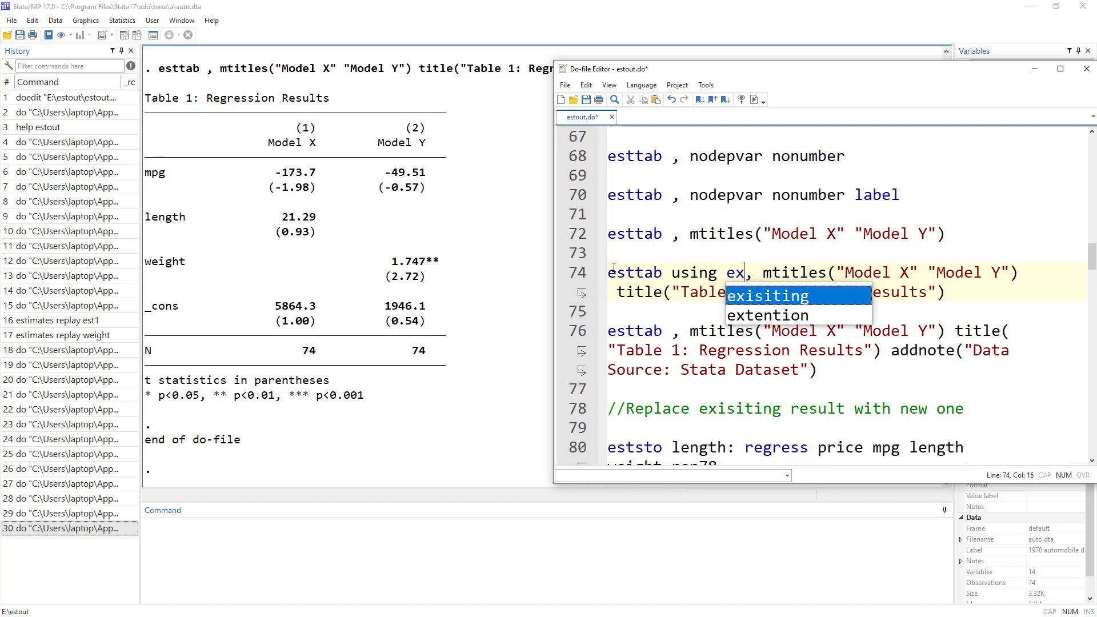
{"action": "key", "text": "BackSpace"}
{"action": "key", "text": "BackSpace"}
{"action": "type", "text": "aaa"}
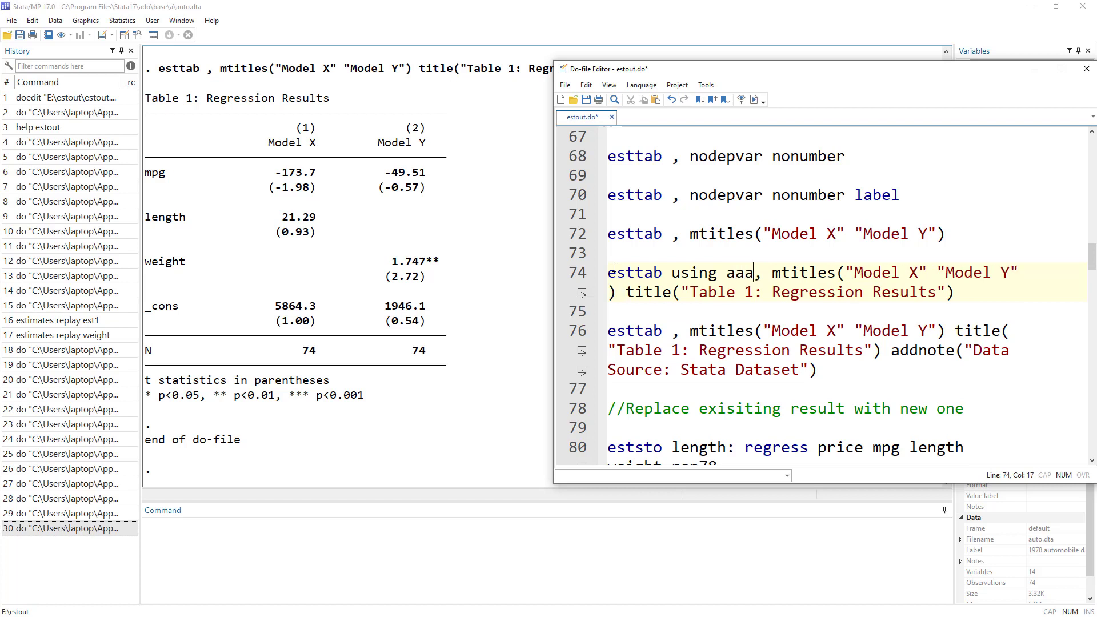
{"action": "type", "text": ".rtf"}
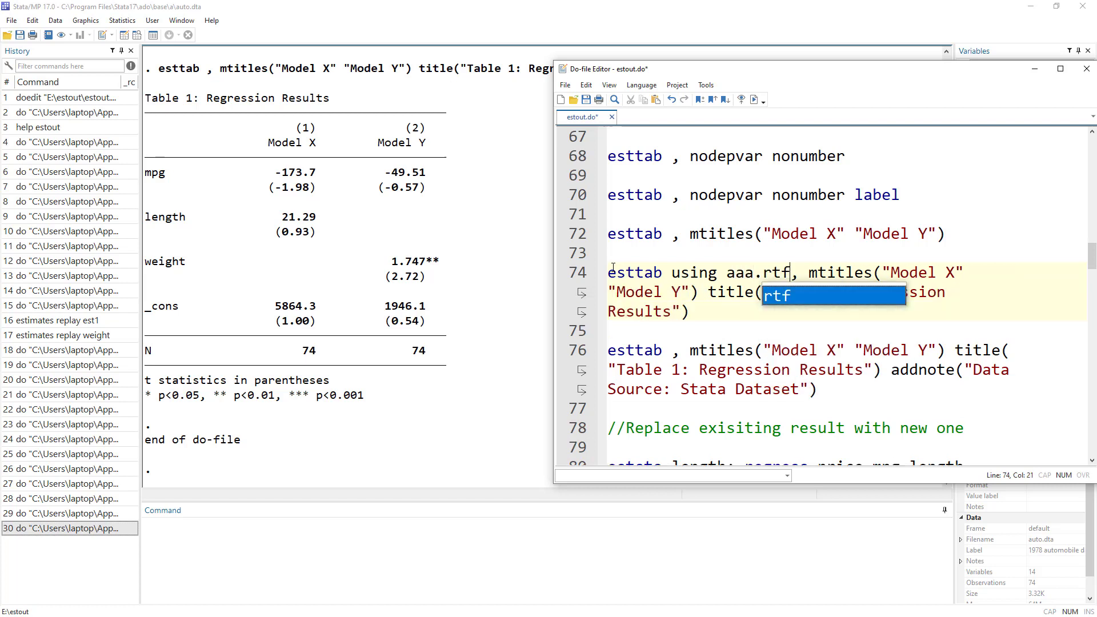
Run only the edited command on line 74 and open the exported aaa.rtf file in Word
{"action": "left_click", "coordinate": [564, 273]}
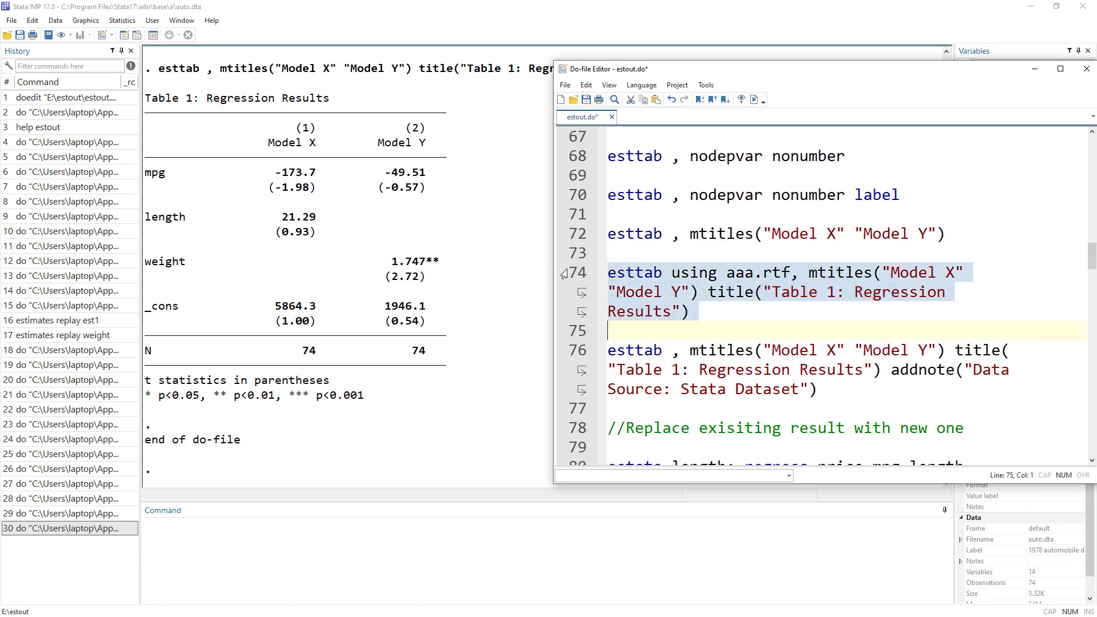
{"action": "left_click", "coordinate": [753, 100]}
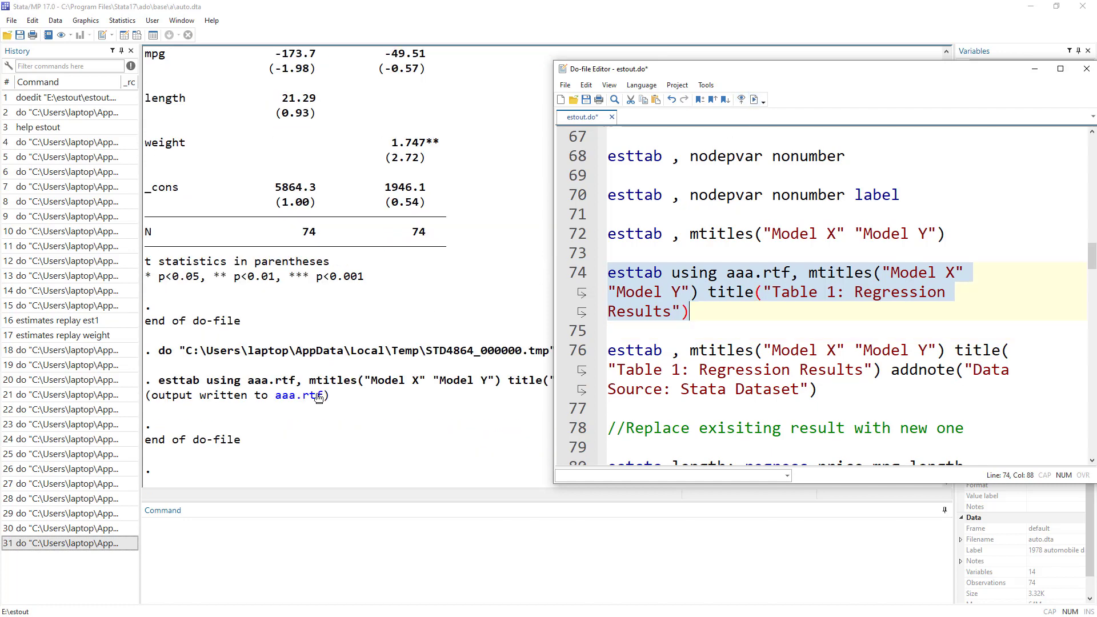
{"action": "left_click", "coordinate": [312, 405]}
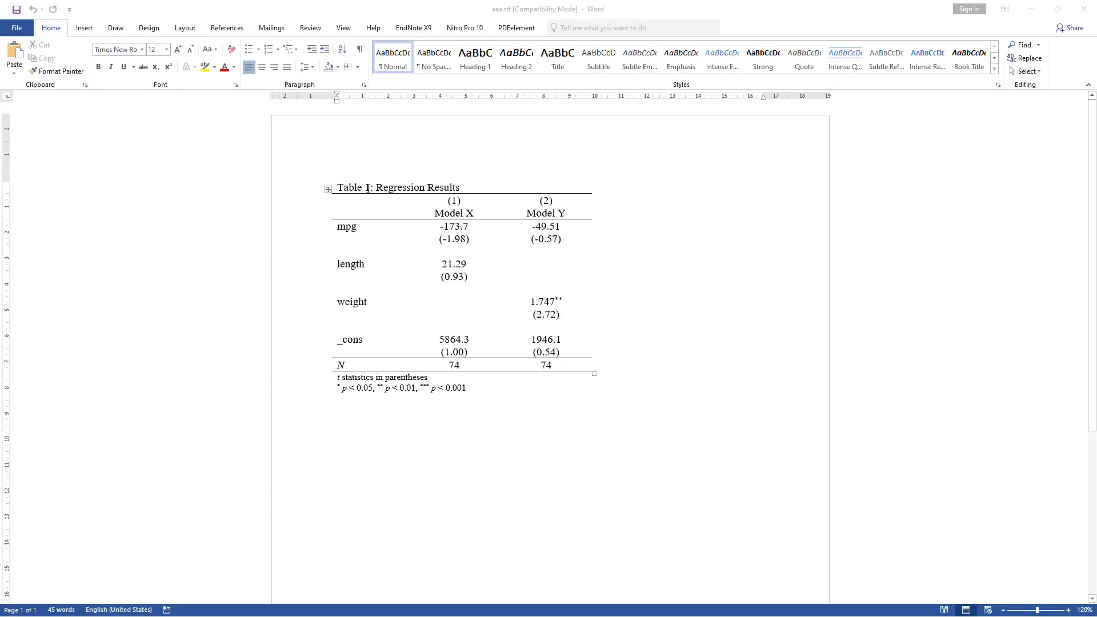
Check the title and model headings of the exported table, close Word and return to Stata
{"action": "left_click_drag", "start_coordinate": [367, 188], "coordinate": [566, 215]}
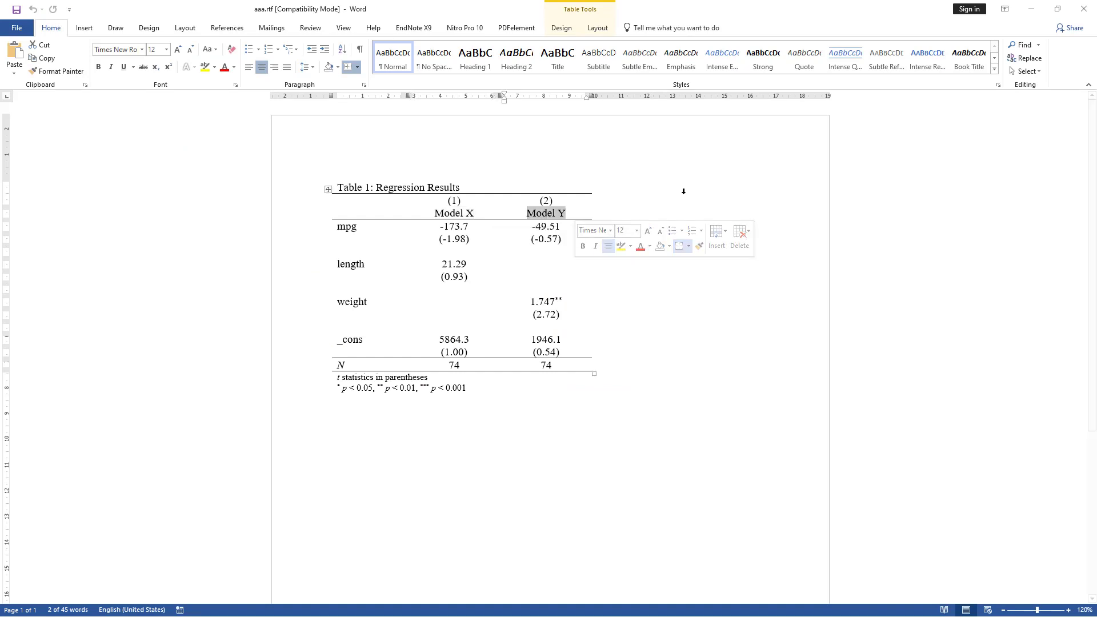
{"action": "left_click", "coordinate": [1084, 9]}
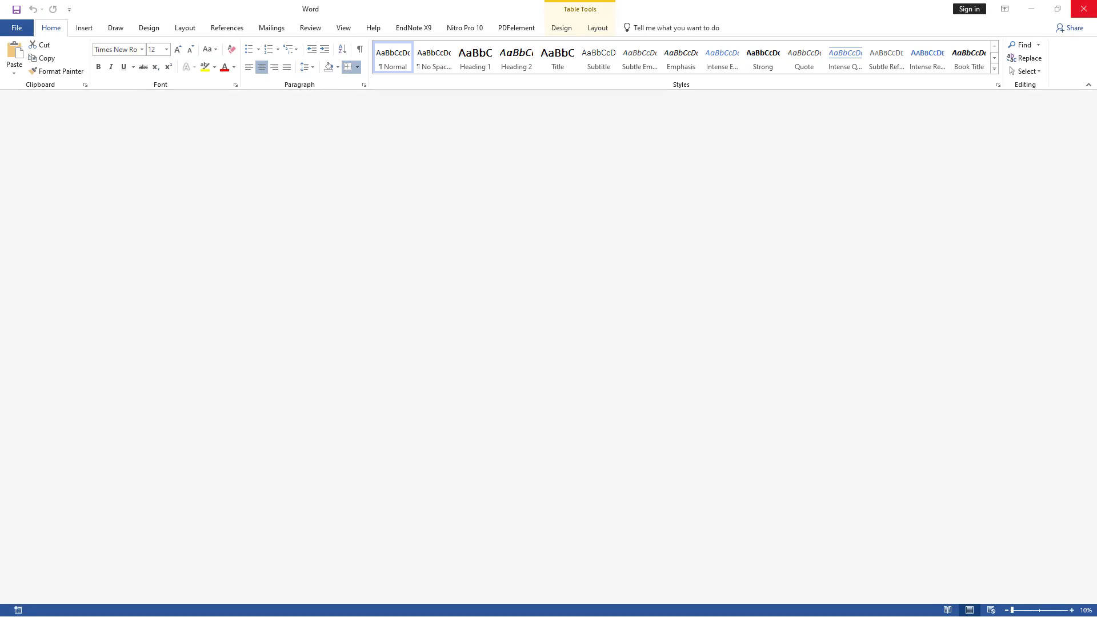
{"action": "left_click", "coordinate": [1084, 8]}
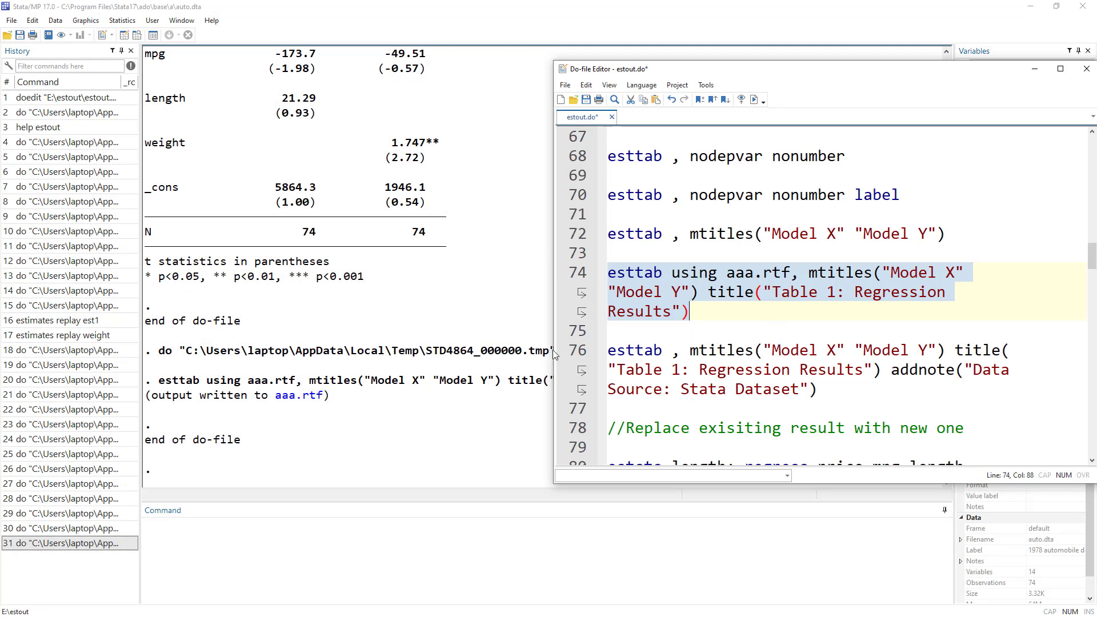
Add the note "Data Source: Stata Dataset" beneath the titled table by running only the esttab command on line 76
{"action": "left_click", "coordinate": [572, 358]}
{"action": "left_click", "coordinate": [754, 100]}
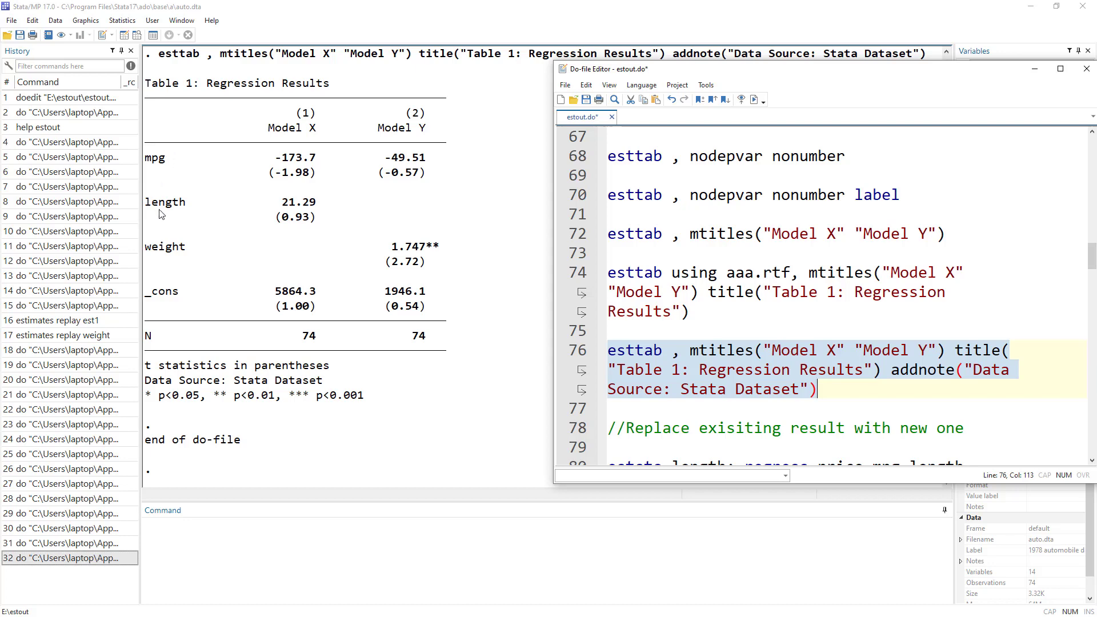
Compare the result name length in the eststo command on line 80 with the Model X column of the output table
{"action": "scroll", "coordinate": [835, 388], "scroll_direction": "down", "scroll_amount": 2}
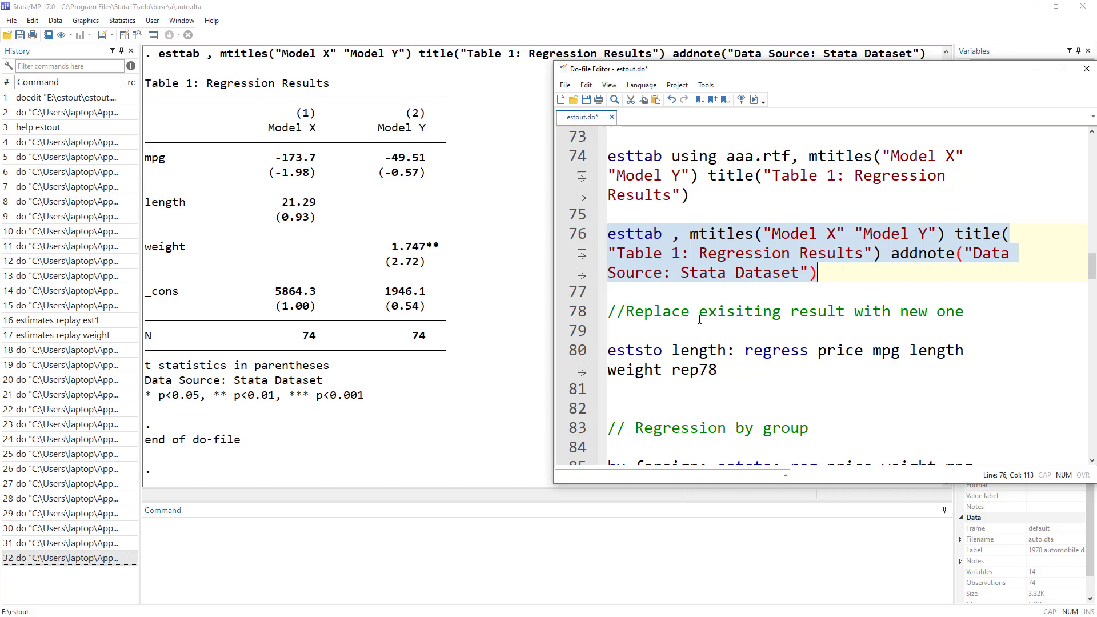
{"action": "scroll", "coordinate": [707, 321], "scroll_direction": "down", "scroll_amount": 1}
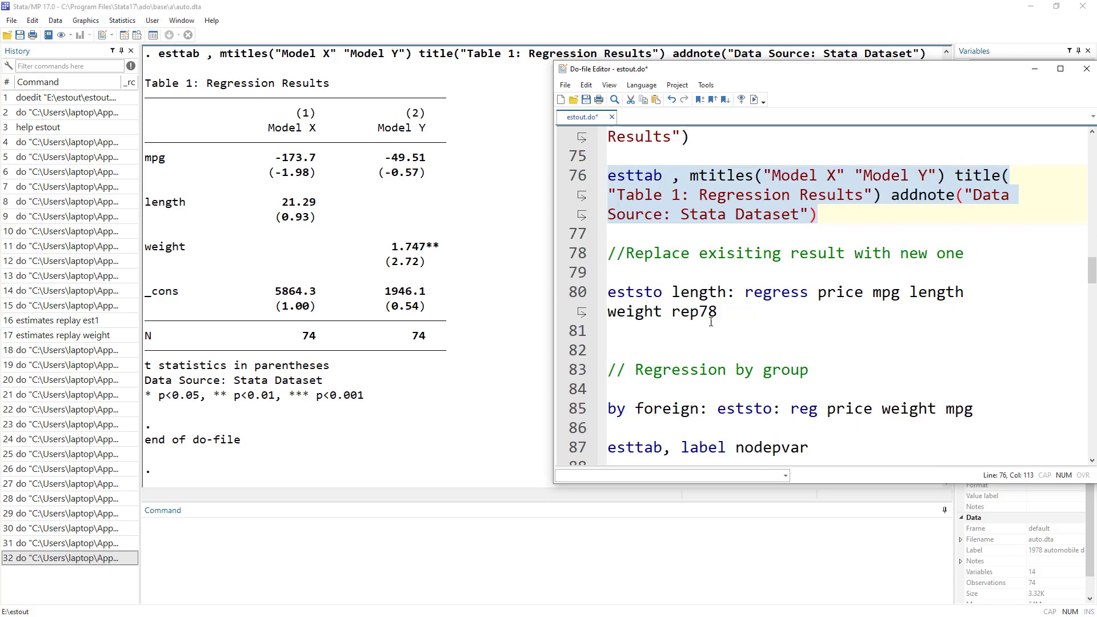
{"action": "double_click", "coordinate": [634, 292]}
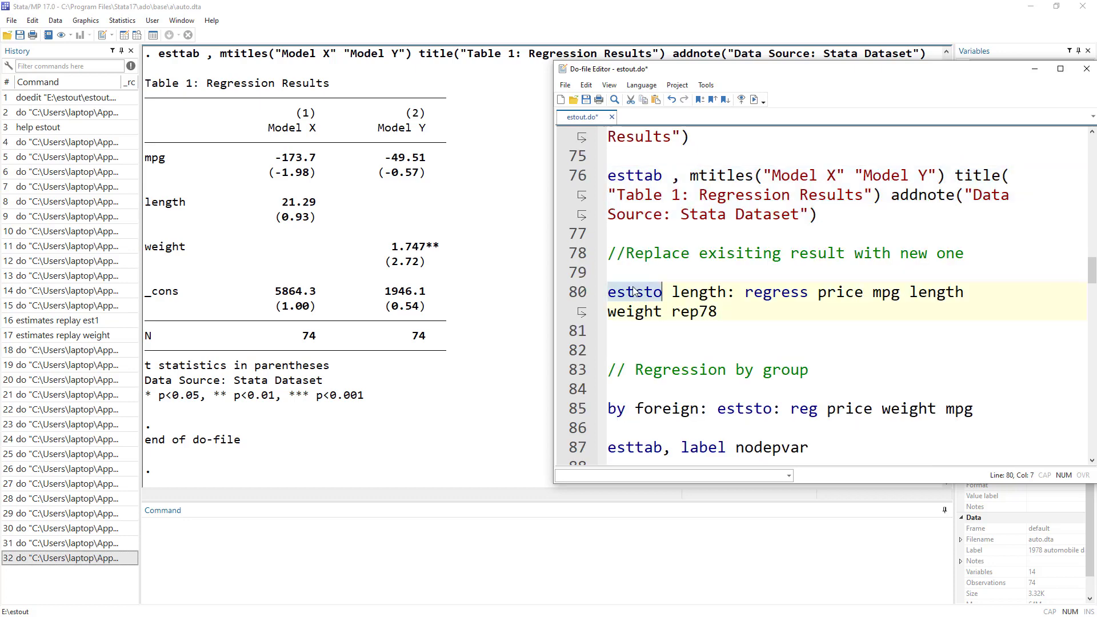
{"action": "double_click", "coordinate": [685, 292]}
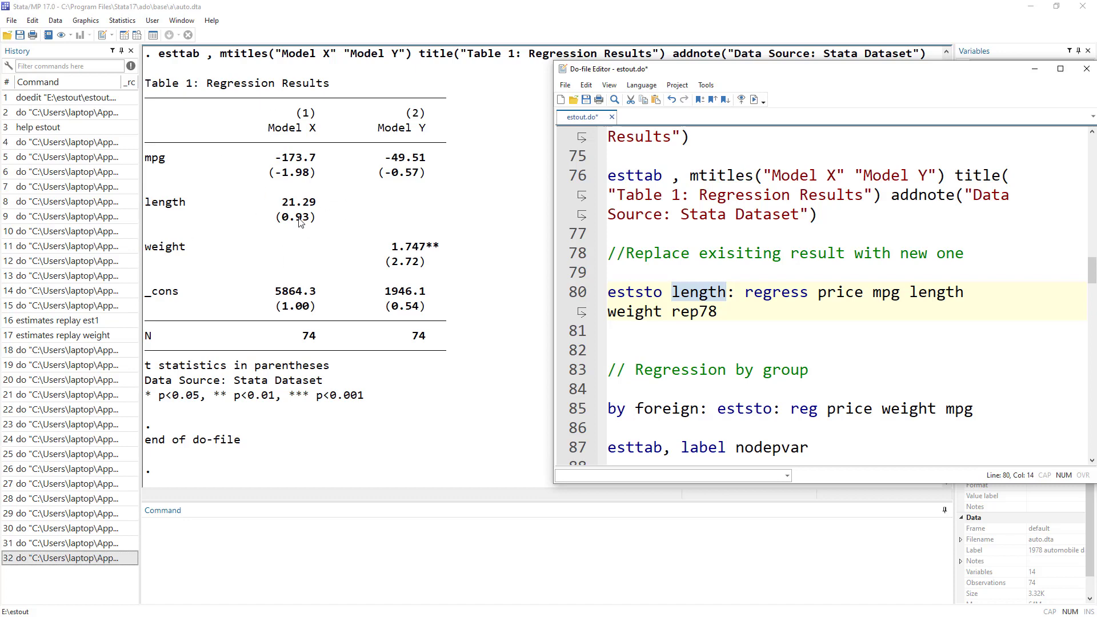
{"action": "left_click_drag", "start_coordinate": [277, 148], "coordinate": [316, 307]}
{"action": "left_click_drag", "start_coordinate": [263, 126], "coordinate": [326, 128]}
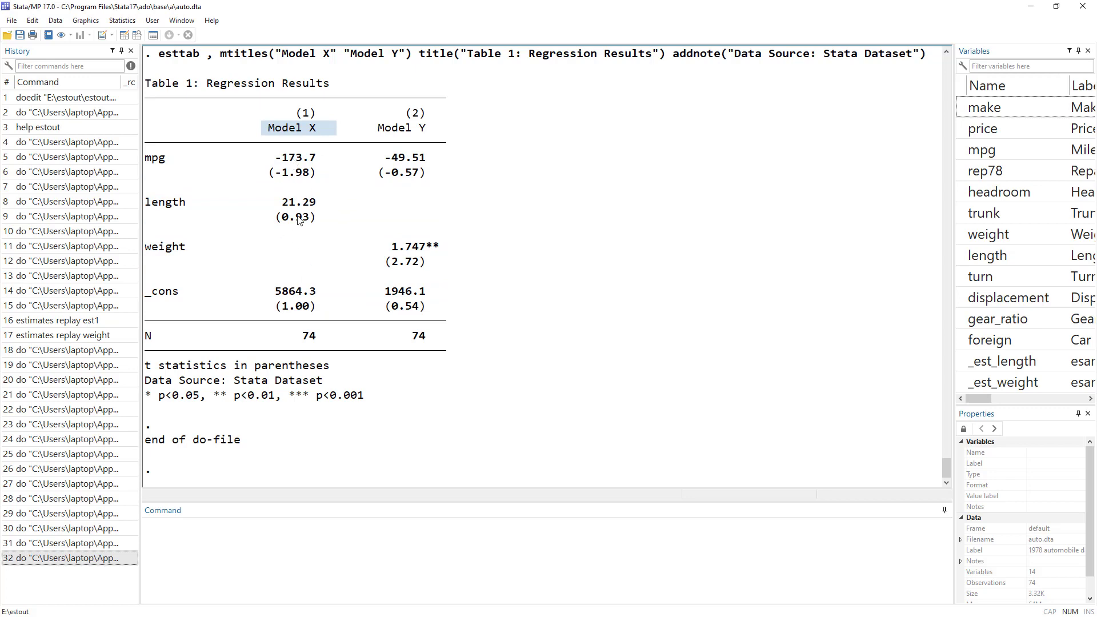
{"action": "left_click_drag", "start_coordinate": [147, 204], "coordinate": [307, 206]}
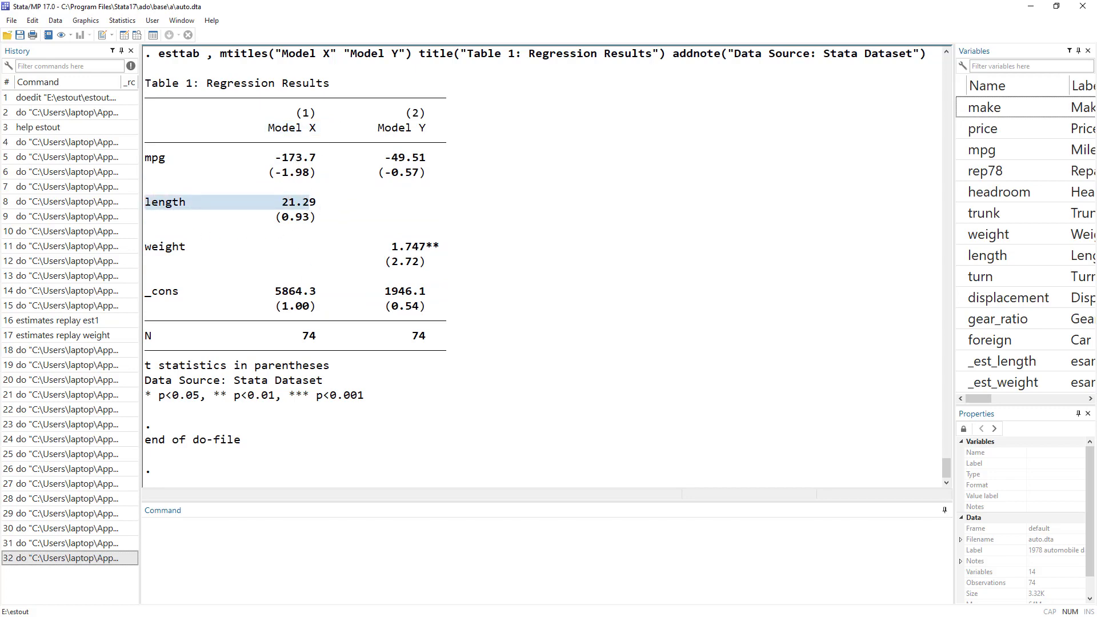
{"action": "key", "text": "alt+Tab"}
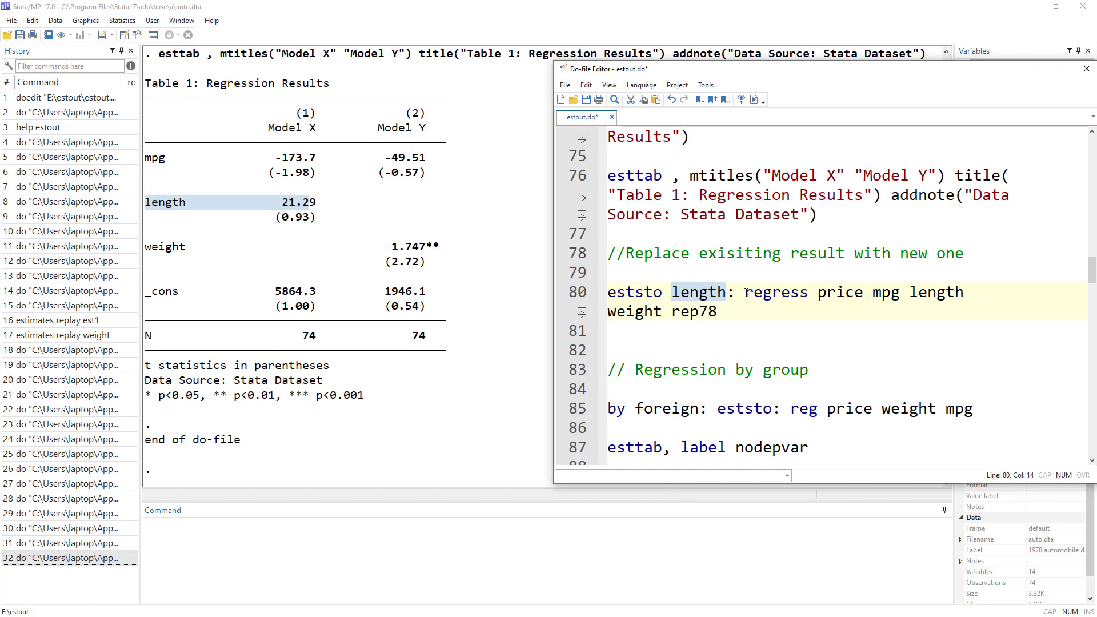
Run only line 80 to replace the stored length results with a regression of price on mpg, length, weight and rep78
{"action": "left_click_drag", "start_coordinate": [745, 292], "coordinate": [771, 309]}
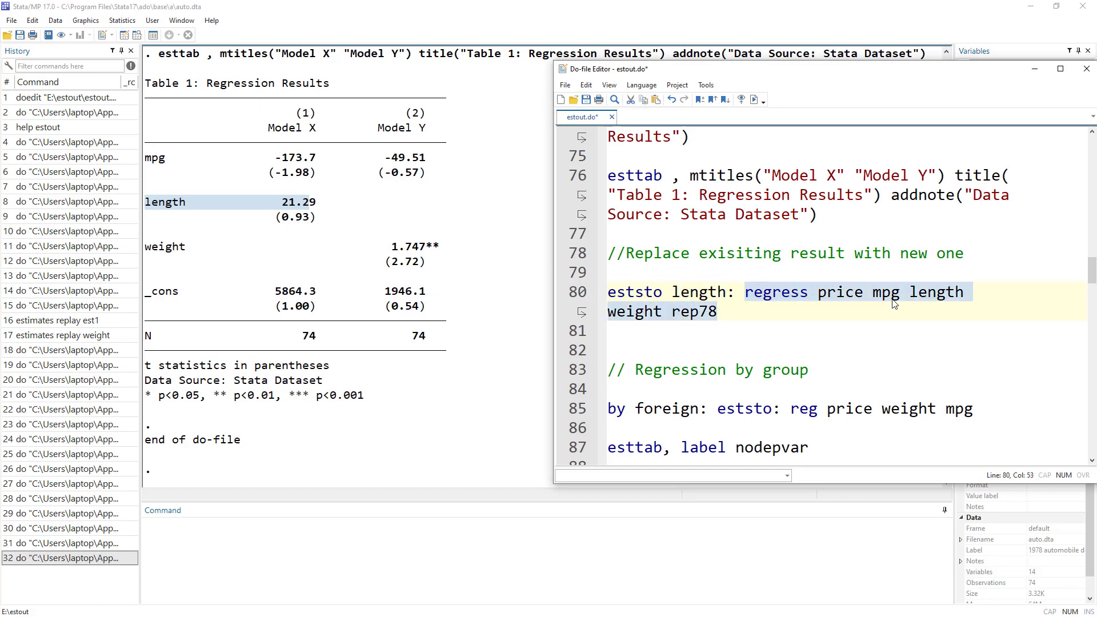
{"action": "left_click", "coordinate": [703, 314]}
{"action": "double_click", "coordinate": [702, 316]}
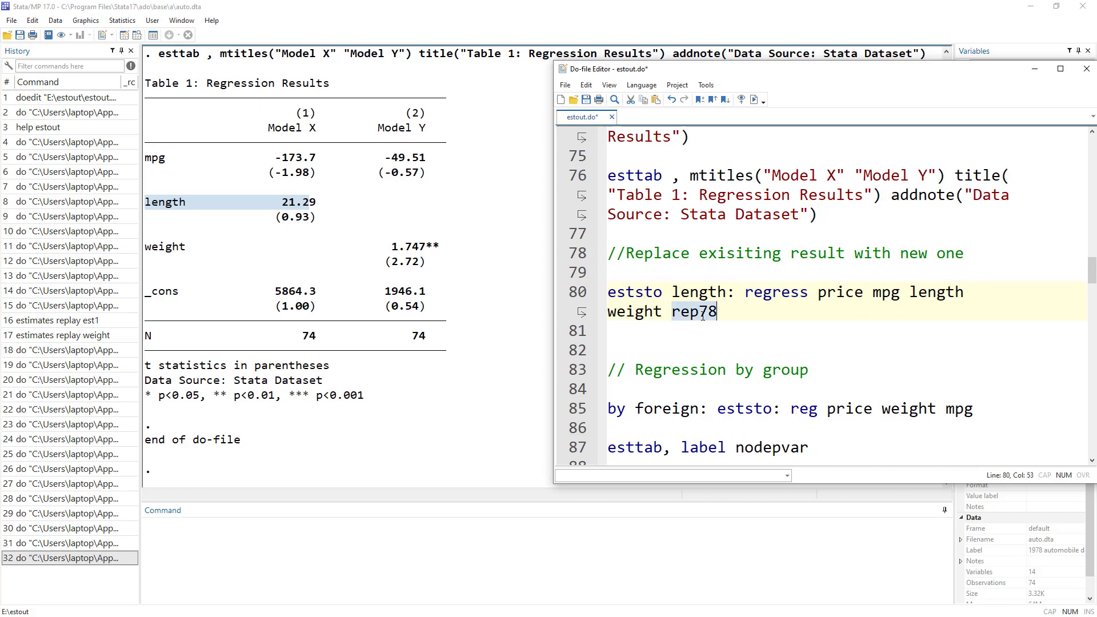
{"action": "double_click", "coordinate": [696, 293]}
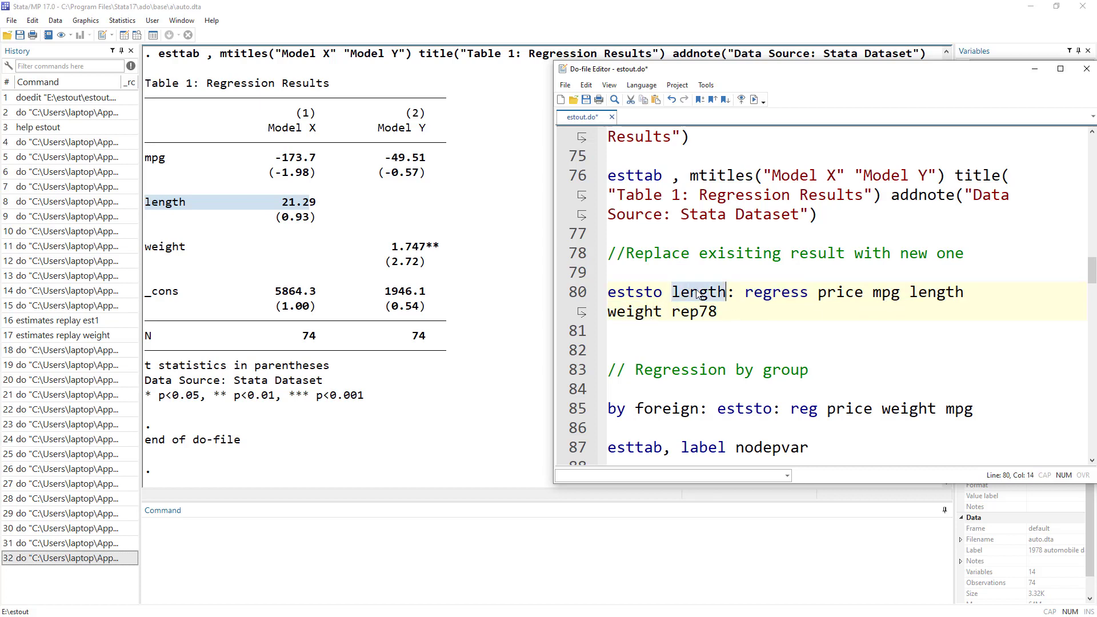
{"action": "left_click_drag", "start_coordinate": [608, 292], "coordinate": [718, 312]}
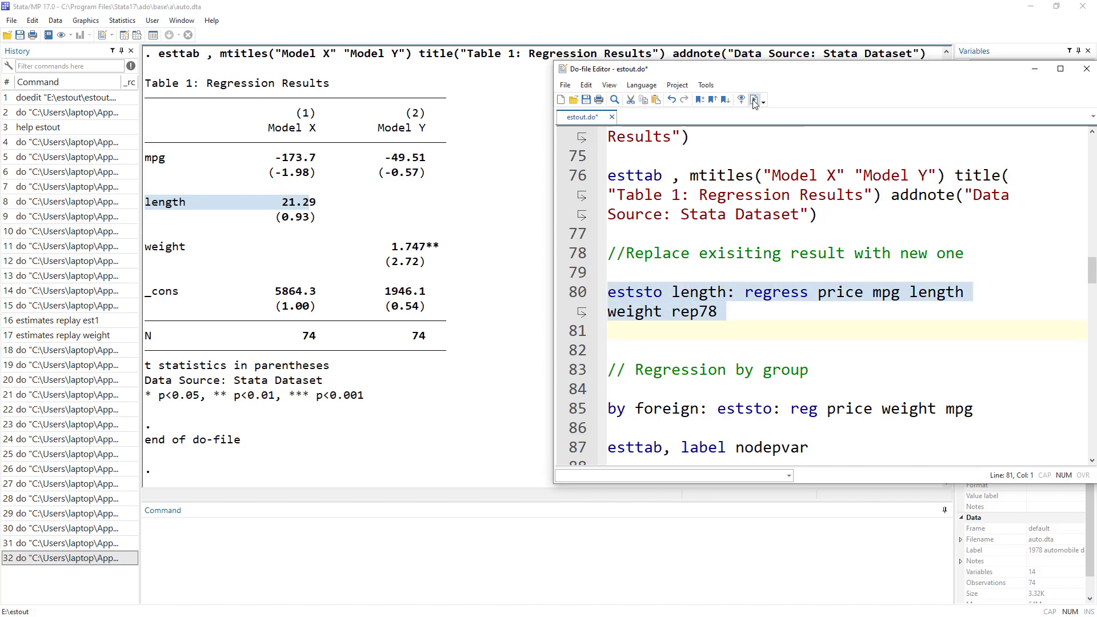
{"action": "left_click", "coordinate": [755, 99]}
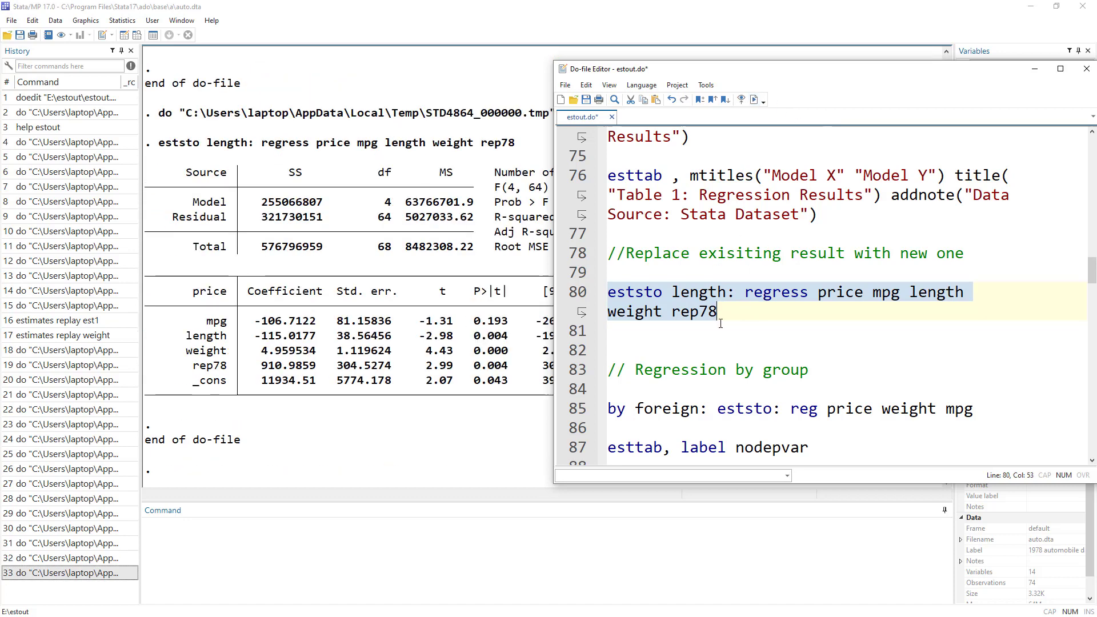
Add an esttab command on line 82, run only that line and check the table against the regression output and line 80
{"action": "left_click", "coordinate": [678, 346]}
{"action": "type", "text": "esttab"}
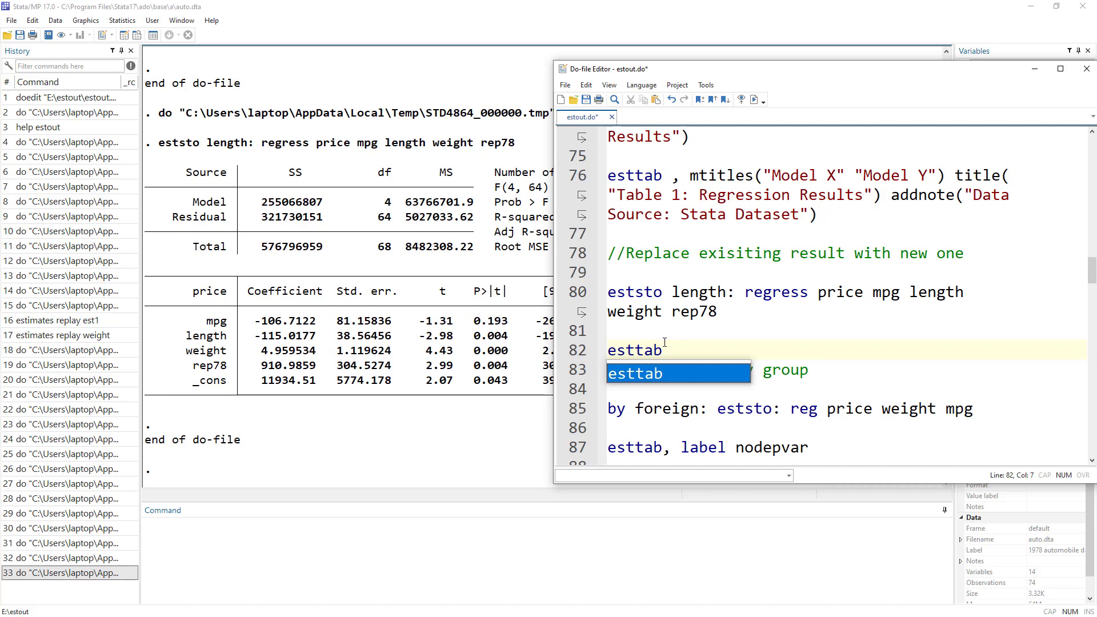
{"action": "double_click", "coordinate": [633, 345]}
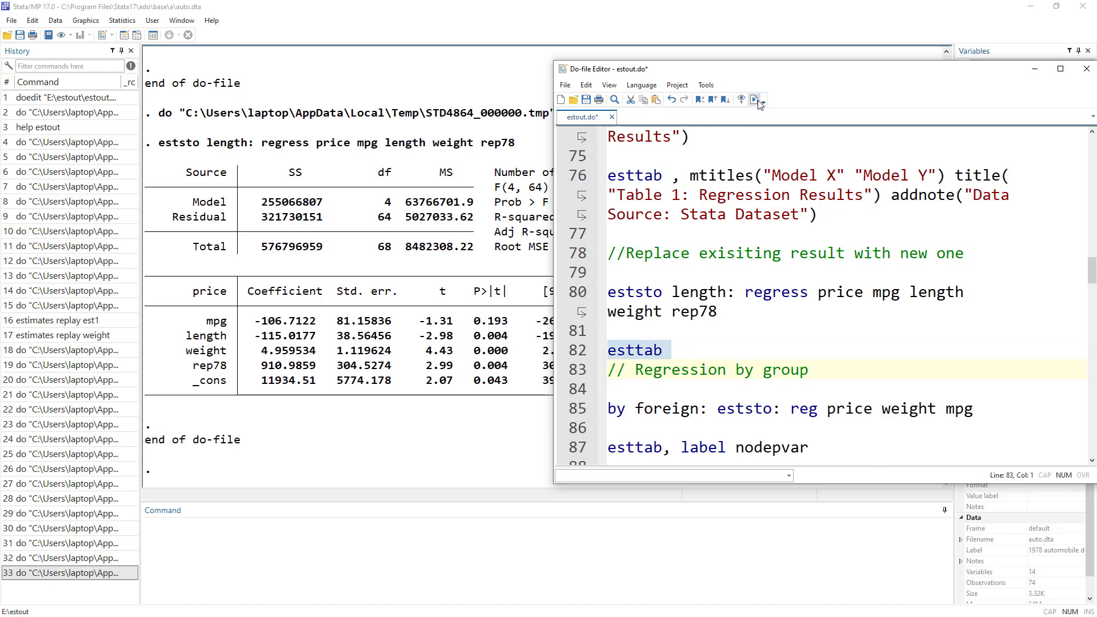
{"action": "left_click", "coordinate": [754, 99]}
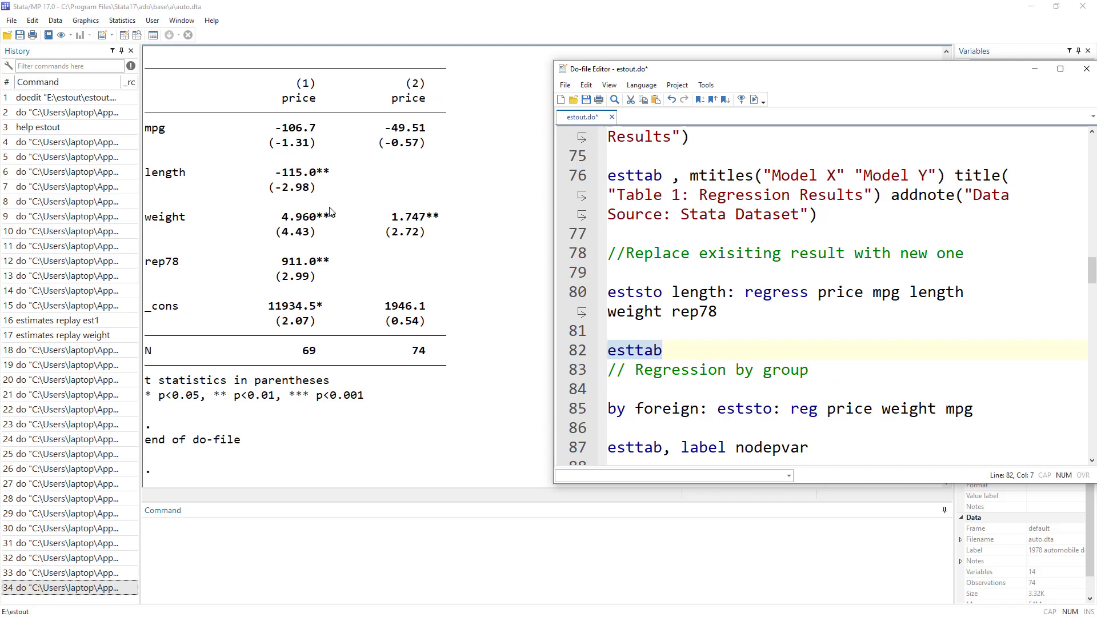
{"action": "scroll", "coordinate": [303, 223], "scroll_direction": "up", "scroll_amount": 2}
{"action": "scroll", "coordinate": [297, 272], "scroll_direction": "up", "scroll_amount": 4}
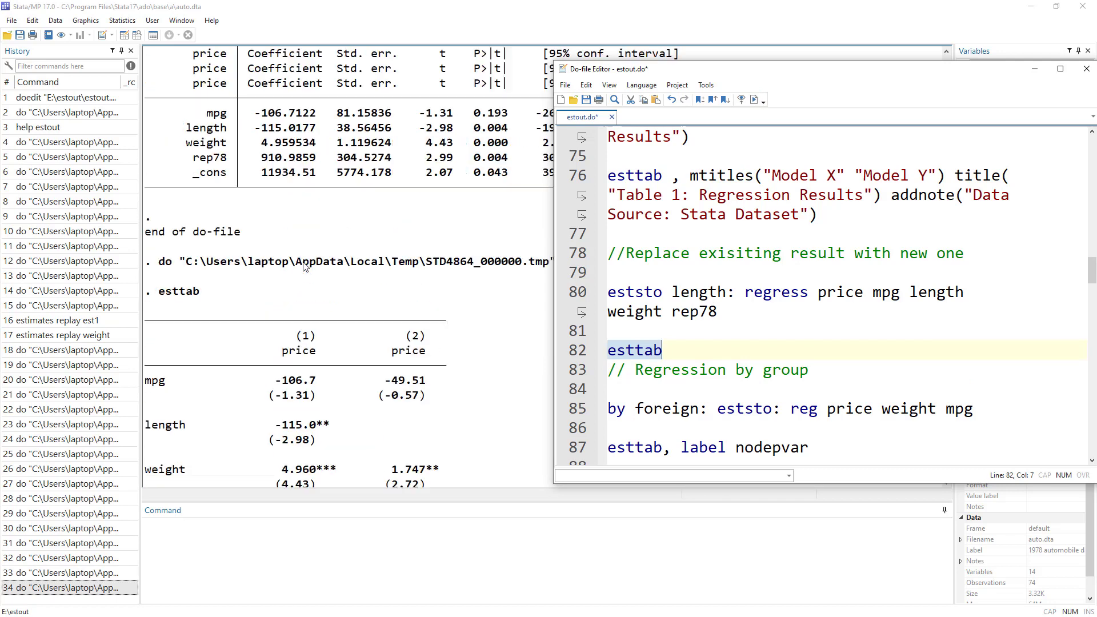
{"action": "scroll", "coordinate": [314, 274], "scroll_direction": "up", "scroll_amount": 11}
{"action": "scroll", "coordinate": [296, 246], "scroll_direction": "down", "scroll_amount": 10}
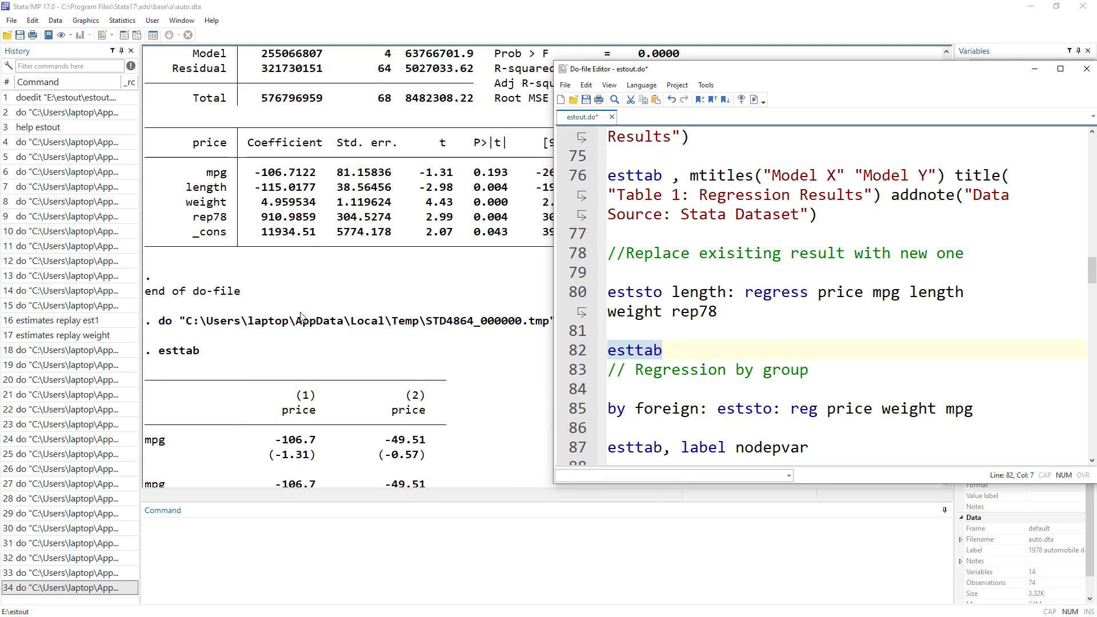
{"action": "scroll", "coordinate": [301, 316], "scroll_direction": "down", "scroll_amount": 7}
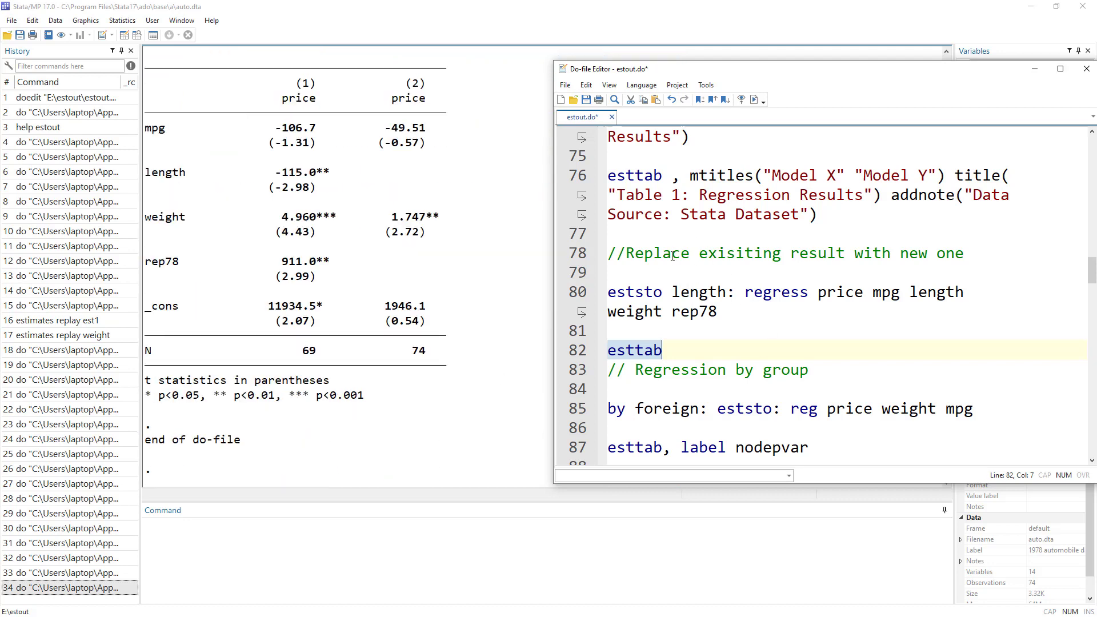
{"action": "double_click", "coordinate": [688, 294]}
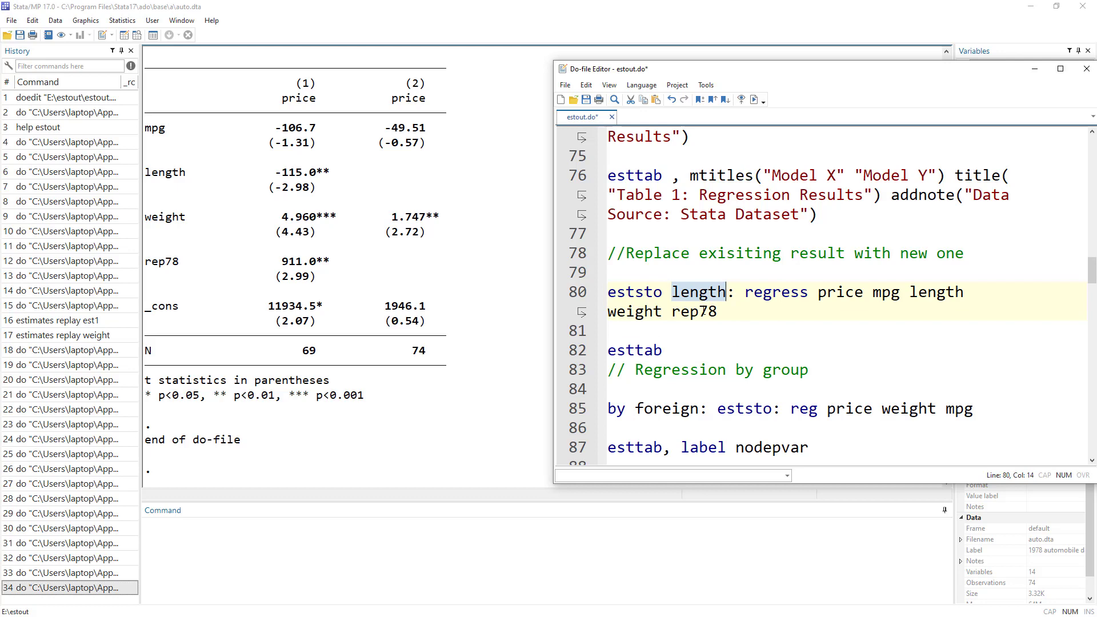
Inspect the foreign variable in the Data Editor as the grouping variable and return to the do-file
{"action": "scroll", "coordinate": [717, 349], "scroll_direction": "down", "scroll_amount": 2}
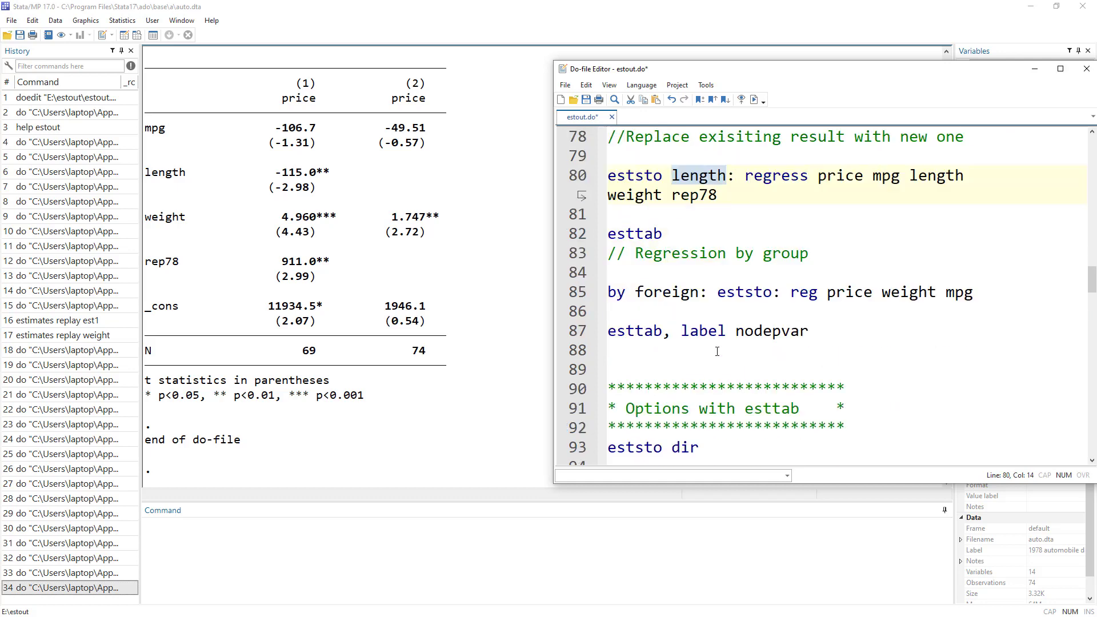
{"action": "left_click_drag", "start_coordinate": [686, 263], "coordinate": [810, 256]}
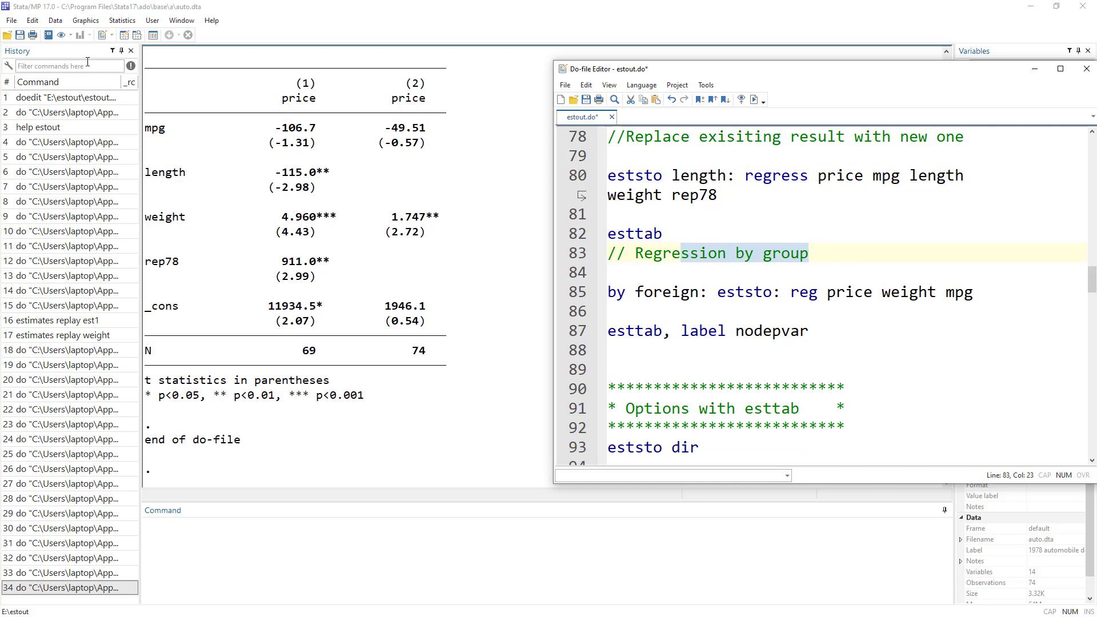
{"action": "left_click", "coordinate": [122, 36]}
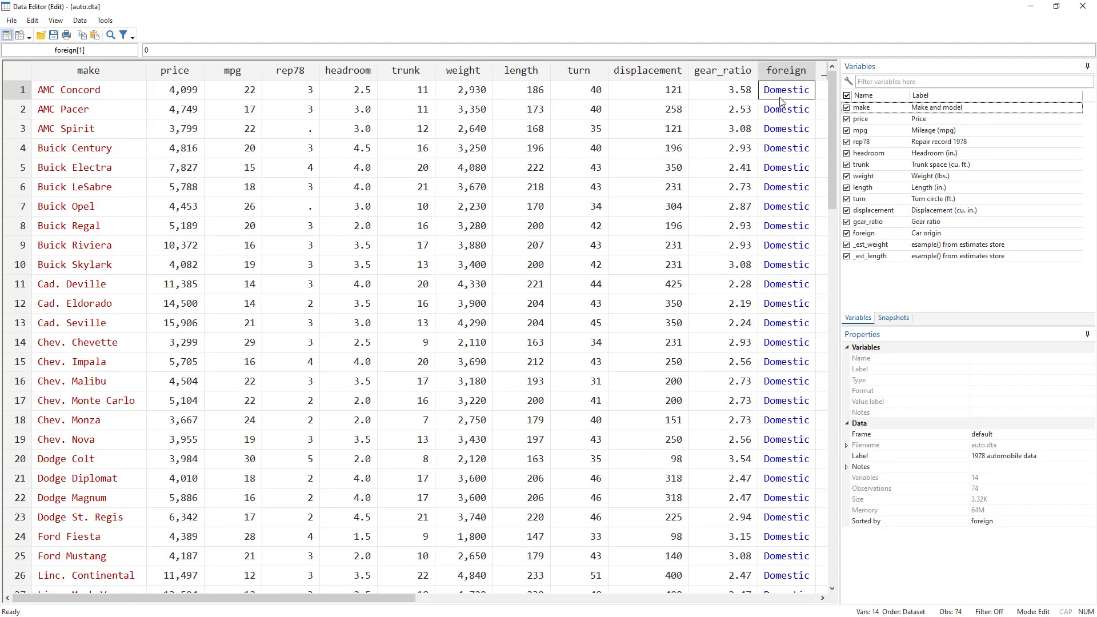
{"action": "left_click", "coordinate": [789, 71]}
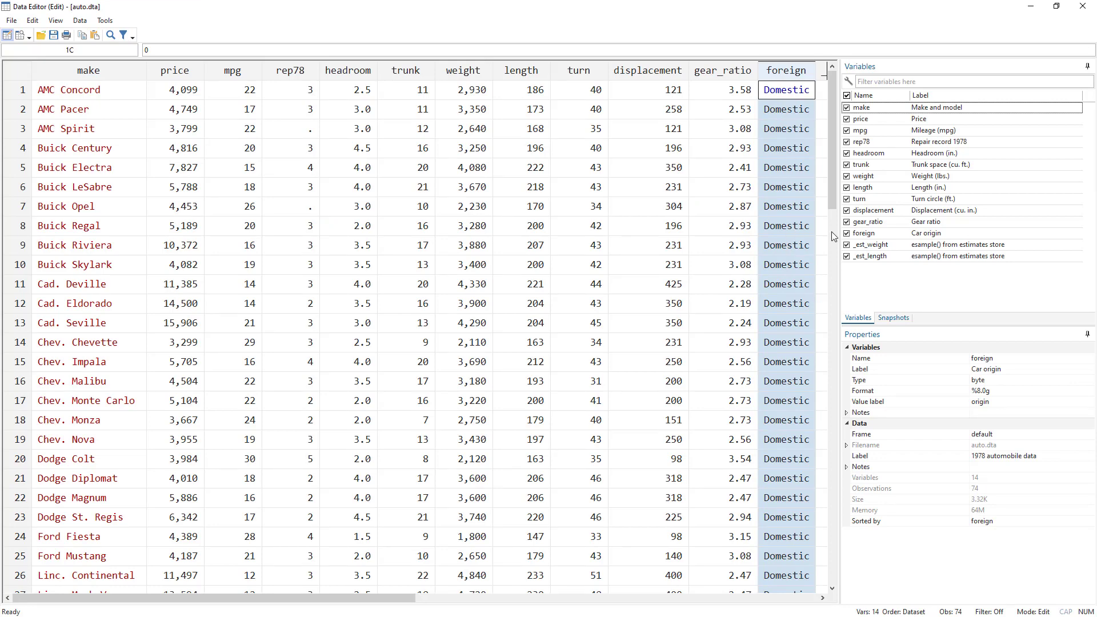
{"action": "left_click", "coordinate": [1033, 8]}
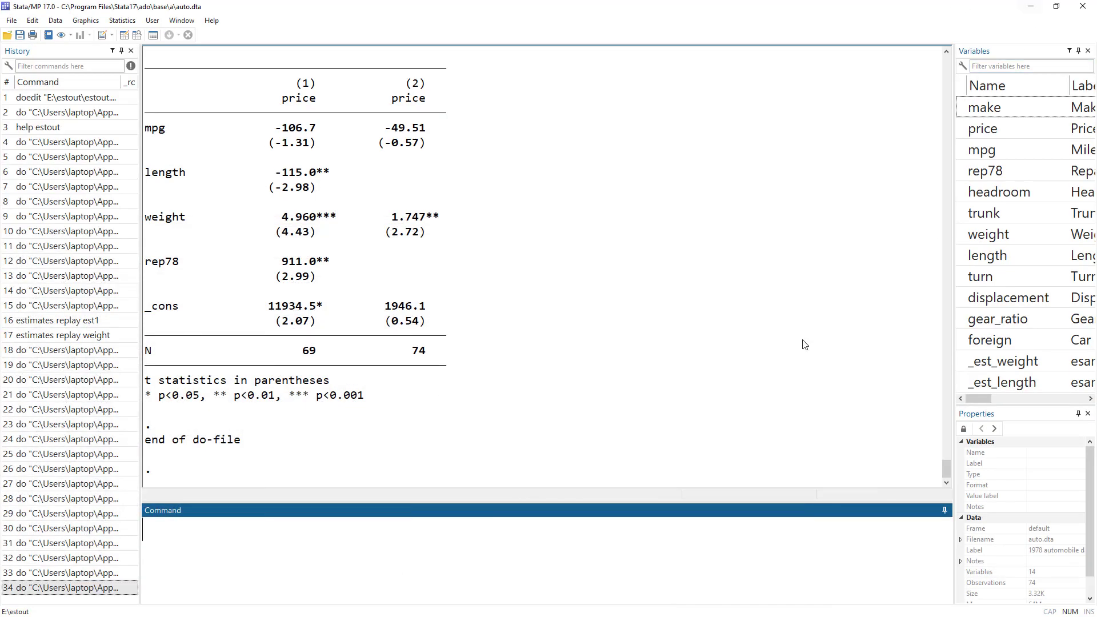
{"action": "key", "text": "alt+Tab"}
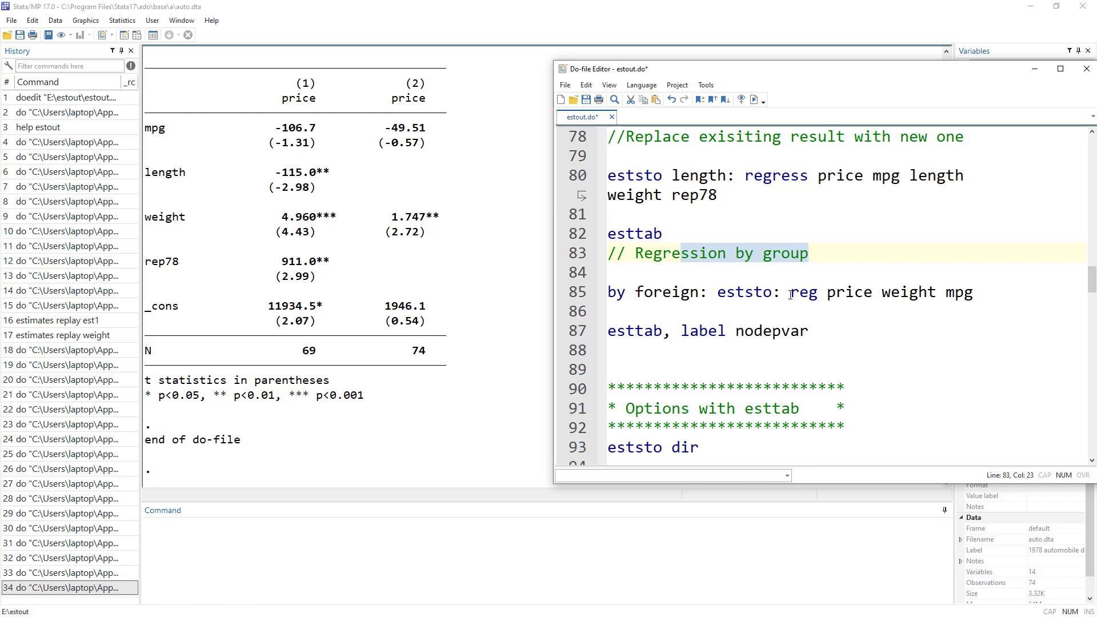
Examine the by foreign and eststo prefixes of the group regression command on line 85
{"action": "left_click", "coordinate": [571, 297]}
{"action": "left_click_drag", "start_coordinate": [699, 292], "coordinate": [603, 295]}
{"action": "double_click", "coordinate": [667, 294]}
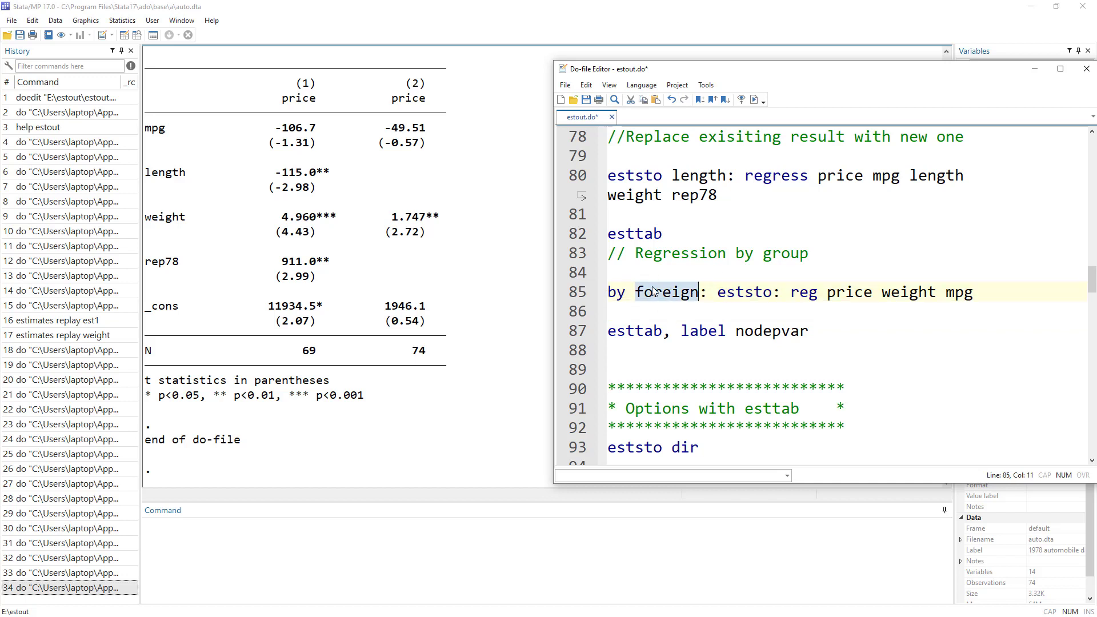
{"action": "left_click", "coordinate": [705, 293]}
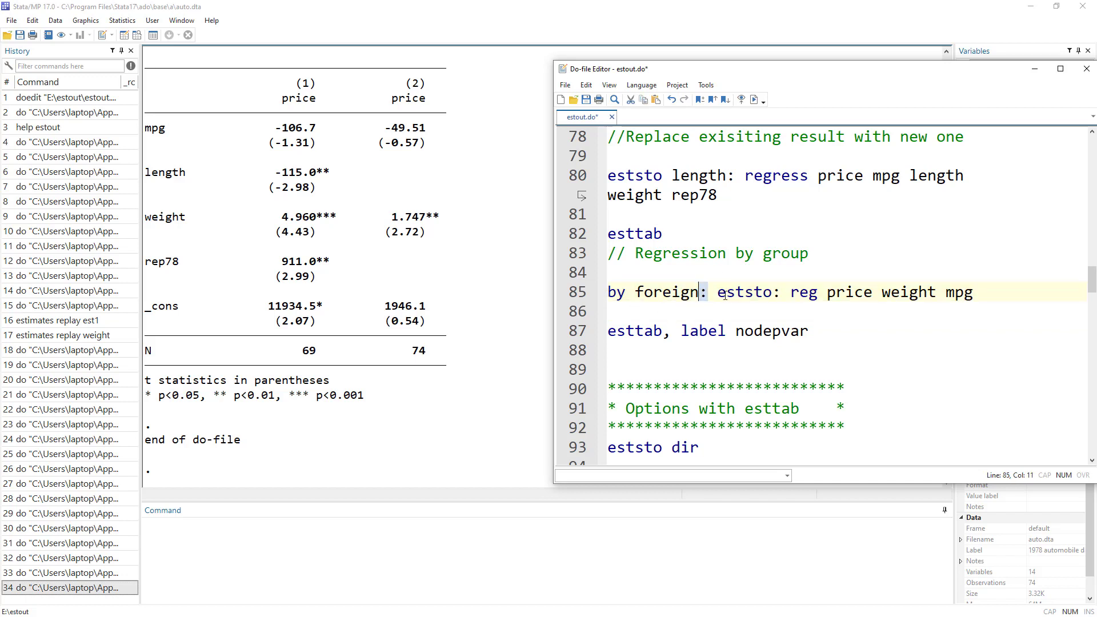
{"action": "left_click_drag", "start_coordinate": [716, 294], "coordinate": [780, 296]}
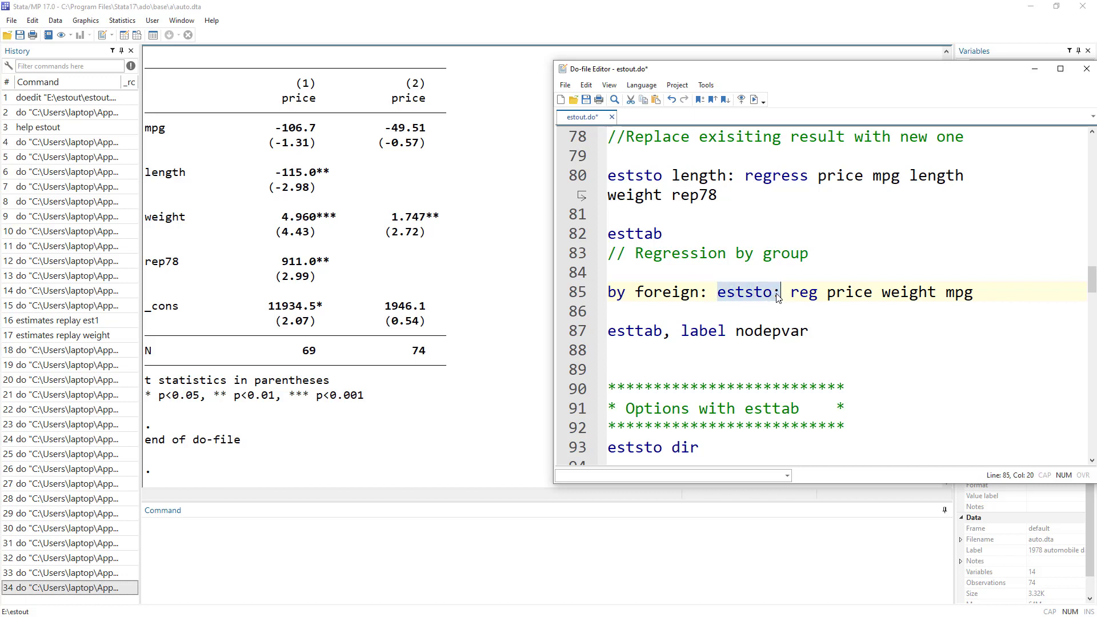
{"action": "left_click", "coordinate": [776, 293]}
{"action": "type", "text": ","}
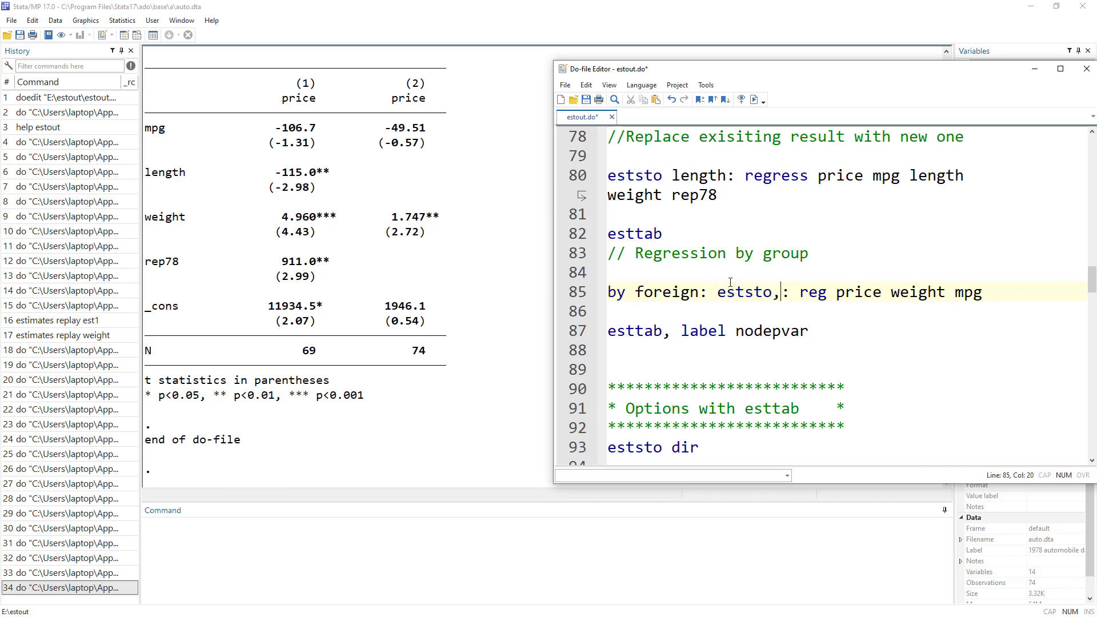
{"action": "key", "text": "BackSpace"}
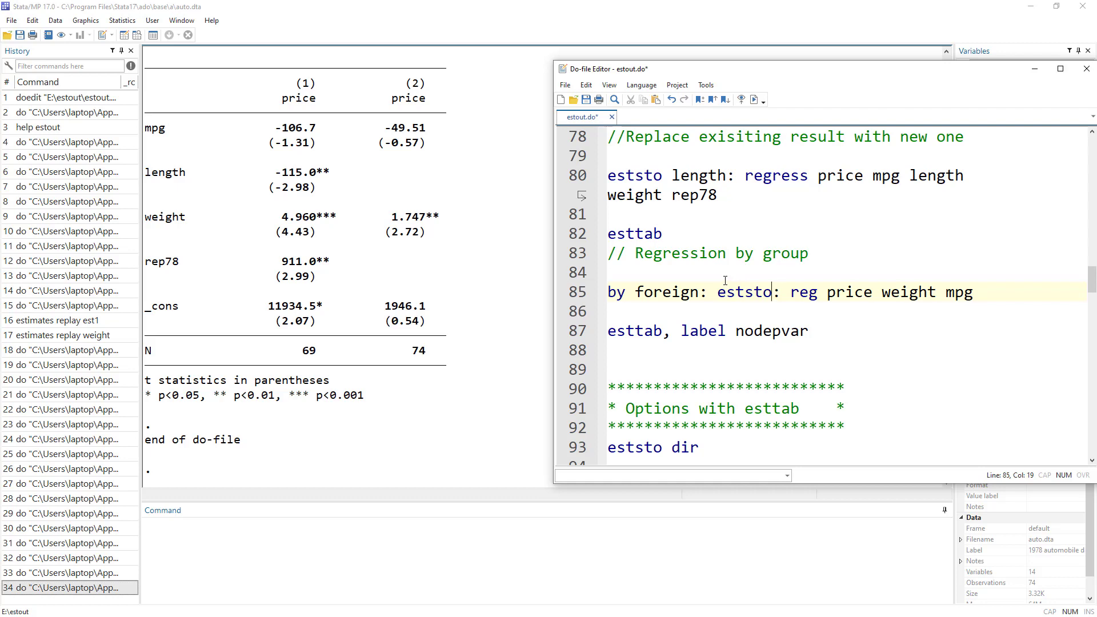
Store the price regressions on weight and mpg by foreign from line 85, and tabulate them with esttab, label nodepvar on line 87
{"action": "left_click", "coordinate": [571, 296]}
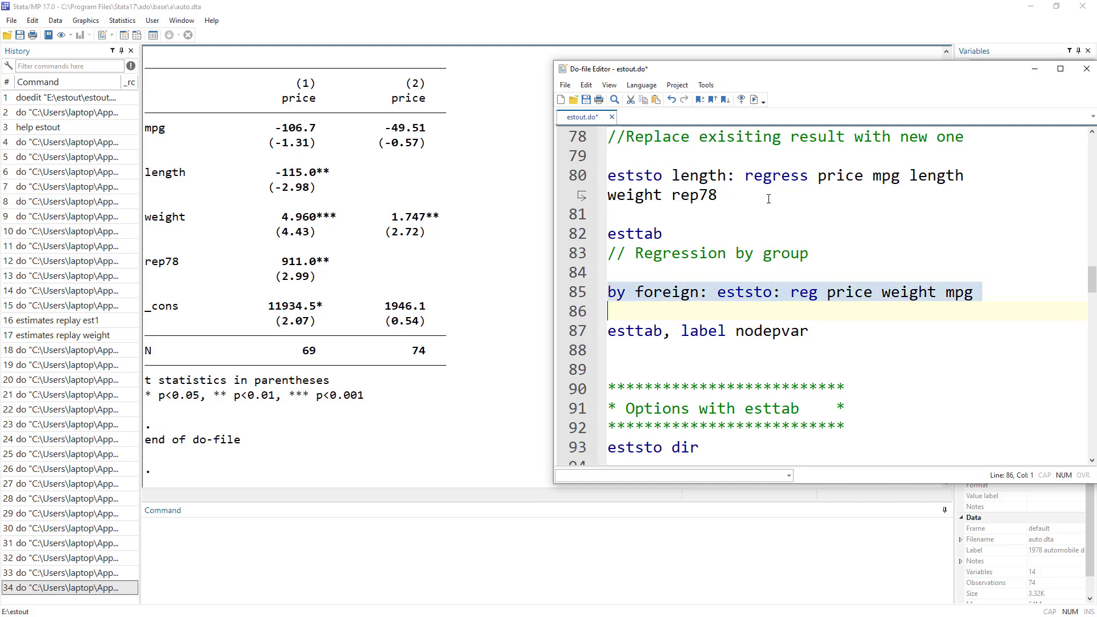
{"action": "left_click", "coordinate": [759, 101]}
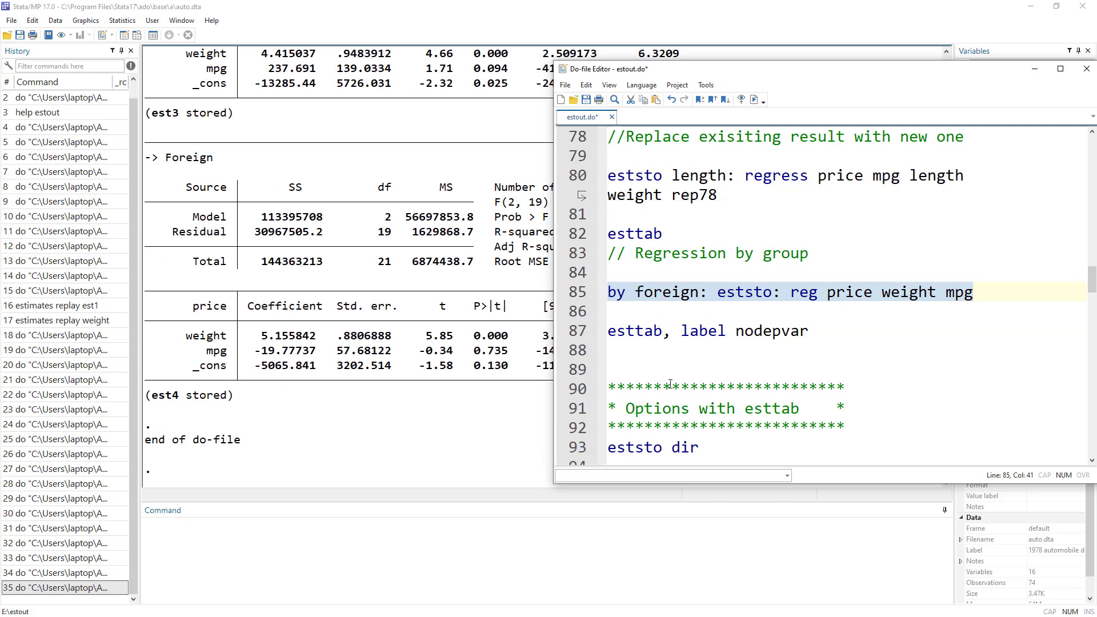
{"action": "left_click", "coordinate": [572, 337]}
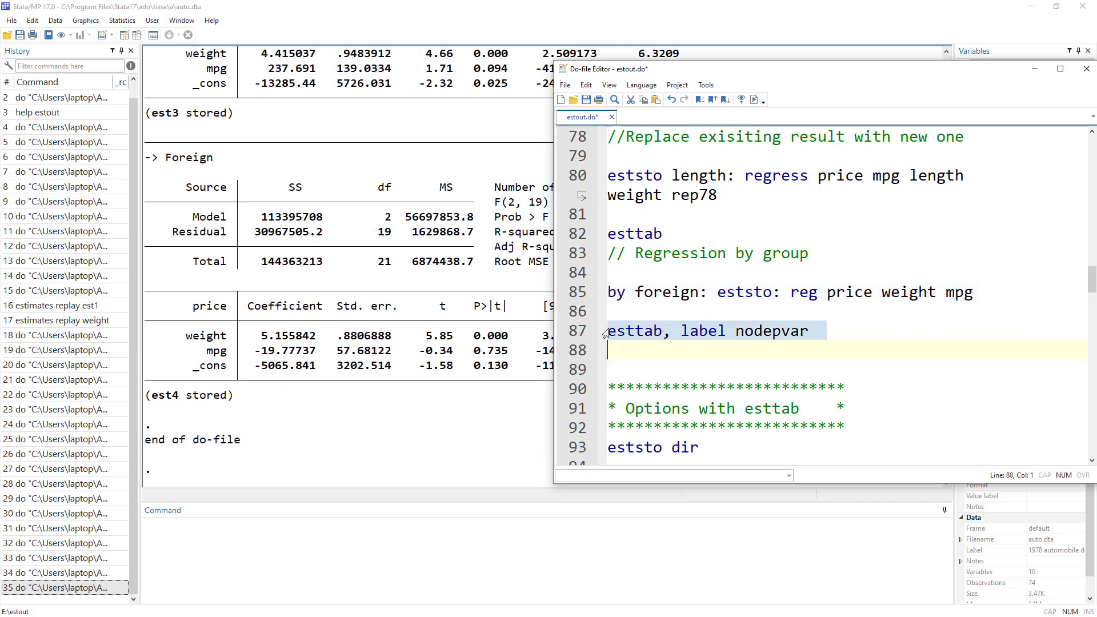
{"action": "left_click", "coordinate": [755, 100]}
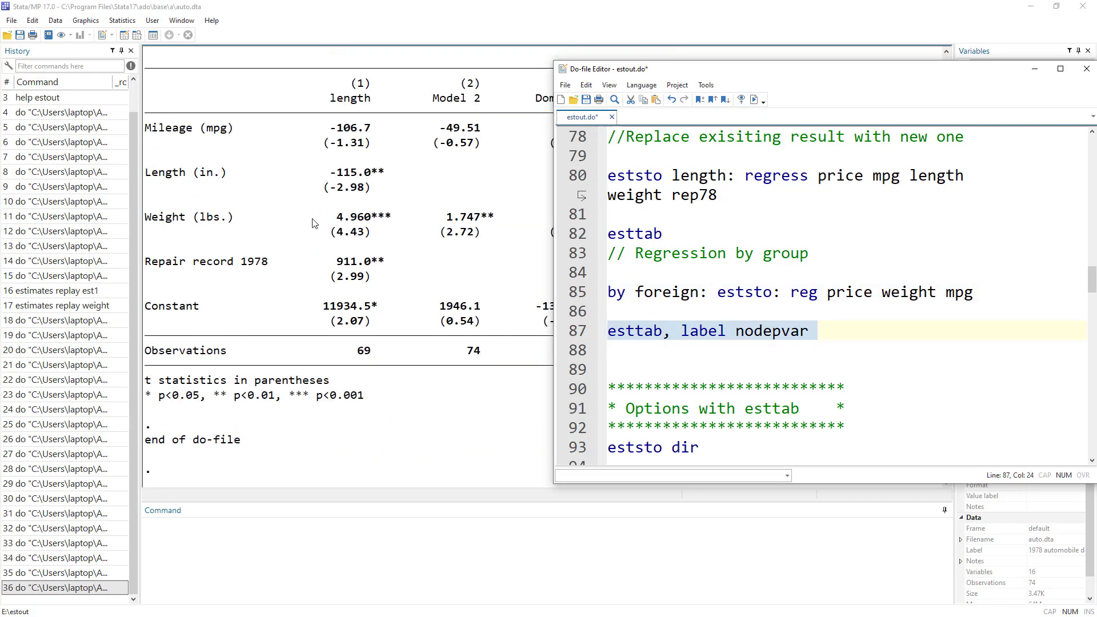
{"action": "left_click", "coordinate": [473, 222]}
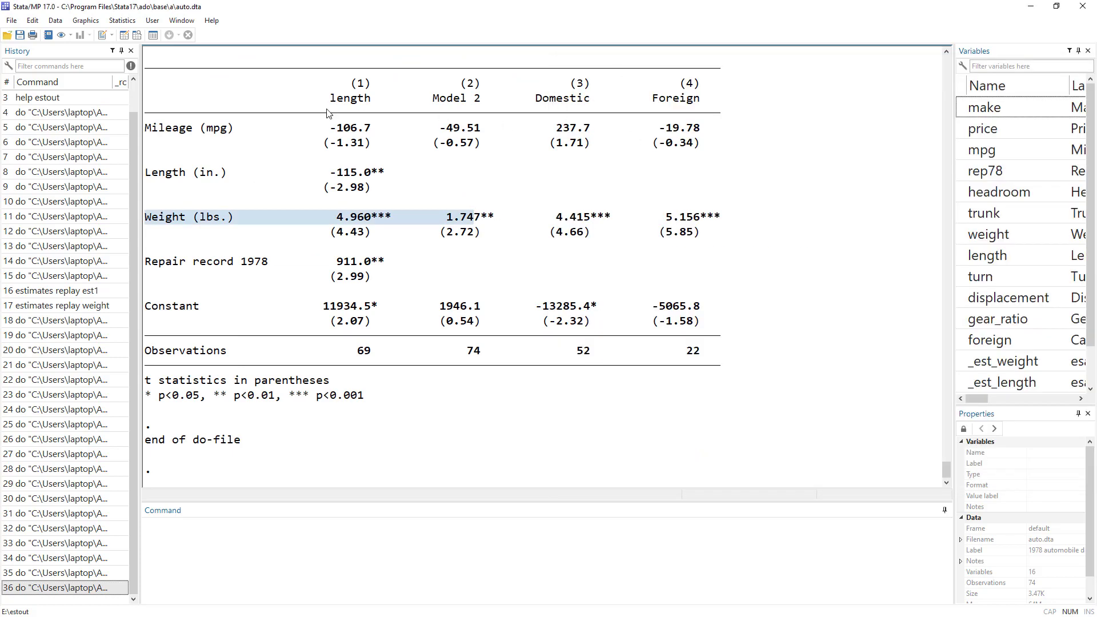
Compare the model column headings in the by-group results table with the label and nodepvar options on line 87
{"action": "left_click_drag", "start_coordinate": [328, 80], "coordinate": [445, 277]}
{"action": "left_click", "coordinate": [354, 95]}
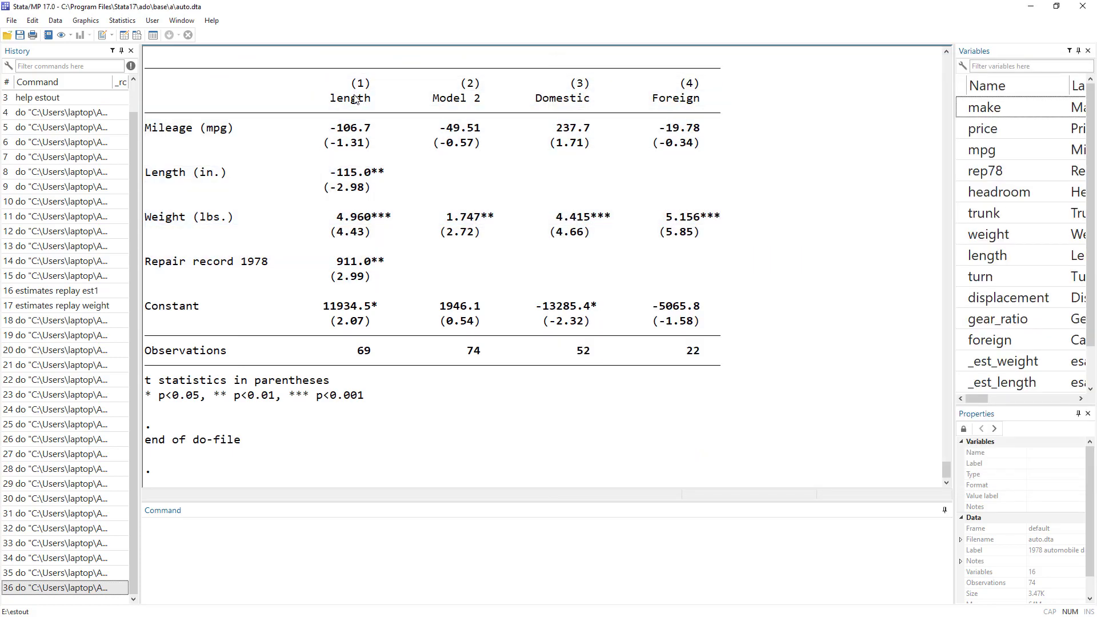
{"action": "double_click", "coordinate": [360, 98]}
{"action": "double_click", "coordinate": [437, 98]}
{"action": "left_click_drag", "start_coordinate": [536, 98], "coordinate": [707, 100]}
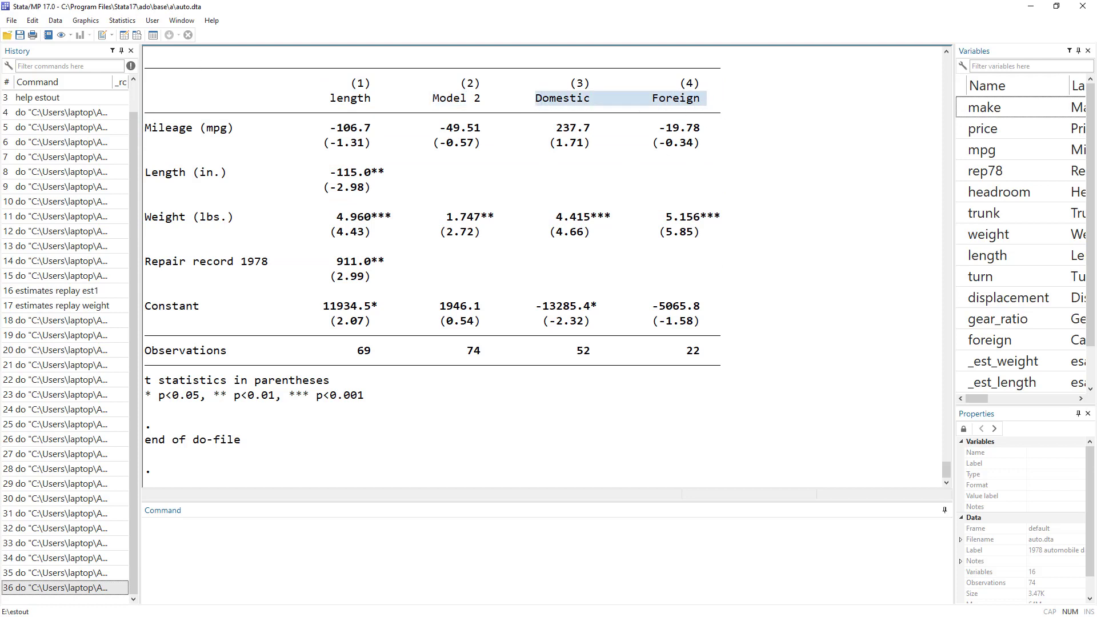
{"action": "key", "text": "alt+Tab"}
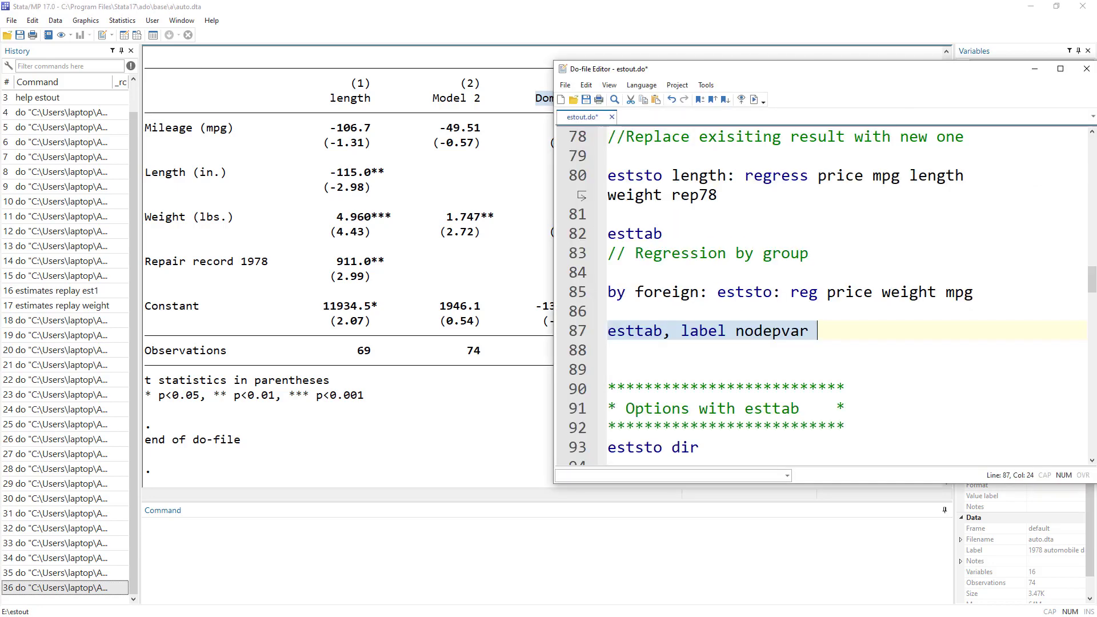
{"action": "double_click", "coordinate": [702, 331]}
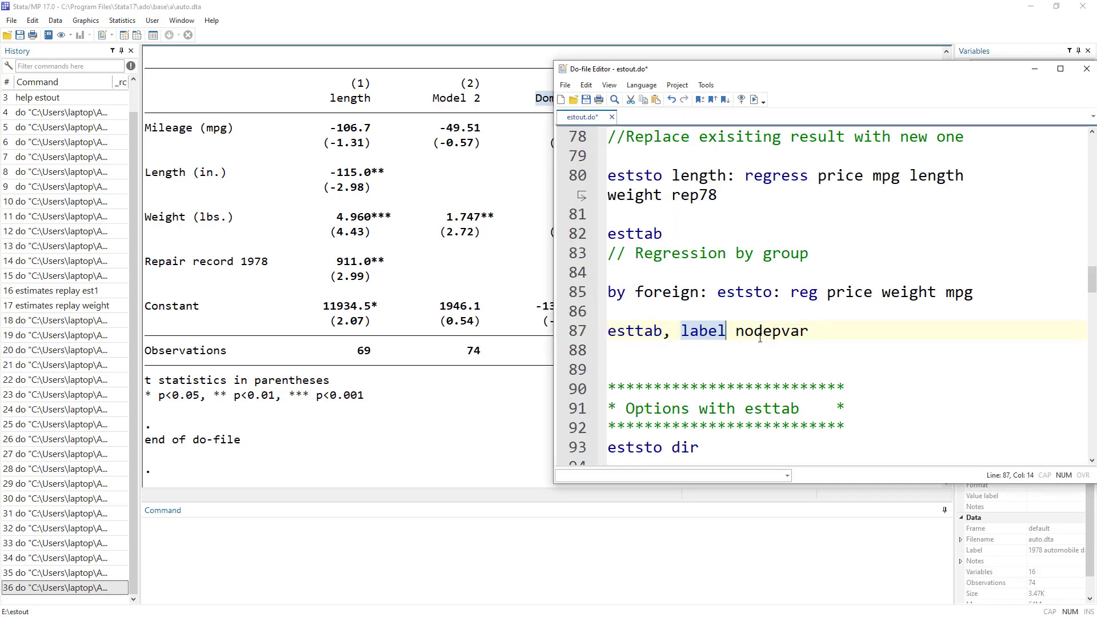
{"action": "double_click", "coordinate": [767, 331]}
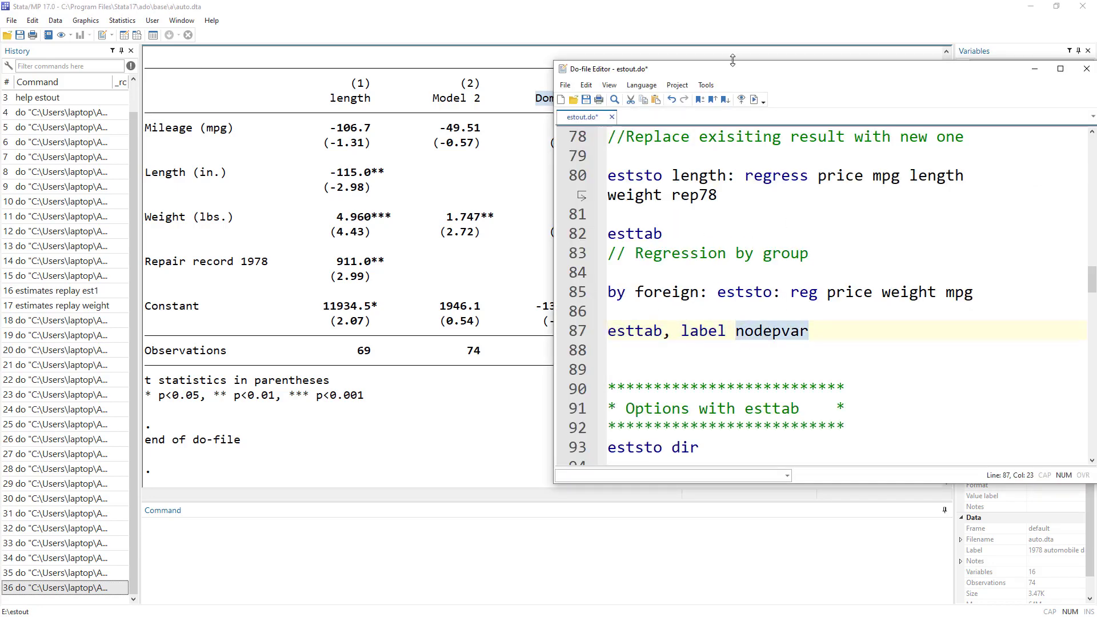
Reposition the do-file window beside the results and run eststo dir from line 93 to list the stored estimates
{"action": "left_click_drag", "start_coordinate": [727, 71], "coordinate": [795, 118]}
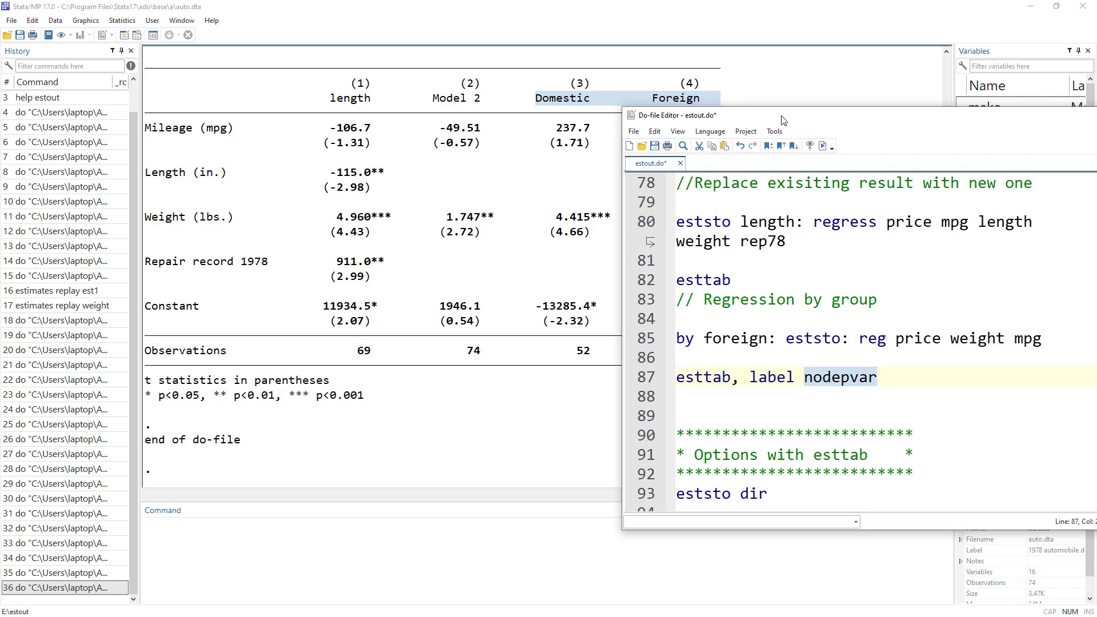
{"action": "left_click_drag", "start_coordinate": [783, 118], "coordinate": [673, 86]}
{"action": "scroll", "coordinate": [661, 353], "scroll_direction": "down", "scroll_amount": 3}
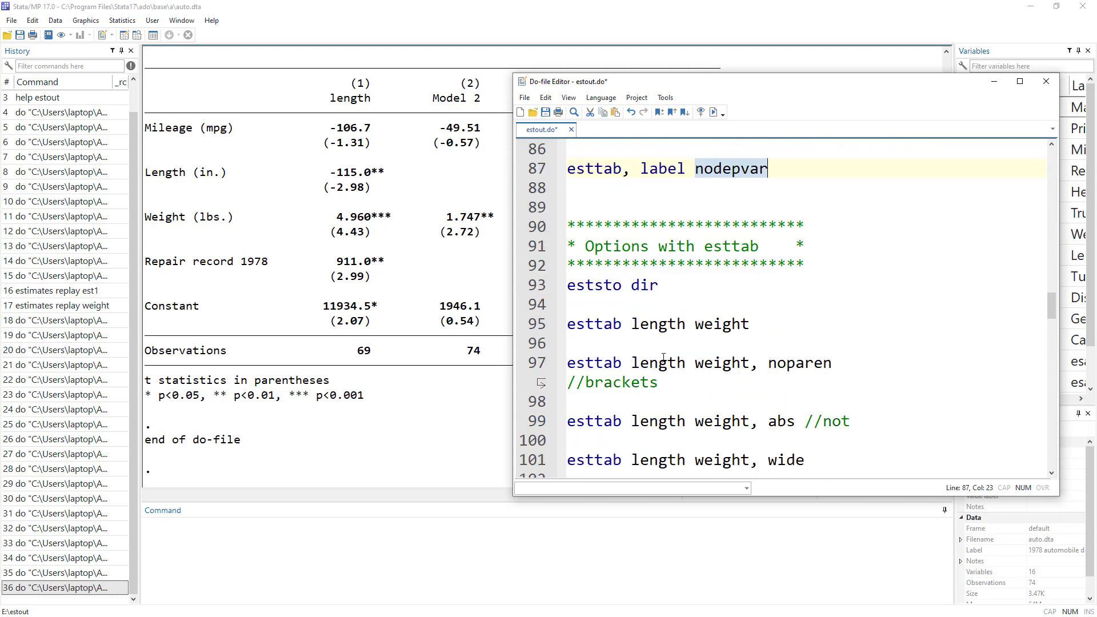
{"action": "left_click", "coordinate": [535, 286]}
{"action": "left_click", "coordinate": [714, 112]}
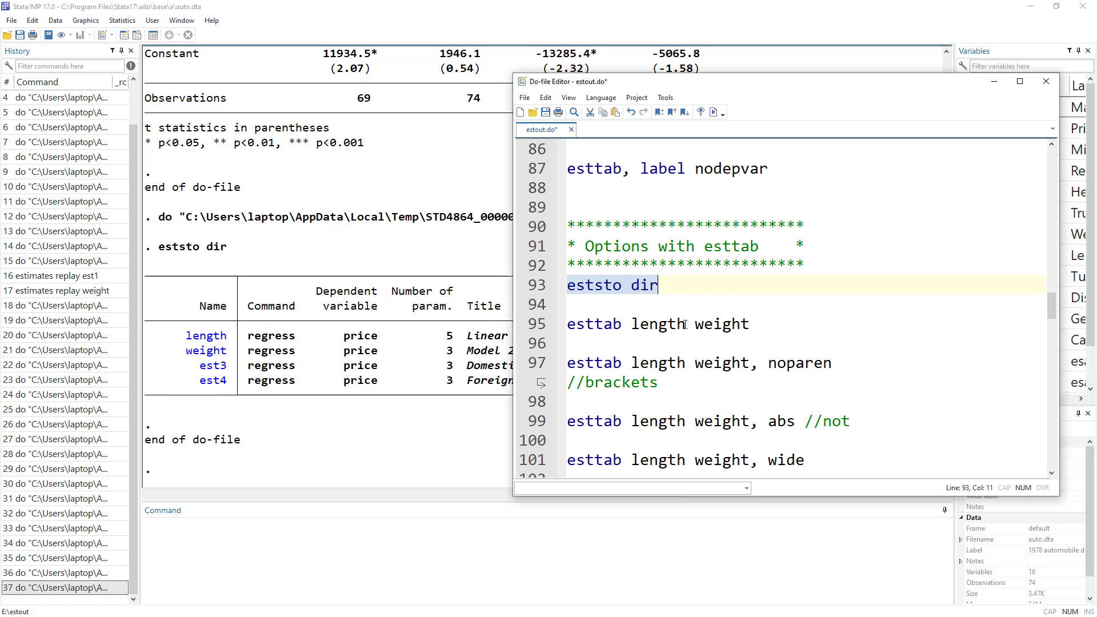
Add a plain esttab command on line 95, run only that line and view the full results table
{"action": "left_click", "coordinate": [590, 312]}
{"action": "key", "text": "Return"}
{"action": "type", "text": "esttab"}
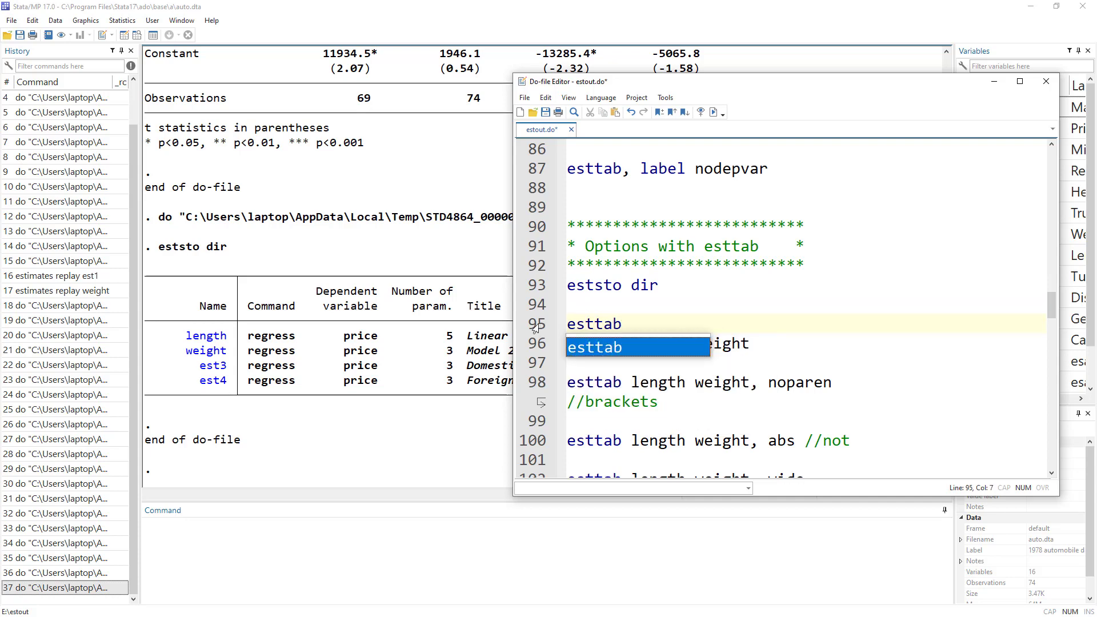
{"action": "double_click", "coordinate": [560, 323]}
{"action": "left_click", "coordinate": [713, 112]}
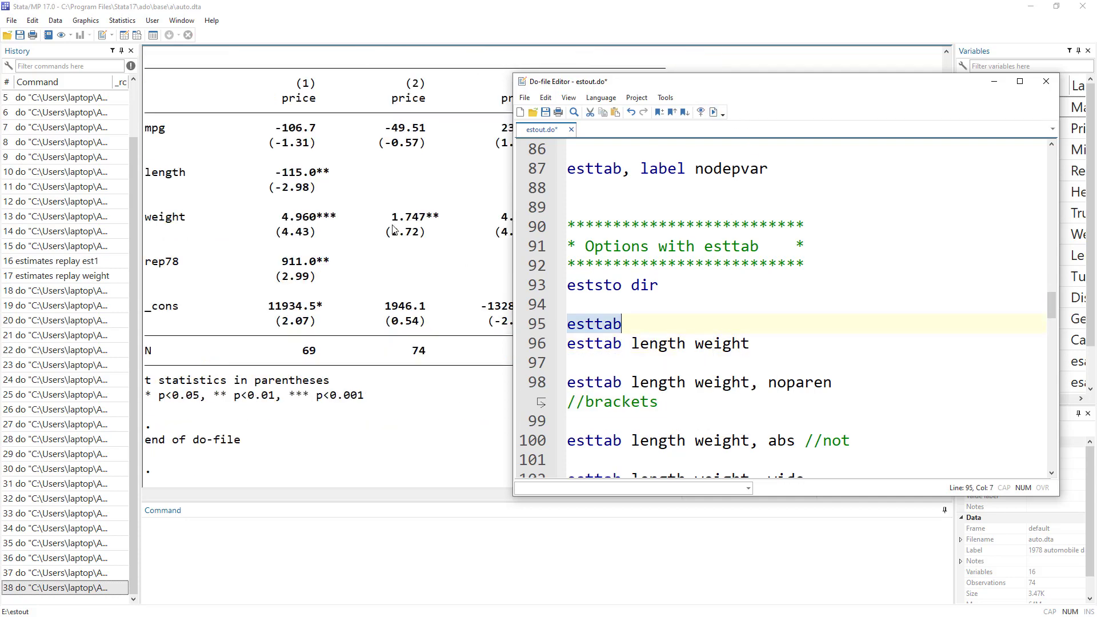
{"action": "left_click", "coordinate": [393, 229]}
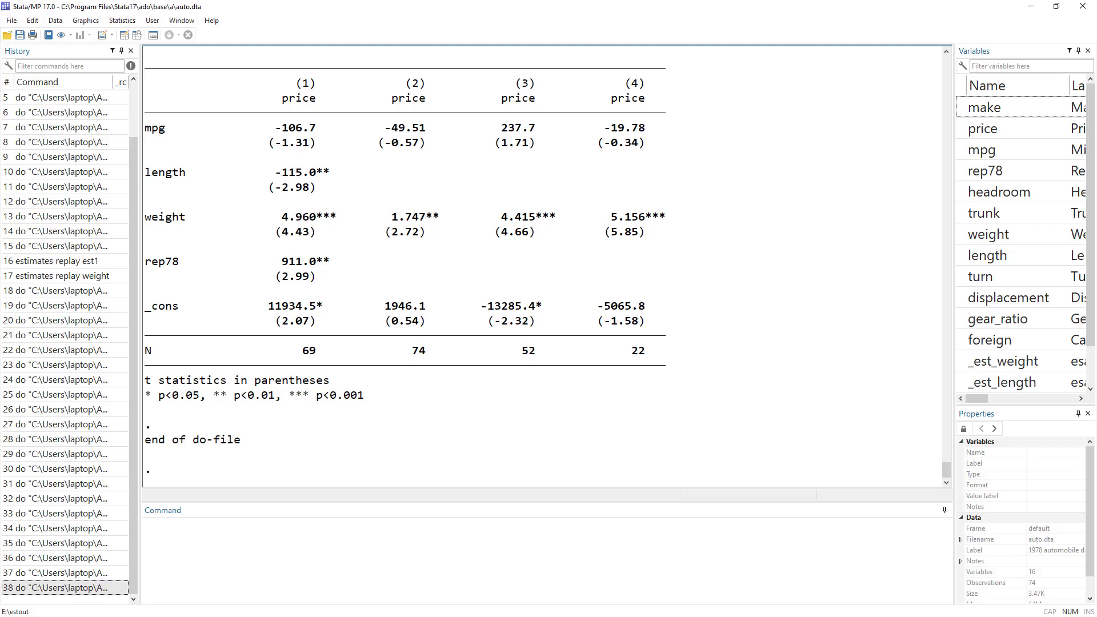
{"action": "key", "text": "alt+Tab"}
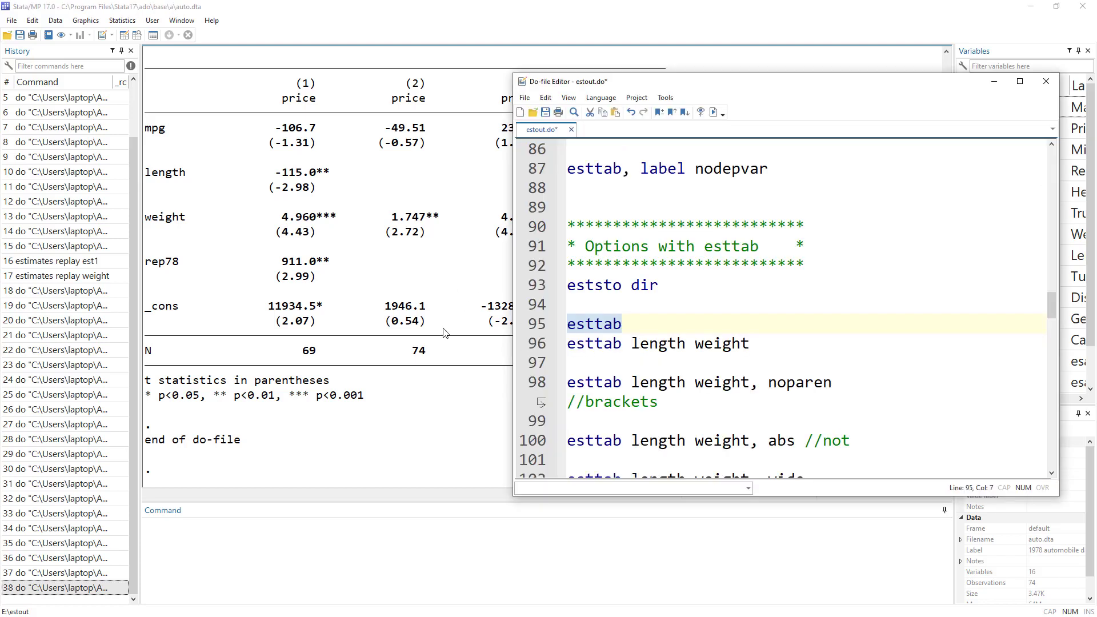
List the stored estimates again from line 93 and tabulate only the length and weight models with line 96
{"action": "left_click", "coordinate": [543, 288]}
{"action": "left_click", "coordinate": [714, 112]}
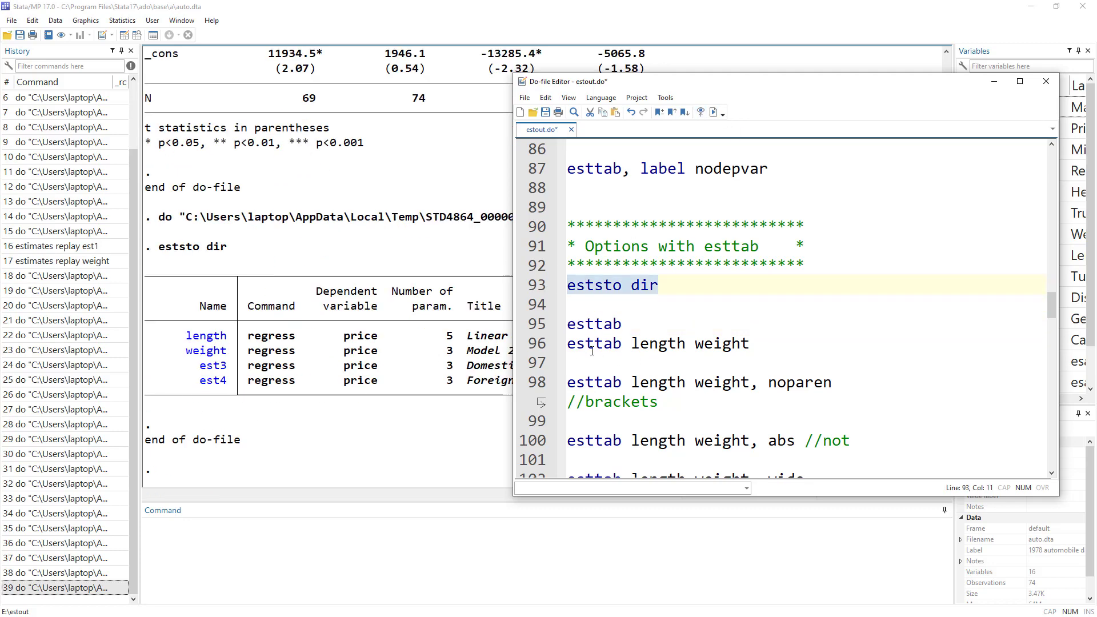
{"action": "left_click_drag", "start_coordinate": [632, 344], "coordinate": [750, 344]}
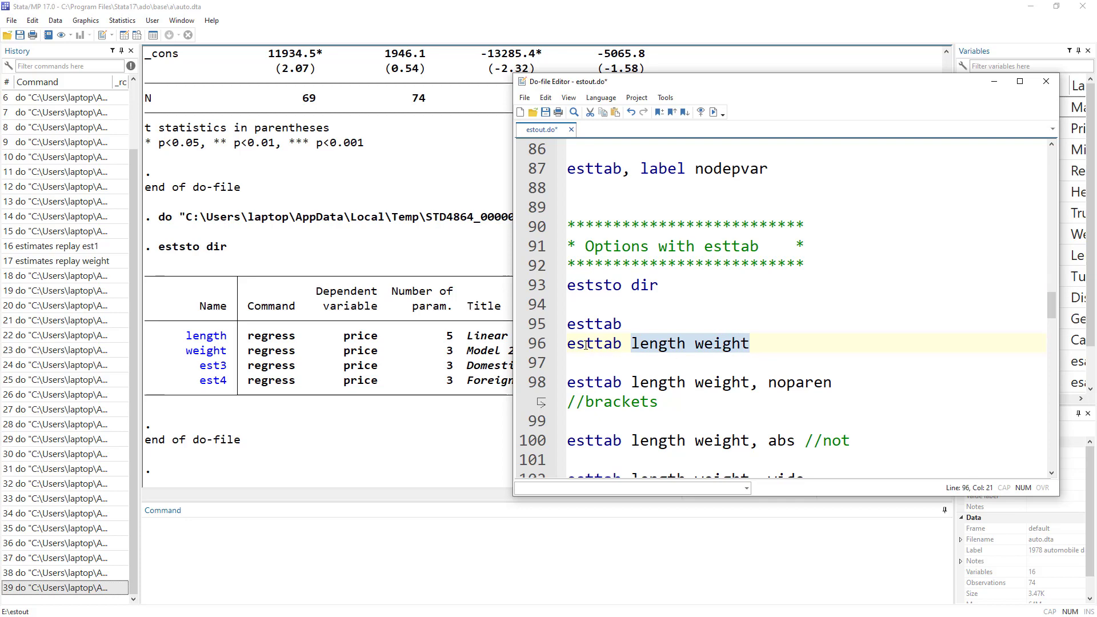
{"action": "left_click", "coordinate": [540, 345]}
{"action": "left_click", "coordinate": [714, 112]}
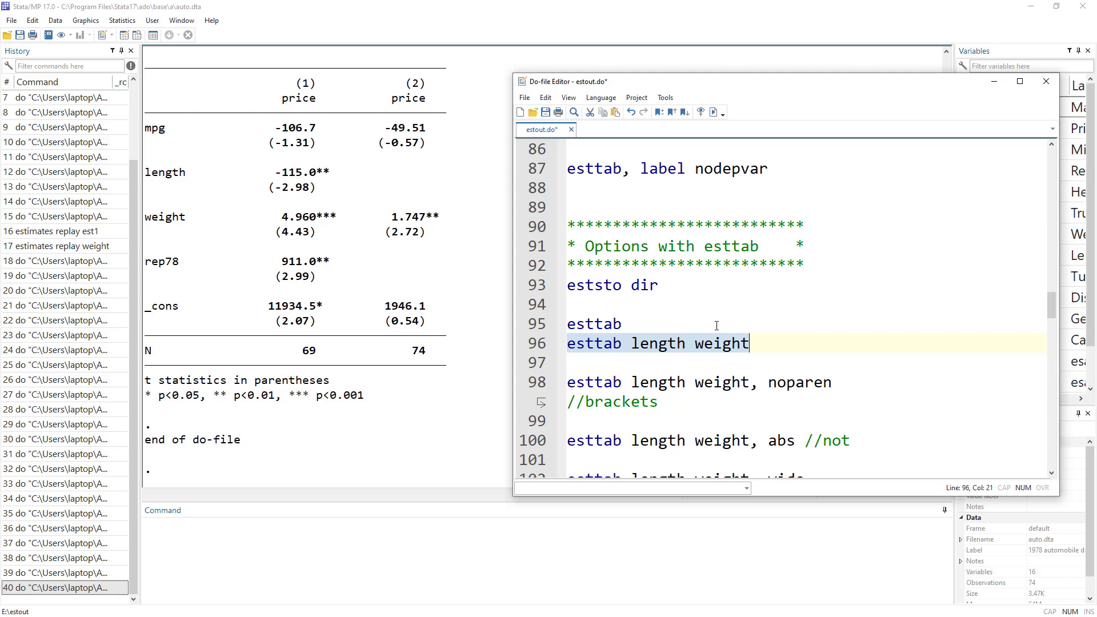
Run the esttab length weight command with the noparen option on line 98
{"action": "scroll", "coordinate": [717, 325], "scroll_direction": "down", "scroll_amount": 1}
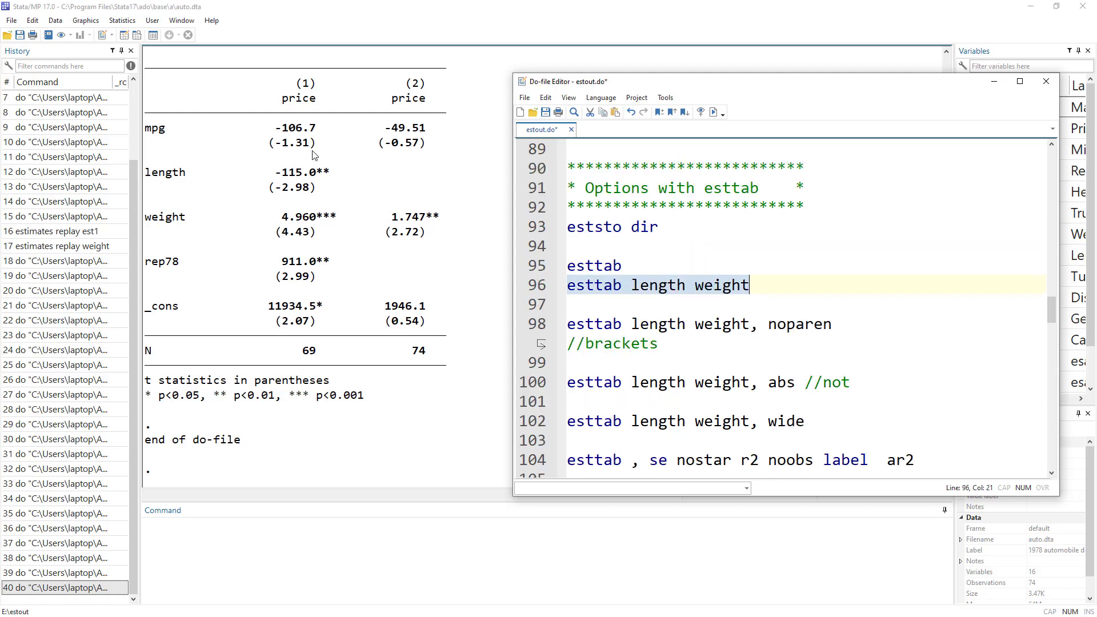
{"action": "left_click", "coordinate": [541, 323]}
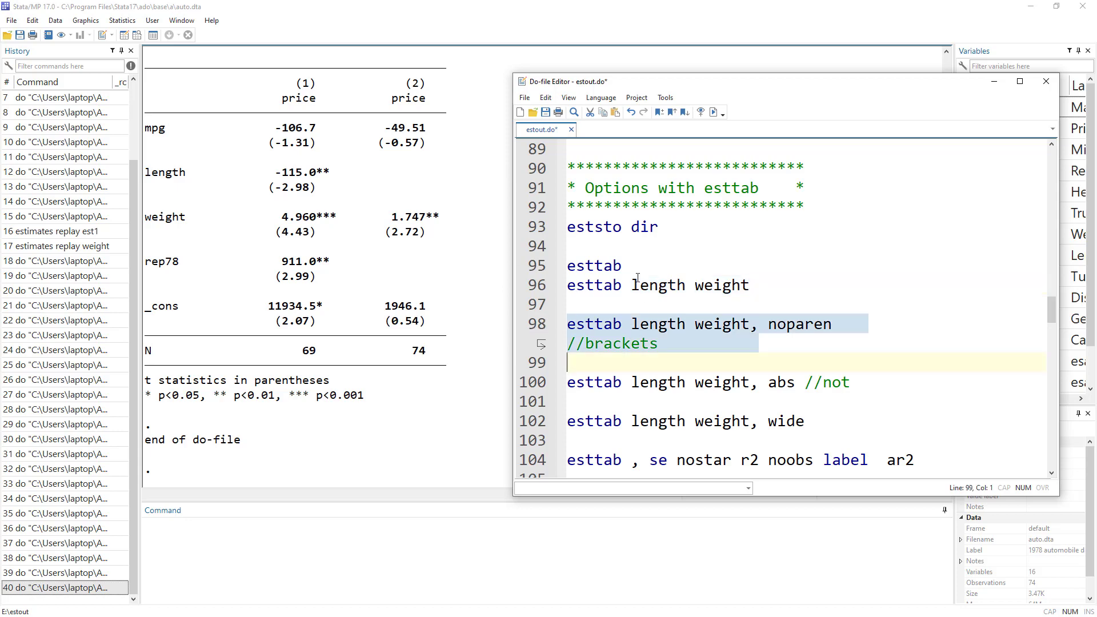
{"action": "left_click", "coordinate": [713, 113]}
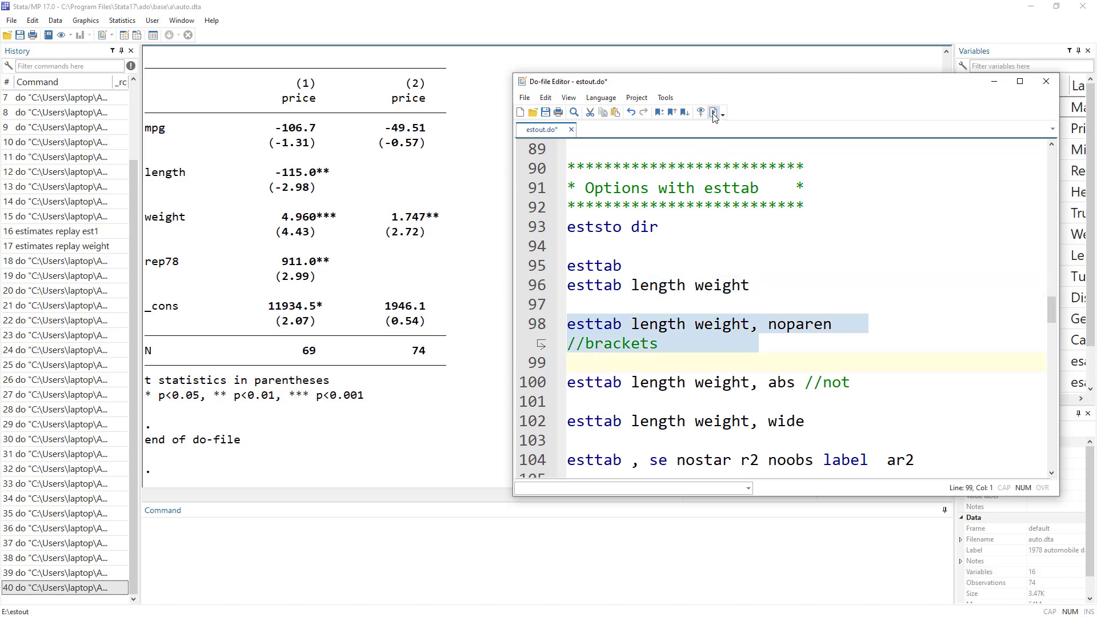
Replace the noparen option with brackets on line 98 and run the command
{"action": "double_click", "coordinate": [619, 344]}
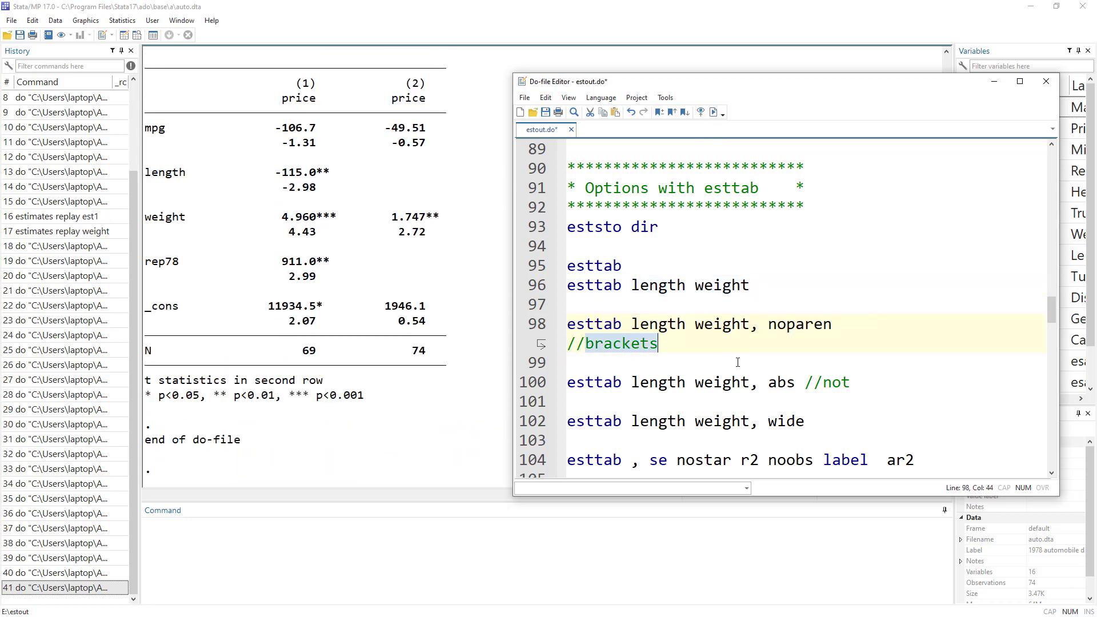
{"action": "double_click", "coordinate": [809, 323]}
{"action": "type", "text": "brackets"}
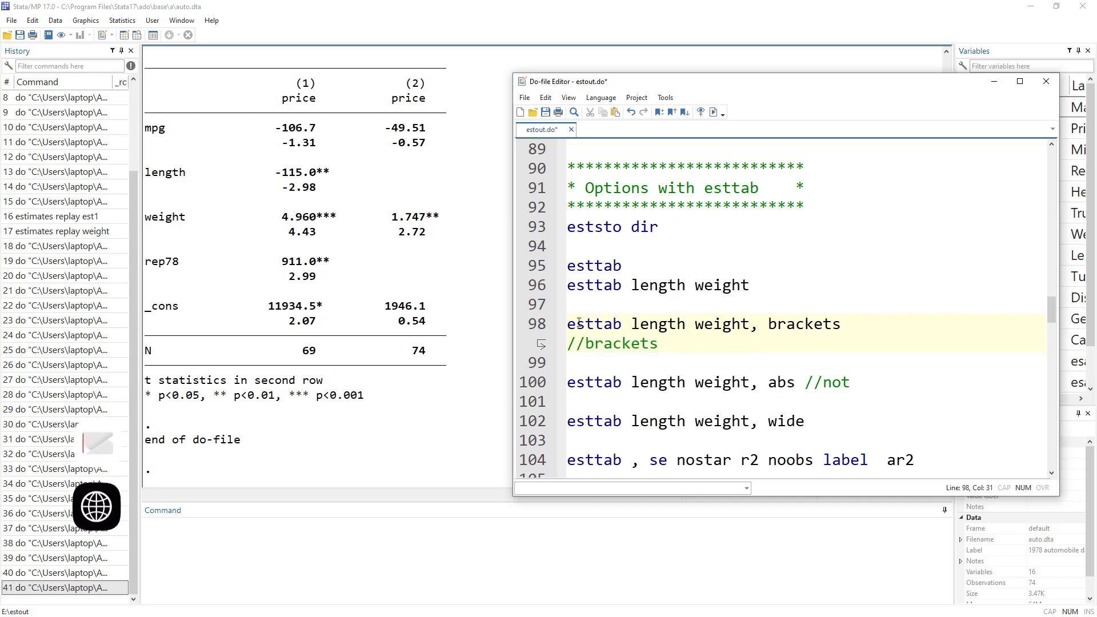
{"action": "left_click", "coordinate": [525, 330]}
{"action": "left_click", "coordinate": [714, 113]}
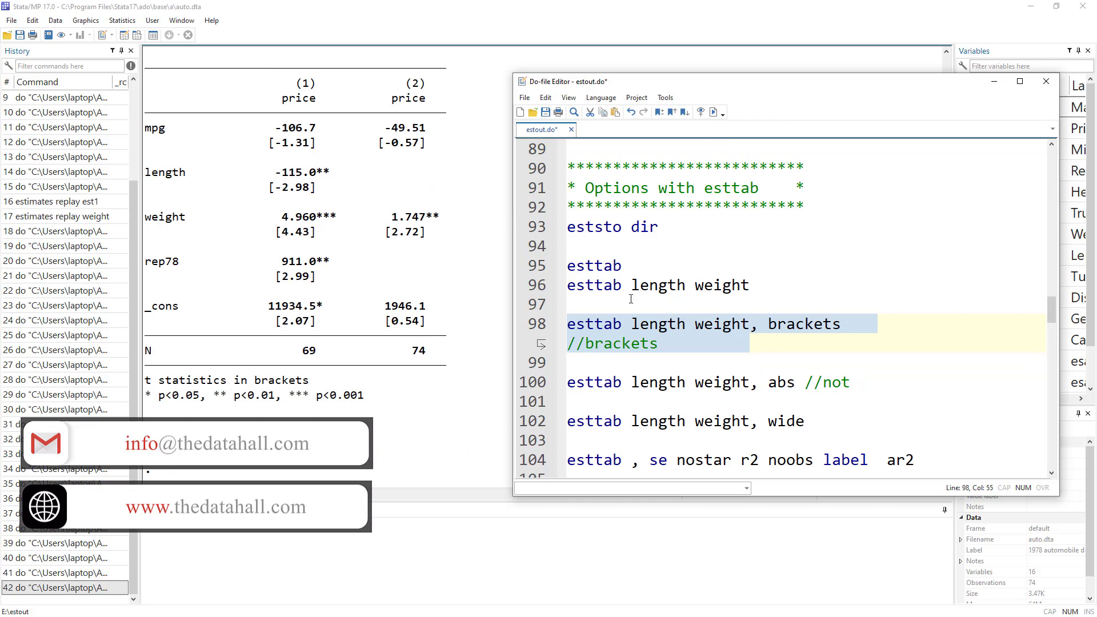
Run the esttab length weight command with the abs option on line 100
{"action": "scroll", "coordinate": [649, 308], "scroll_direction": "down", "scroll_amount": 1}
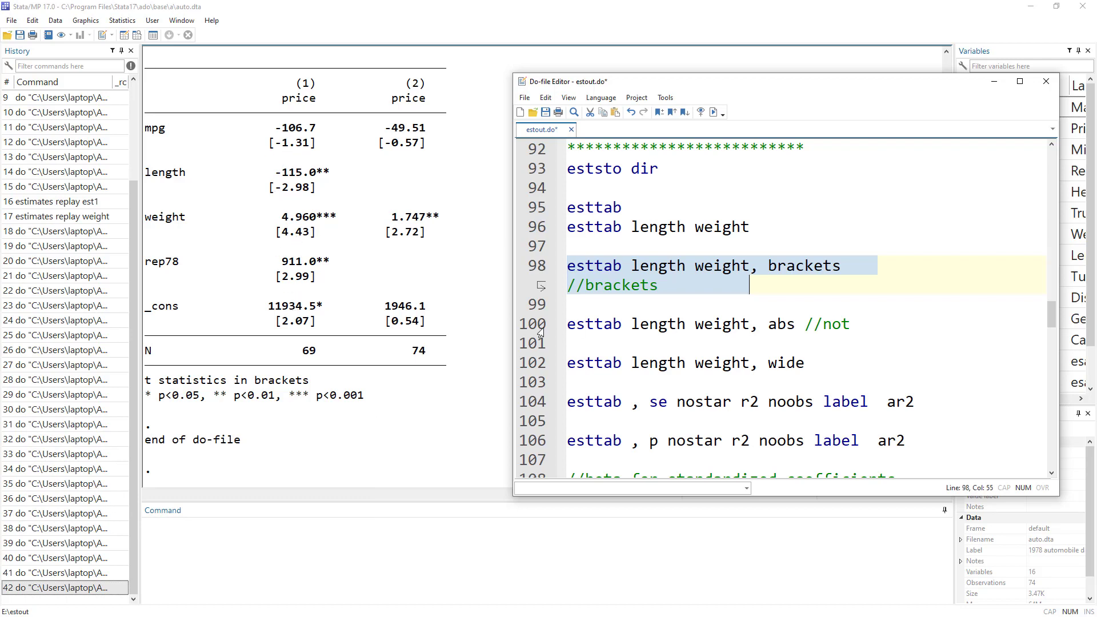
{"action": "left_click", "coordinate": [519, 326]}
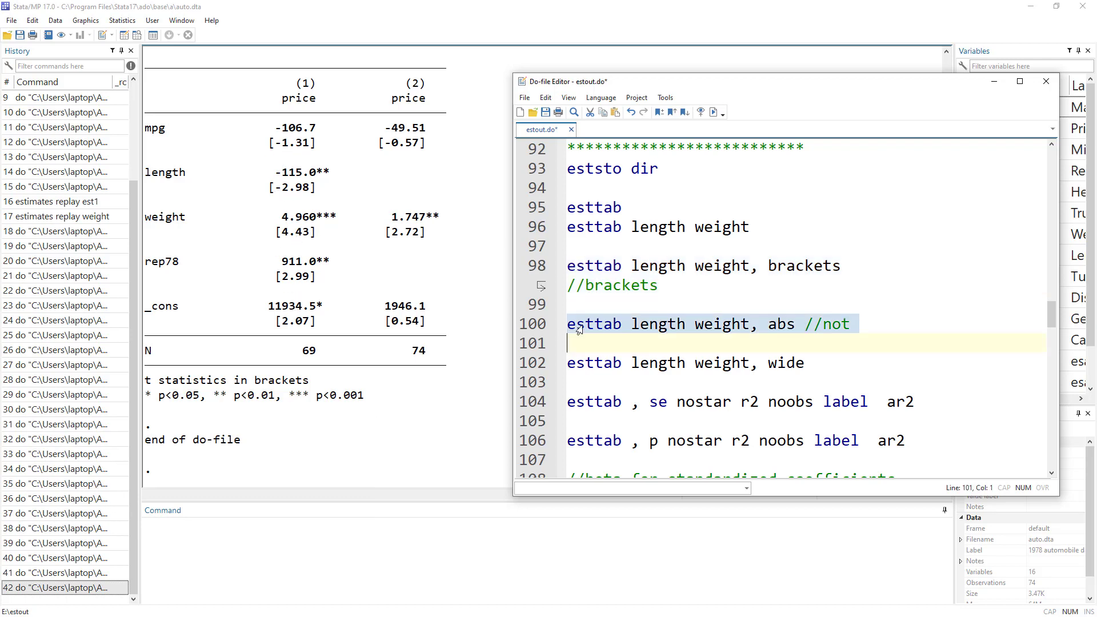
{"action": "left_click", "coordinate": [713, 112]}
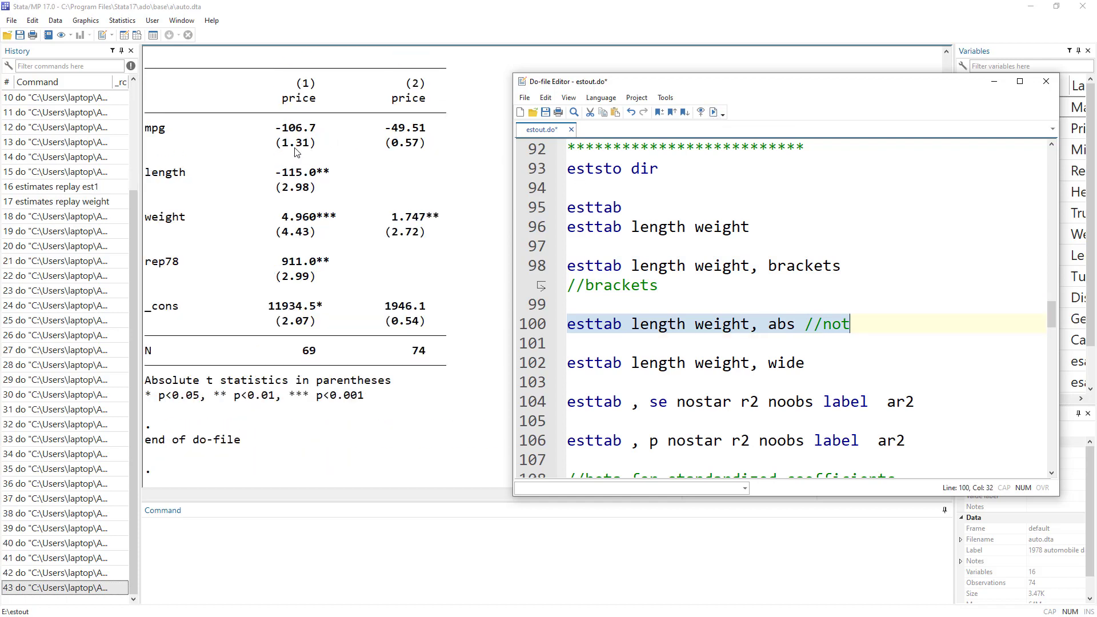
Replace the abs option with not on line 100 and run the command
{"action": "double_click", "coordinate": [833, 326]}
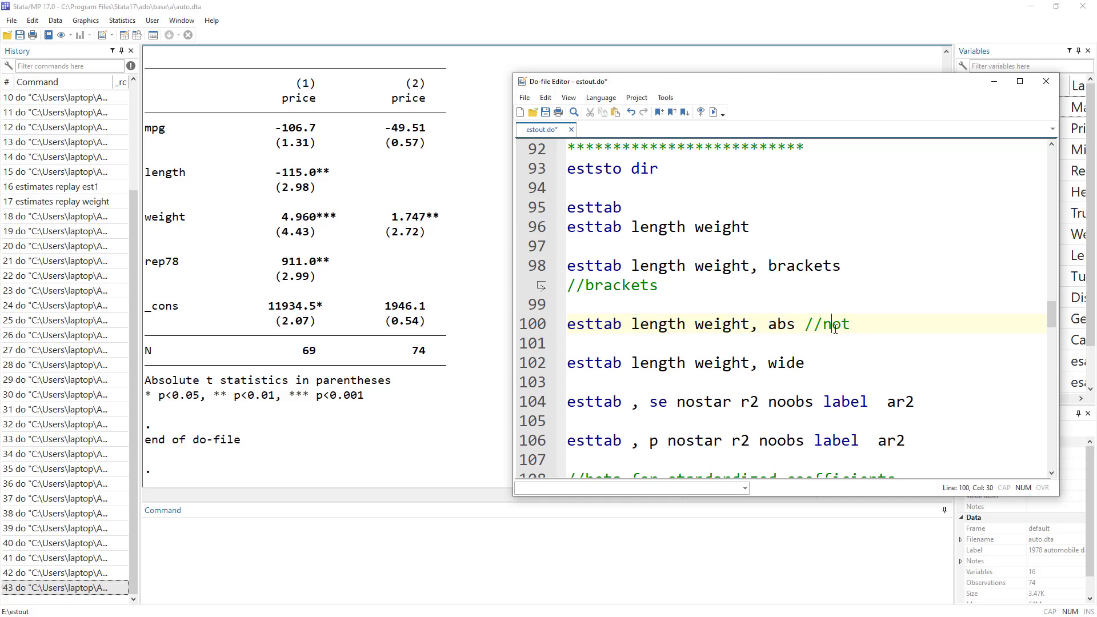
{"action": "right_click", "coordinate": [781, 328]}
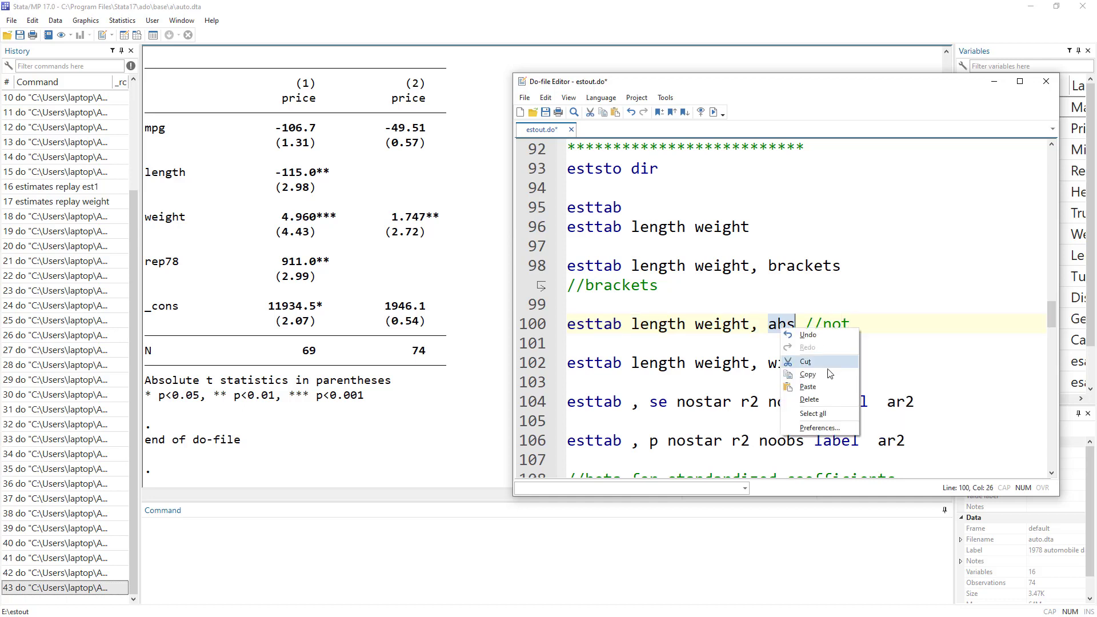
{"action": "left_click", "coordinate": [800, 381]}
{"action": "left_click", "coordinate": [537, 332]}
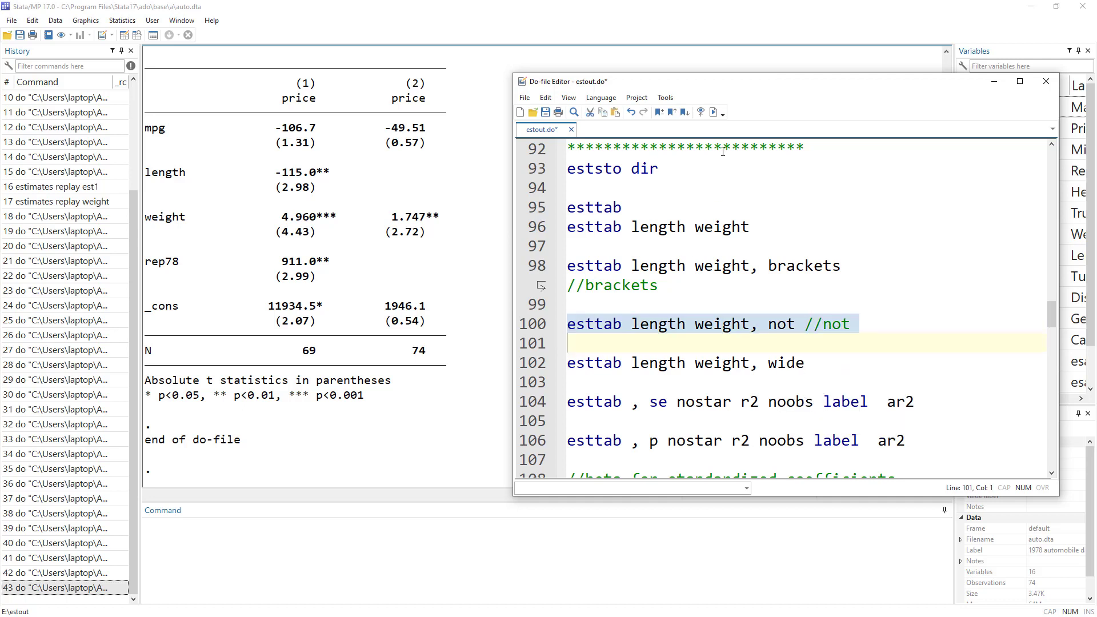
{"action": "left_click", "coordinate": [713, 112]}
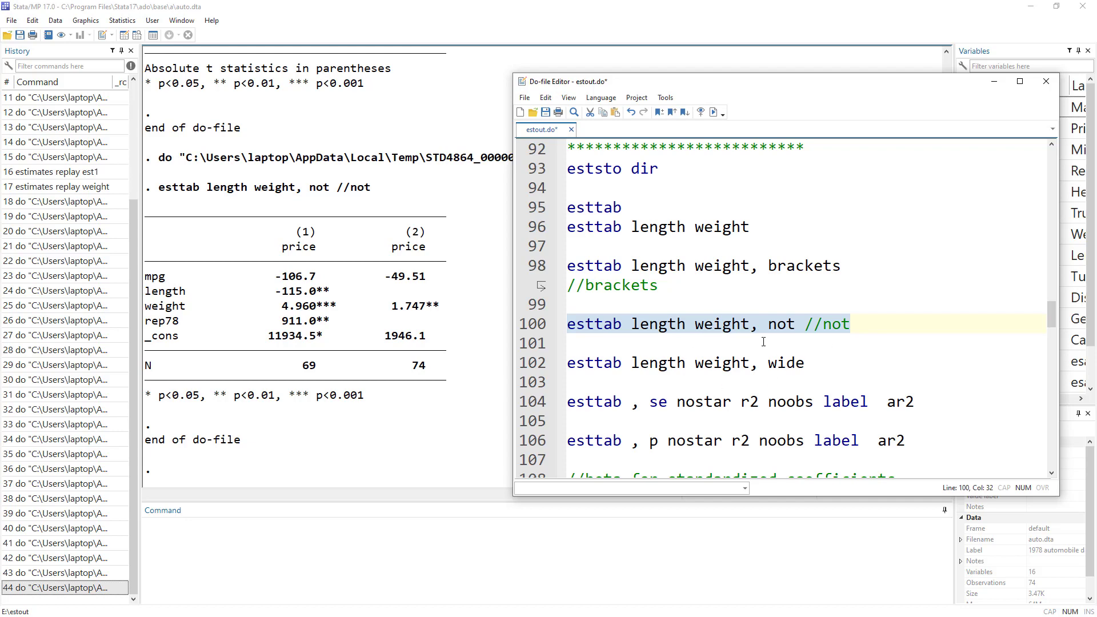
Run the esttab length weight command with the wide option on line 102 and examine the placement of the t statistics
{"action": "scroll", "coordinate": [664, 329], "scroll_direction": "down", "scroll_amount": 1}
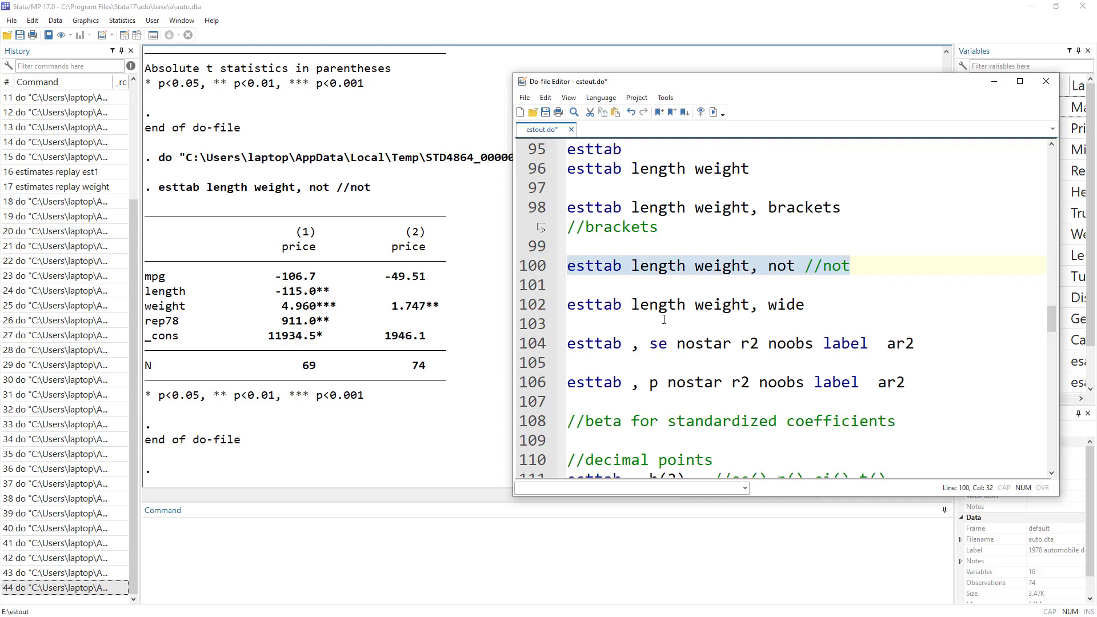
{"action": "left_click", "coordinate": [535, 304]}
{"action": "left_click", "coordinate": [715, 112]}
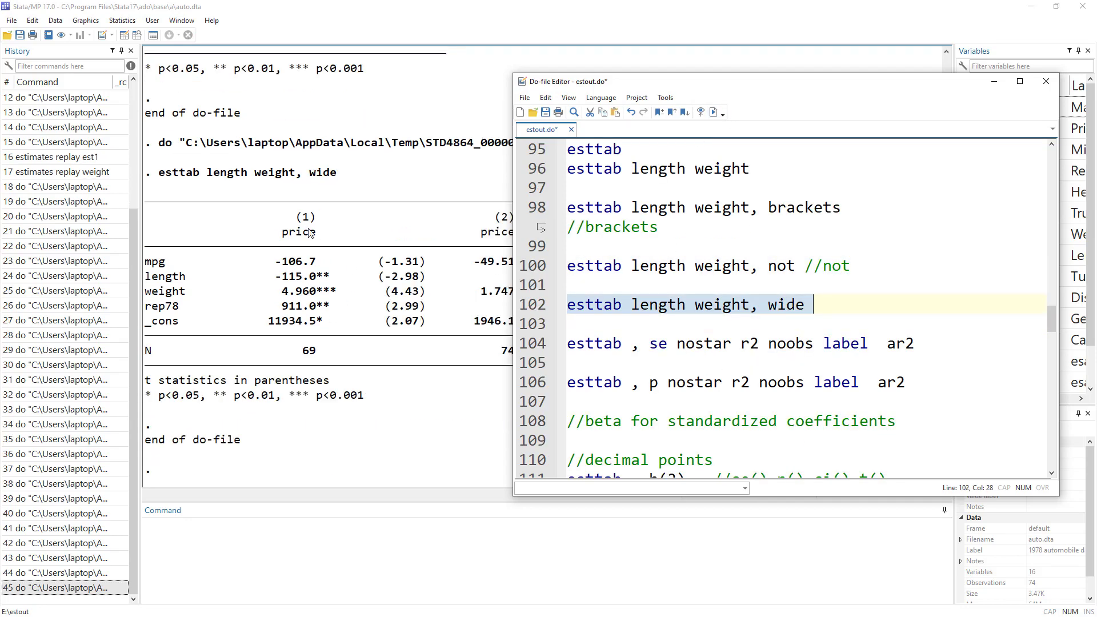
{"action": "left_click", "coordinate": [410, 284]}
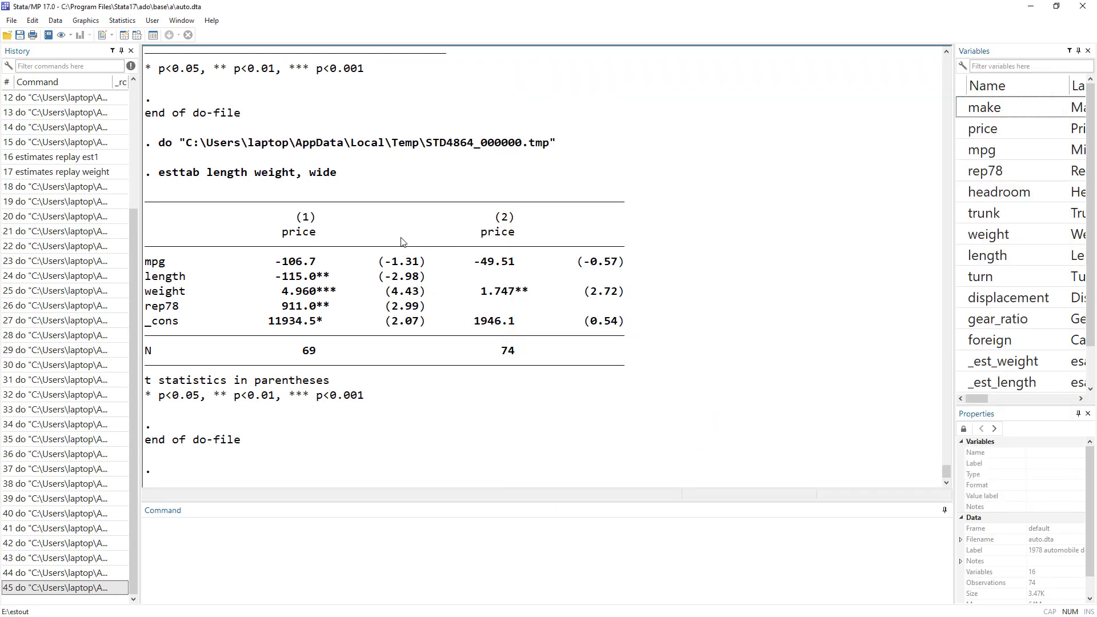
{"action": "left_click_drag", "start_coordinate": [402, 240], "coordinate": [400, 325]}
{"action": "left_click", "coordinate": [412, 289]}
{"action": "key", "text": "alt+Tab"}
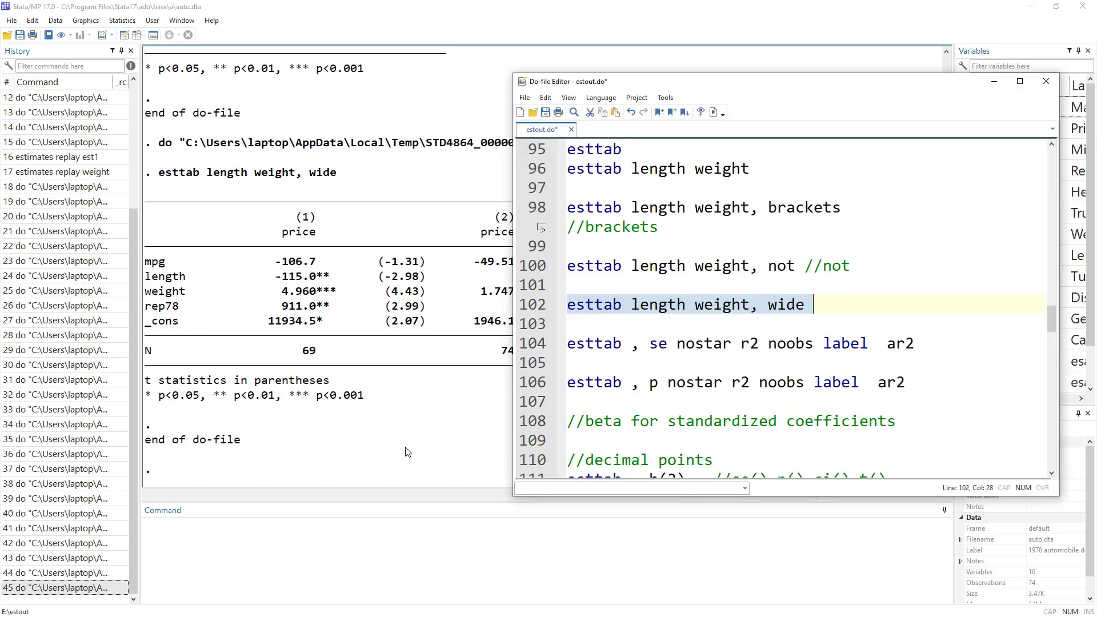
{"action": "double_click", "coordinate": [795, 306]}
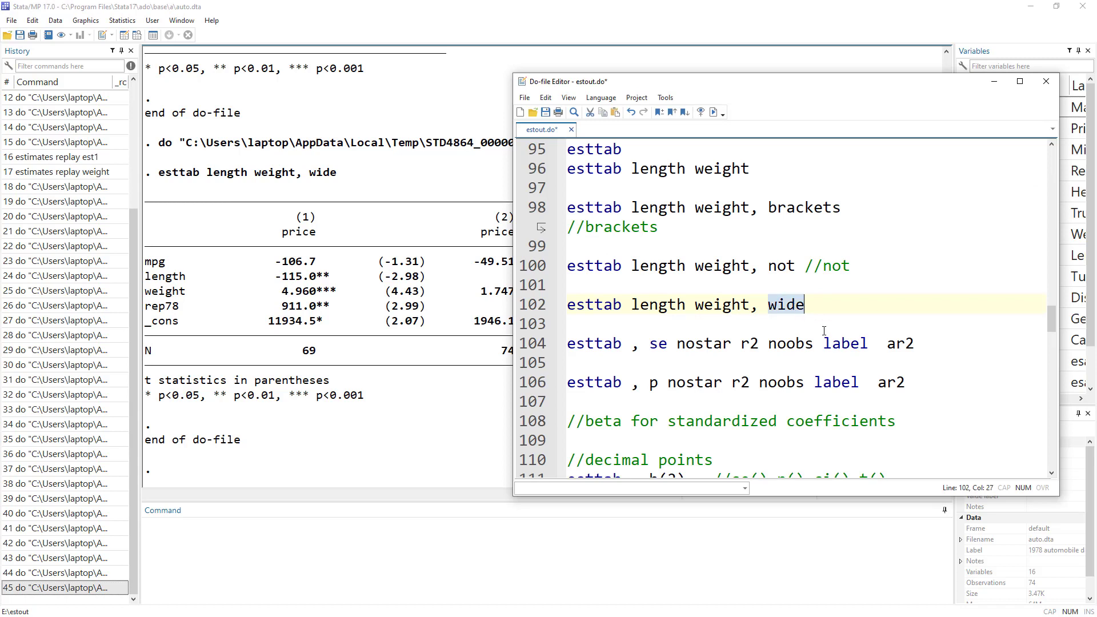
Run the esttab command on line 104 with se nostar r2 noobs label ar2 and examine the variable labels, standard errors and R-squared rows
{"action": "double_click", "coordinate": [652, 345]}
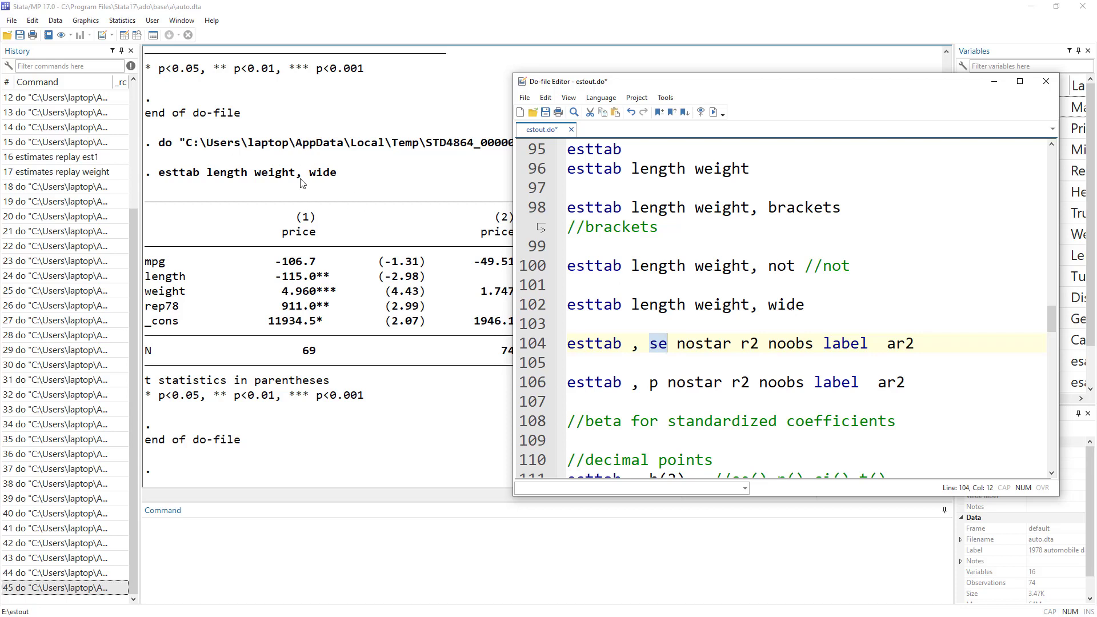
{"action": "double_click", "coordinate": [704, 346]}
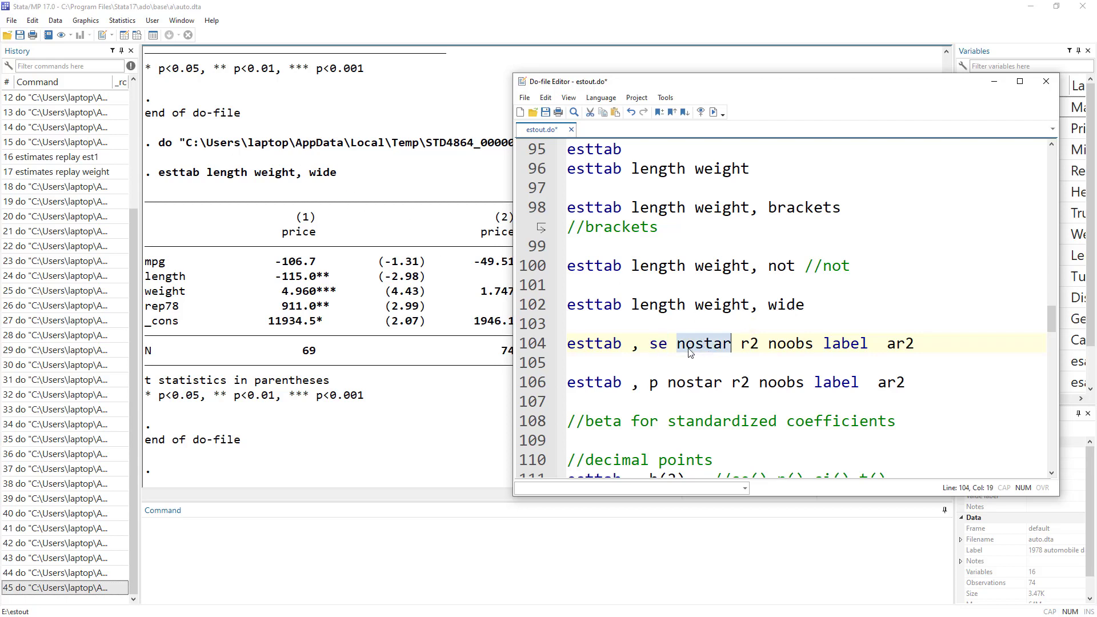
{"action": "double_click", "coordinate": [749, 345]}
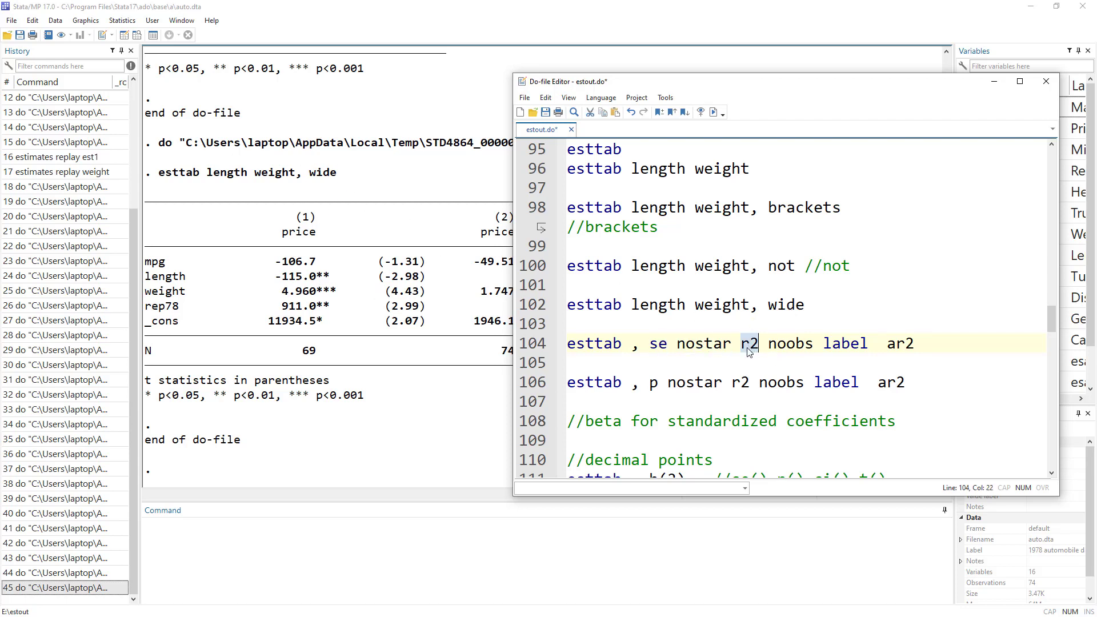
{"action": "double_click", "coordinate": [804, 345]}
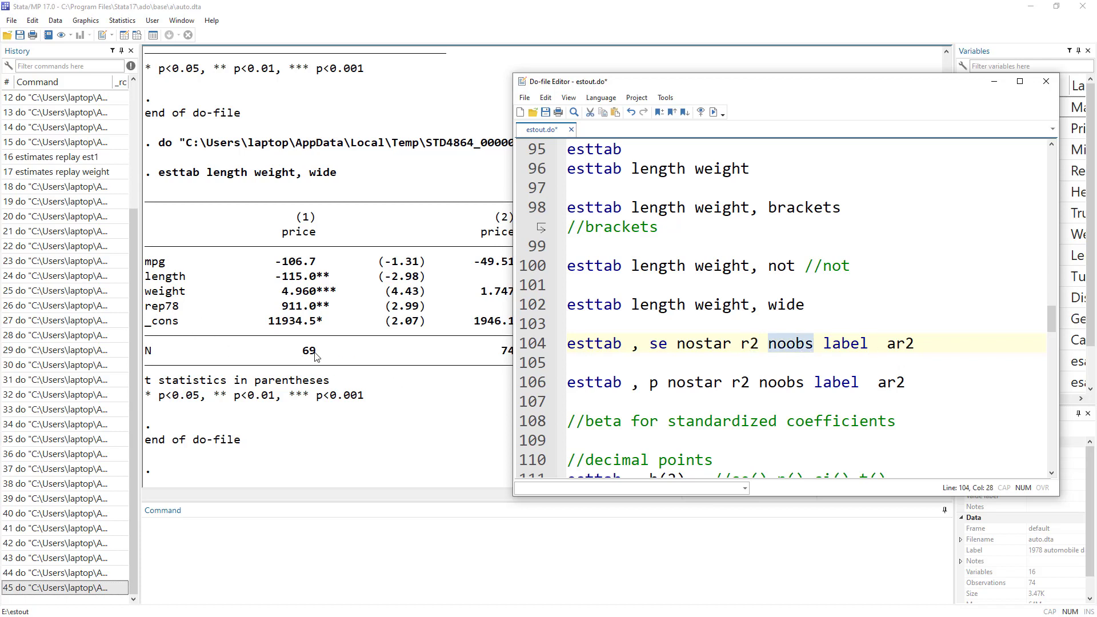
{"action": "left_click", "coordinate": [860, 343]}
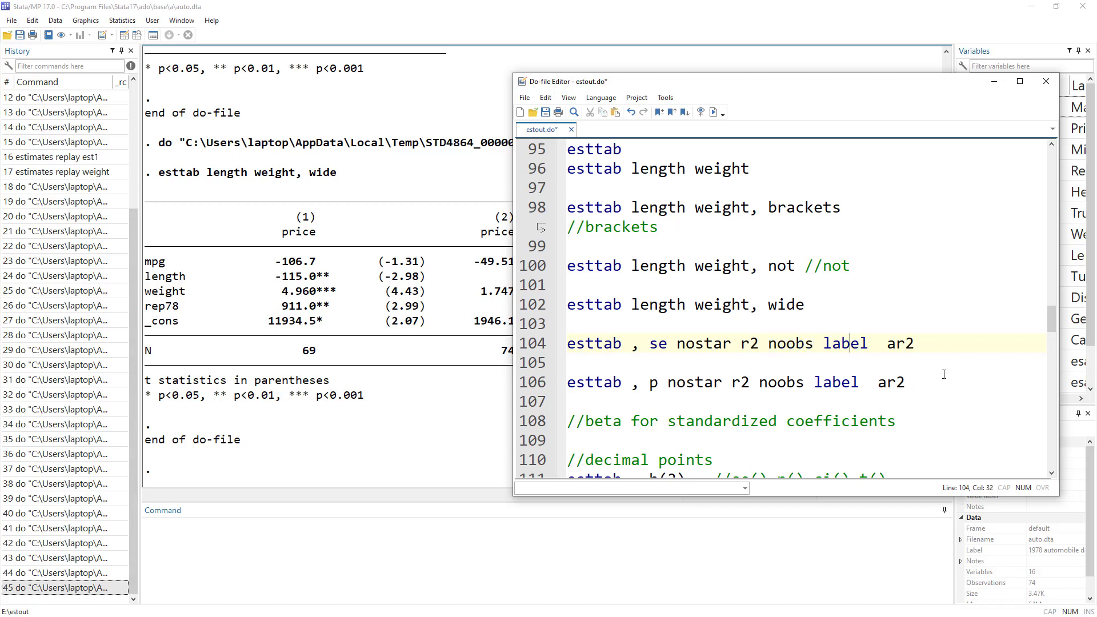
{"action": "double_click", "coordinate": [902, 343]}
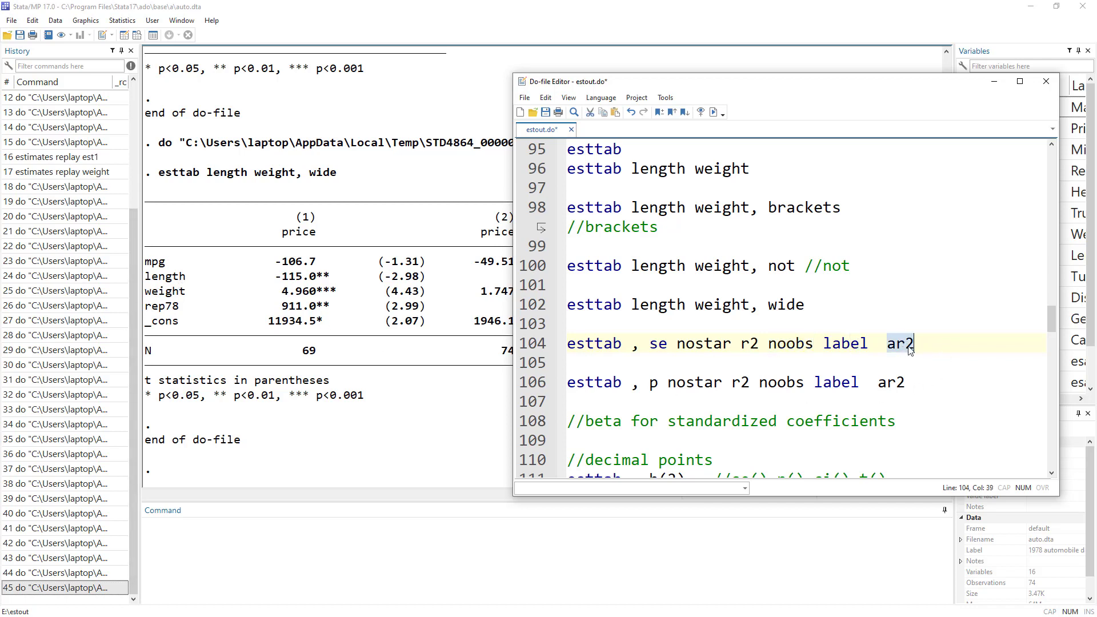
{"action": "left_click", "coordinate": [533, 344]}
{"action": "left_click", "coordinate": [713, 112]}
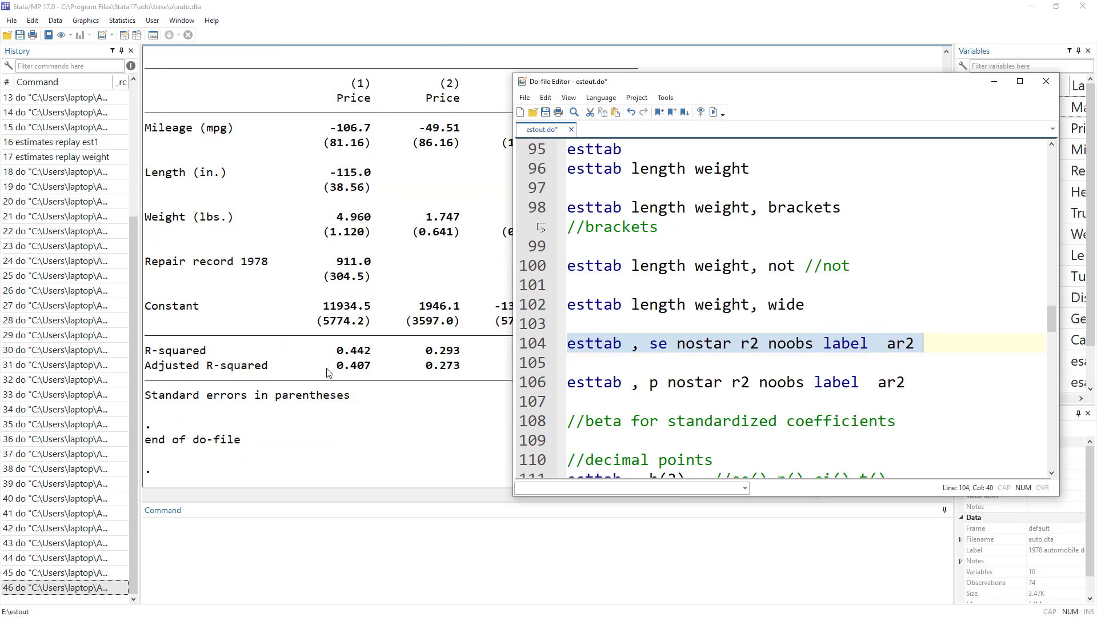
{"action": "left_click", "coordinate": [297, 303]}
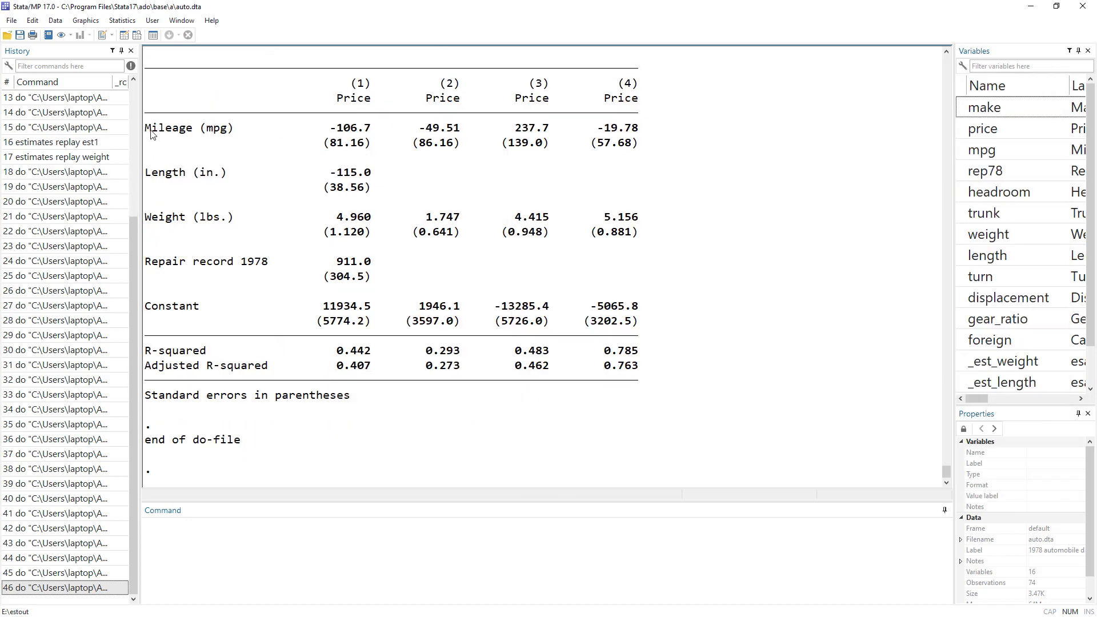
{"action": "left_click_drag", "start_coordinate": [146, 129], "coordinate": [169, 132]}
{"action": "left_click_drag", "start_coordinate": [331, 146], "coordinate": [360, 149]}
{"action": "left_click_drag", "start_coordinate": [172, 354], "coordinate": [247, 368]}
{"action": "left_click", "coordinate": [181, 367]}
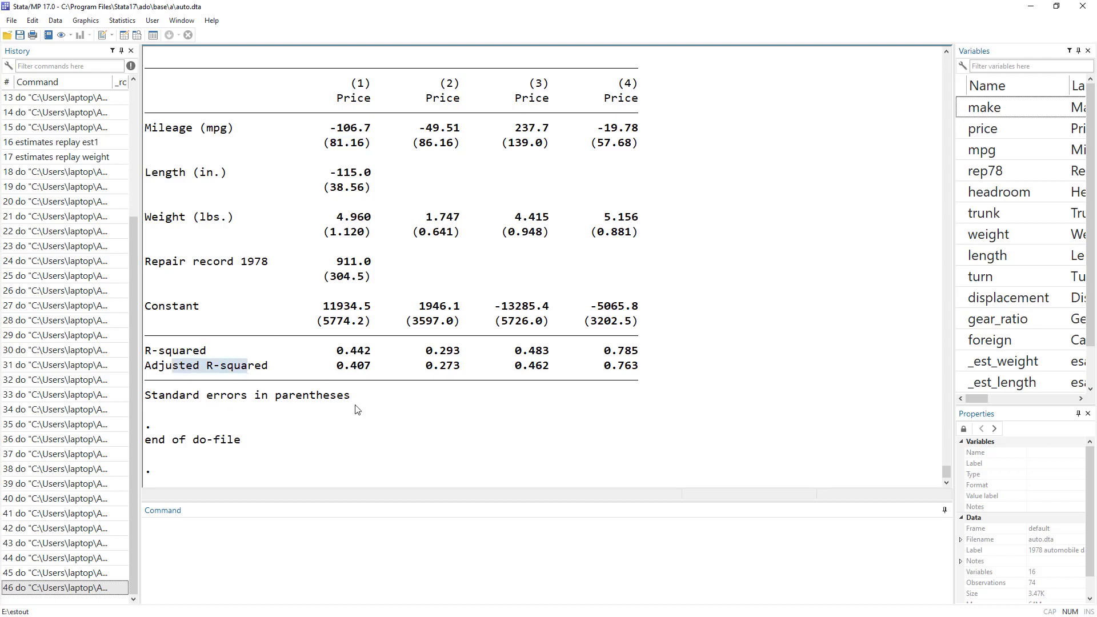
Run the esttab command on line 106 with the options p nostar r2 noobs label ar2
{"action": "key", "text": "alt+Tab"}
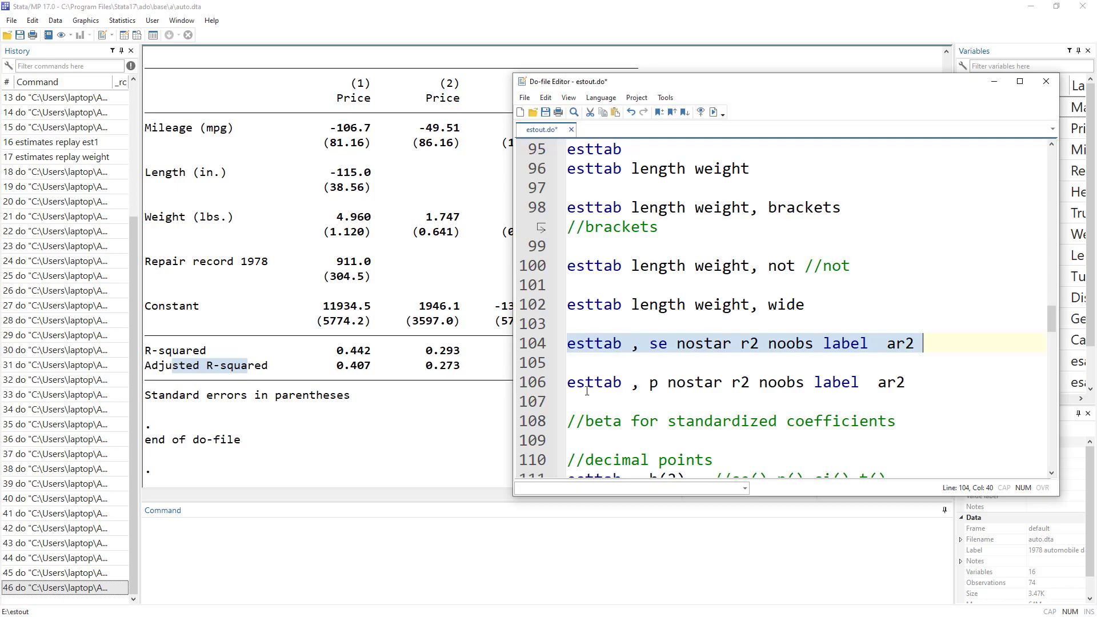
{"action": "left_click", "coordinate": [652, 382]}
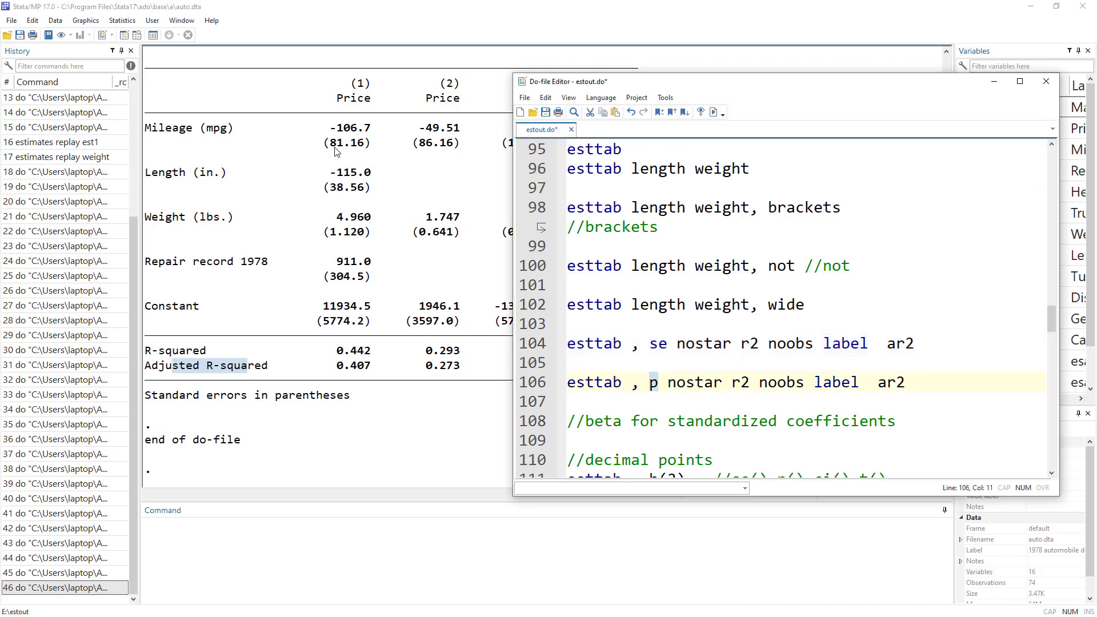
{"action": "left_click", "coordinate": [531, 380]}
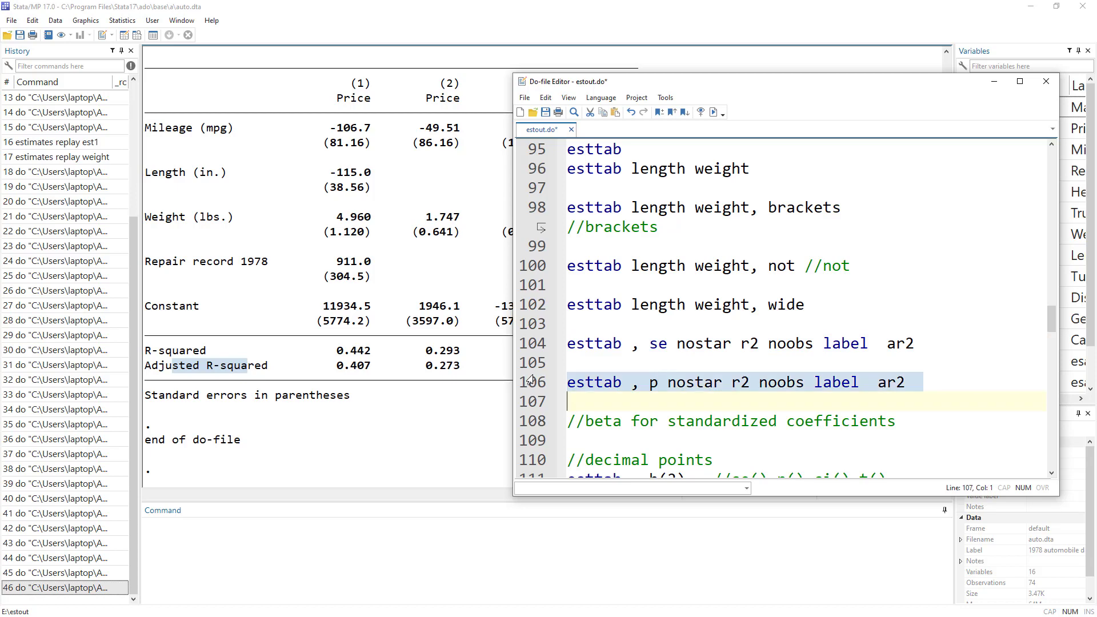
{"action": "left_click", "coordinate": [714, 112]}
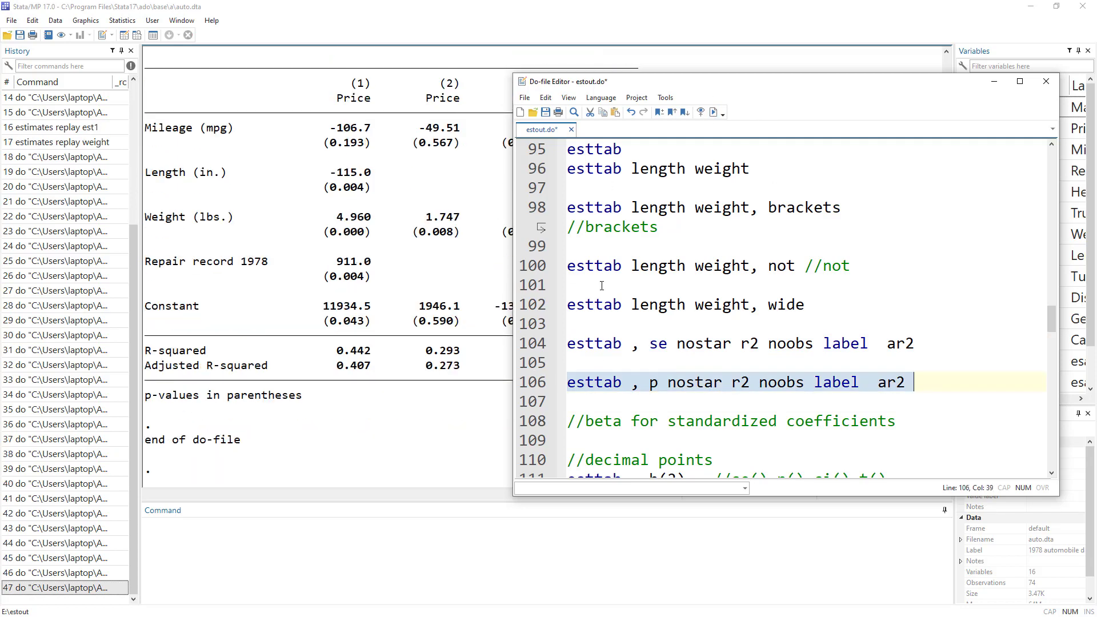
Review the beta comment on line 108 and run esttab with b(2) on line 111 for two-decimal coefficients
{"action": "scroll", "coordinate": [658, 377], "scroll_direction": "down", "scroll_amount": 1}
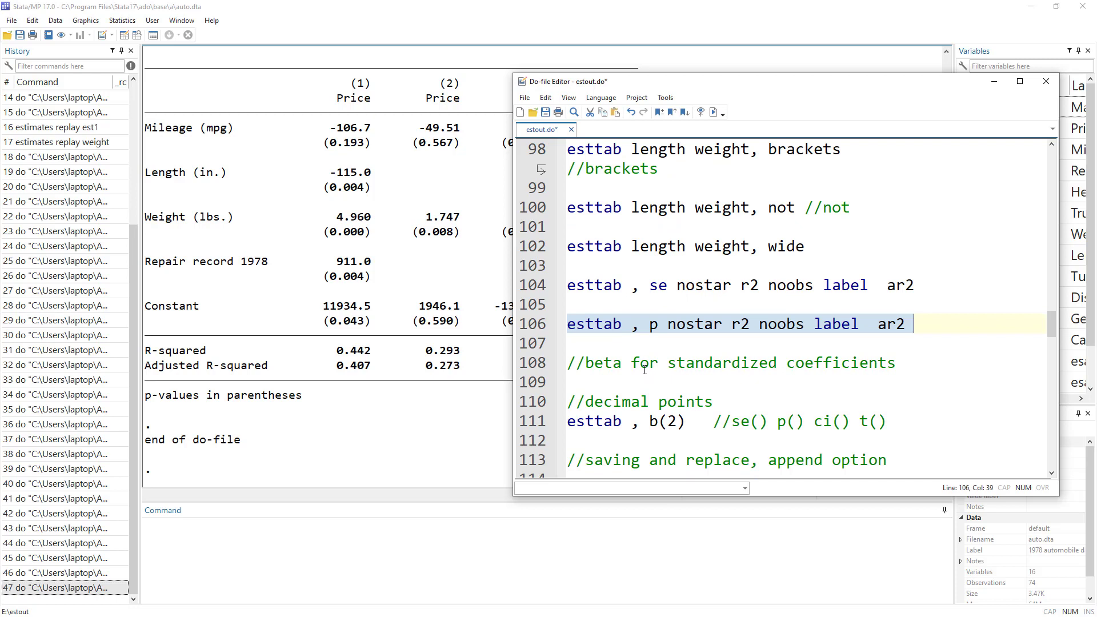
{"action": "double_click", "coordinate": [595, 362]}
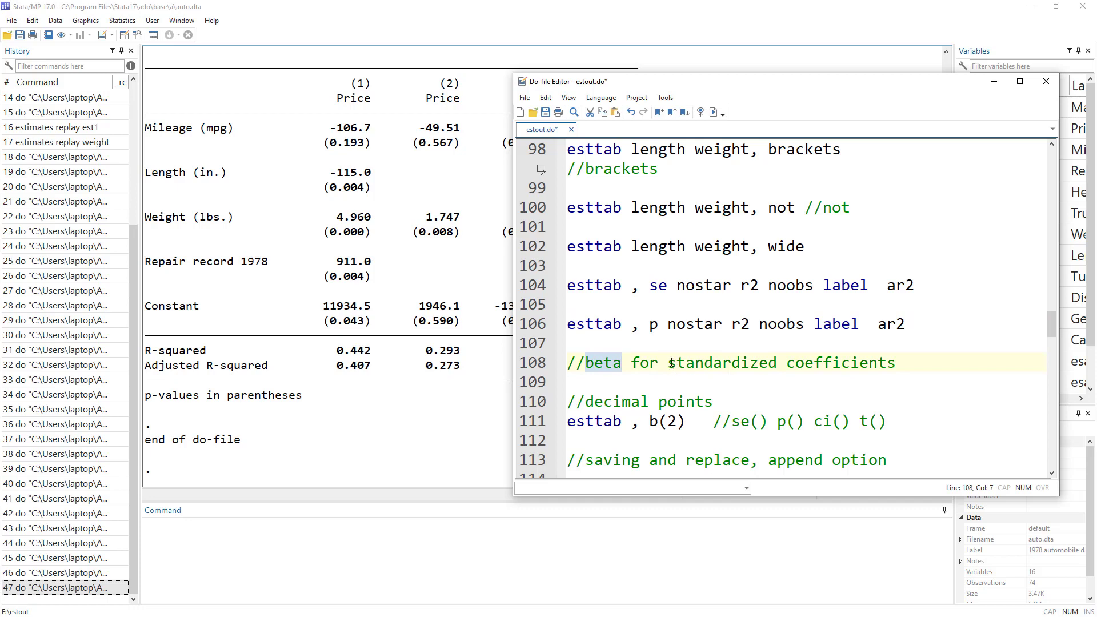
{"action": "left_click_drag", "start_coordinate": [669, 363], "coordinate": [874, 362]}
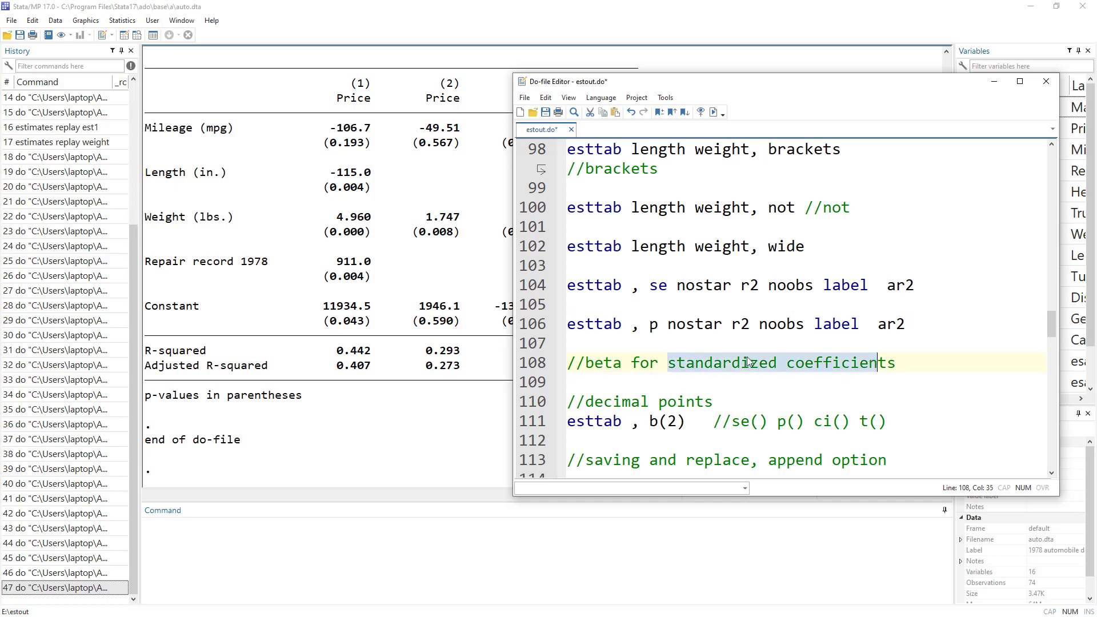
{"action": "scroll", "coordinate": [728, 352], "scroll_direction": "down", "scroll_amount": 1}
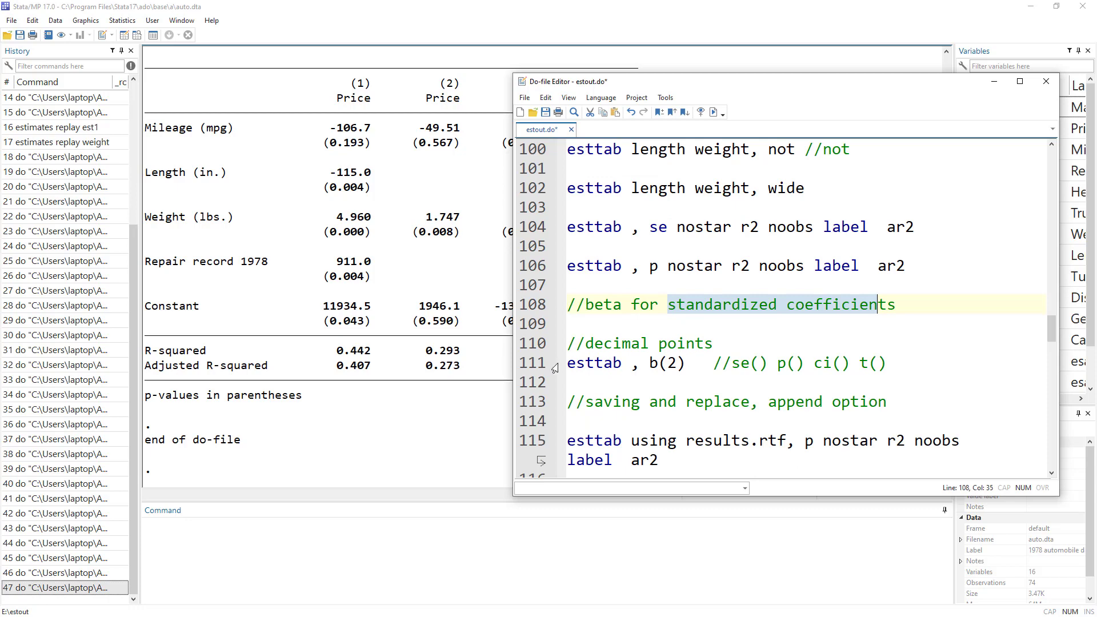
{"action": "left_click", "coordinate": [526, 364]}
{"action": "left_click", "coordinate": [713, 112]}
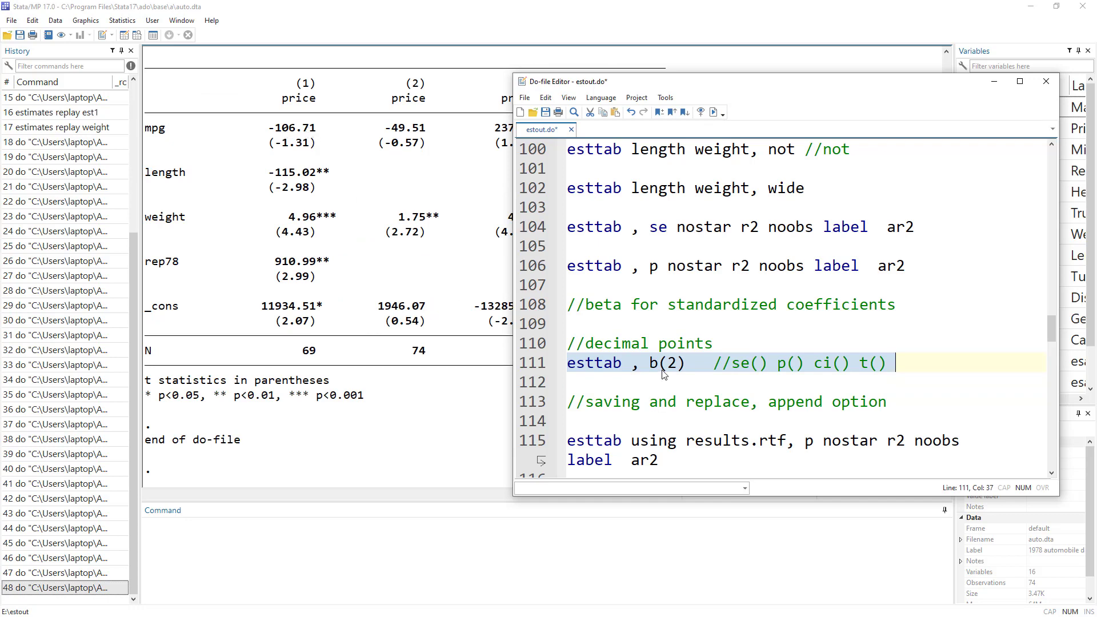
Run the plain esttab command on line 95 to compare its default coefficient decimals
{"action": "scroll", "coordinate": [650, 281], "scroll_direction": "up", "scroll_amount": 3}
{"action": "left_click", "coordinate": [537, 207]}
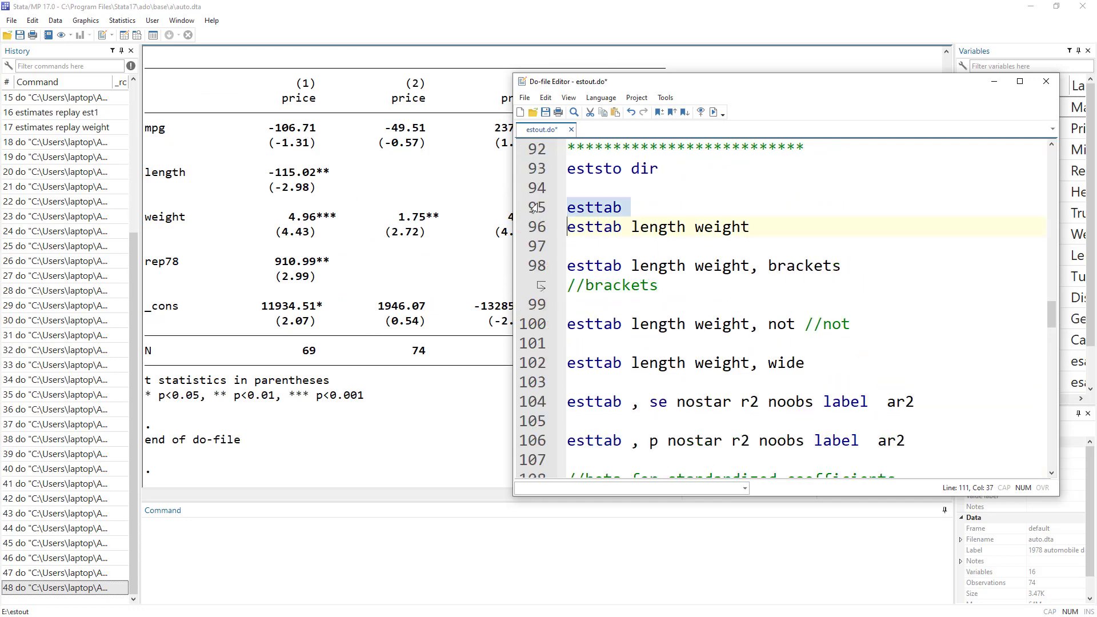
{"action": "left_click", "coordinate": [713, 112]}
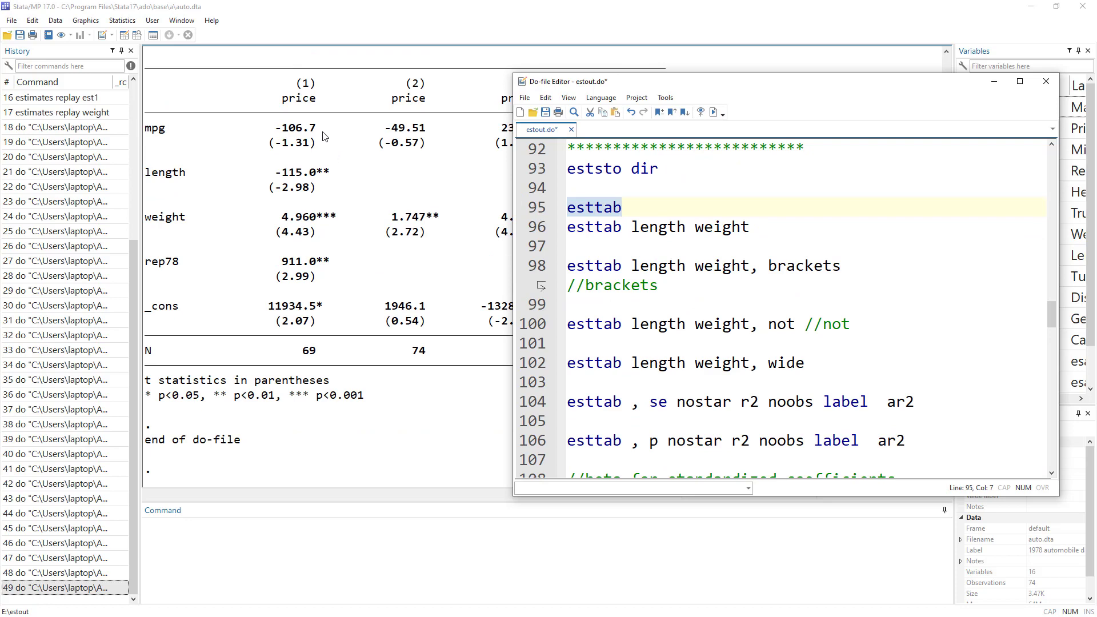
Rerun esttab with b(2) on line 111 and review the se(), p(), ci() and t() format alternatives in its comment
{"action": "scroll", "coordinate": [632, 316], "scroll_direction": "down", "scroll_amount": 3}
{"action": "left_click", "coordinate": [533, 363]}
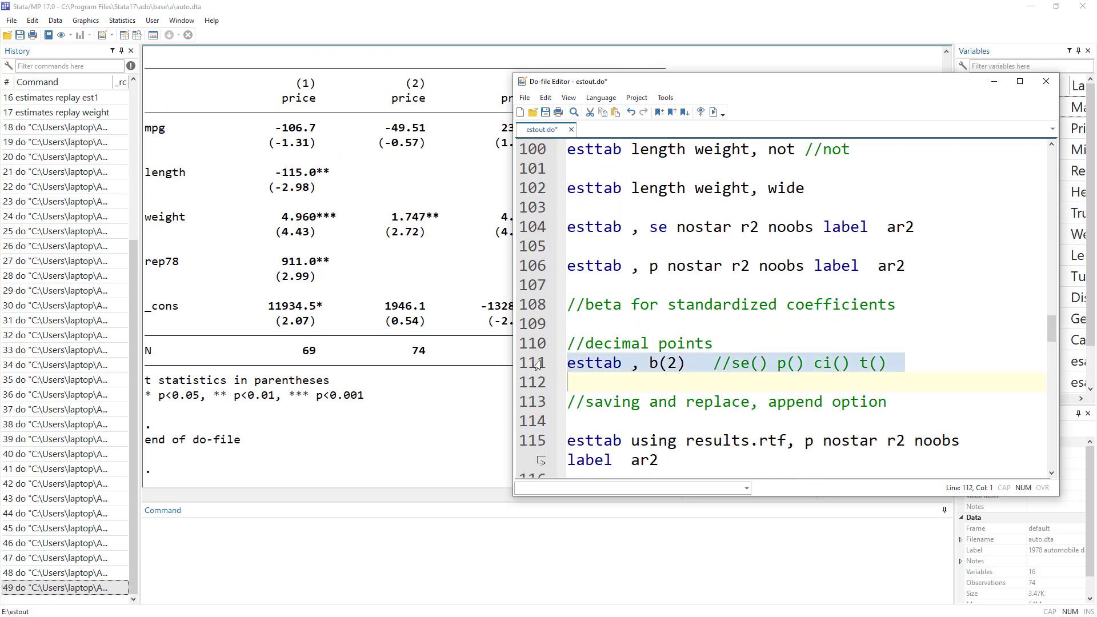
{"action": "left_click", "coordinate": [713, 112]}
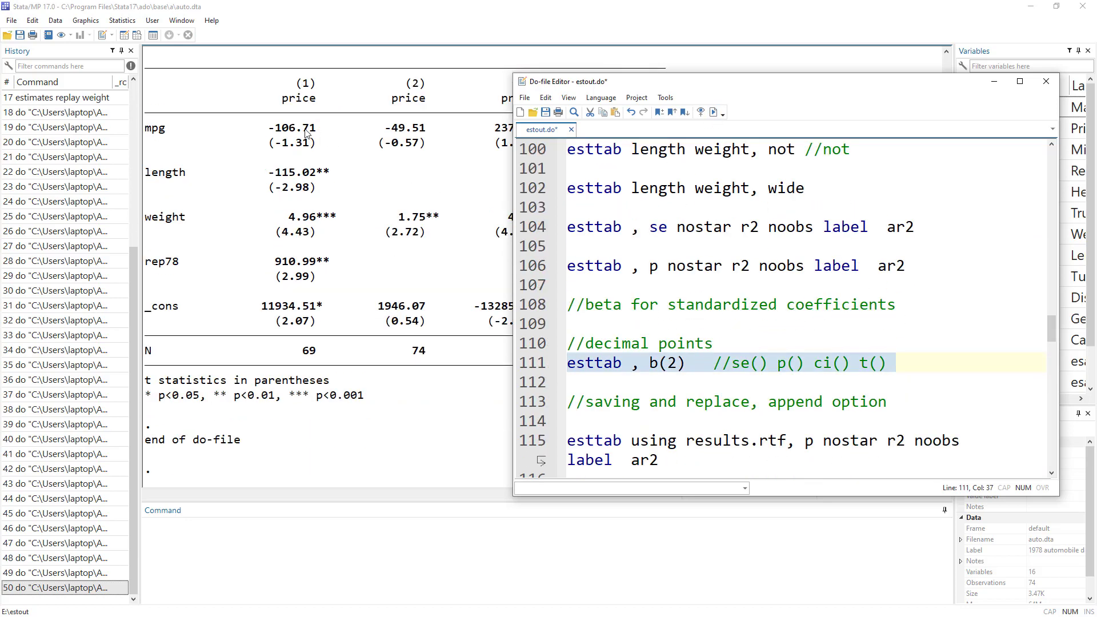
{"action": "left_click", "coordinate": [659, 364]}
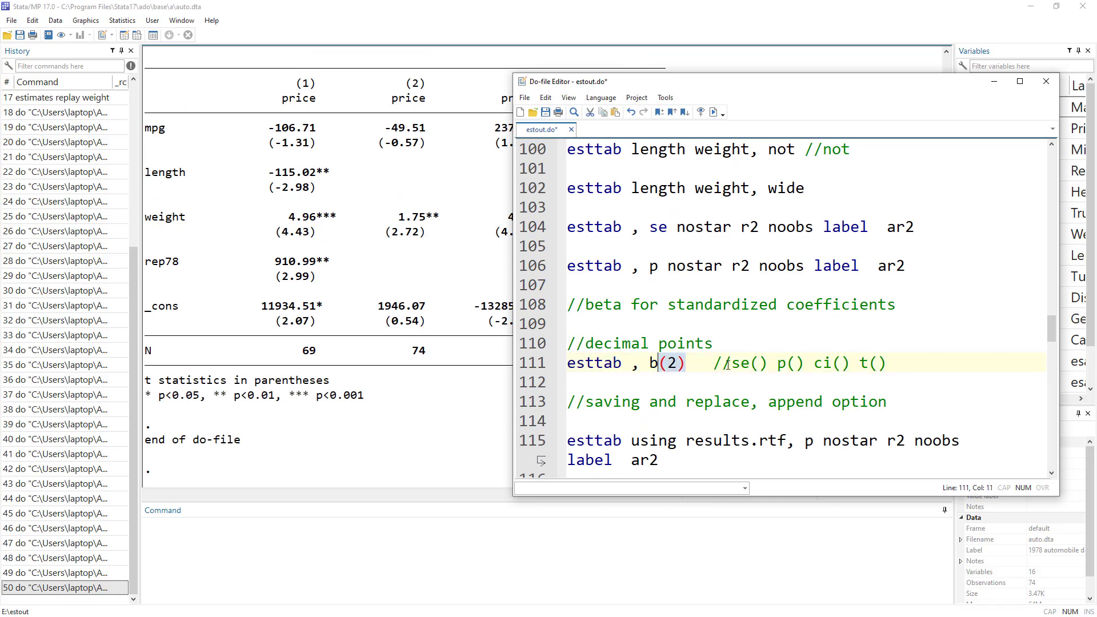
{"action": "left_click_drag", "start_coordinate": [734, 366], "coordinate": [767, 368]}
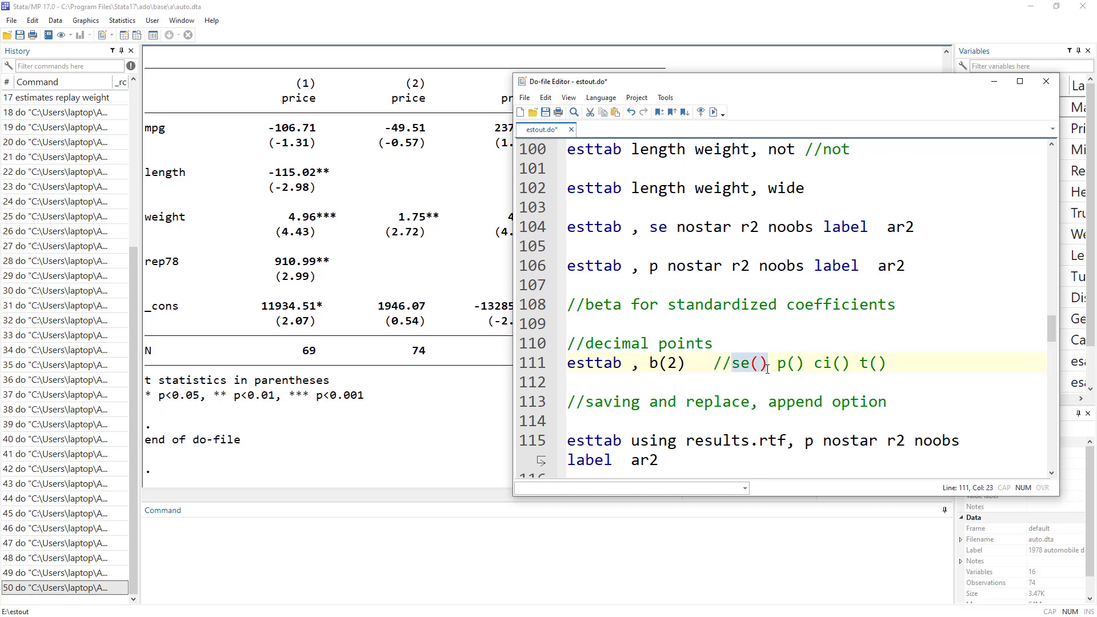
{"action": "left_click_drag", "start_coordinate": [779, 367], "coordinate": [859, 366]}
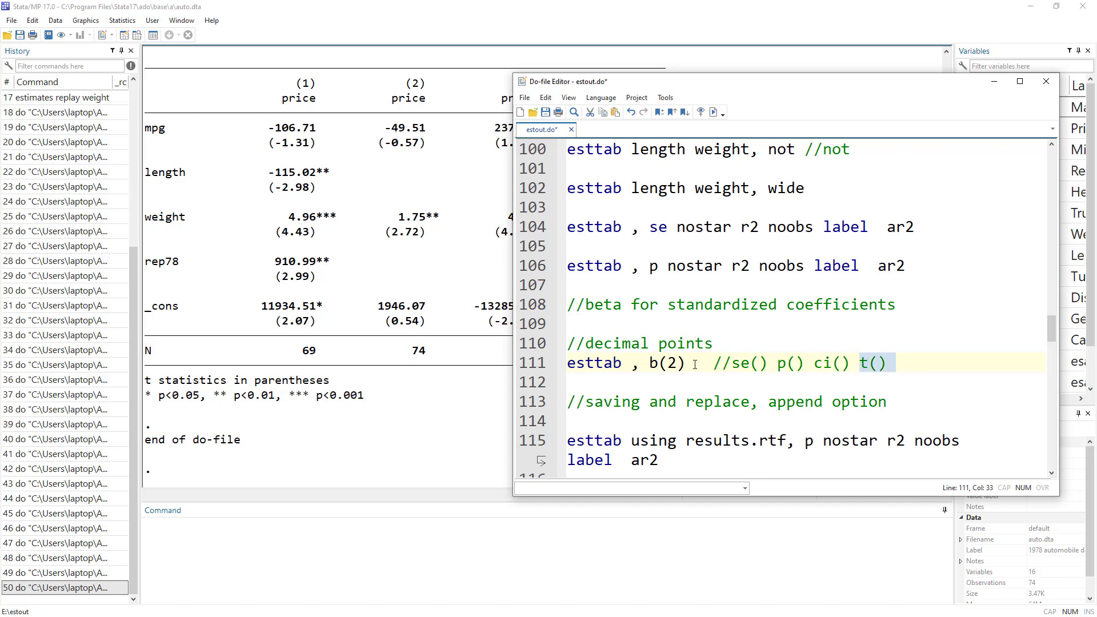
{"action": "left_click_drag", "start_coordinate": [695, 365], "coordinate": [918, 361]}
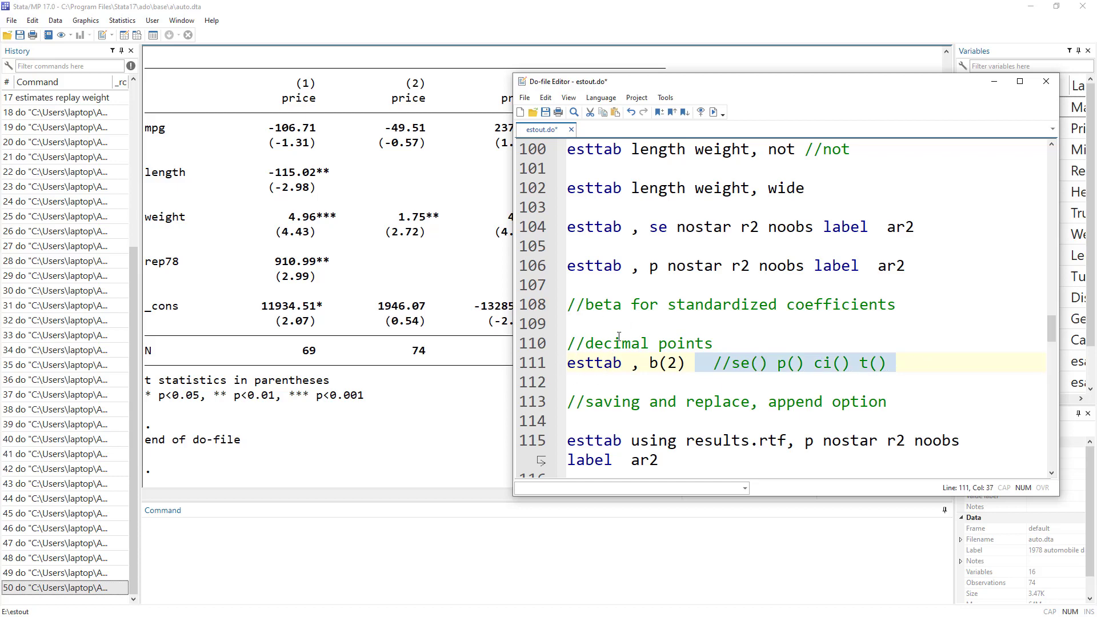
Try to export the table to results.rtf by running line 115 with the options p nostar r2 noobs label ar2
{"action": "scroll", "coordinate": [619, 337], "scroll_direction": "down", "scroll_amount": 2}
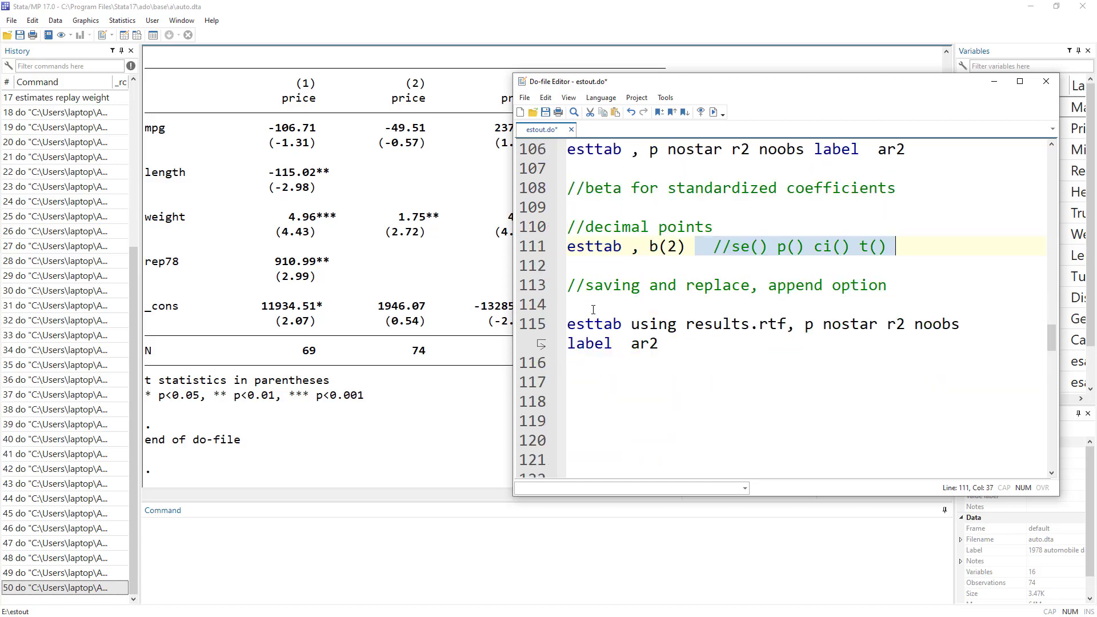
{"action": "double_click", "coordinate": [626, 290]}
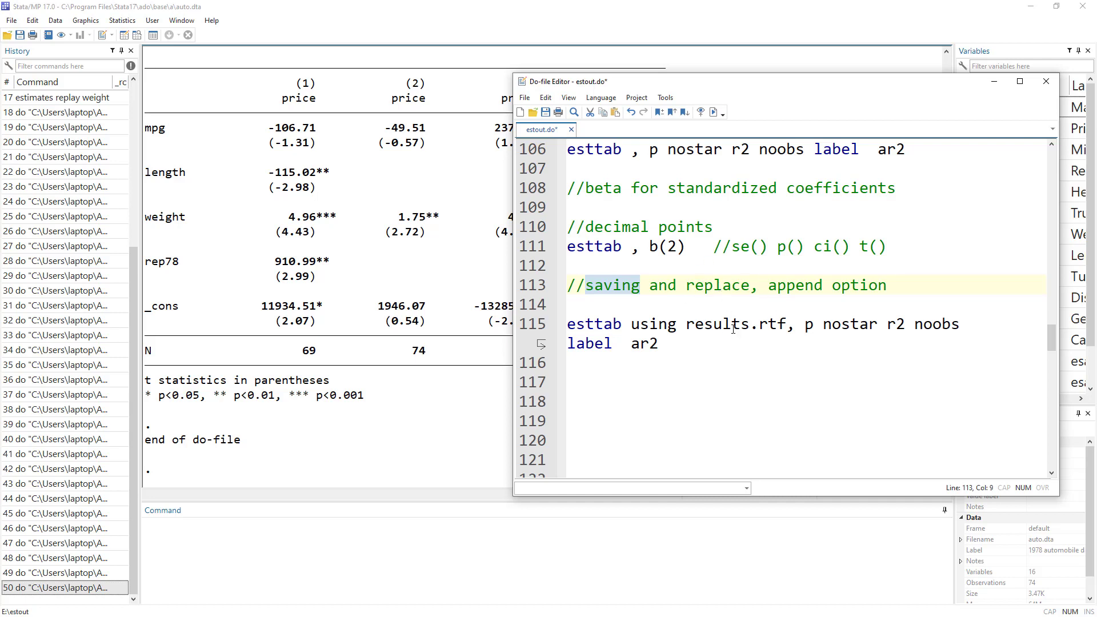
{"action": "double_click", "coordinate": [709, 324]}
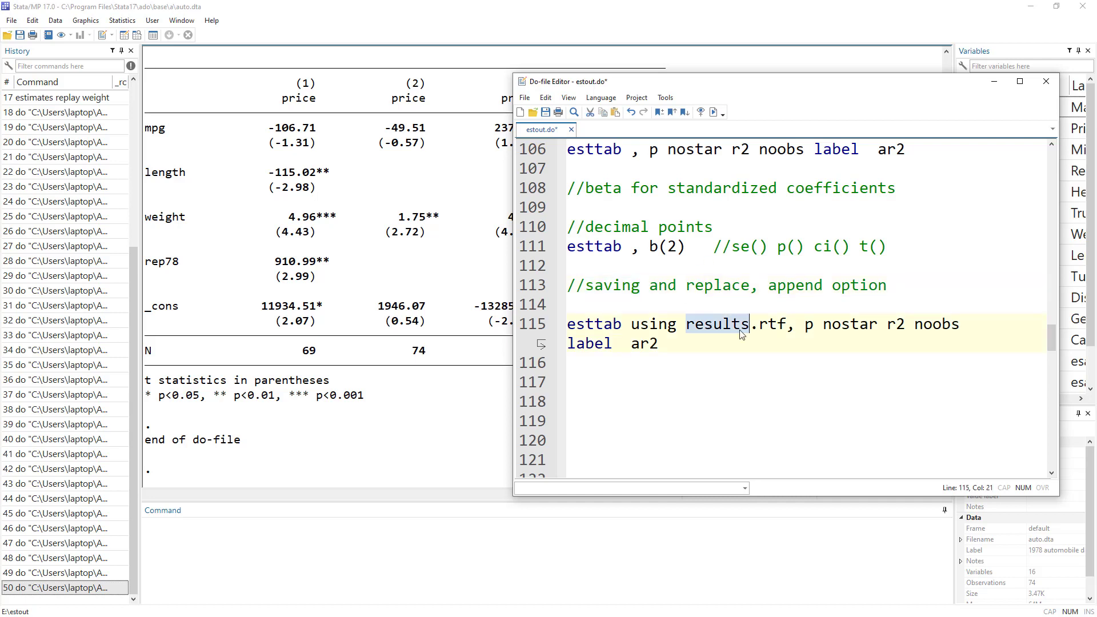
{"action": "left_click", "coordinate": [721, 290]}
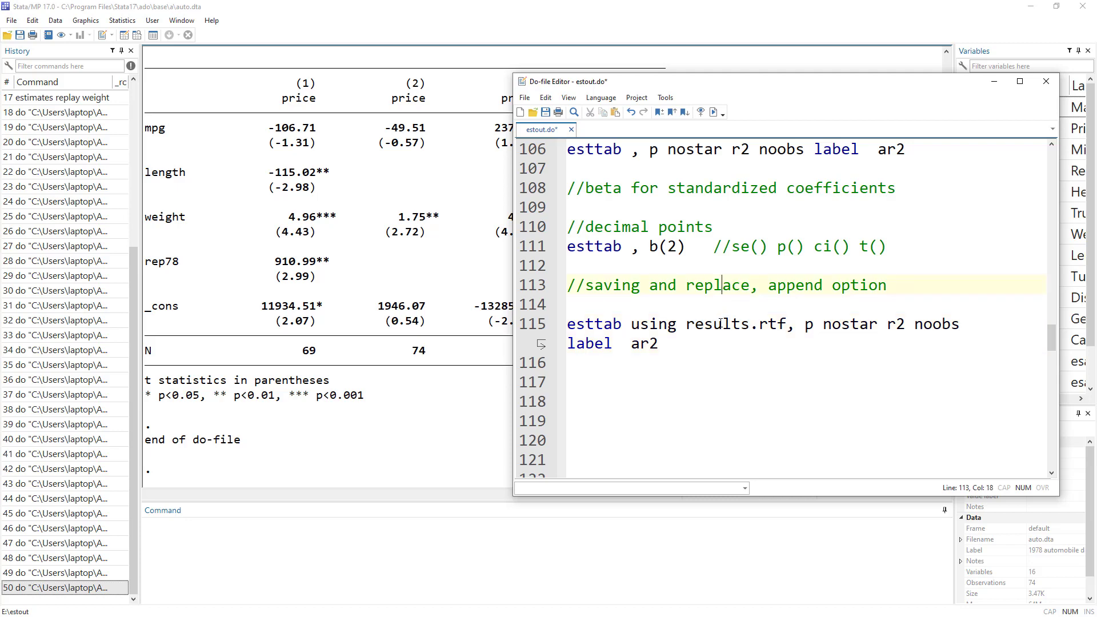
{"action": "double_click", "coordinate": [719, 323]}
{"action": "left_click", "coordinate": [554, 326]}
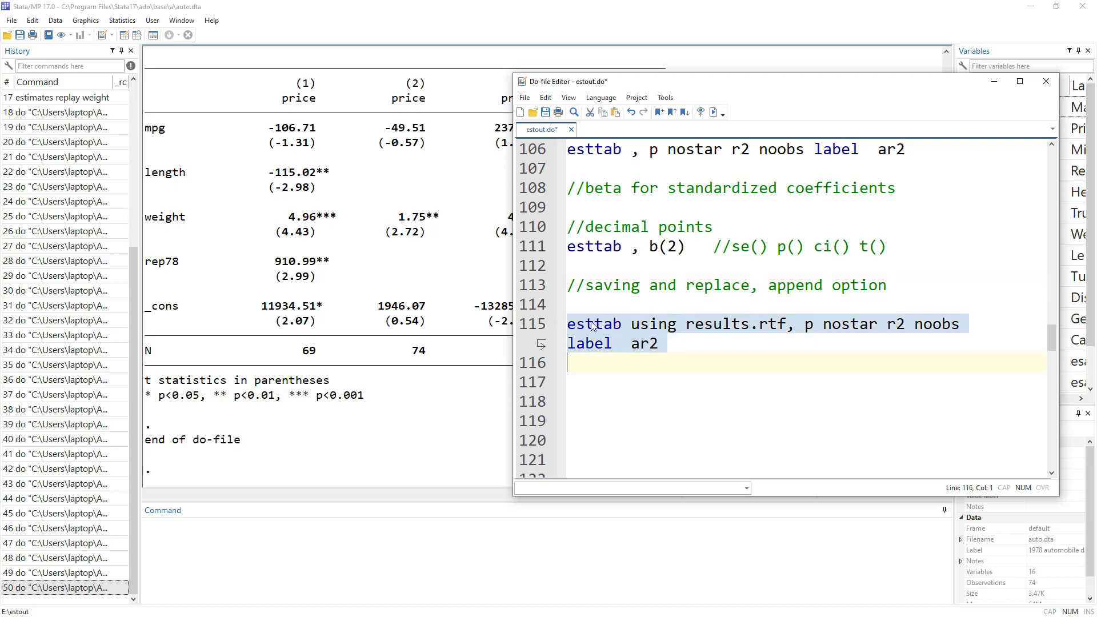
{"action": "left_click", "coordinate": [715, 112]}
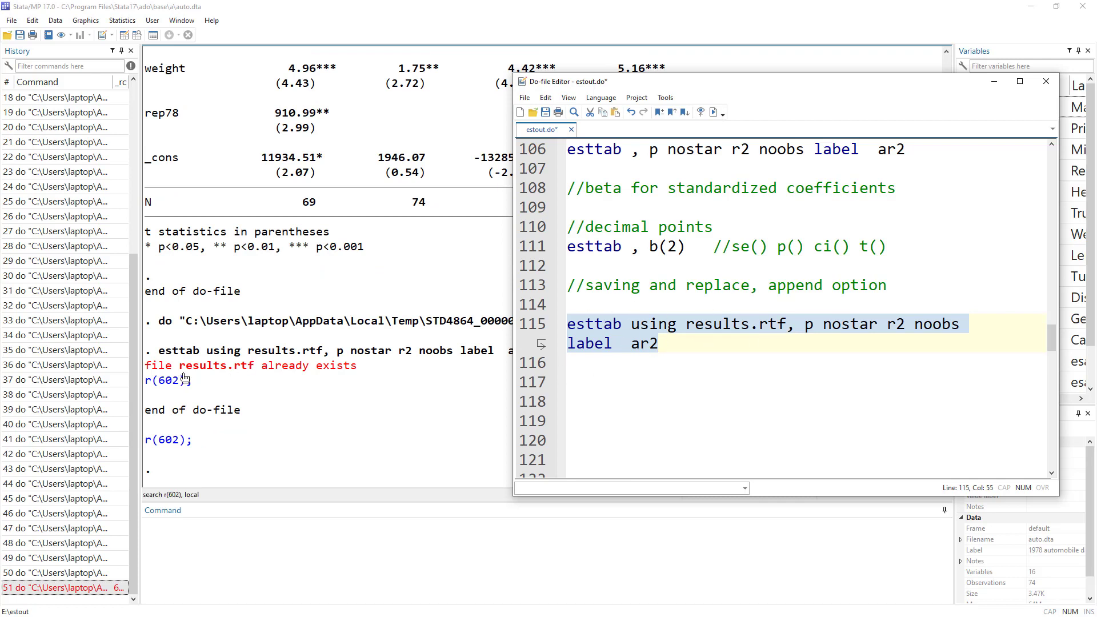
Add the replace option to the end of the esttab using results.rtf command on line 115
{"action": "left_click", "coordinate": [687, 325]}
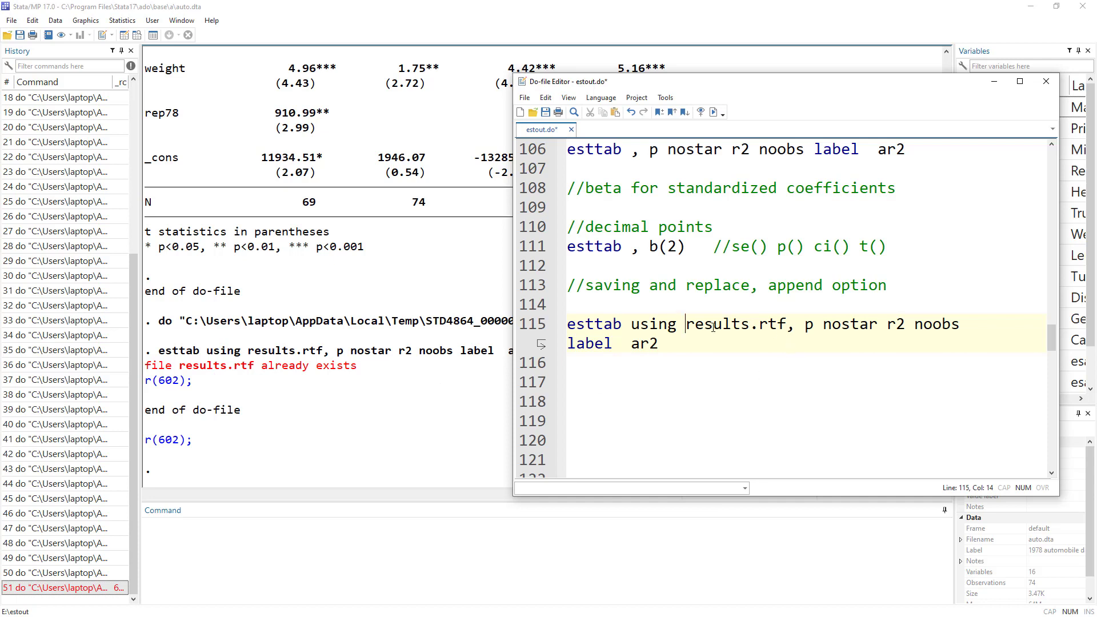
{"action": "left_click", "coordinate": [655, 341]}
{"action": "type", "text": "re"}
{"action": "key", "text": "BackSpace"}
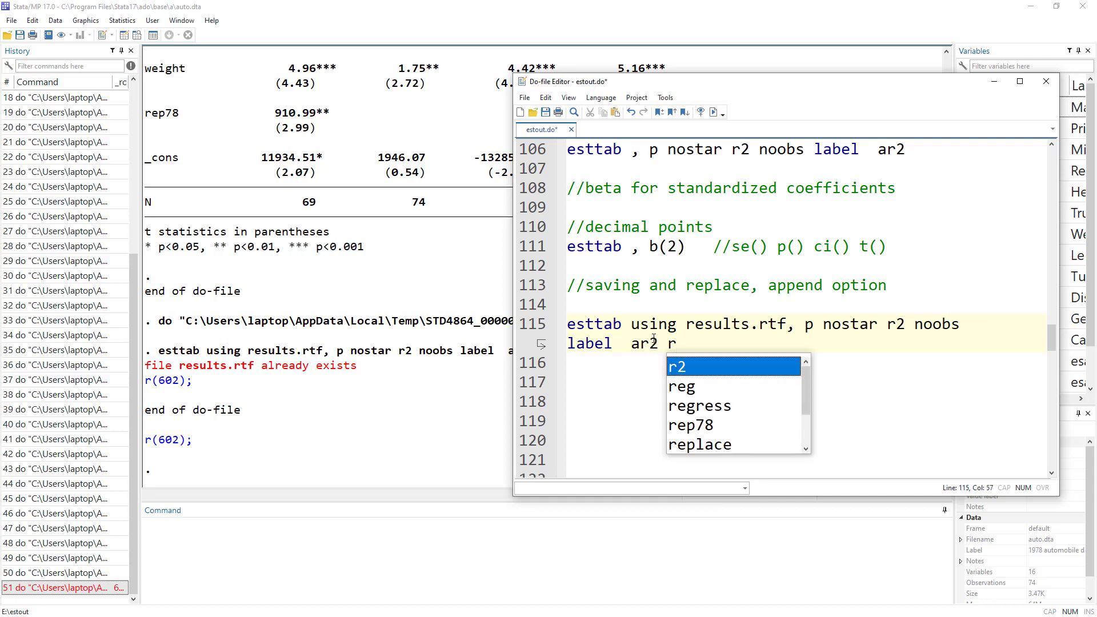
{"action": "type", "text": "eplace"}
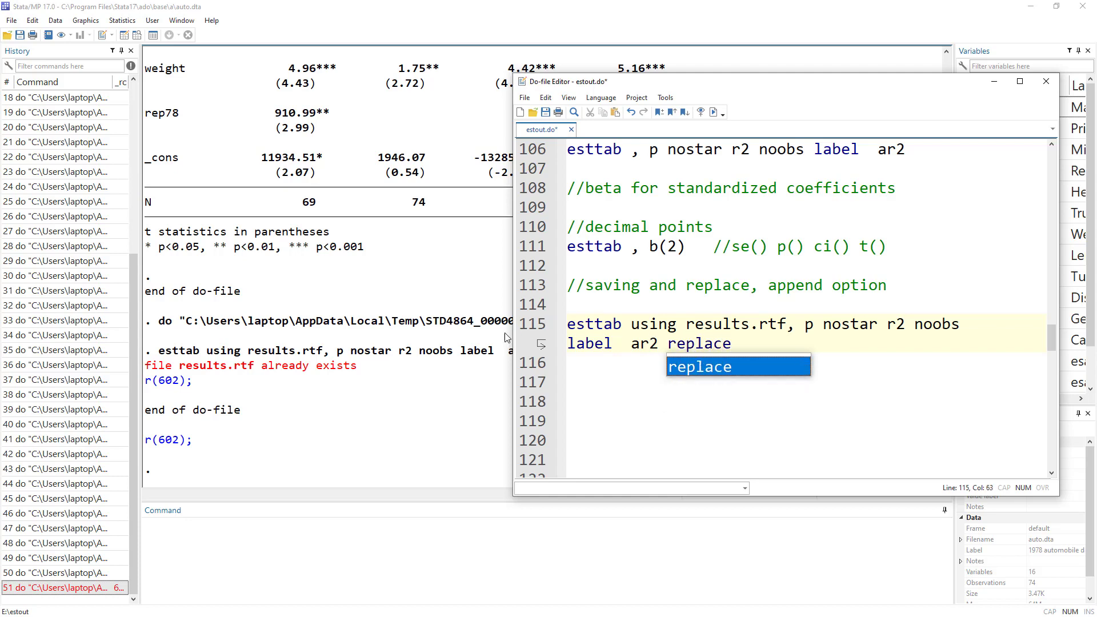
Run the esttab export on line 115 with replace, and rerun it with append instead to add the table to results.rtf
{"action": "left_click", "coordinate": [523, 326]}
{"action": "left_click", "coordinate": [713, 112]}
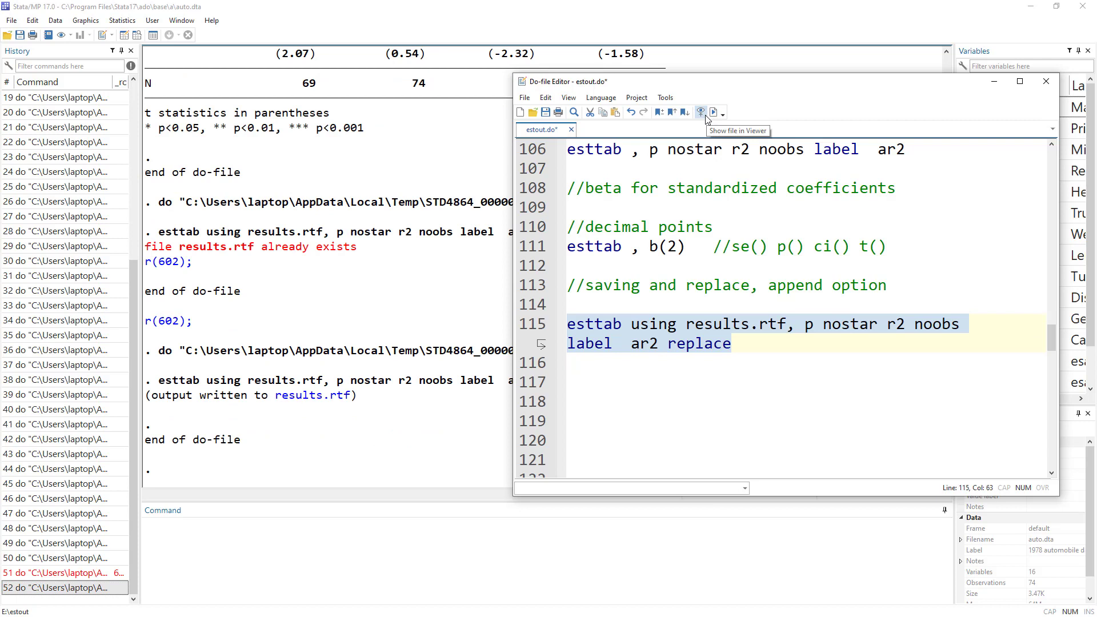
{"action": "double_click", "coordinate": [701, 345]}
{"action": "type", "text": "app"}
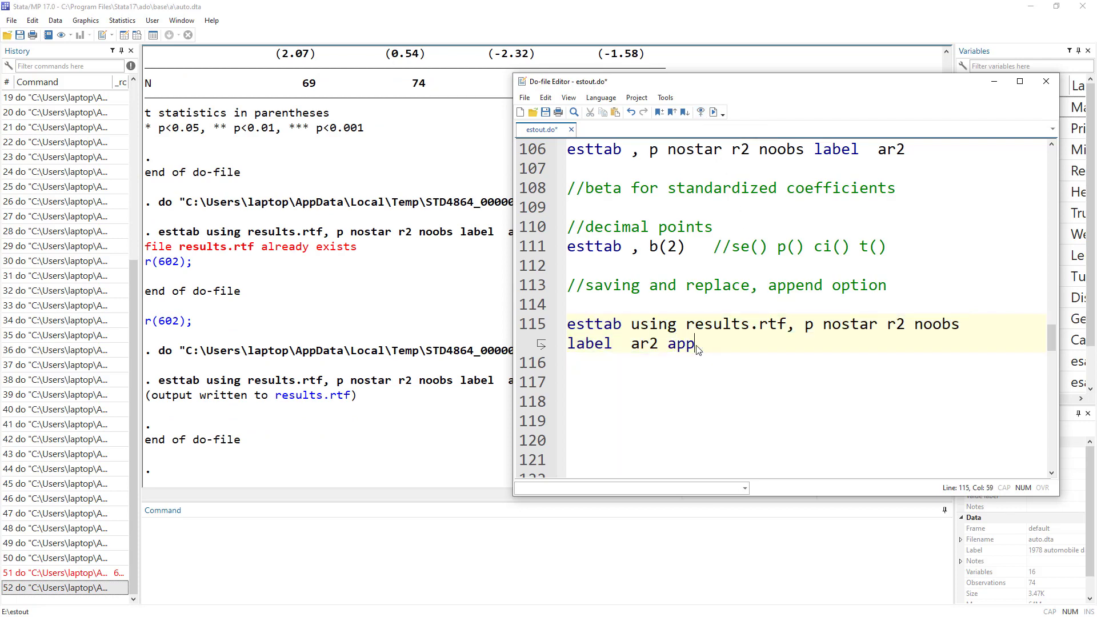
{"action": "type", "text": "end"}
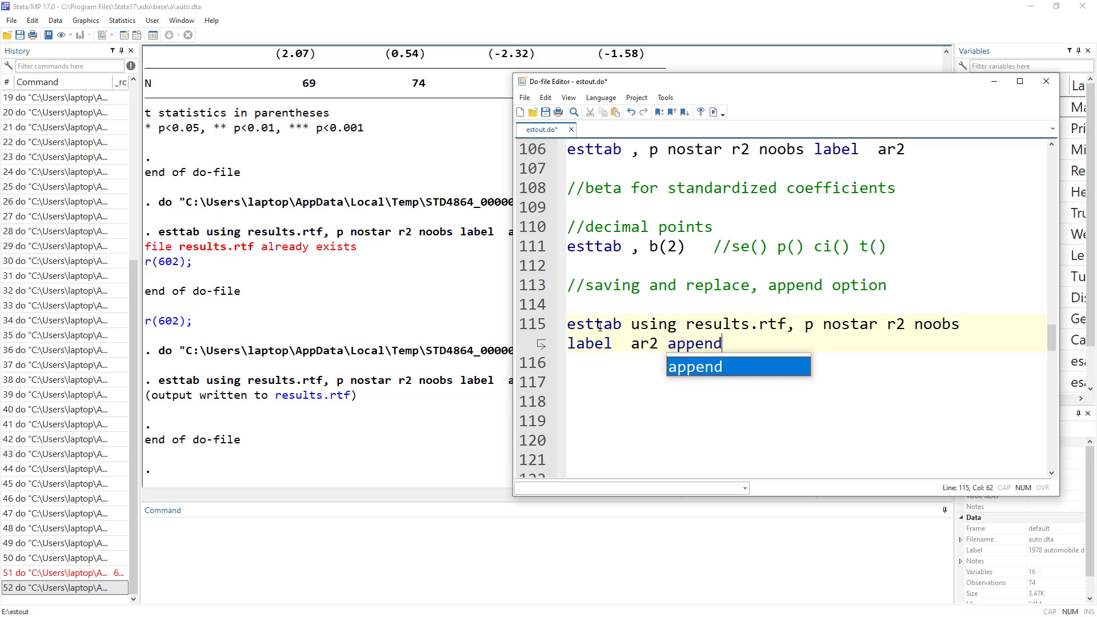
{"action": "left_click", "coordinate": [542, 327]}
{"action": "left_click", "coordinate": [714, 112]}
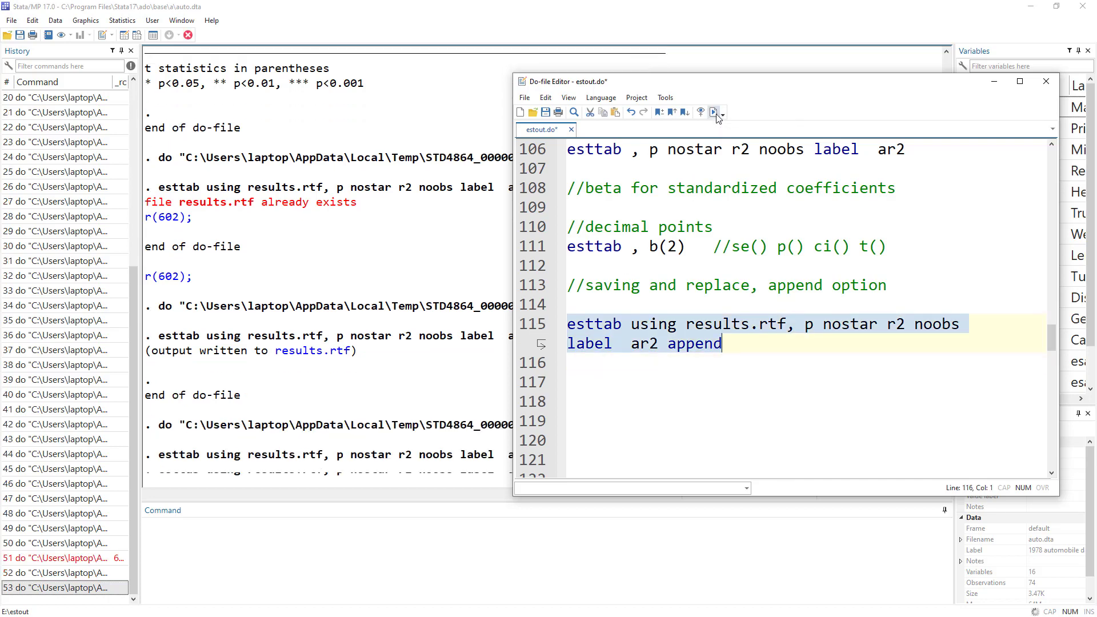
Open results.rtf in Word and compare the first regression table with the appended one beneath it
{"action": "left_click", "coordinate": [343, 403]}
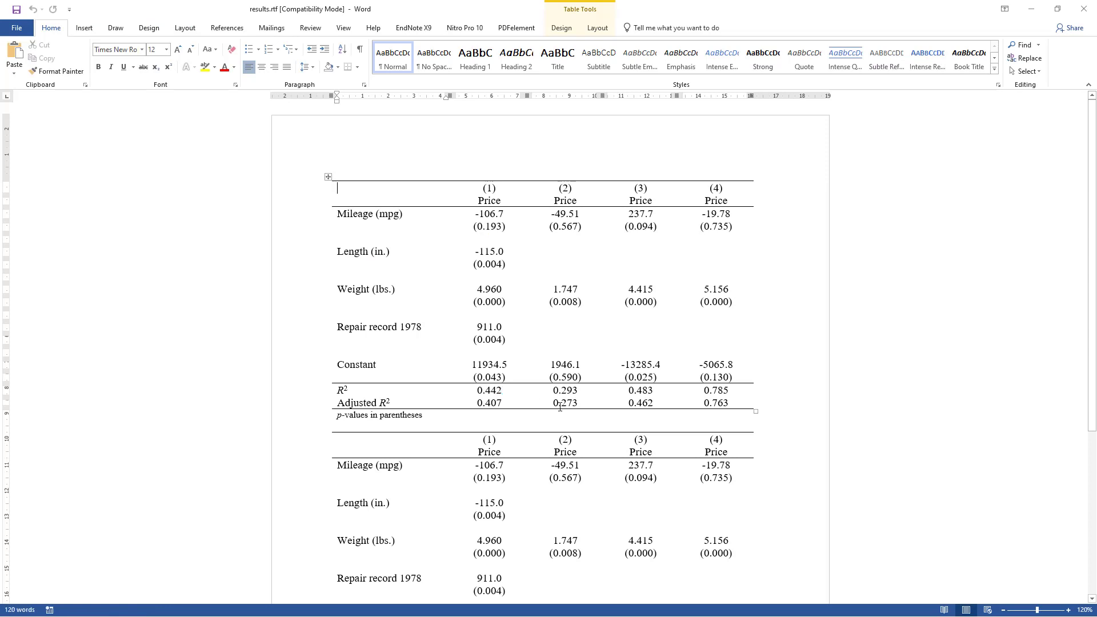
{"action": "mouse_move", "coordinate": [760, 419]}
{"action": "left_mouse_down"}
{"action": "mouse_move", "coordinate": [757, 392]}
{"action": "mouse_move", "coordinate": [324, 221]}
{"action": "mouse_move", "coordinate": [323, 178]}
{"action": "mouse_move", "coordinate": [343, 178]}
{"action": "left_mouse_up"}
{"action": "scroll", "coordinate": [337, 391], "scroll_direction": "down", "scroll_amount": 2}
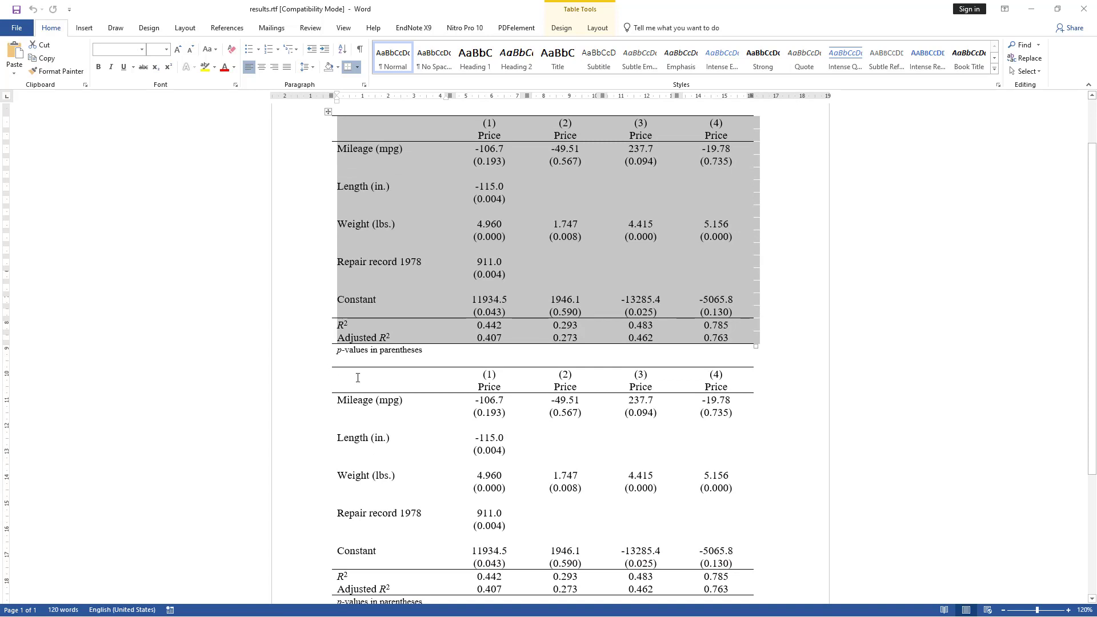
{"action": "scroll", "coordinate": [359, 378], "scroll_direction": "down", "scroll_amount": 3}
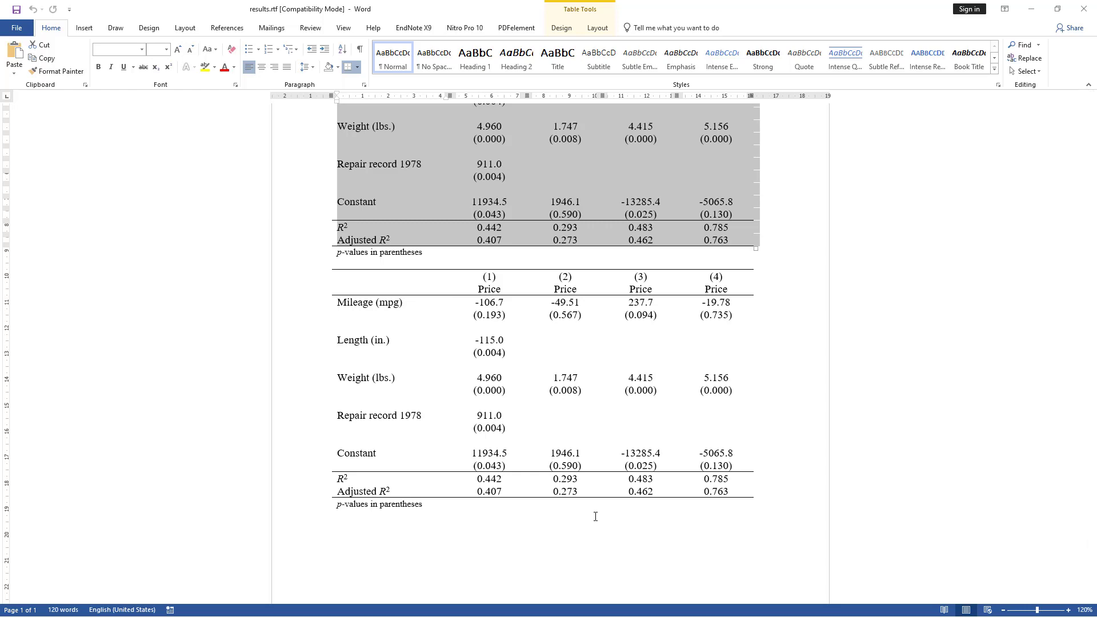
Switch back to Stata's do-file editor and review the Summary Statistics and Mean Comparision topics in the opening comments
{"action": "key", "text": "alt+Tab"}
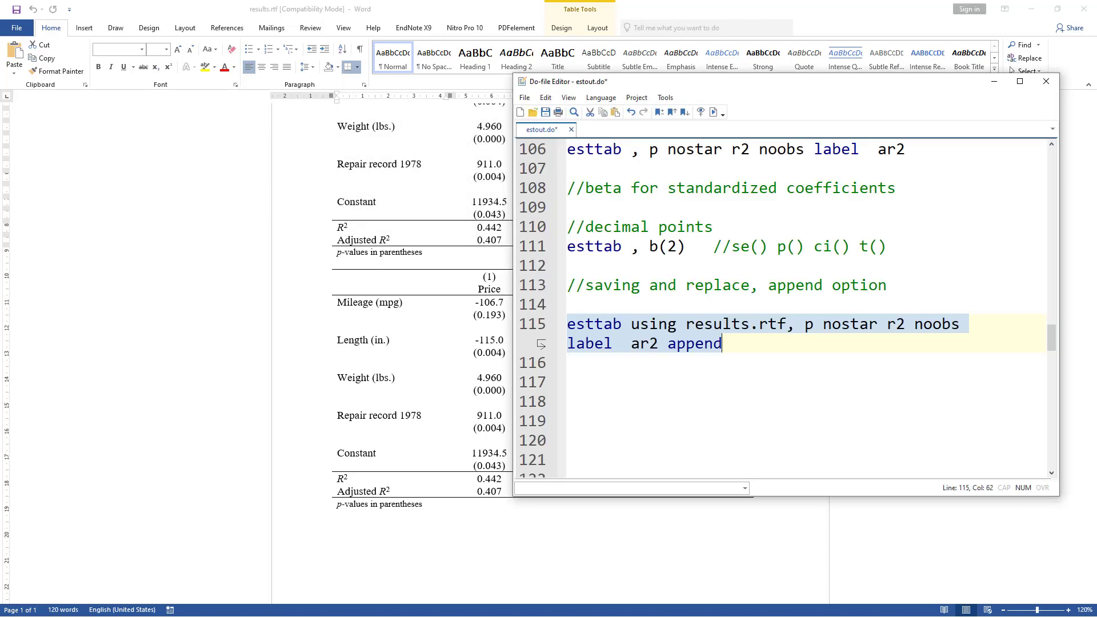
{"action": "left_click_drag", "start_coordinate": [1055, 331], "coordinate": [1066, 147]}
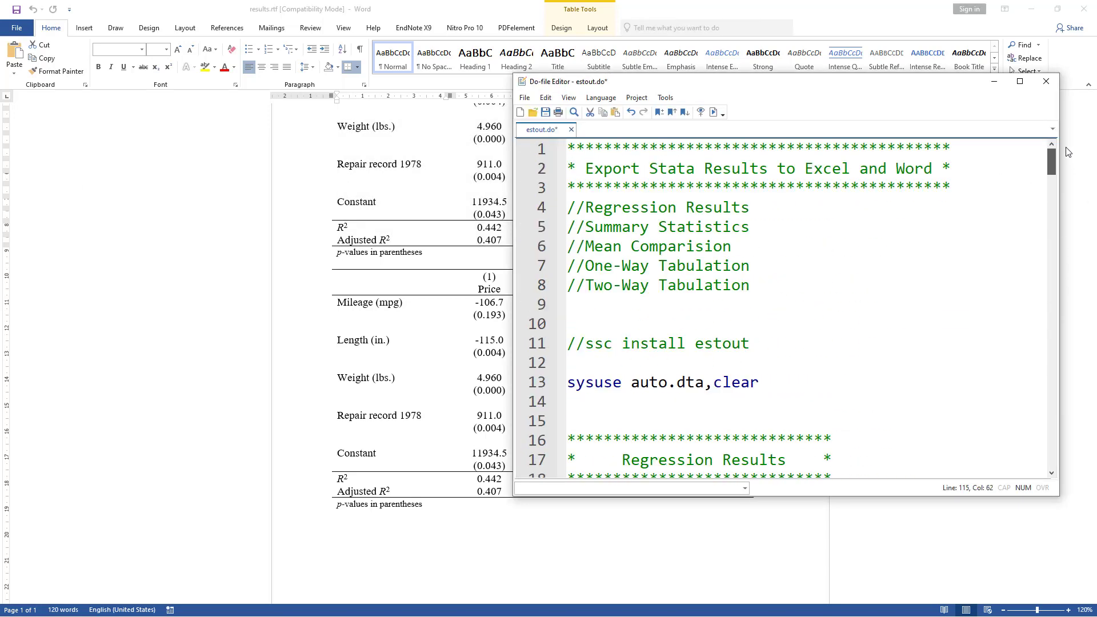
{"action": "left_click_drag", "start_coordinate": [605, 227], "coordinate": [706, 226]}
{"action": "left_click_drag", "start_coordinate": [609, 248], "coordinate": [732, 247]}
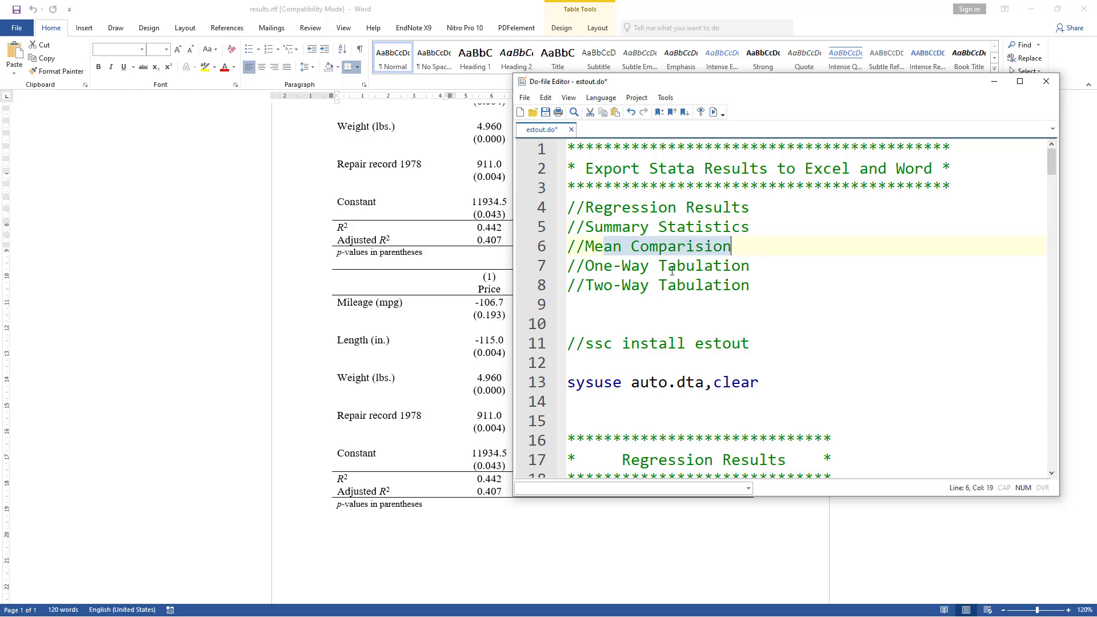